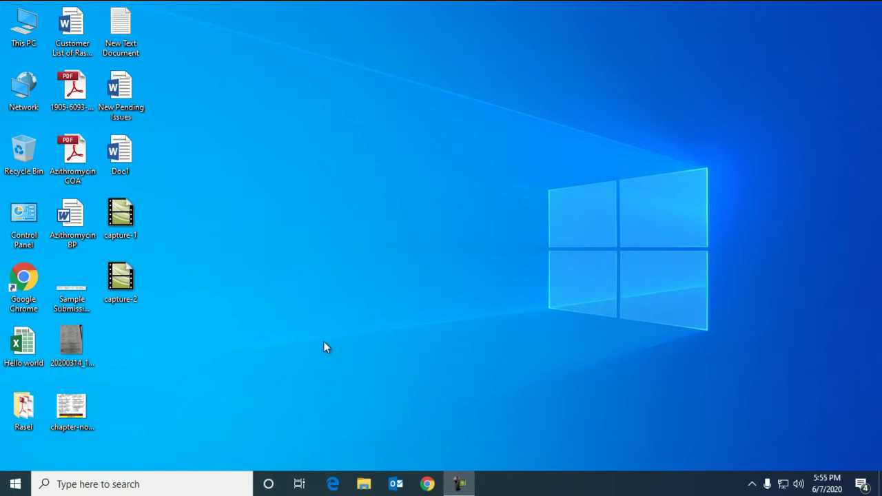
- Refresh the desktop repeatedly from its right-click menu
right_click(310, 166)
right_click(302, 131)
left_click(340, 171)
right_click(332, 123)
left_click(350, 158)
right_click(353, 138)
left_click(377, 178)
right_click(342, 111)
left_click(376, 149)
right_click(337, 103)
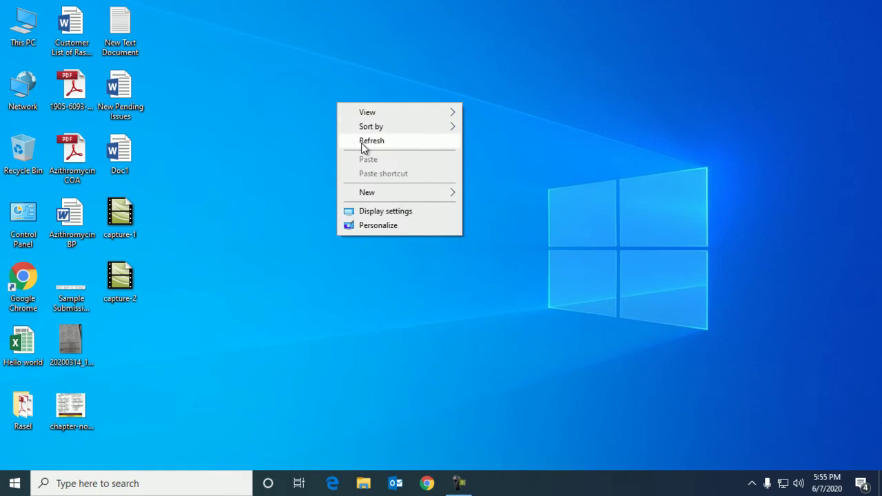
left_click(360, 145)
right_click(356, 116)
left_click(363, 117)
right_click(343, 118)
left_click(344, 115)
right_click(344, 146)
left_click(378, 184)
right_click(312, 128)
left_click(353, 166)
right_click(302, 128)
left_click(329, 166)
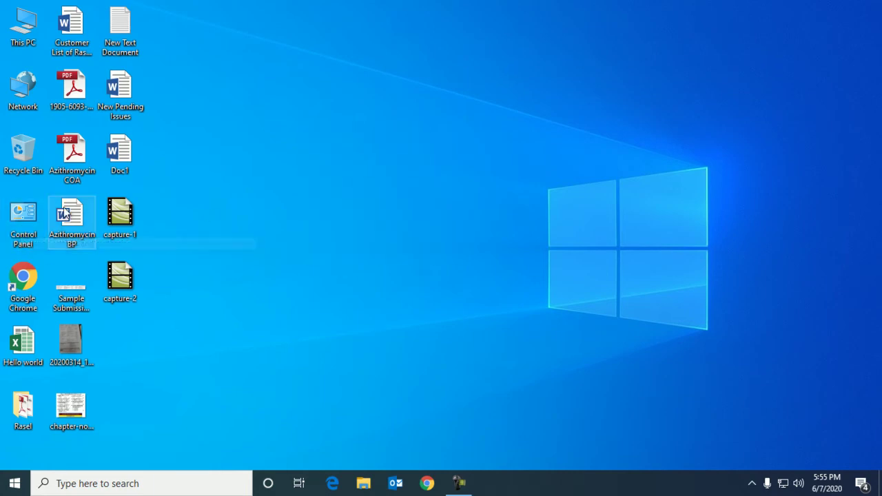
- Open Control Panel maximized, switch View by to Category, then back to Large icons
double_click(30, 234)
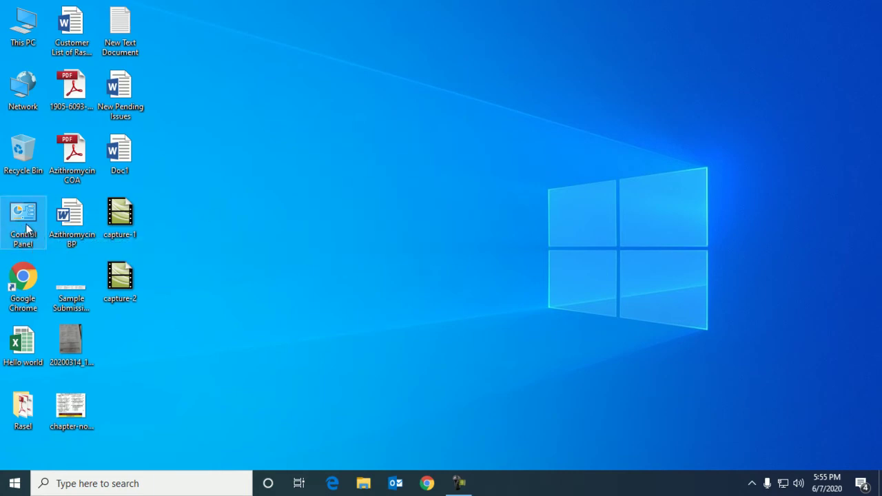
double_click(481, 83)
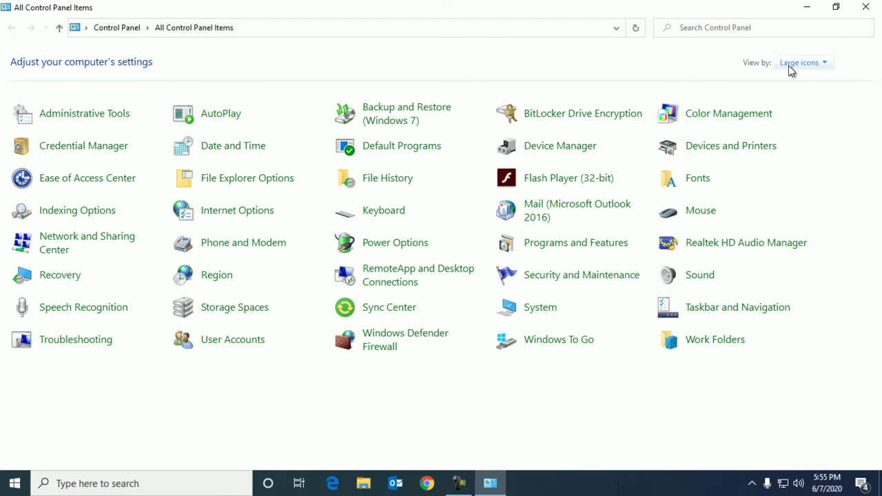
left_click(825, 64)
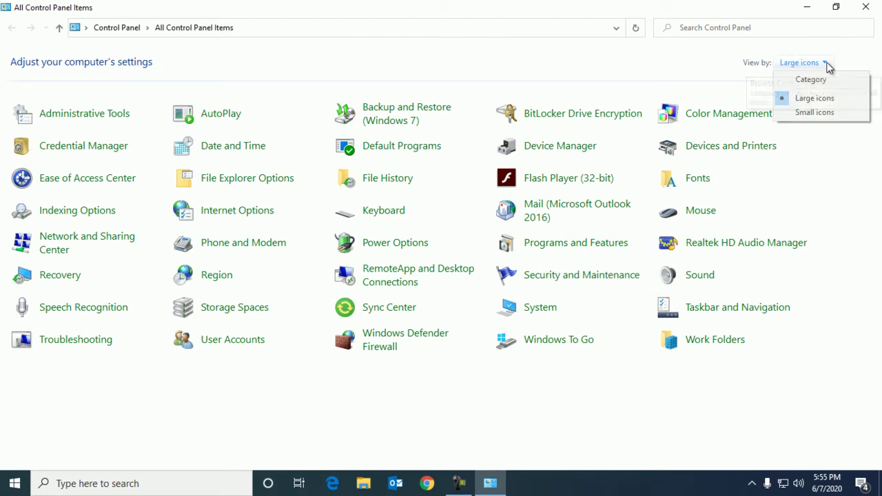
left_click(807, 80)
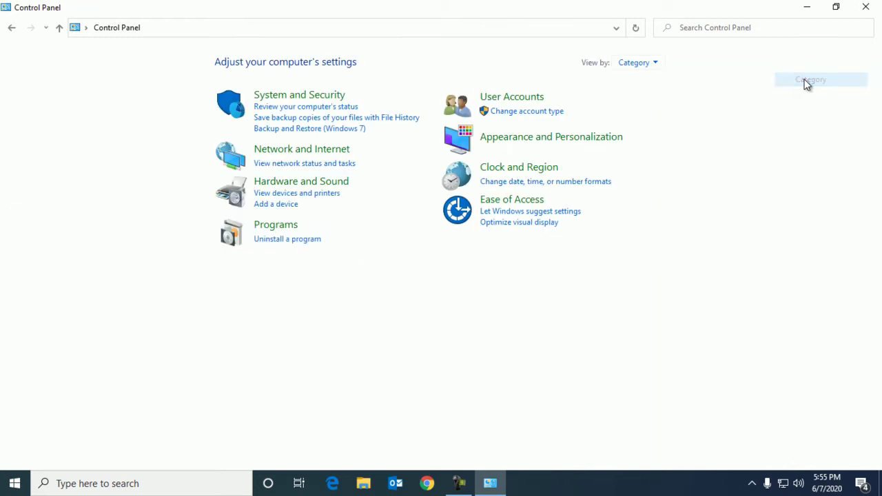
left_click(648, 62)
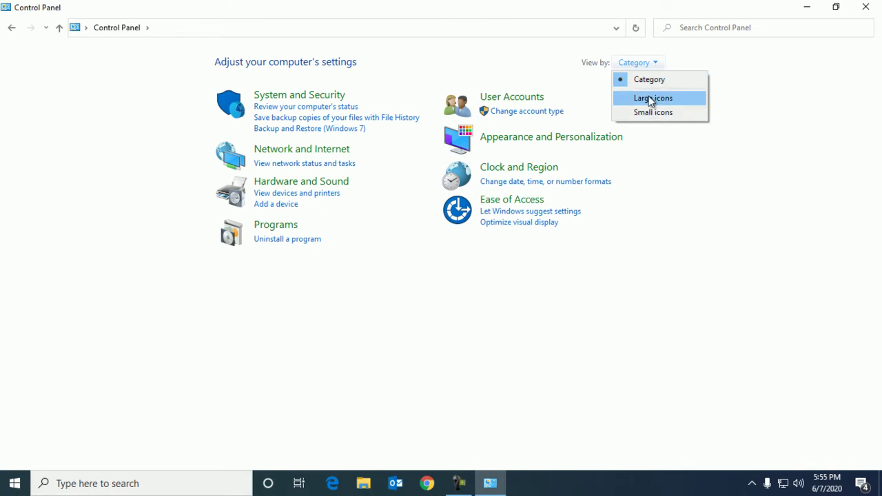
left_click(652, 99)
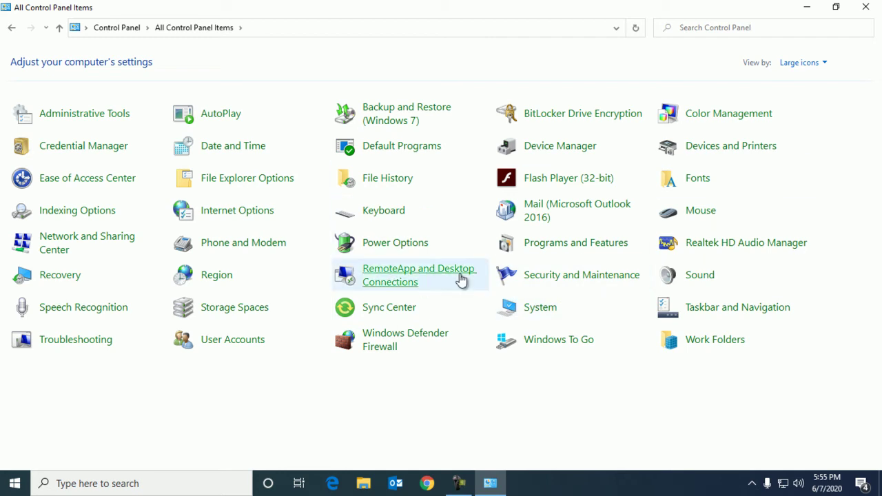
- Open Programs and Features, select Camtasia Studio 7 and Office Professional Plus 2016, then close it
left_click(571, 253)
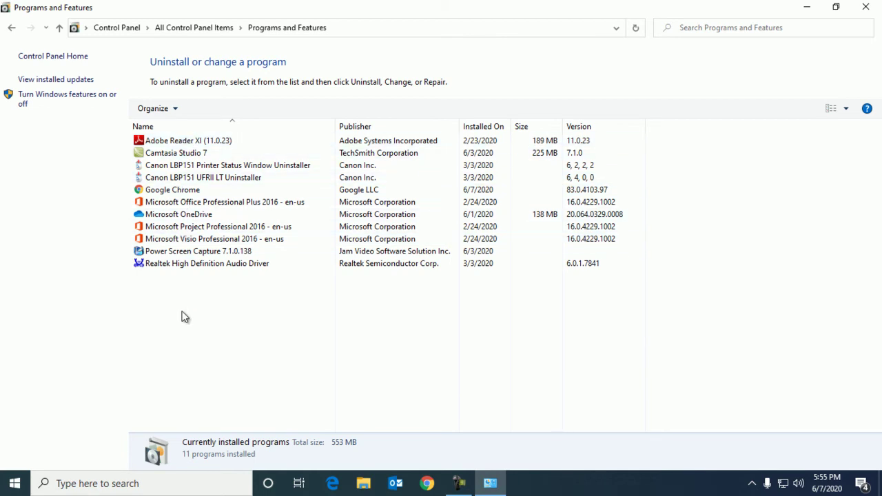
left_click(180, 159)
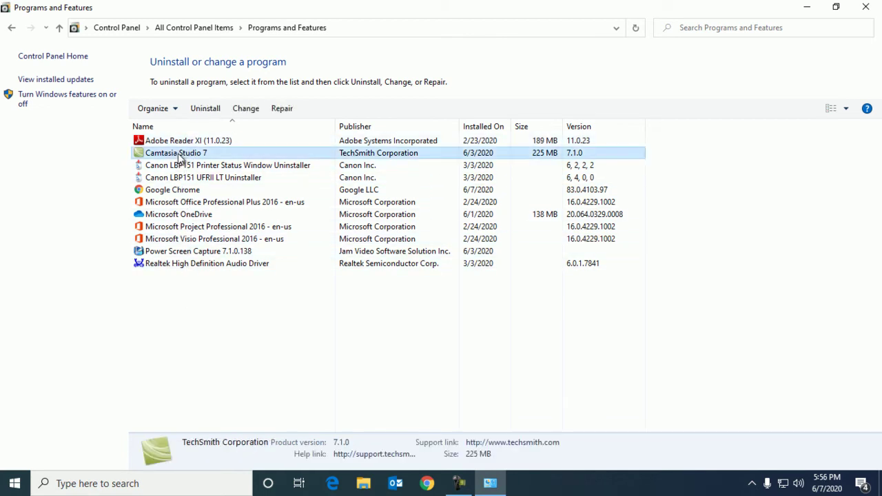
left_click(171, 204)
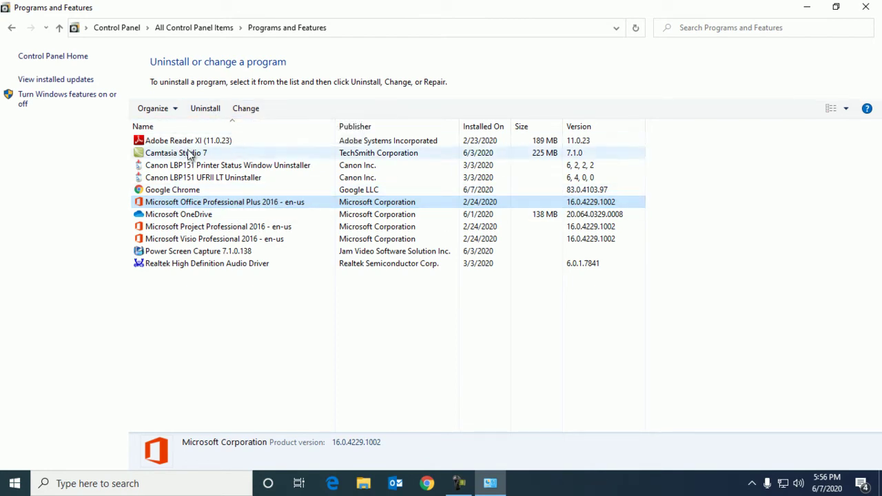
left_click(865, 7)
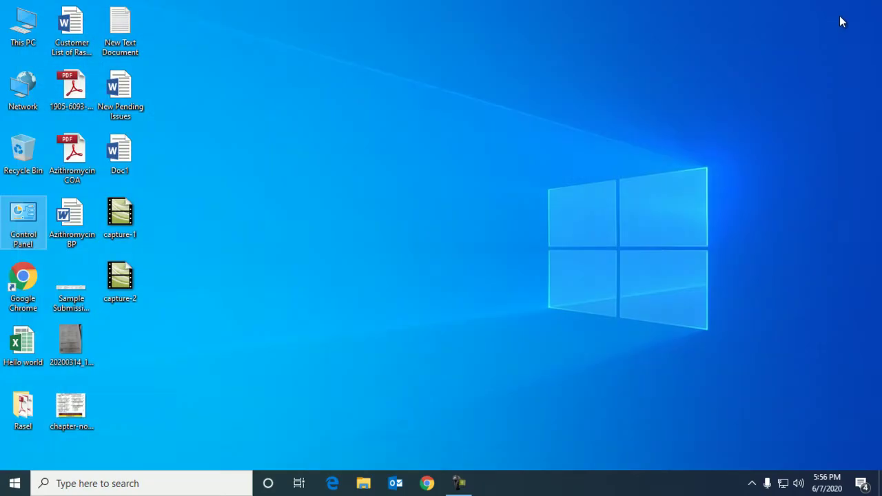
- Refresh the desktop repeatedly from its right-click menu
right_click(393, 124)
left_click(425, 165)
right_click(377, 94)
left_click(421, 133)
right_click(357, 72)
left_click(379, 112)
right_click(336, 48)
left_click(370, 89)
right_click(323, 58)
left_click(356, 94)
right_click(323, 63)
left_click(362, 104)
right_click(332, 66)
left_click(363, 105)
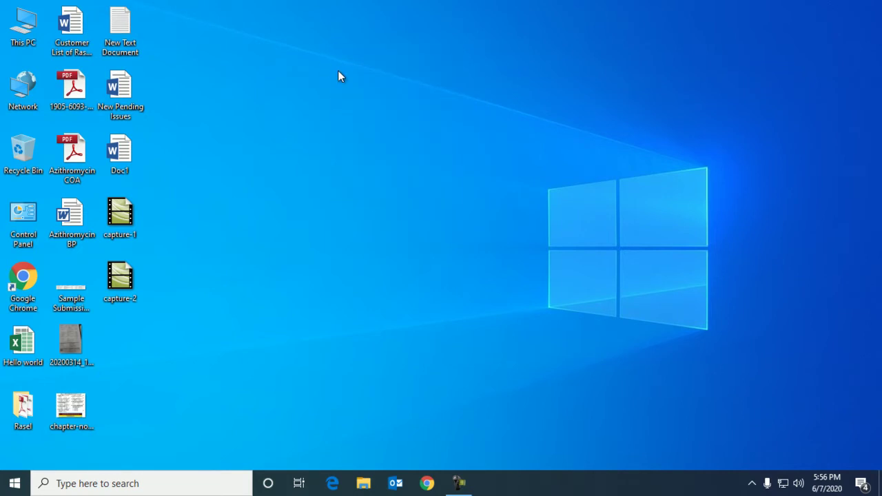
right_click(337, 74)
left_click(358, 112)
right_click(265, 73)
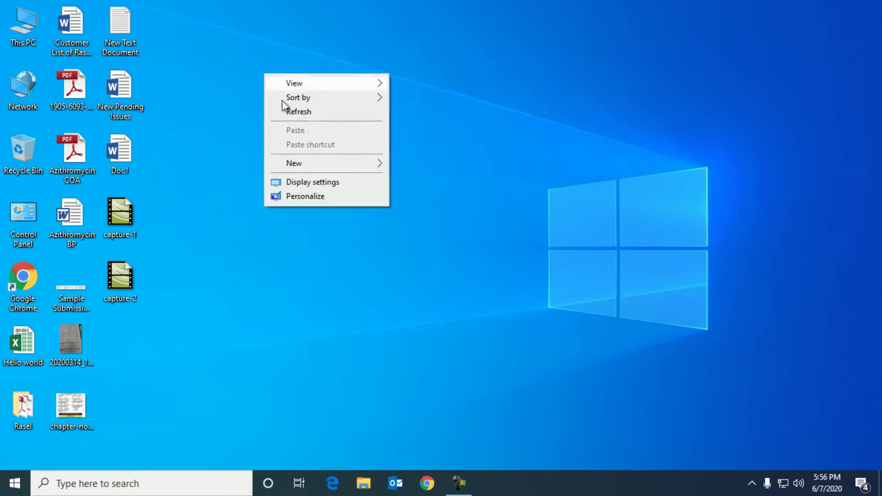
left_click(302, 113)
right_click(253, 67)
left_click(279, 112)
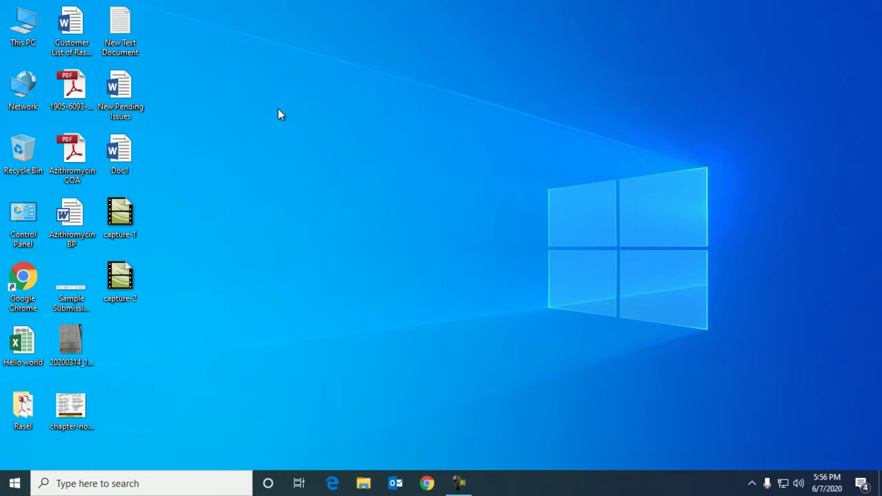
right_click(279, 178)
left_click(309, 224)
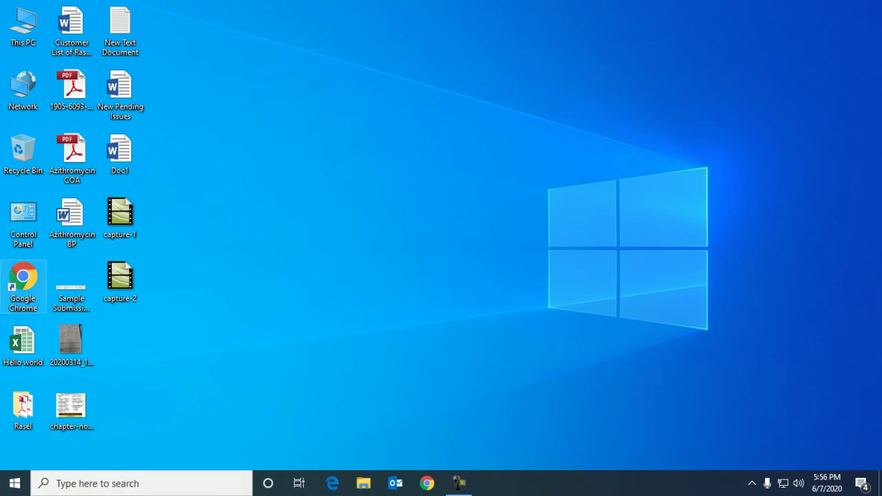
- Dismiss the taskbar menu, then open and close the Start menu
right_click(553, 487)
left_click(357, 264)
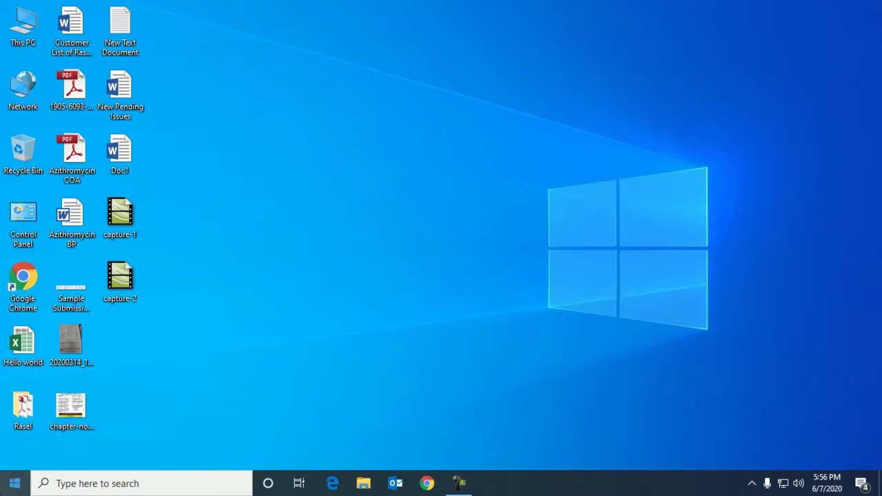
left_click(15, 483)
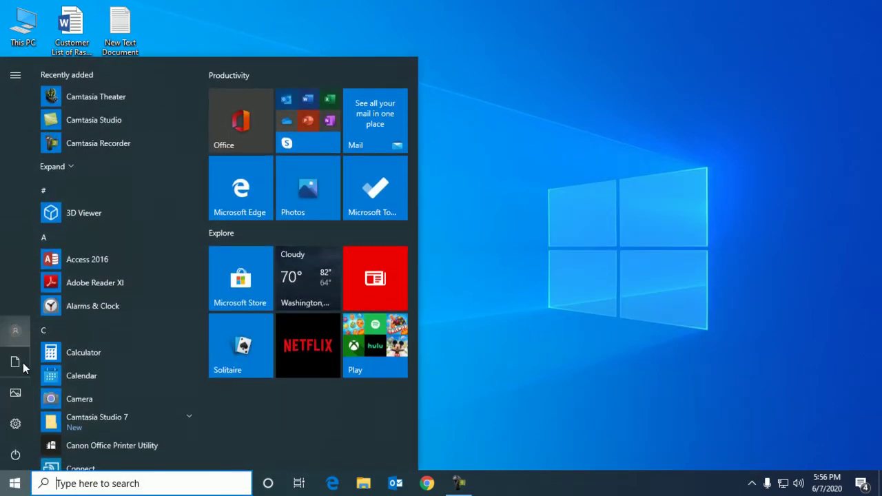
left_click(524, 192)
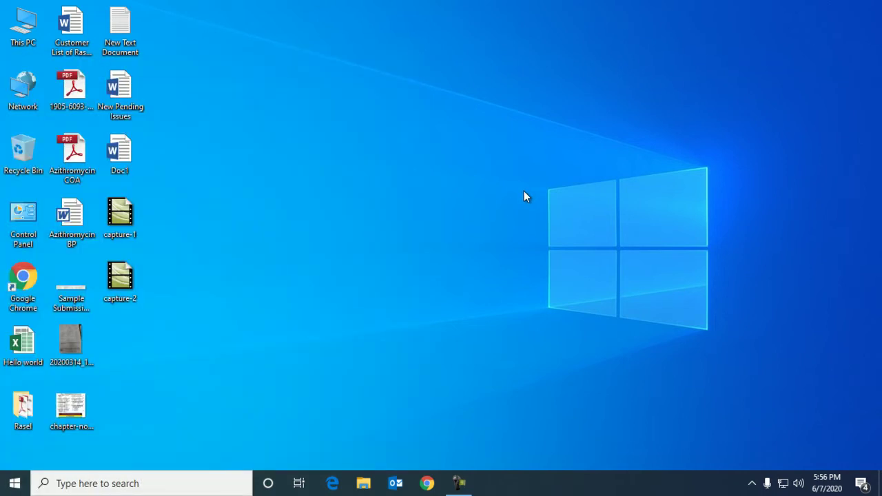
- Search for 'word' in the taskbar search box and launch Word 2016
left_click(67, 487)
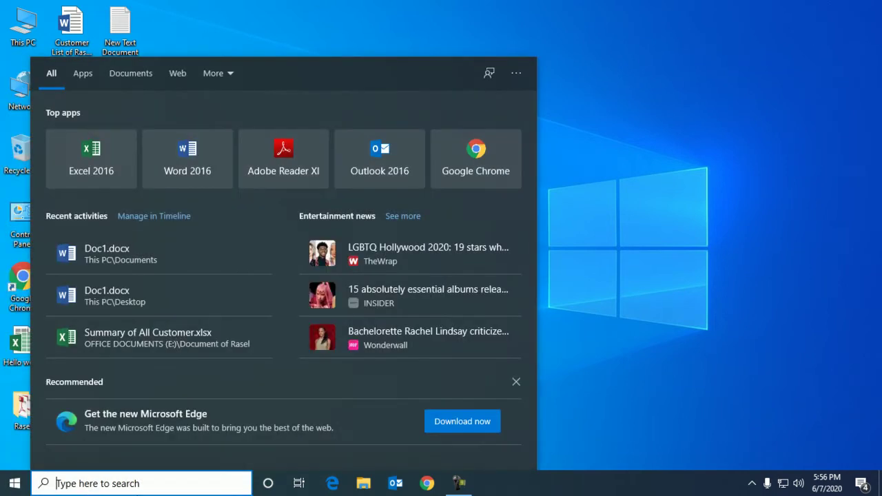
type("word")
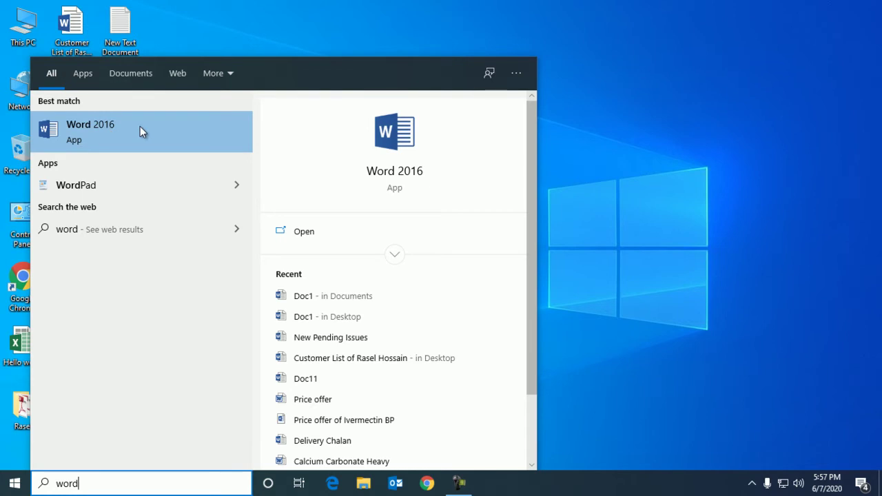
key("BackSpace")
key("BackSpace")
key("BackSpace")
key("BackSpace")
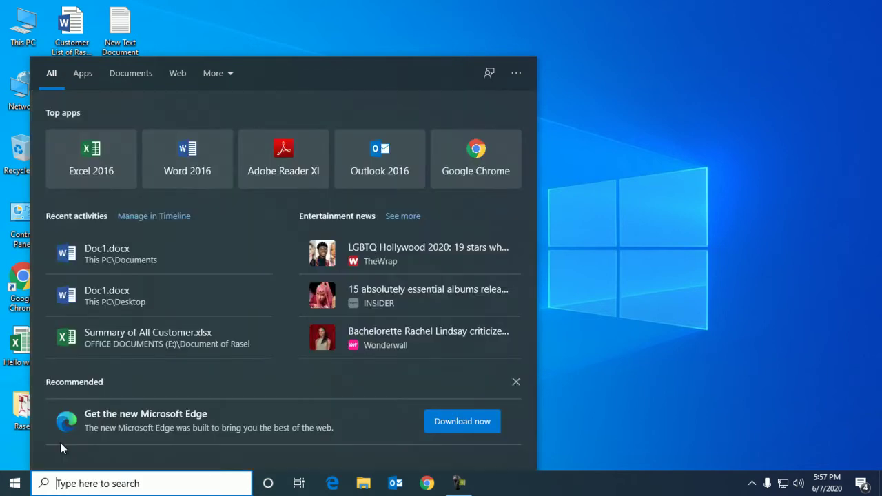
type("ex")
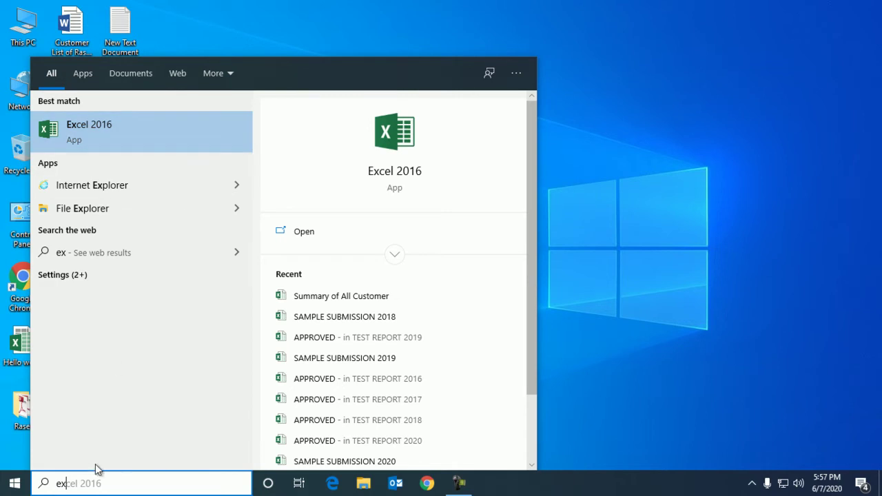
key("BackSpace")
key("BackSpace")
type("word")
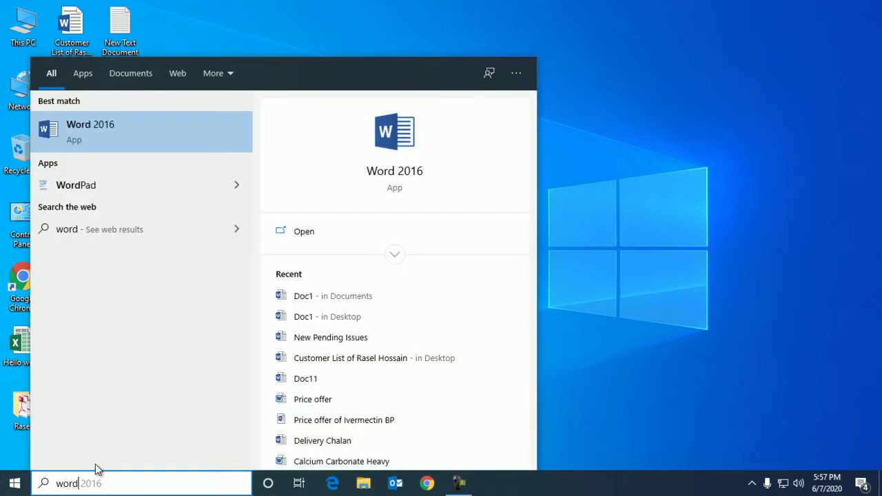
left_click(108, 138)
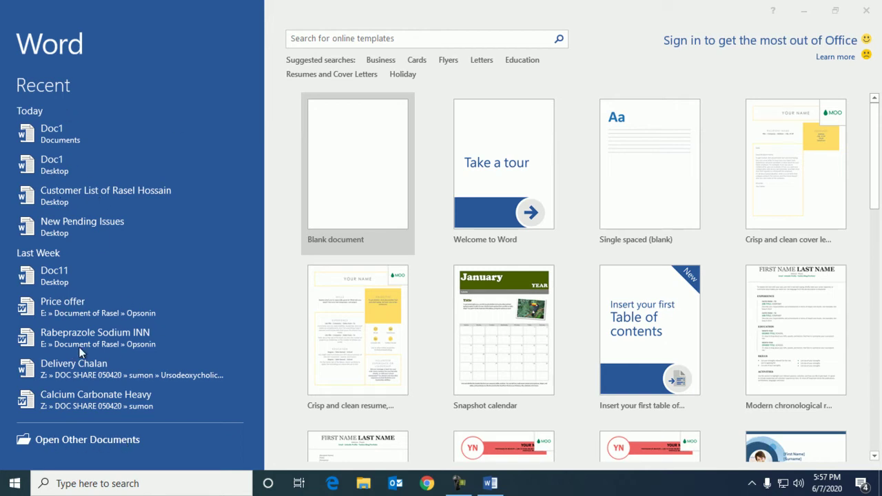
- Go to Open Other Documents, check OneDrive and This PC, then Browse to Documents
left_click(65, 442)
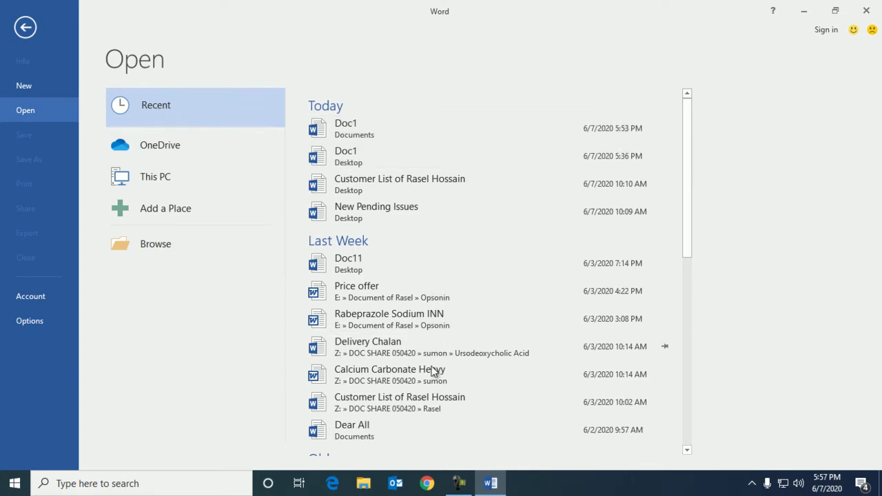
left_click(174, 151)
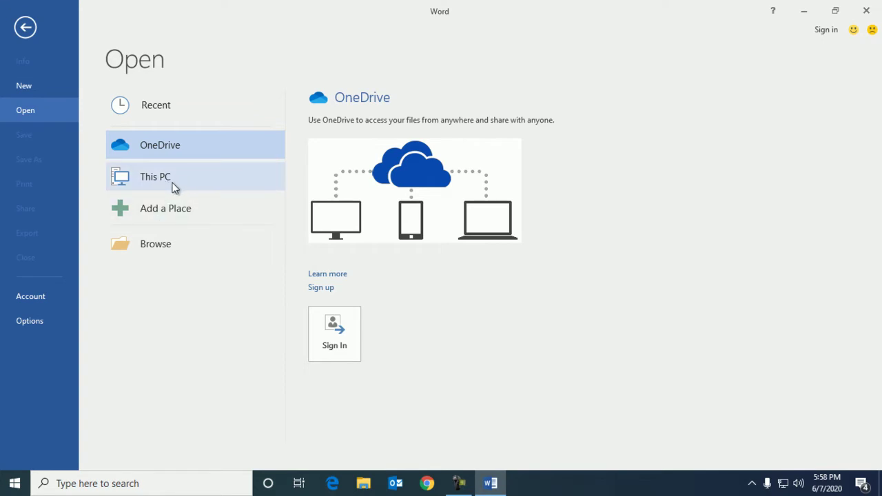
left_click(160, 177)
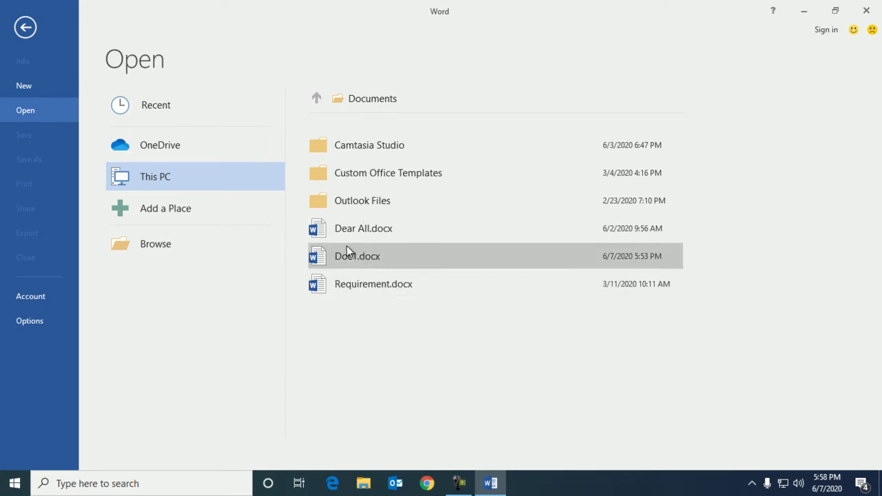
left_click(170, 247)
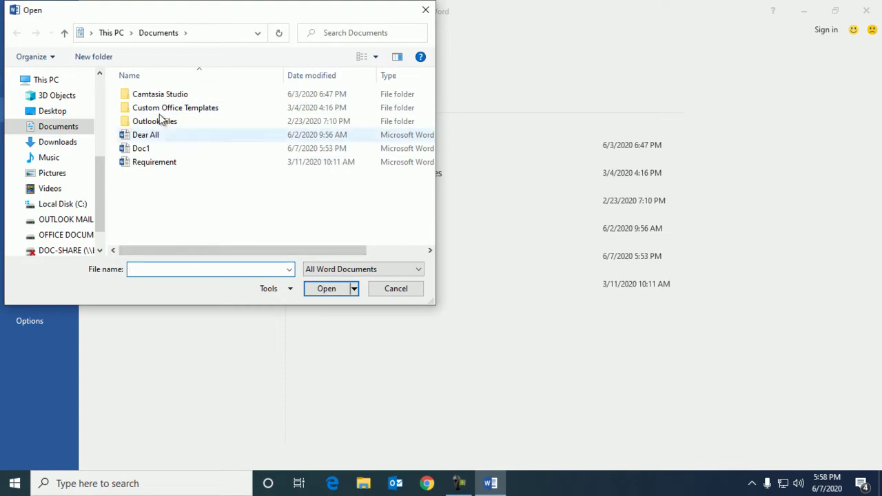
- Scroll the navigation pane to This PC and switch the Open dialog to Desktop
left_click(200, 32)
left_click(148, 32)
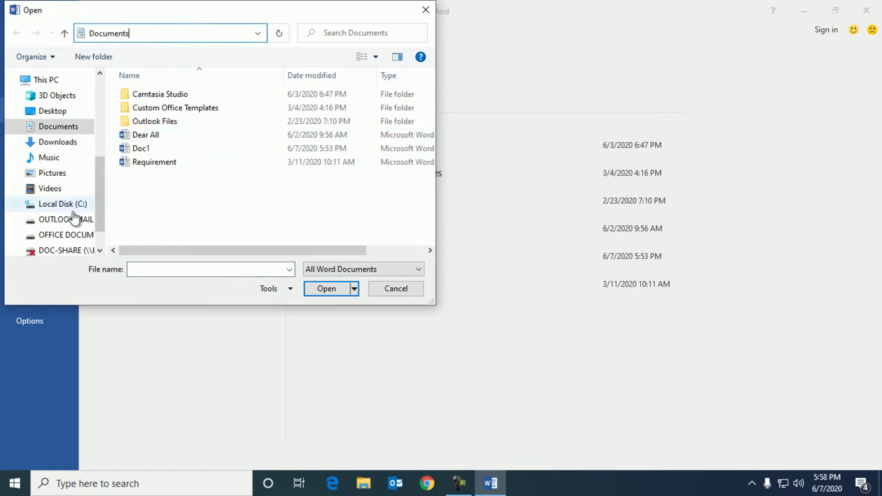
mouse_move(102, 162)
left_mouse_down()
mouse_move(102, 81)
mouse_move(95, 210)
left_mouse_up()
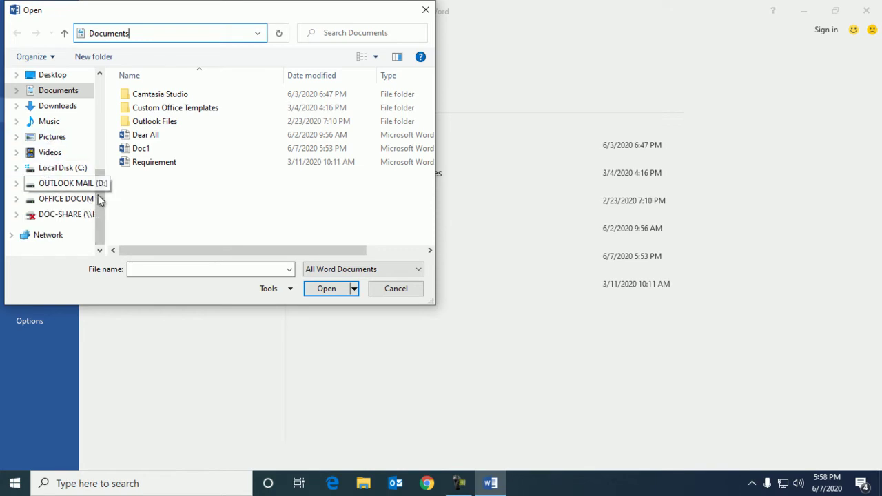
mouse_move(96, 213)
left_mouse_down()
mouse_move(97, 189)
mouse_move(101, 233)
left_mouse_up()
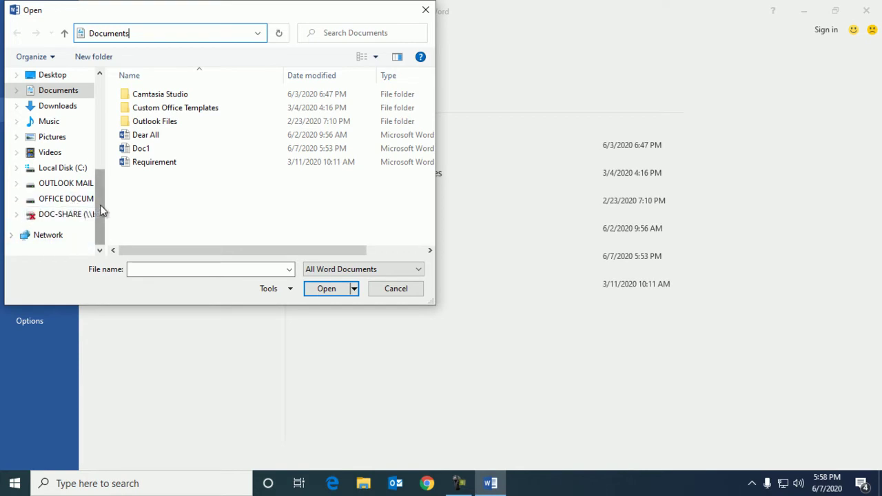
scroll(100, 205, "up", 1)
scroll(99, 207, "up", 1)
scroll(100, 210, "down", 2)
left_click_drag(100, 211, 96, 158)
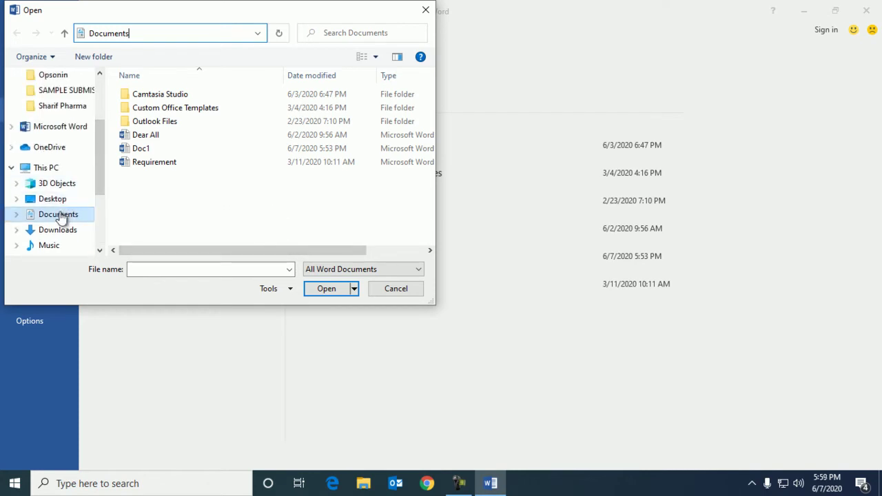
left_click(58, 199)
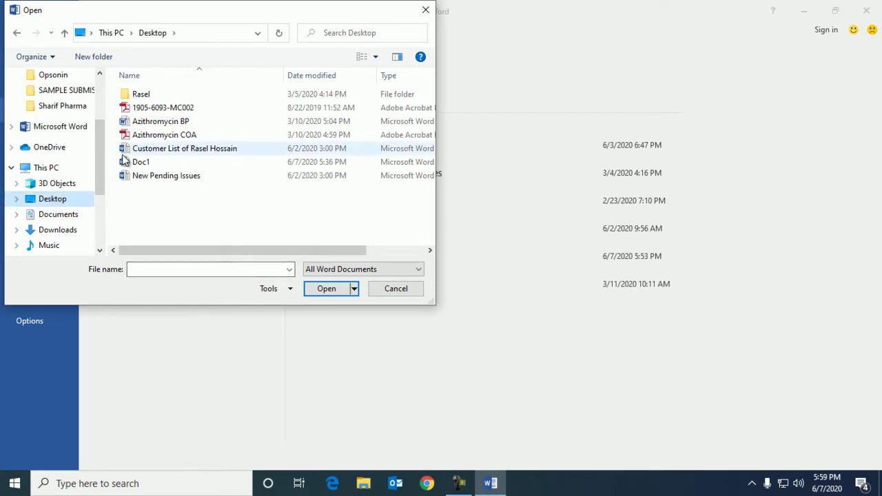
- Bring up and dismiss the file list's context menu a couple of times
right_click(166, 203)
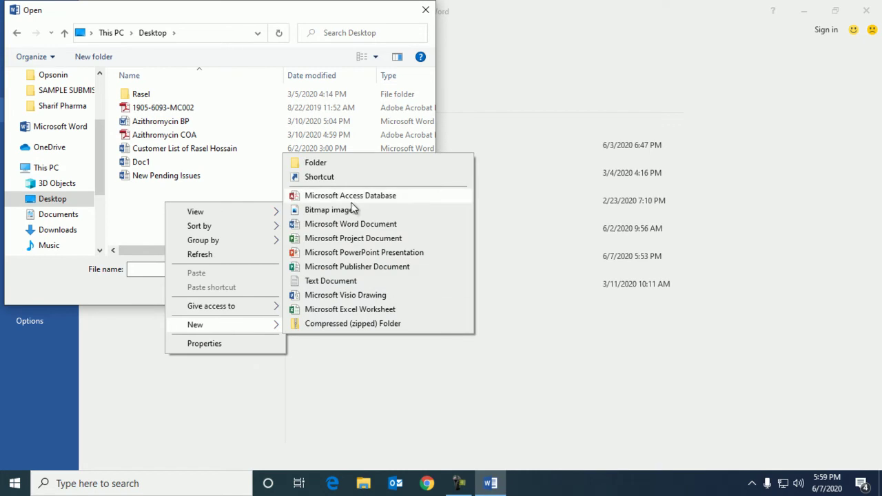
left_click(321, 193)
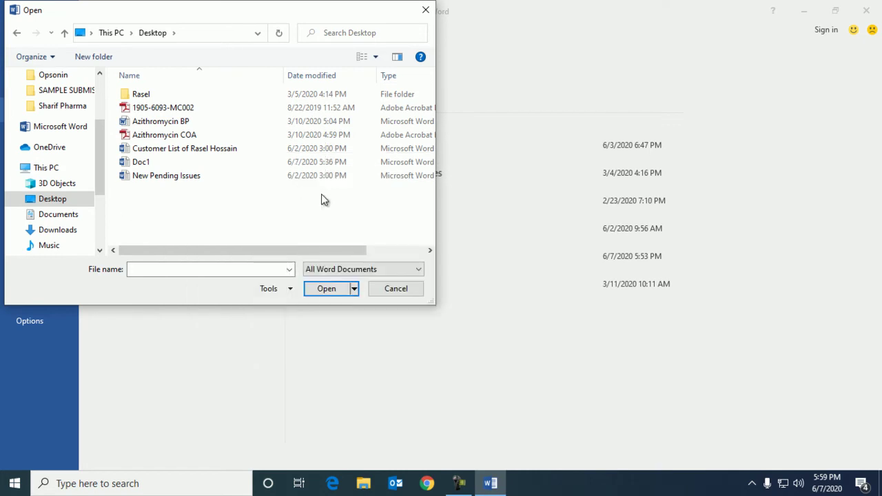
right_click(321, 193)
left_click(190, 33)
left_click(130, 33)
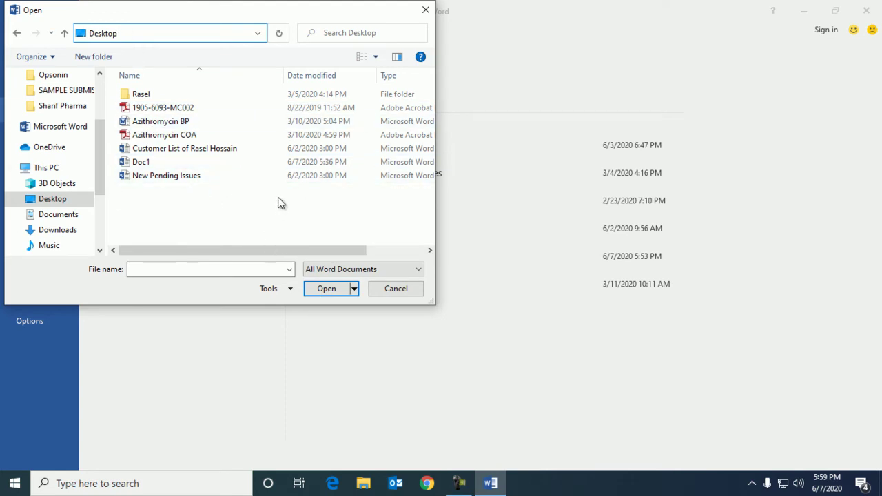
- Create a folder named 'Test File' on the Desktop and go inside it
right_click(307, 201)
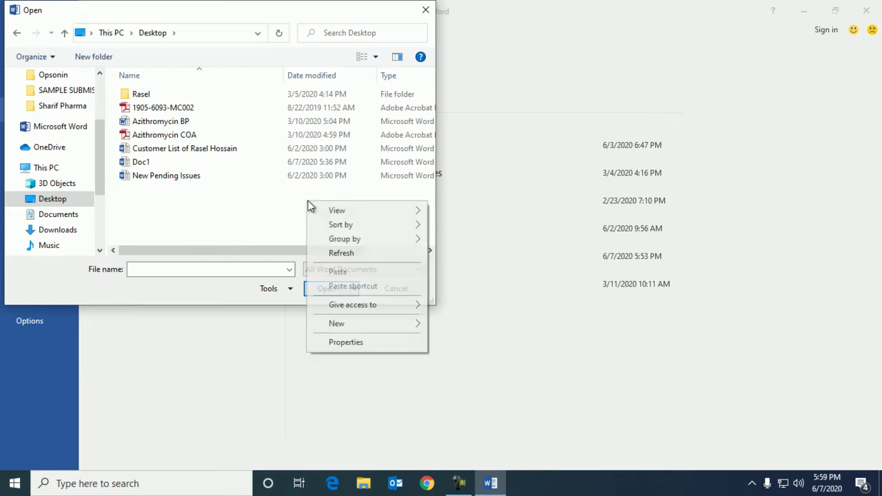
mouse_move(351, 325)
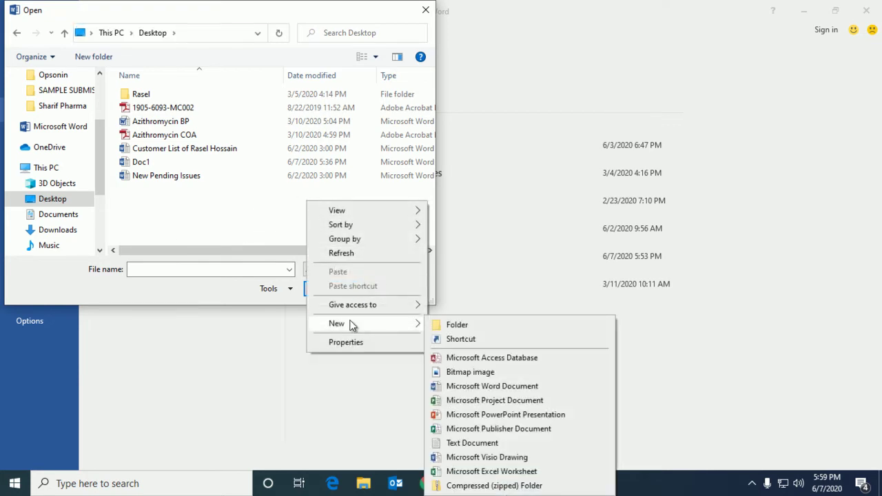
left_click(457, 325)
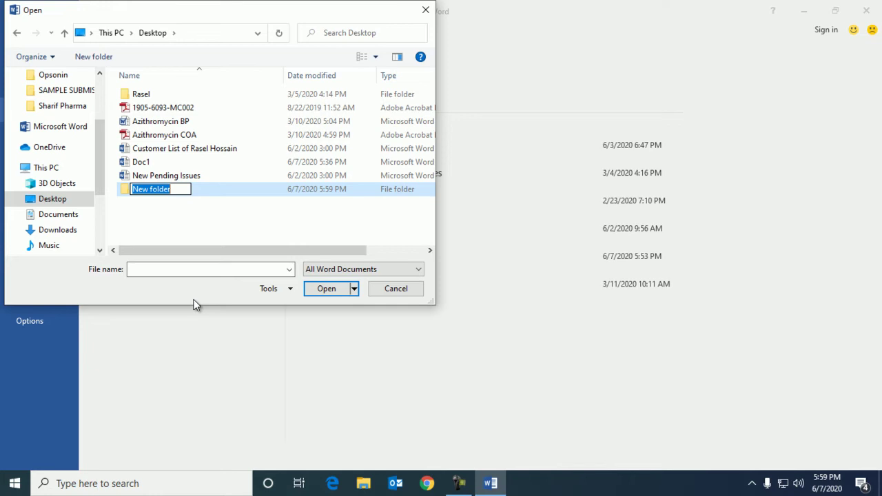
type("Test")
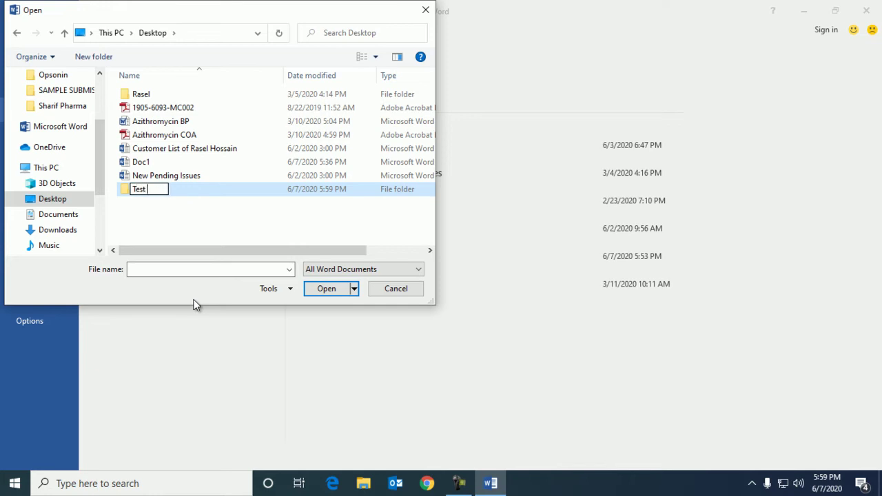
type(" File")
key("Return")
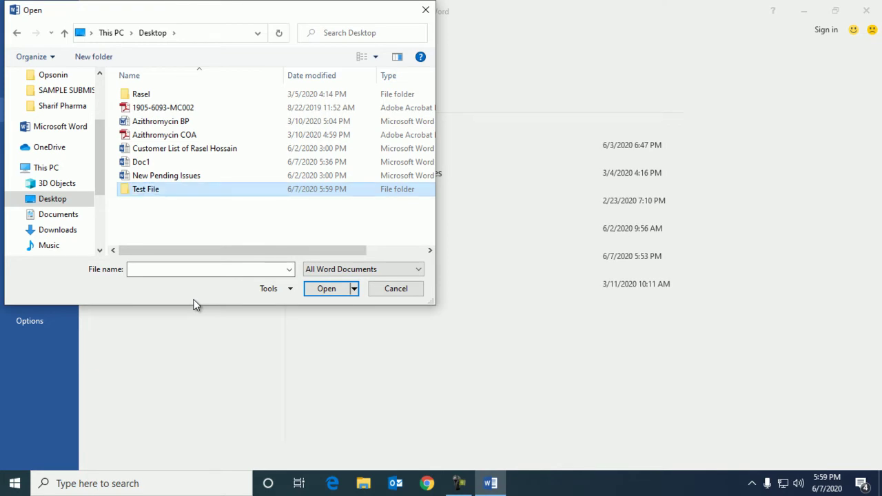
key("Return")
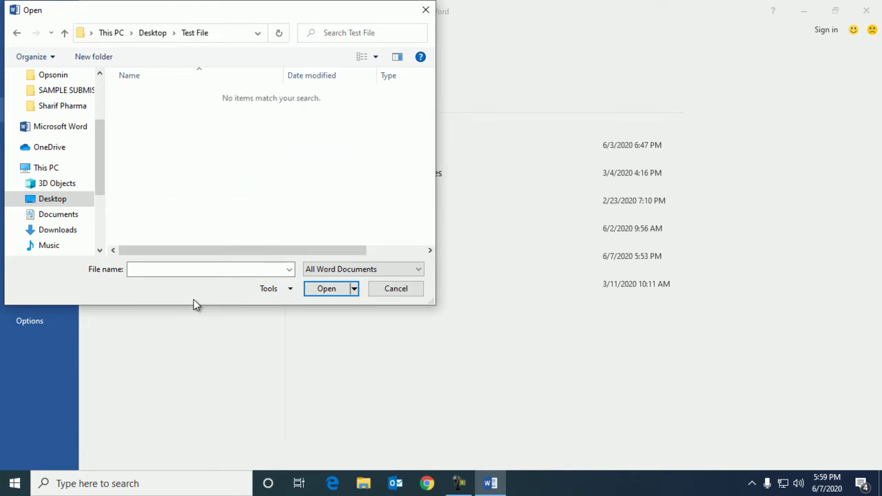
left_click(133, 269)
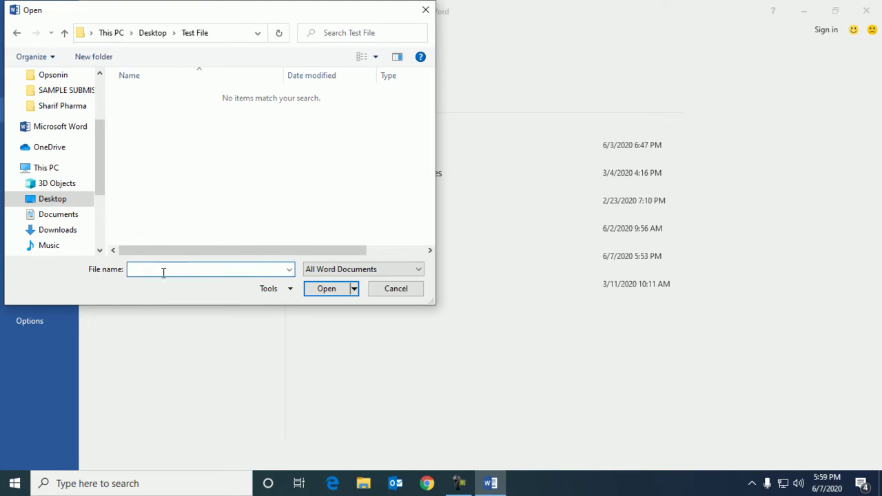
- Enter 'Test file 1' as the file name and set the file type to Word Documents
type("Test file")
type("1")
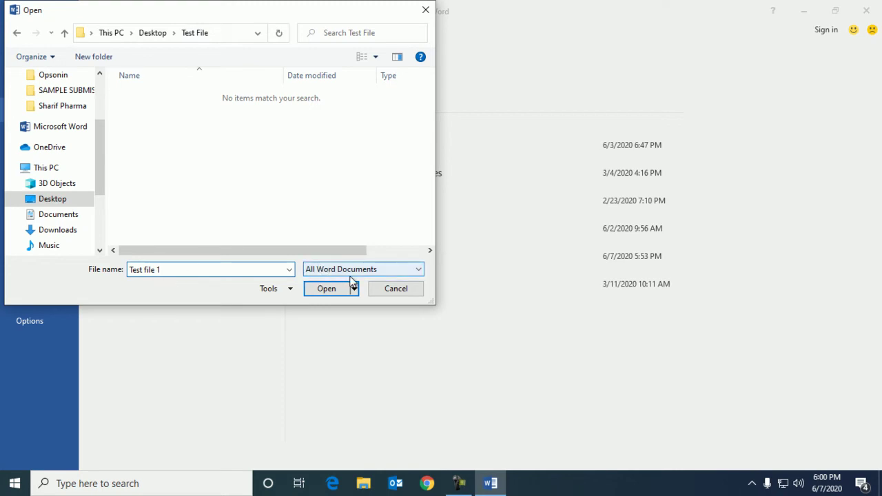
left_click(364, 274)
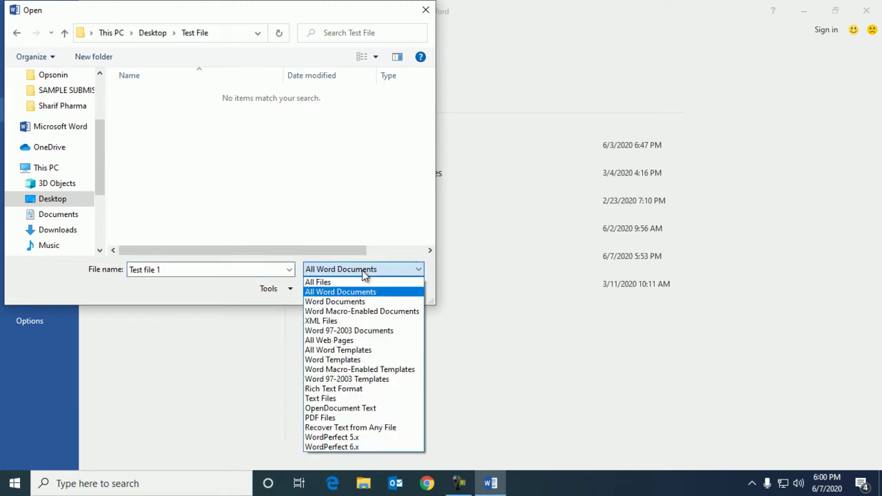
left_click(343, 303)
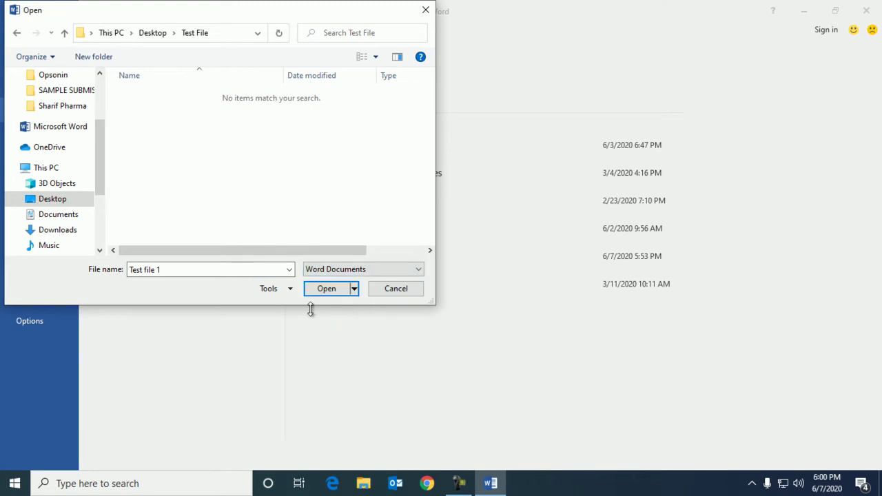
left_click(380, 270)
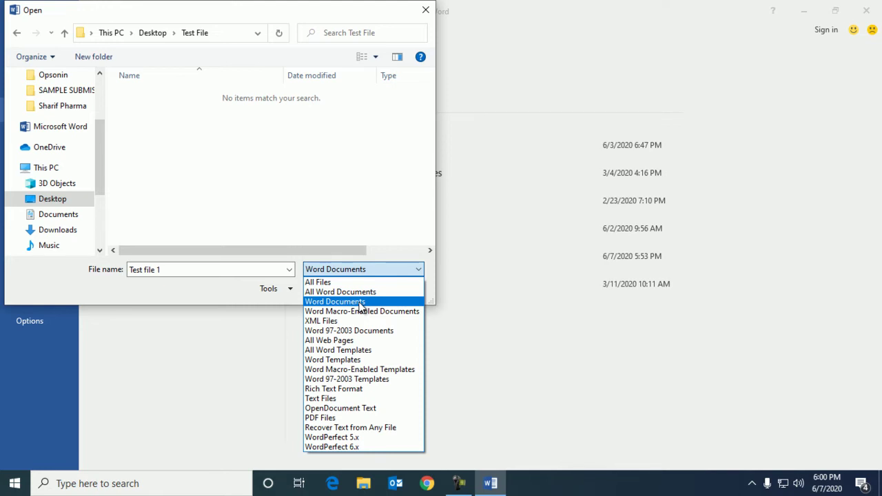
left_click(361, 303)
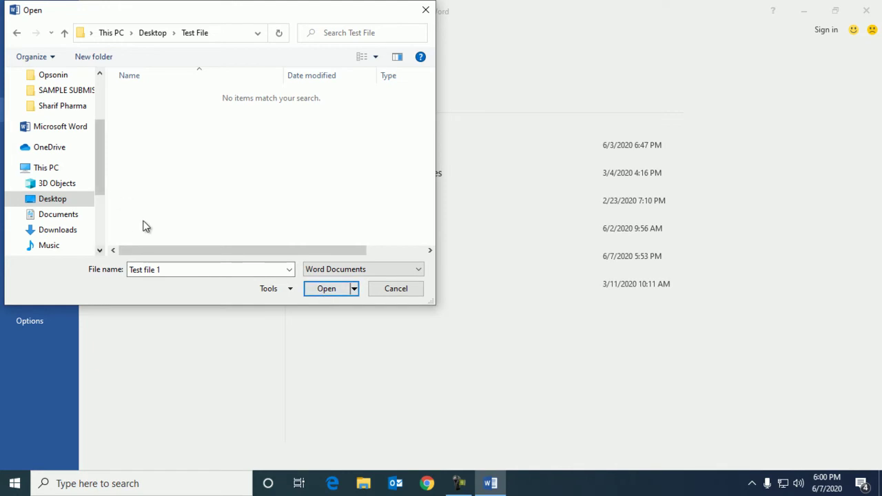
- Try opening Test file 1, dismiss the File not found error, and close the dialog
left_click(331, 288)
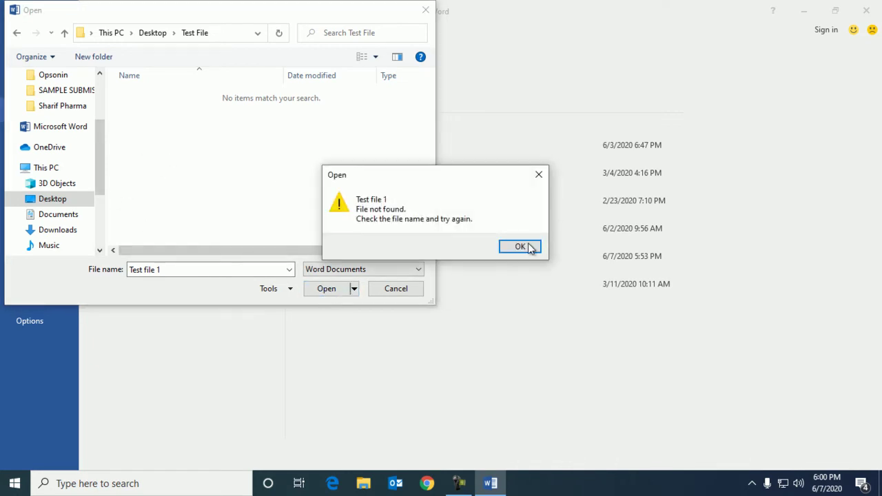
left_click(528, 247)
left_click(426, 12)
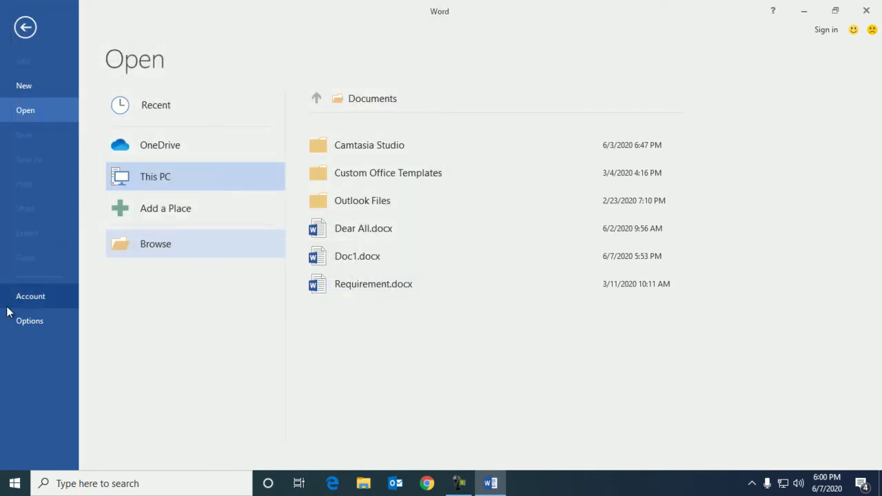
left_click(25, 28)
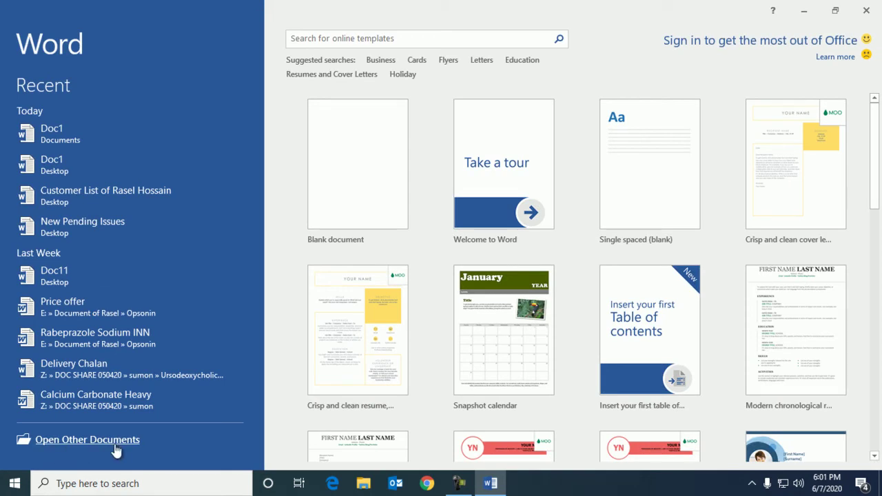
- Reopen the Browse dialog, cancel it, and return to Word's start screen
left_click(85, 441)
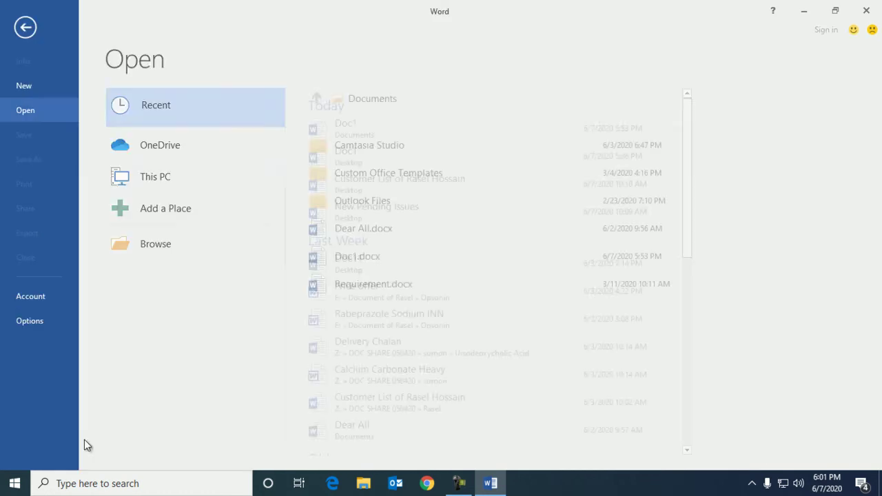
left_click(159, 247)
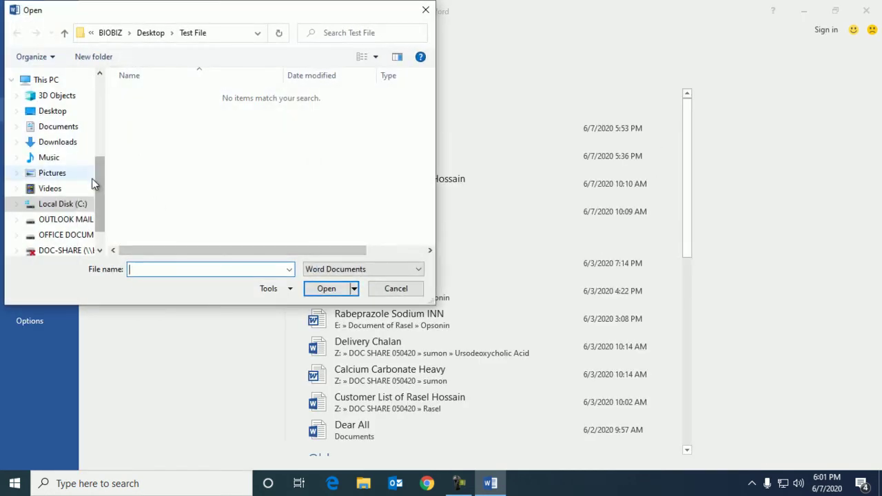
left_click_drag(100, 196, 96, 105)
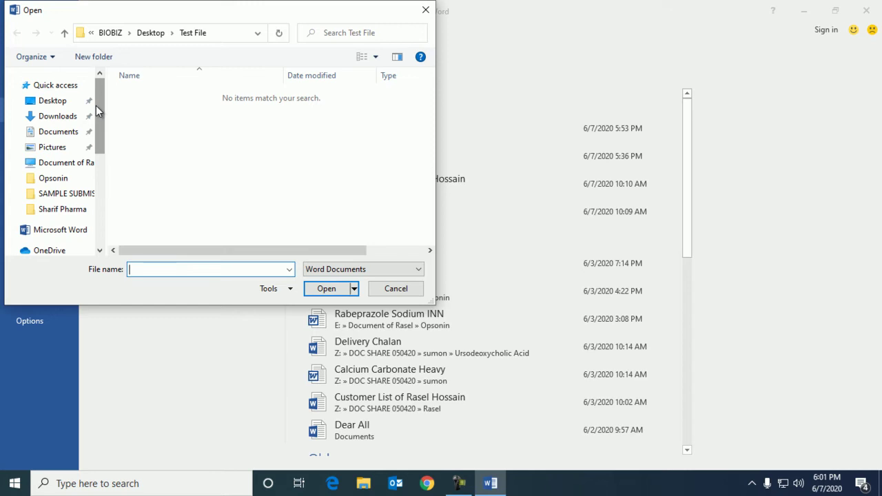
left_click(401, 291)
left_click(22, 32)
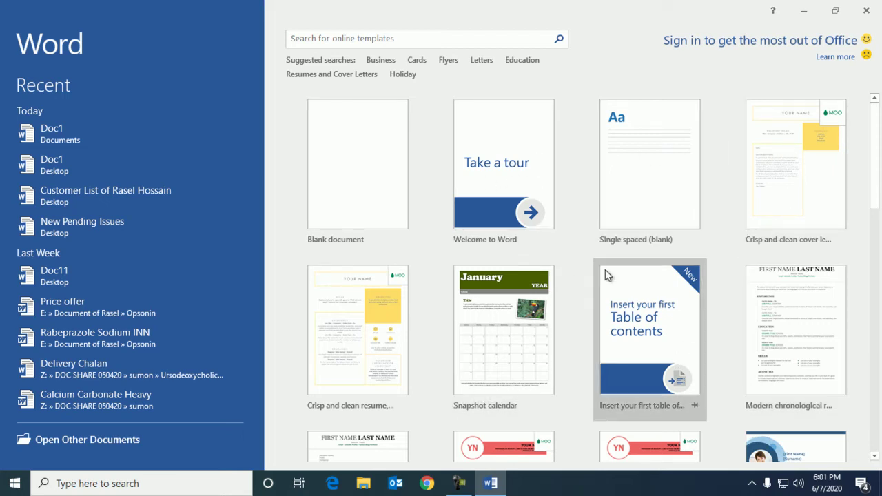
- Scroll the template gallery back to the top and create a Blank document, Document1
scroll(595, 295, "down", 2)
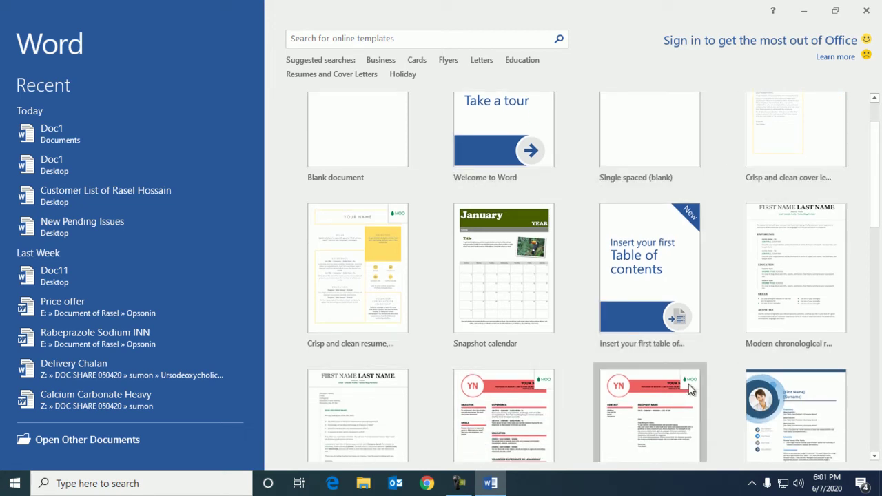
scroll(688, 380, "down", 2)
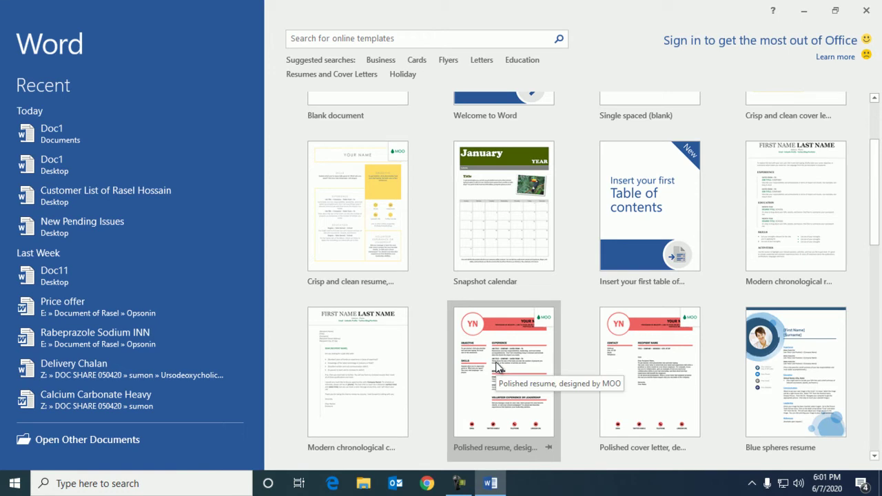
scroll(621, 327, "down", 5)
scroll(620, 329, "down", 5)
scroll(618, 335, "down", 5)
scroll(618, 335, "down", 1)
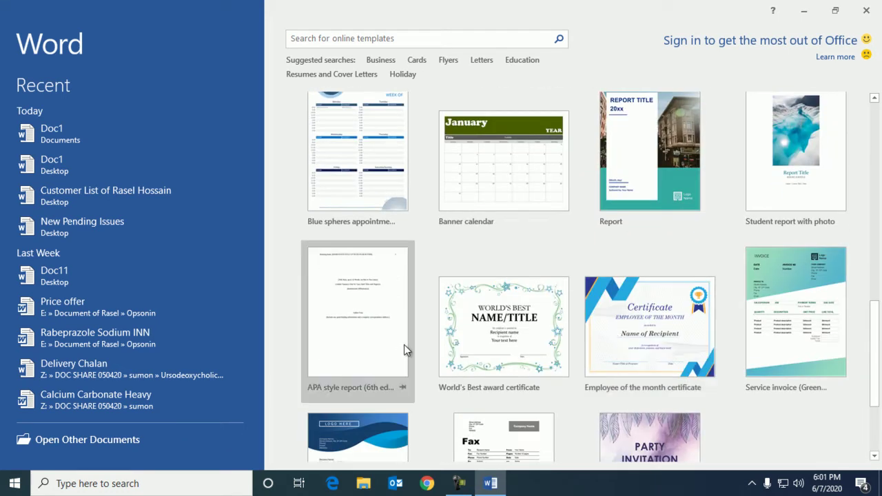
scroll(413, 324, "up", 4)
scroll(410, 314, "up", 6)
scroll(409, 312, "up", 2)
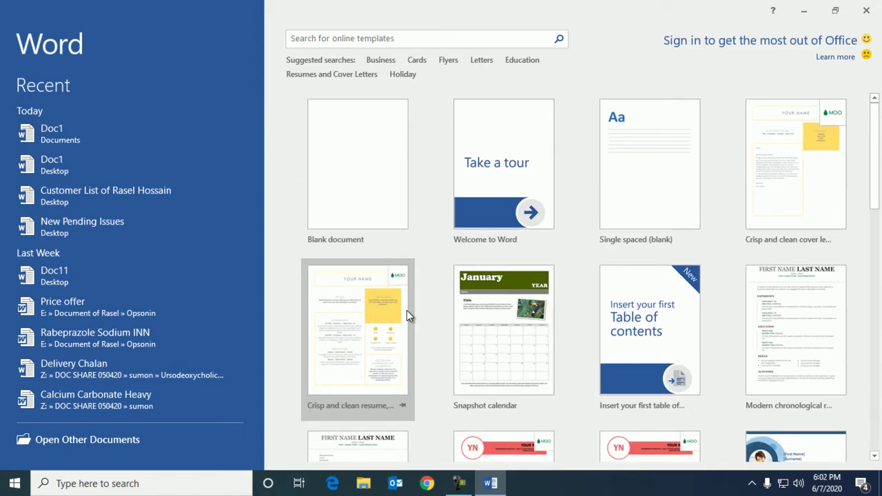
left_click(350, 183)
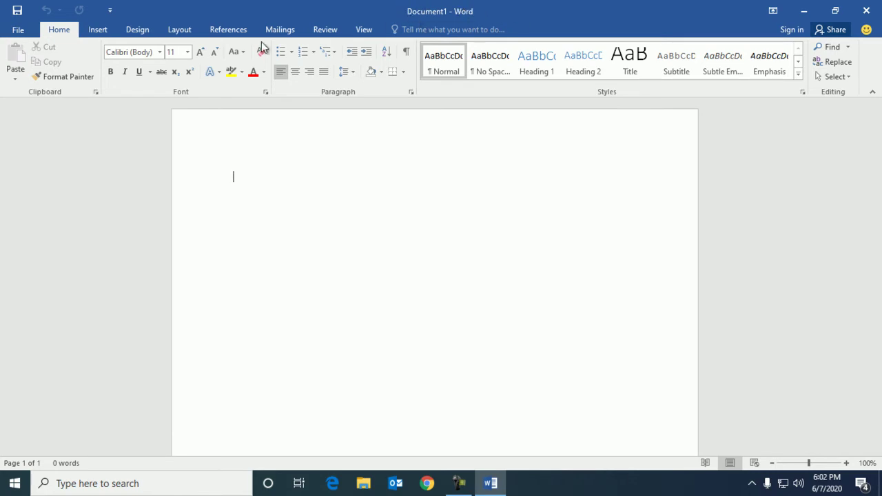
- Create a second blank document, Document2, via File > New
left_click(17, 31)
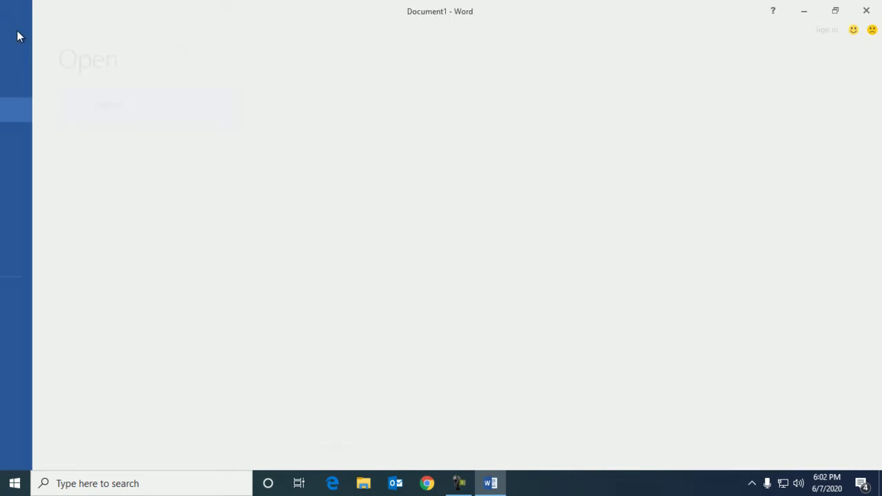
left_click(30, 87)
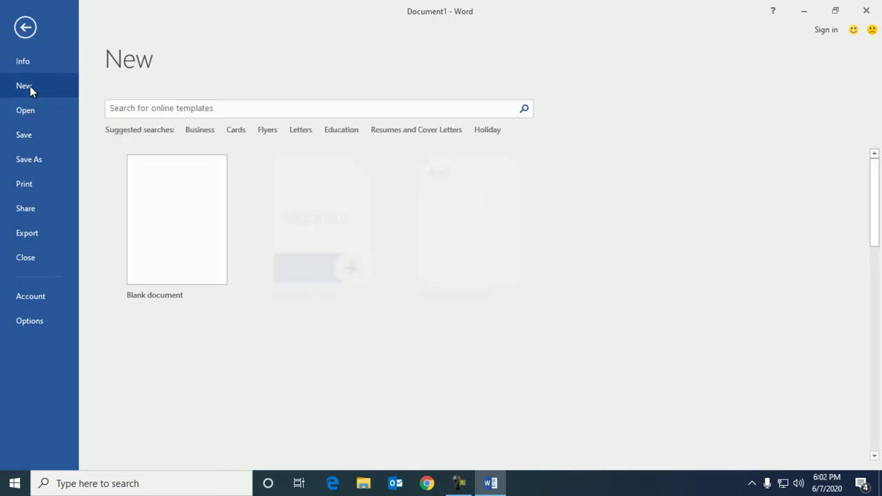
left_click(172, 296)
left_click(173, 237)
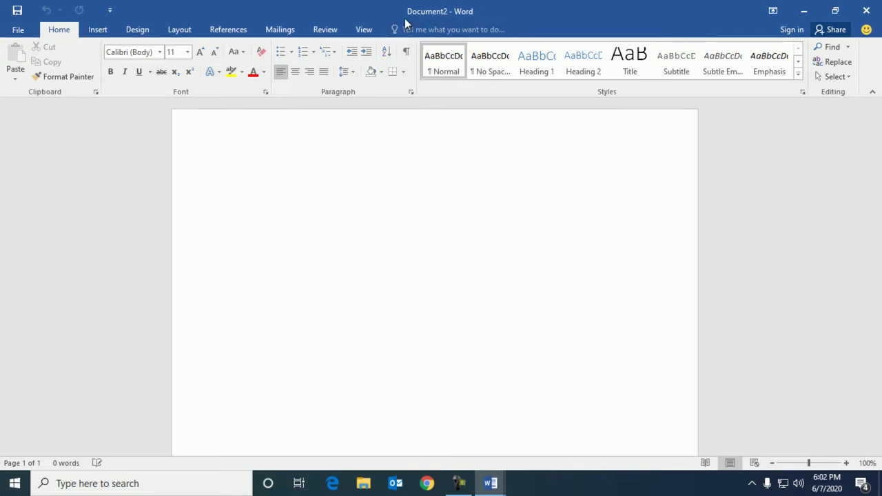
- Create a third blank document, Document3, via File > New
left_click(17, 30)
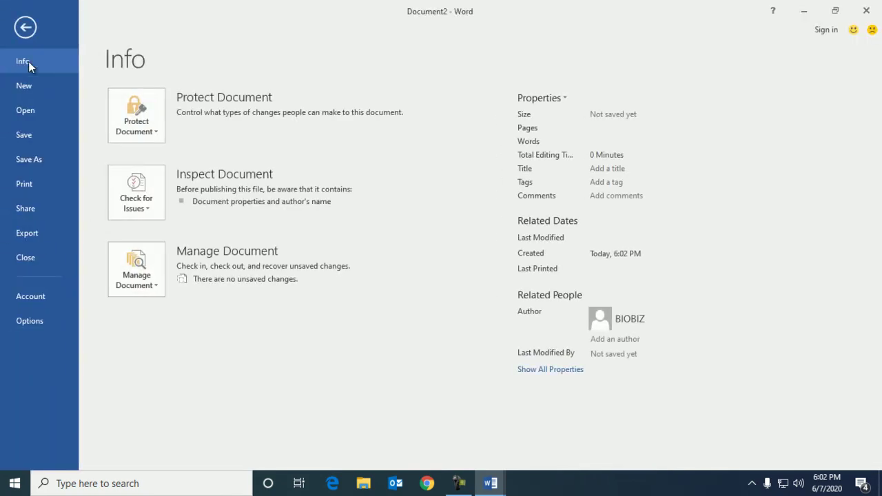
left_click(38, 88)
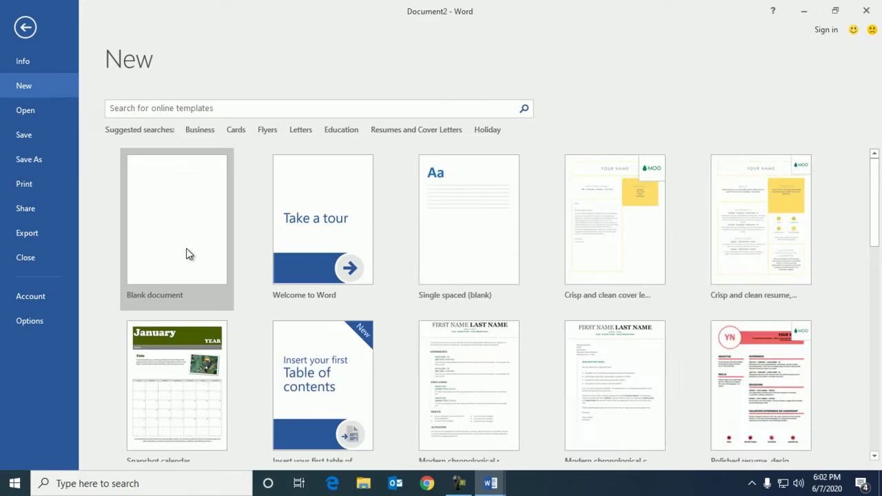
left_click(188, 251)
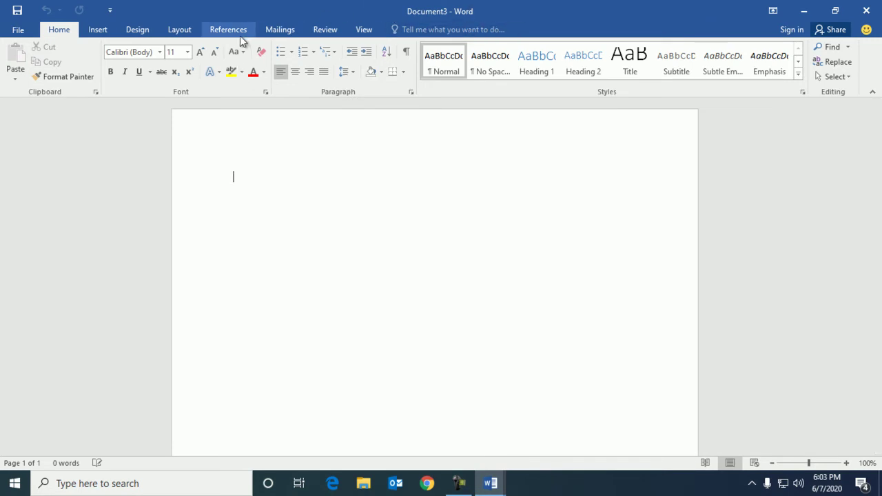
- Switch to Document2 from the Word taskbar previews, then minimize it to reveal Document1
mouse_move(494, 490)
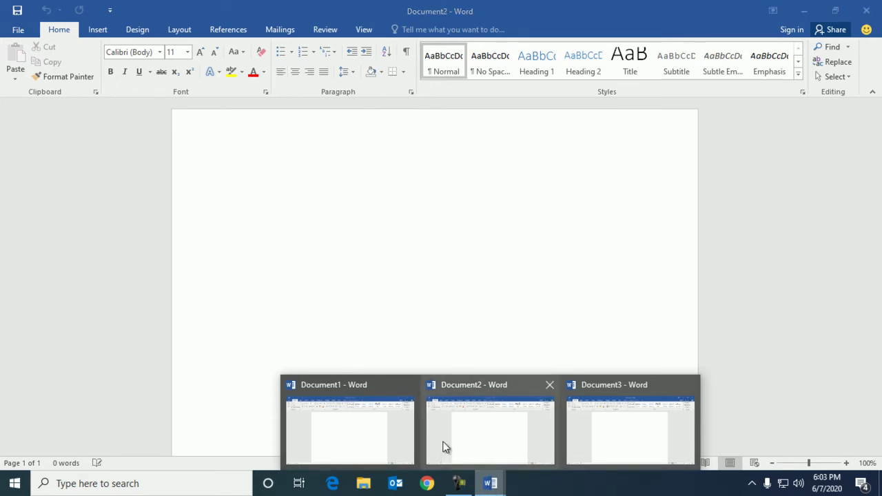
mouse_move(363, 446)
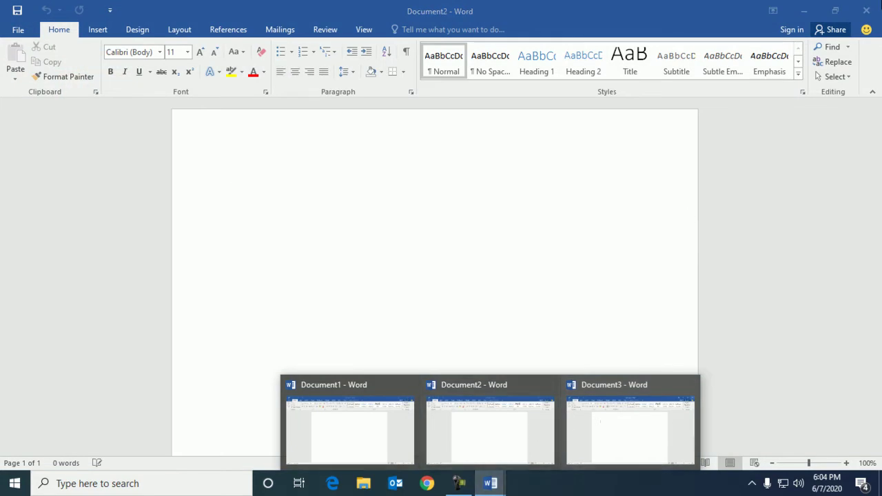
left_click(490, 427)
left_click(804, 11)
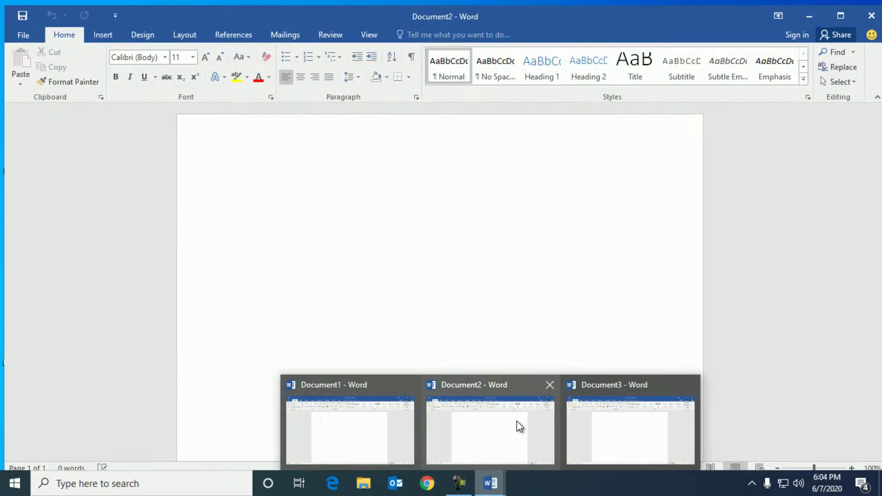
left_click(491, 425)
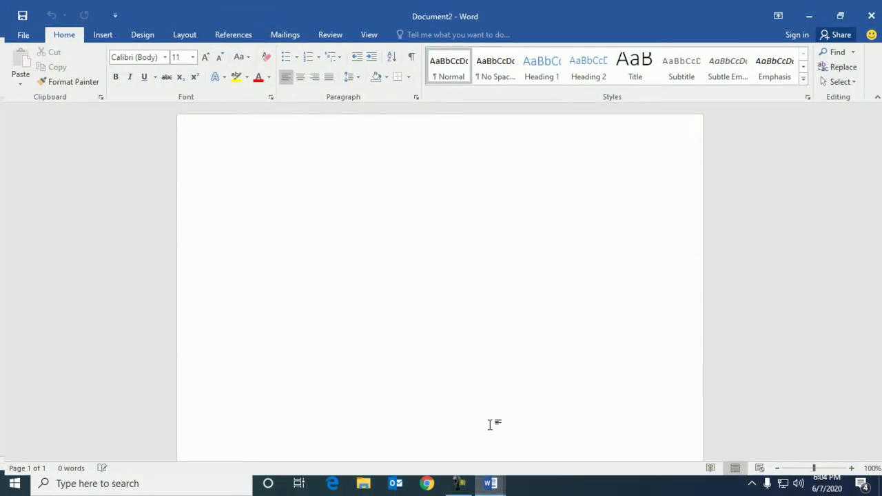
left_click(805, 13)
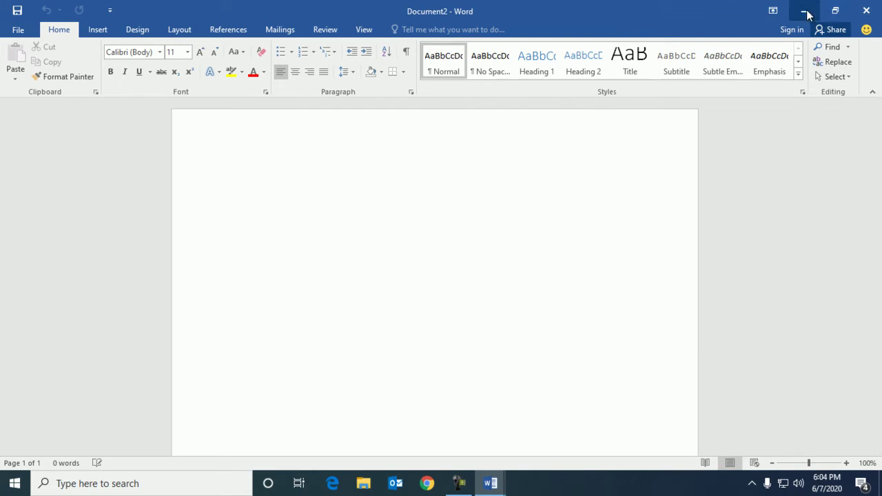
left_click(802, 12)
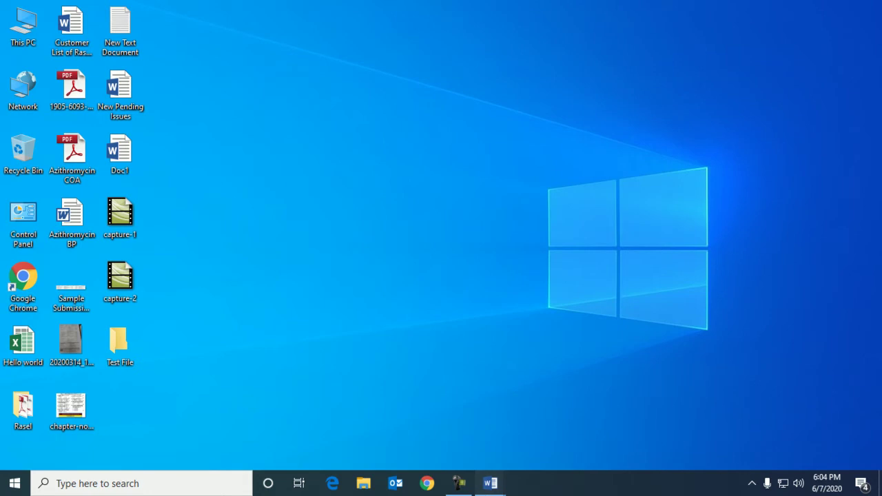
left_click(490, 483)
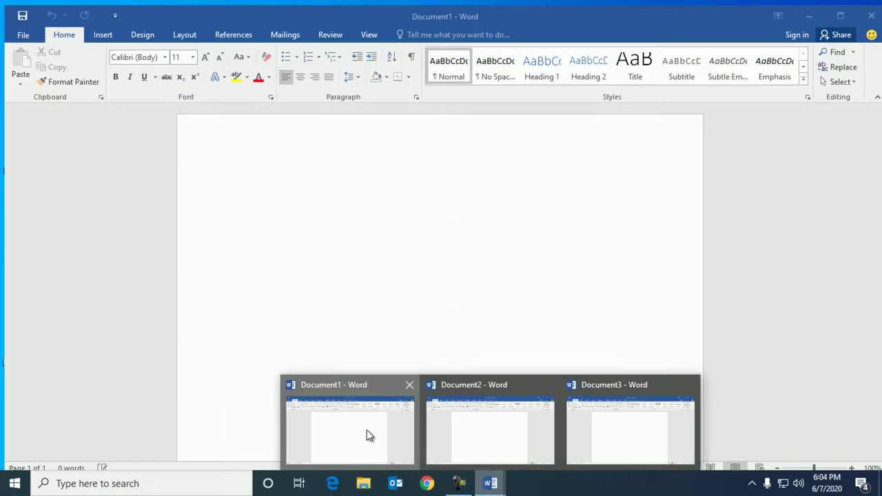
left_click(367, 430)
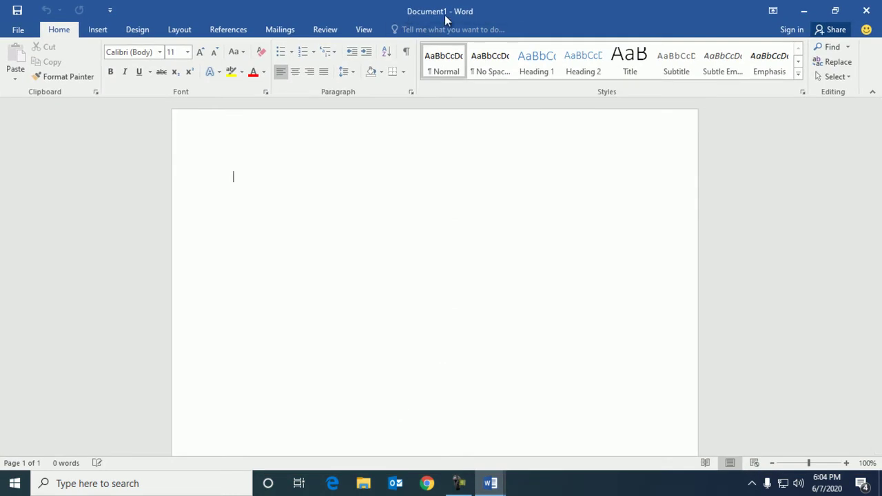
mouse_move(490, 484)
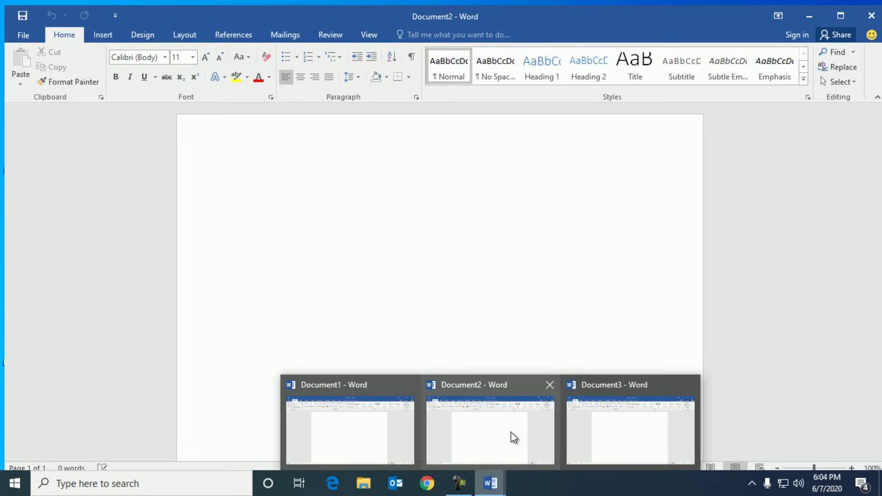
left_click(622, 434)
left_click(809, 16)
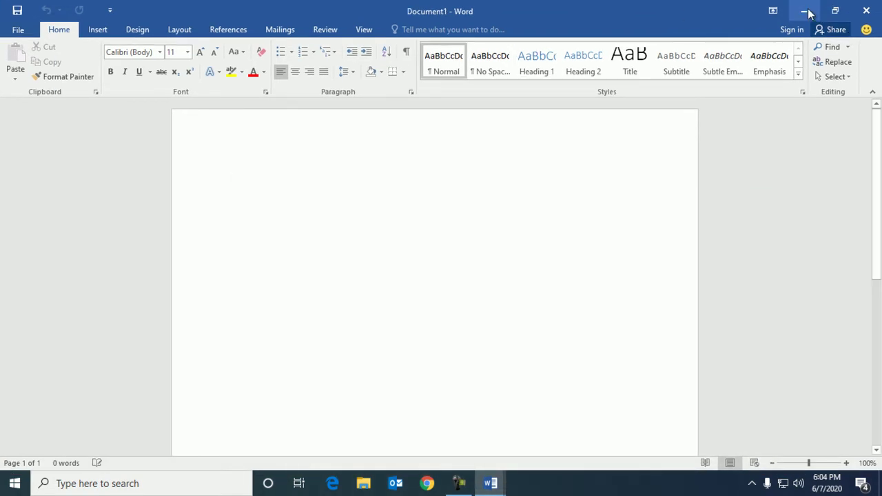
left_click(806, 11)
right_click(499, 129)
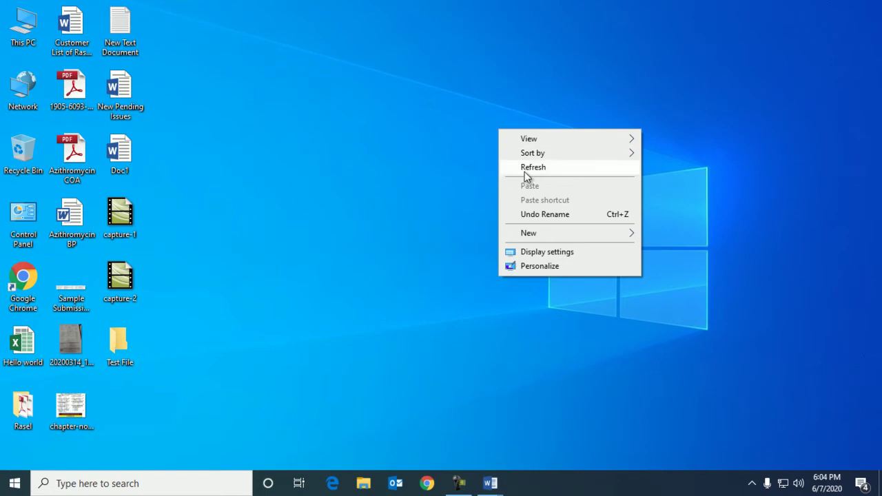
left_click(525, 171)
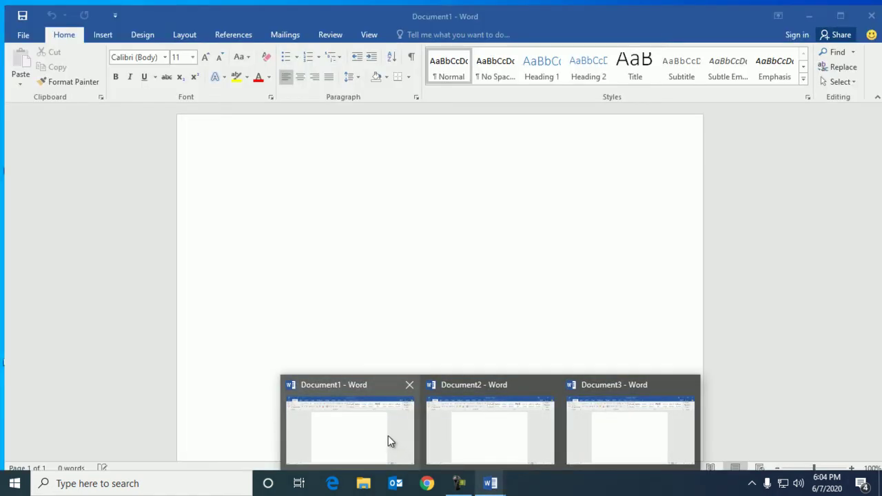
left_click(388, 436)
mouse_move(490, 483)
left_click(476, 449)
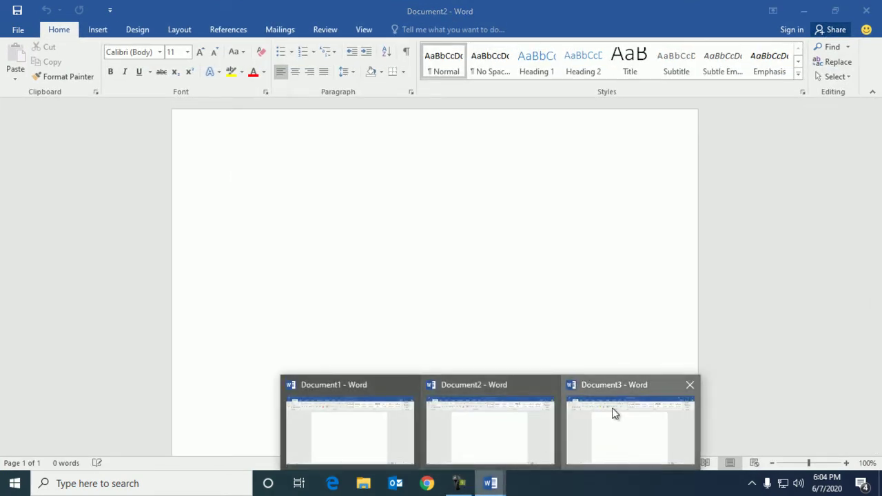
- Minimize Document3, Document2 and Document1 in turn until the desktop shows
left_click(612, 413)
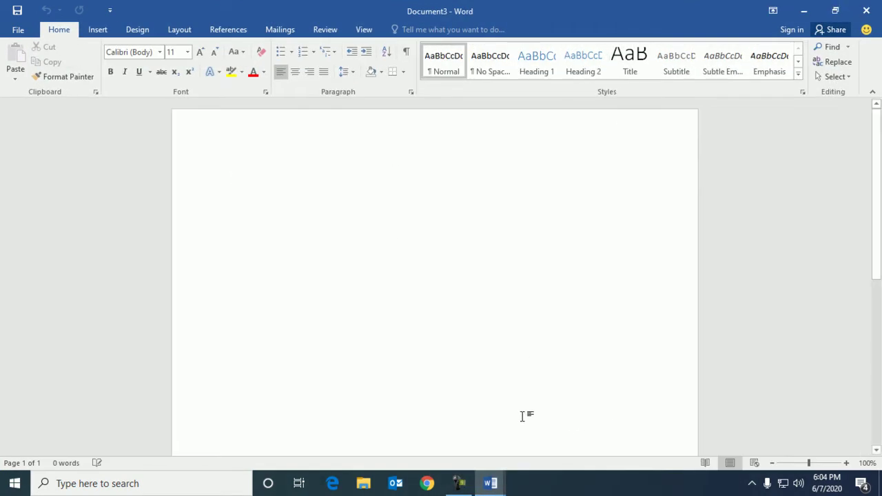
mouse_move(496, 482)
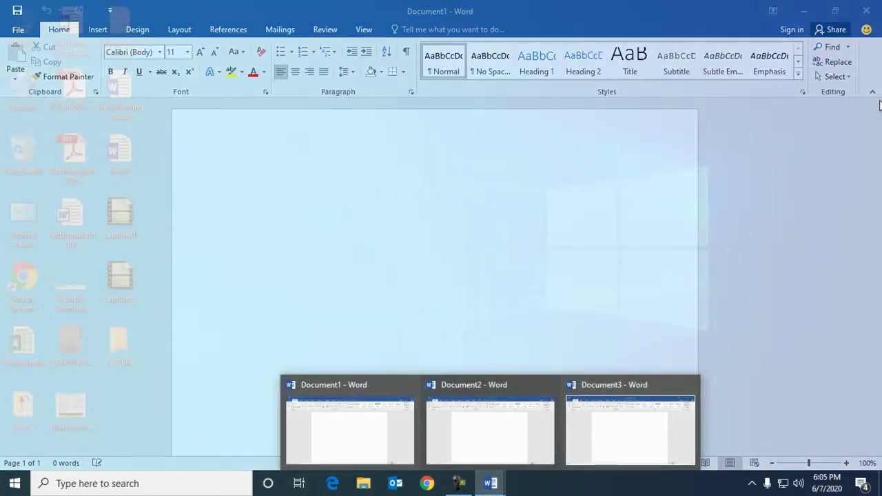
left_click(620, 429)
left_click(806, 10)
left_click(808, 10)
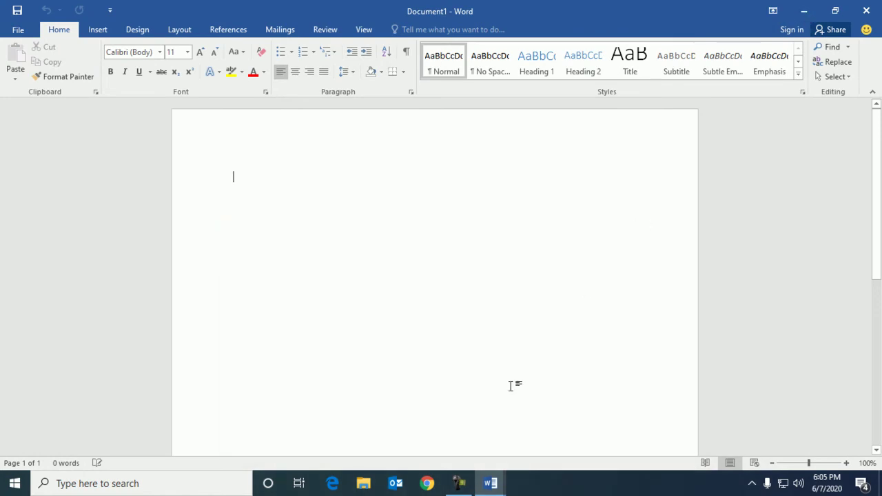
mouse_move(488, 486)
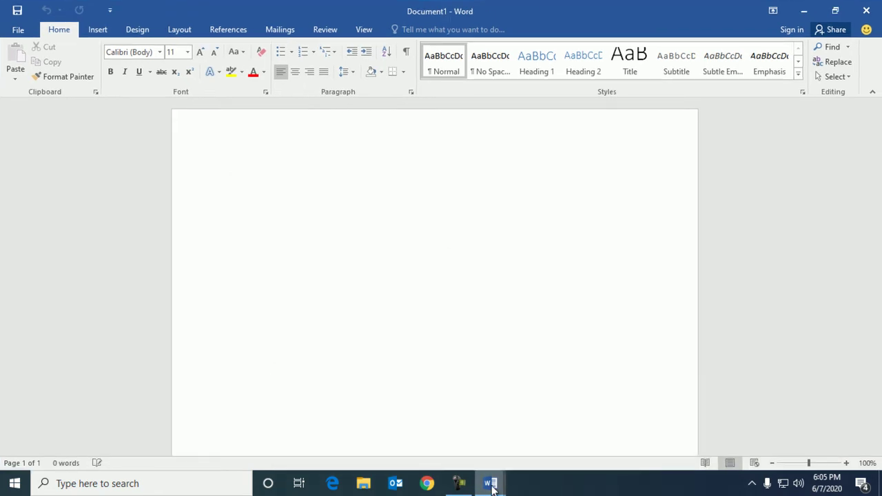
mouse_move(519, 445)
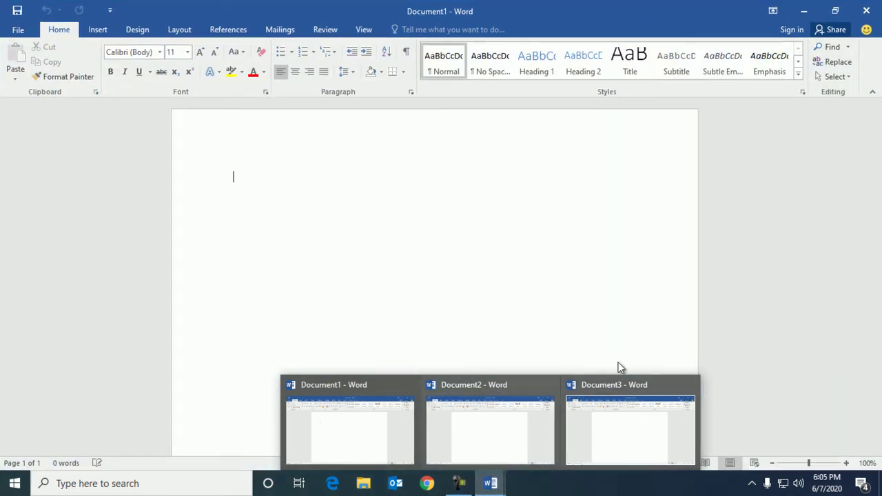
left_click(808, 8)
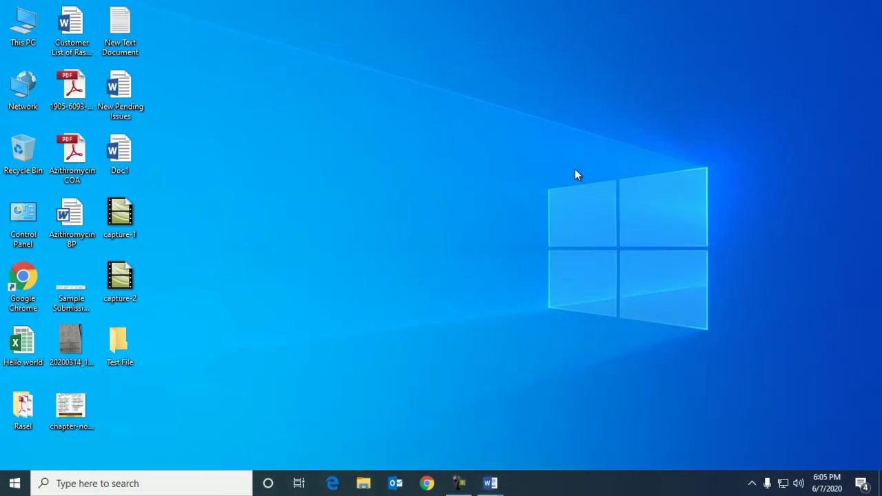
- Restore Document1, Document2 and Document3 from the Word taskbar previews
left_click(384, 424)
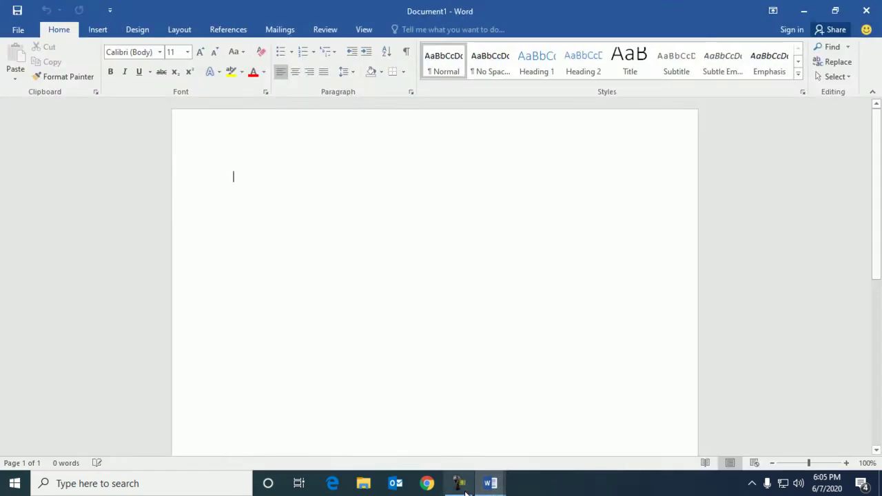
left_click(496, 419)
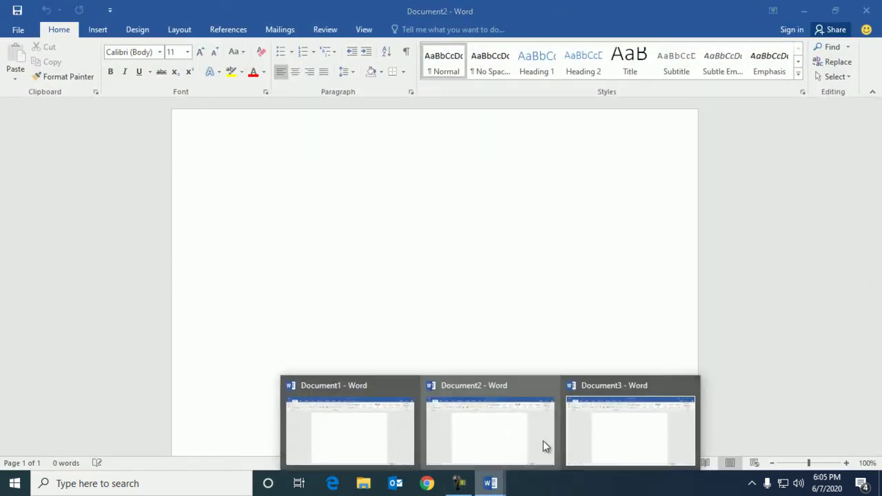
left_click(618, 417)
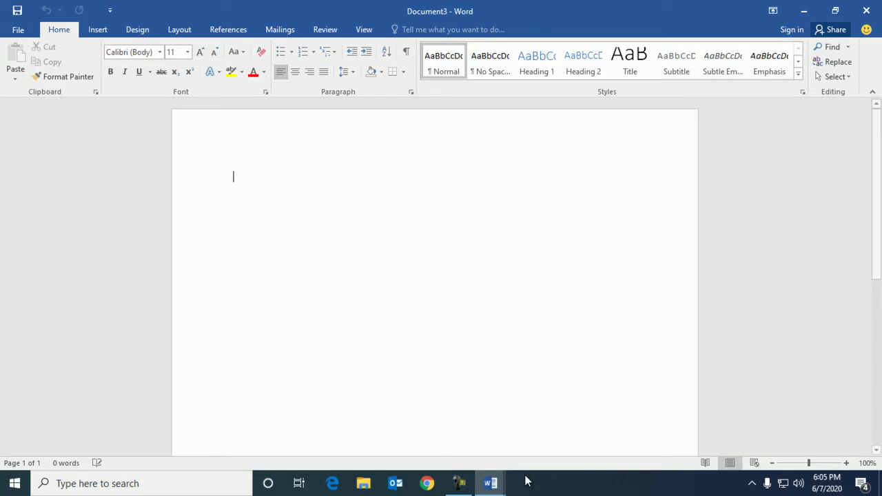
mouse_move(491, 487)
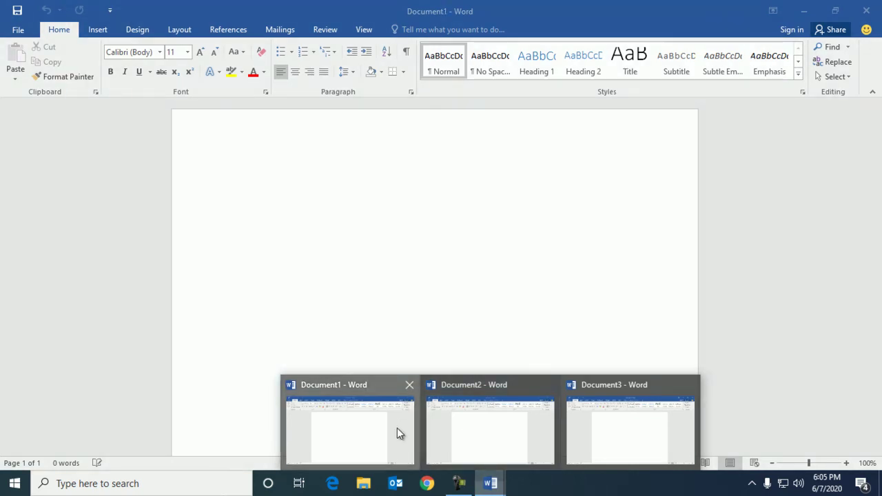
- Type 'This is first tutorial ms word 2016' into Document1, briefly viewing the save page
left_click(397, 428)
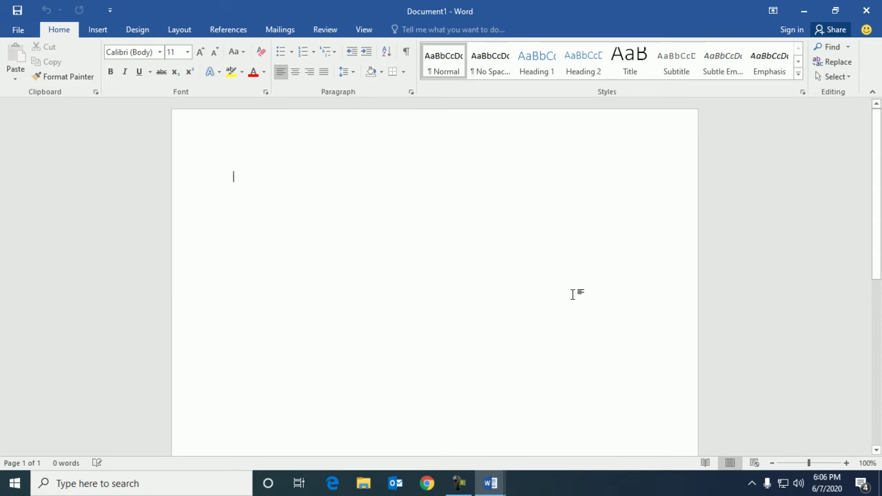
type("T")
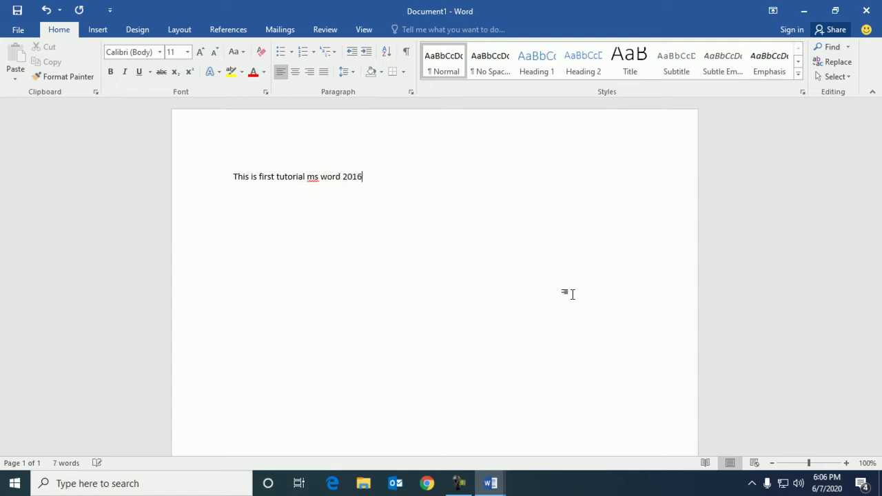
left_click(17, 9)
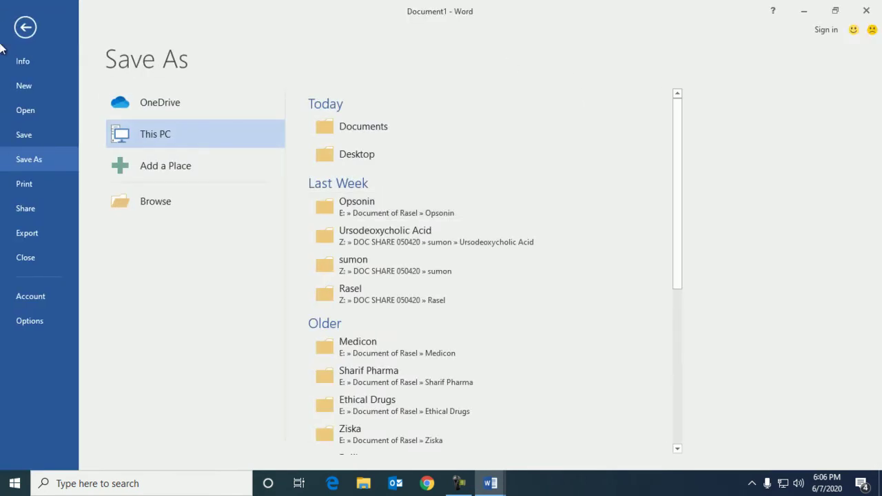
left_click(28, 28)
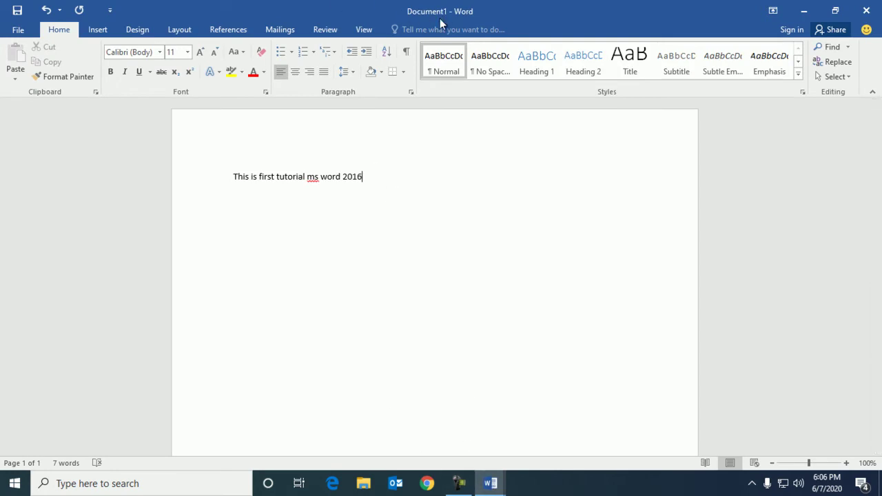
- Copy the 2016 line from Document1 and paste it into Document2 keeping source formatting
left_click_drag(386, 165, 200, 195)
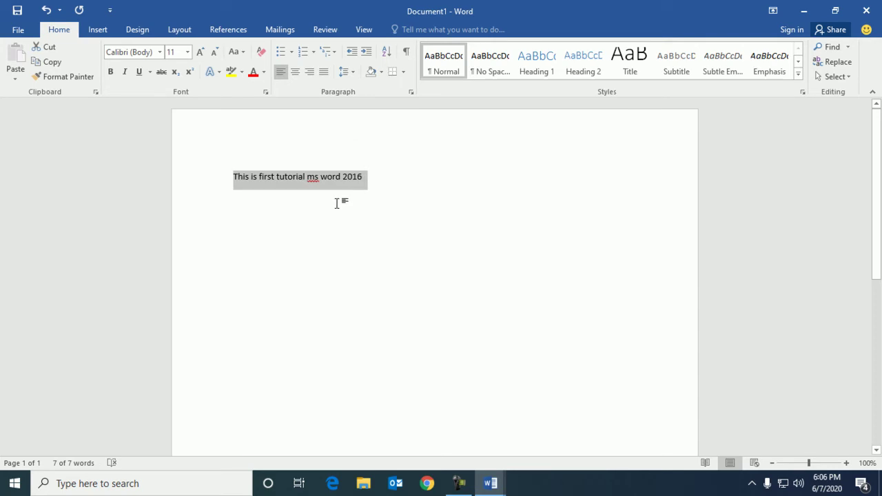
right_click(305, 176)
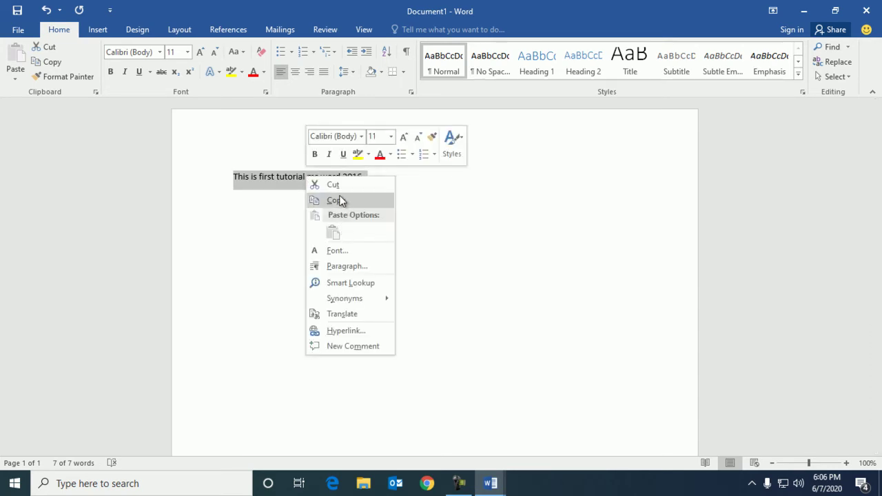
left_click(339, 198)
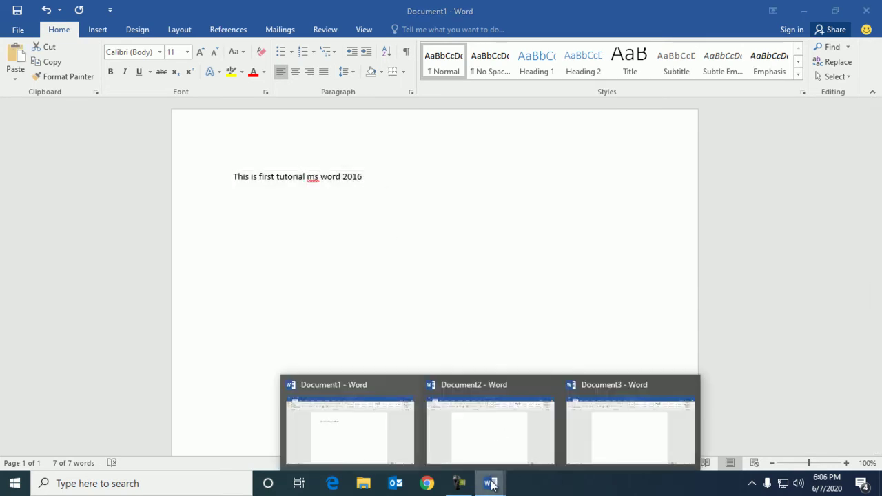
left_click(492, 430)
right_click(304, 191)
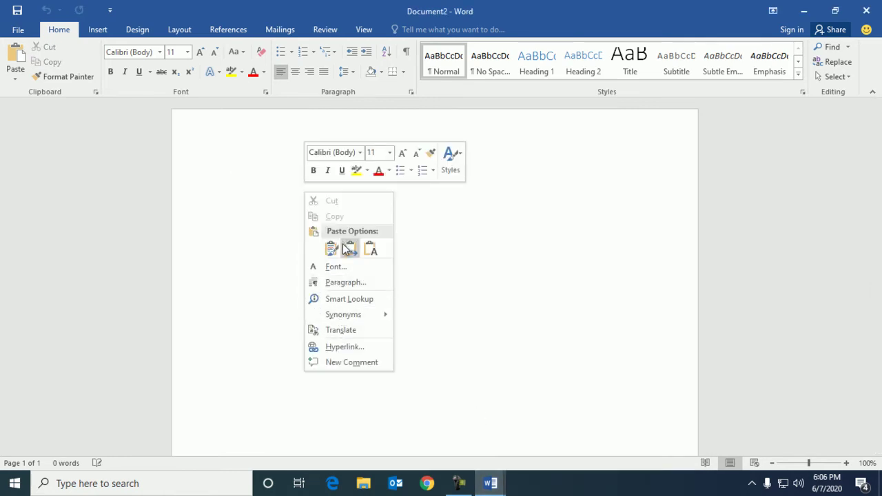
left_click(336, 249)
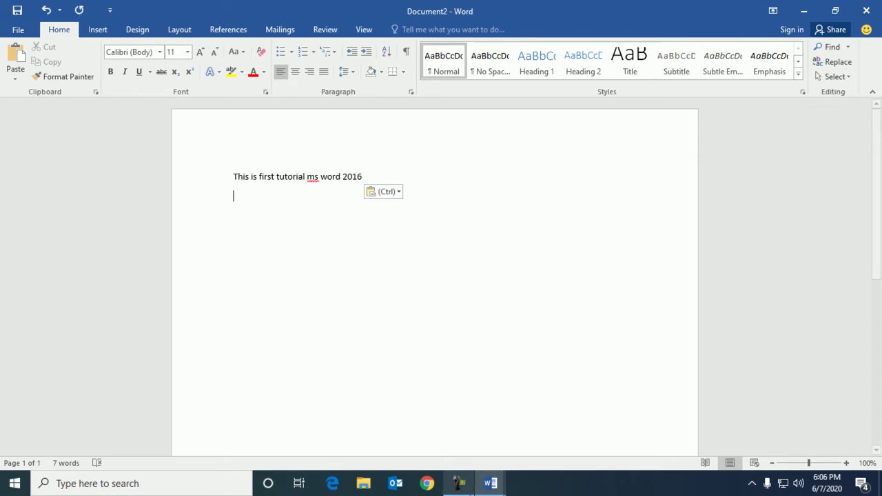
- Paste the line into Document3, add a second copy ending in 2020, and select it
mouse_move(490, 483)
left_click(613, 435)
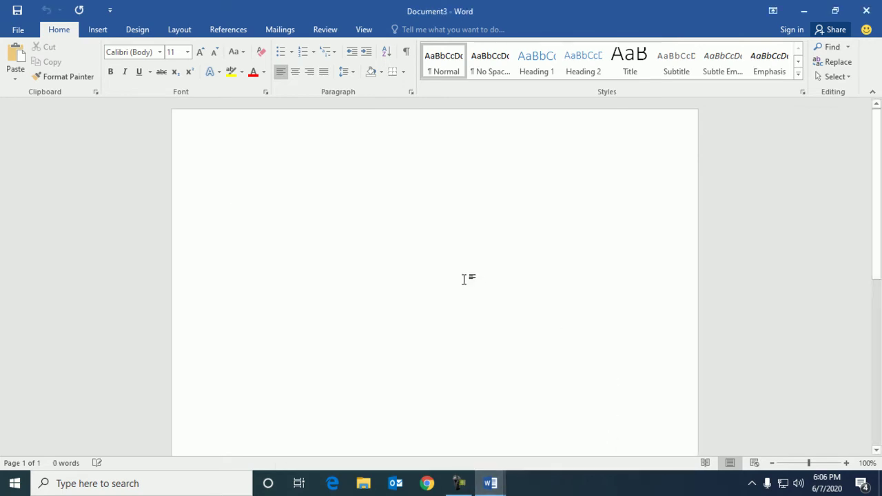
key("ctrl+v")
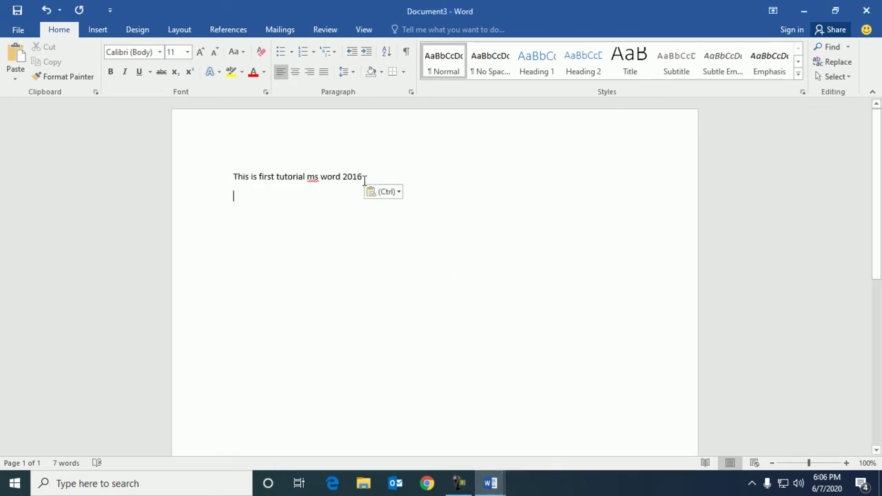
left_click_drag(366, 176, 232, 177)
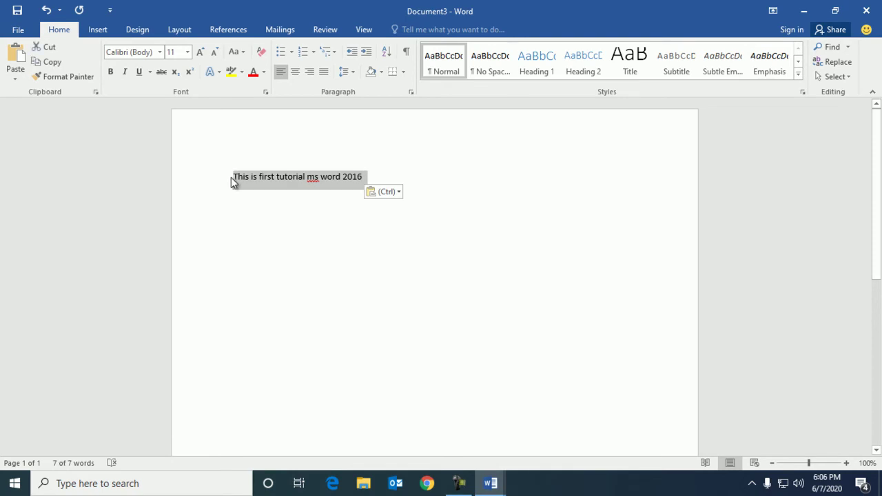
left_click(370, 176)
key("Return")
key("ctrl+v")
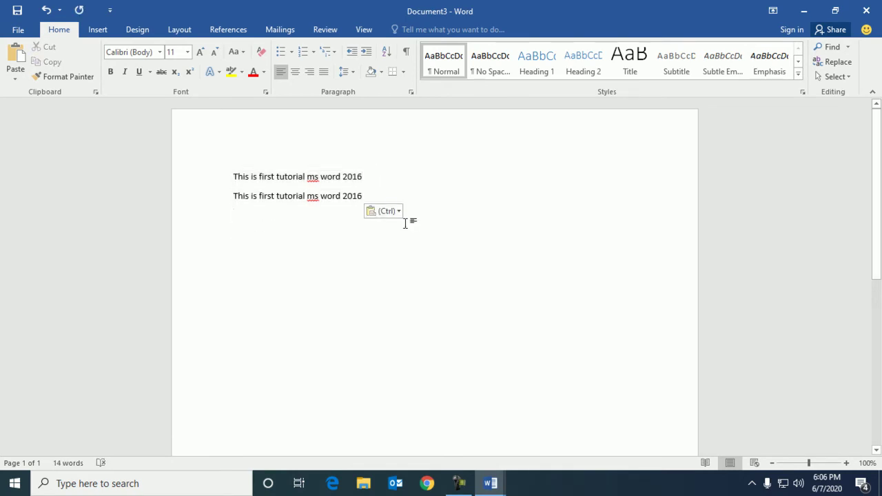
key("BackSpace")
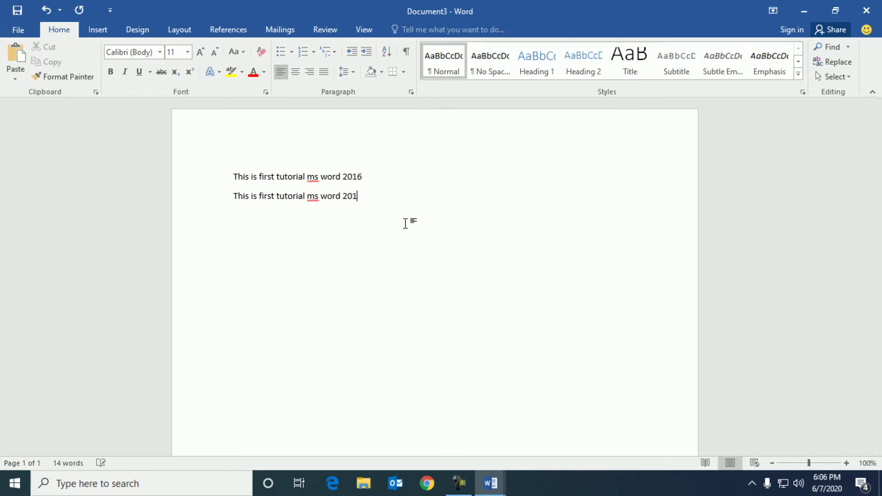
type("20")
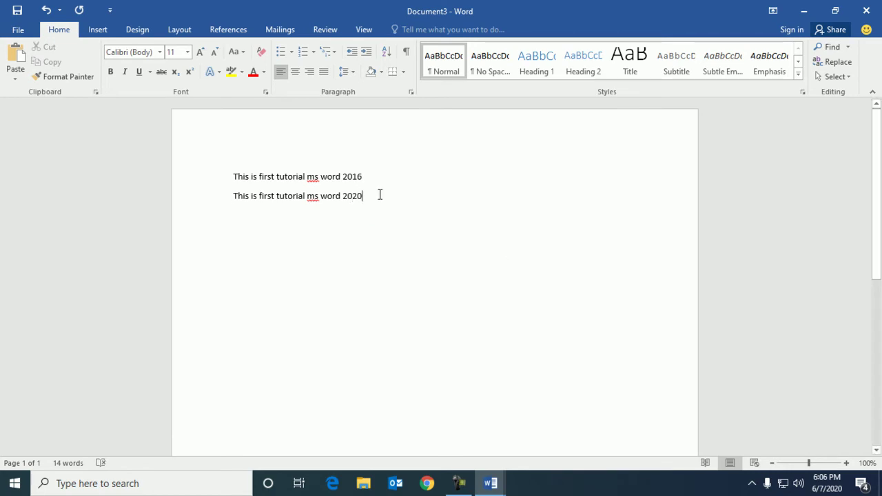
left_click(181, 200)
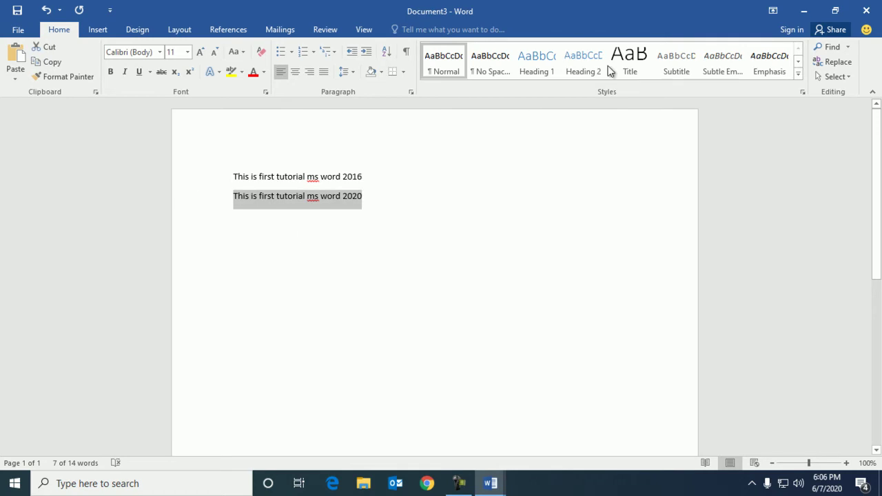
- Paste 'This is first tutorial ms word 2020' below the 2016 line in Document2
mouse_move(490, 483)
left_click(495, 444)
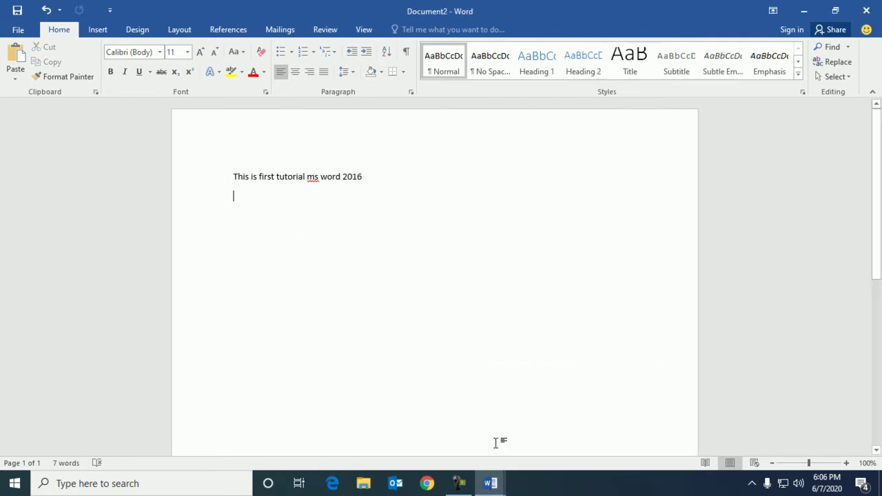
key("ctrl+v")
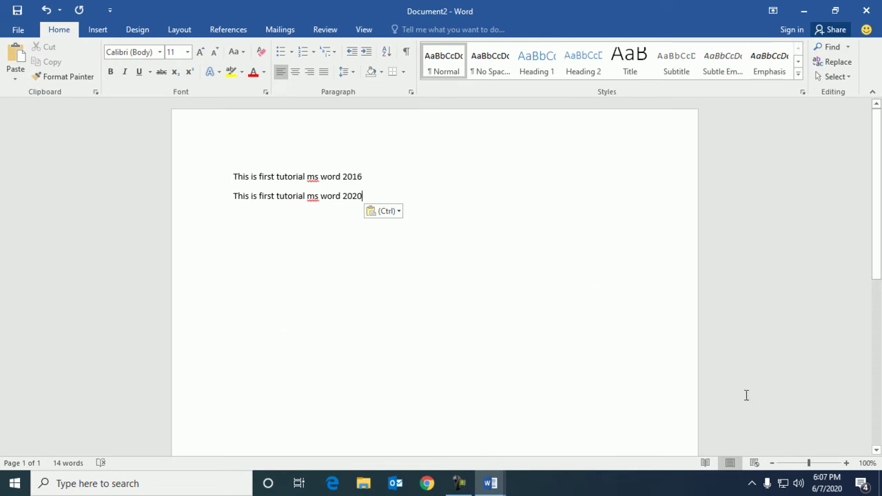
key("alt")
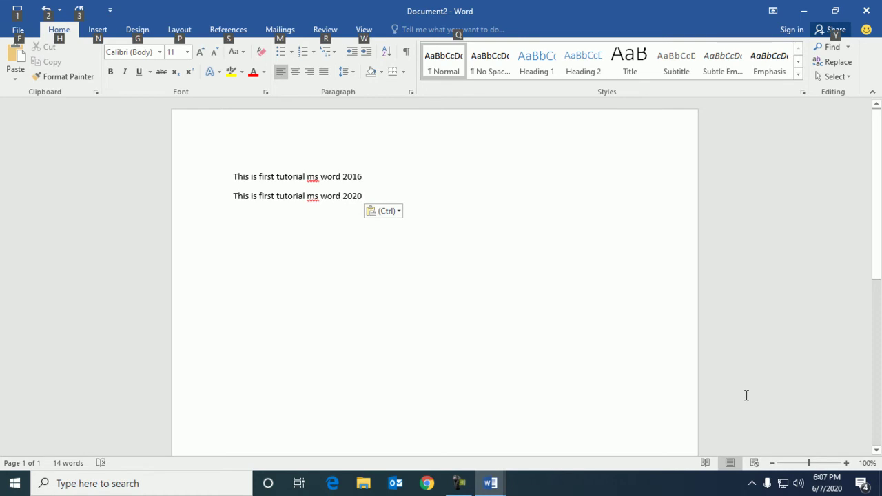
key("alt+Tab")
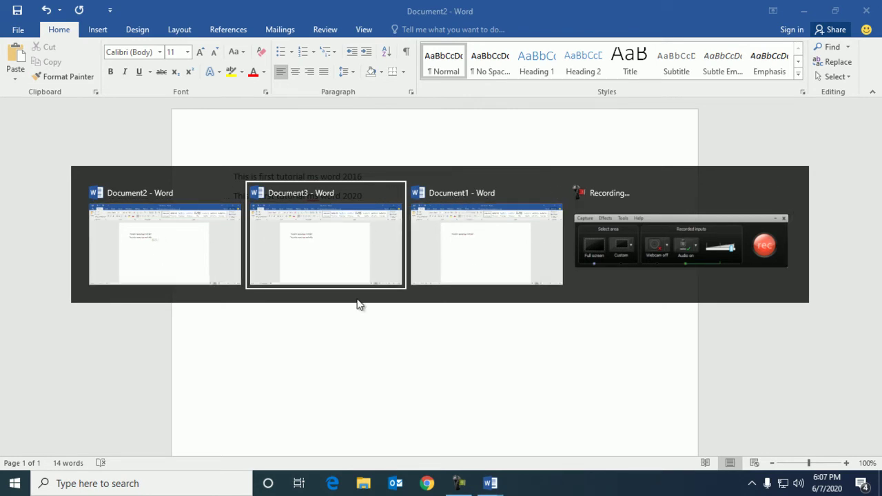
key("alt+Tab")
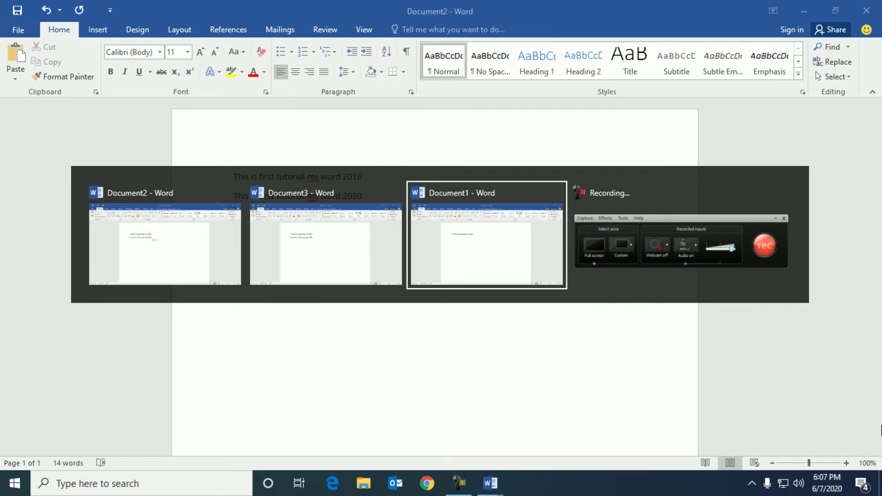
key("alt+Tab")
key("alt+Tab")
key("alt+Tab")
key("alt+Tab")
key("alt+Tab")
key("alt+Tab")
key("alt+Tab")
key("alt+Tab")
key("alt+Tab")
key("alt+Tab")
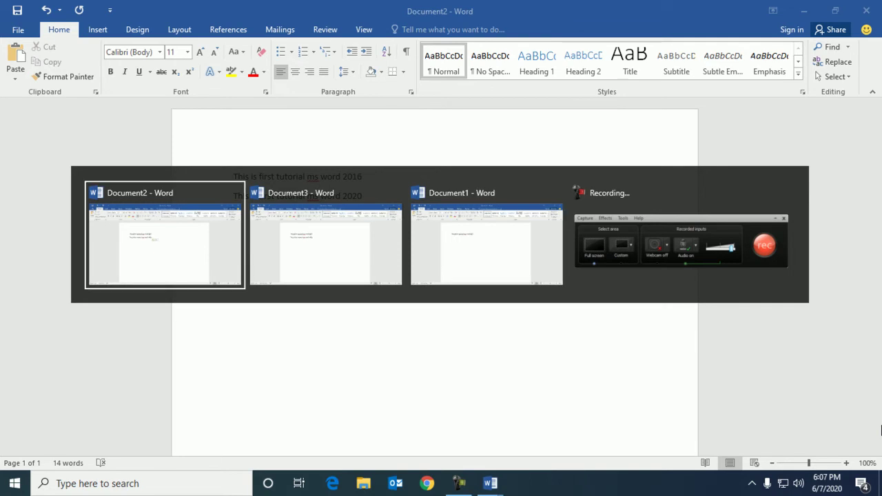
key("alt+Tab")
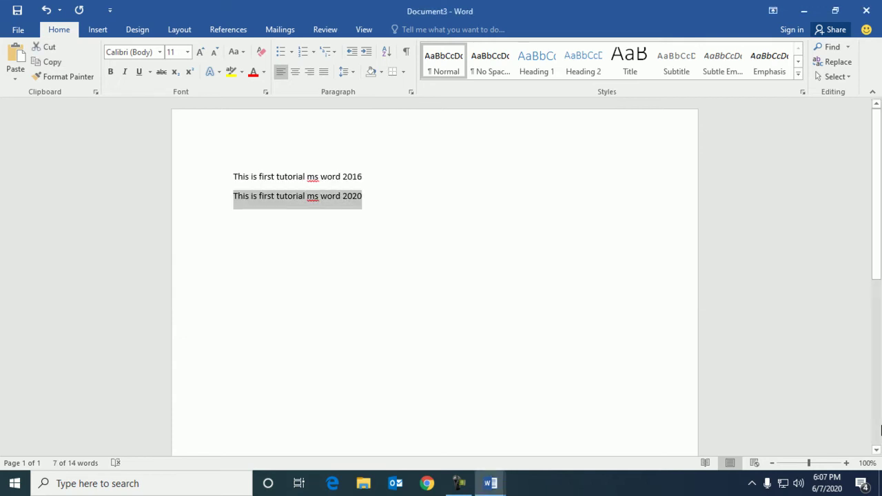
key("alt+Tab")
key("alt+Tab")
key("alt+Tab")
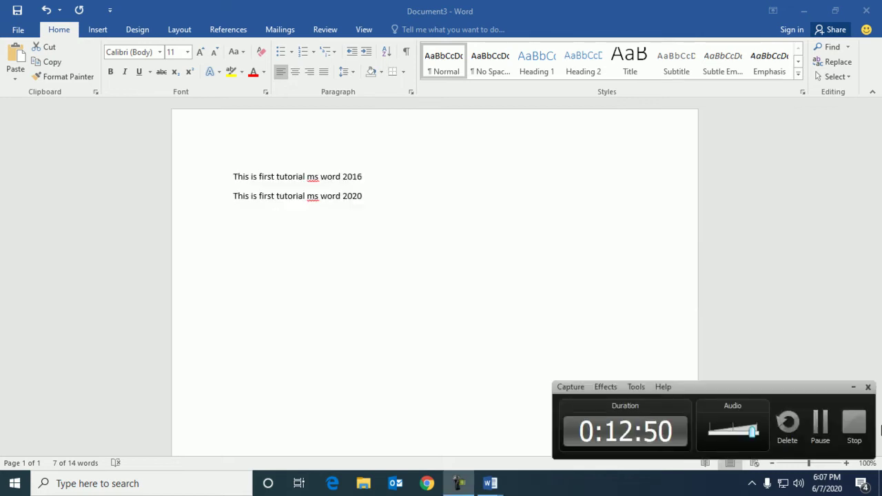
key("alt+Tab")
key("alt+Tab")
key("alt+Tab")
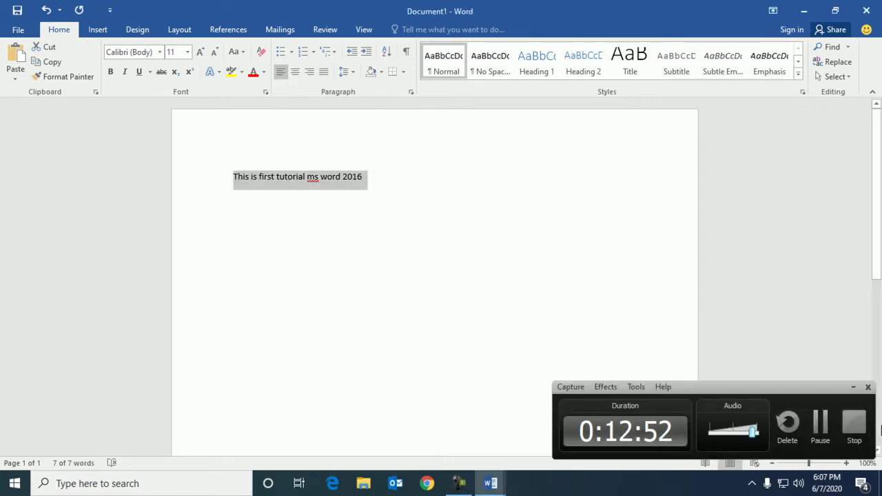
key("alt+Tab")
key("alt+Tab")
key("alt+Tab")
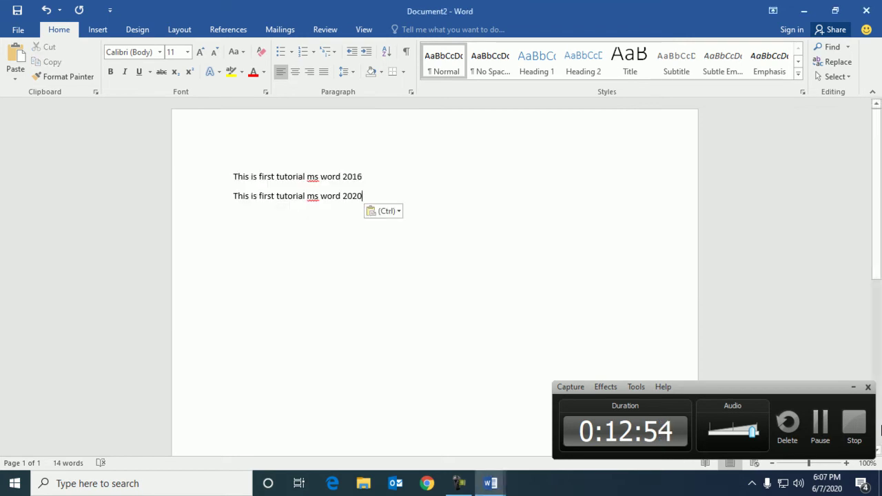
left_click(853, 387)
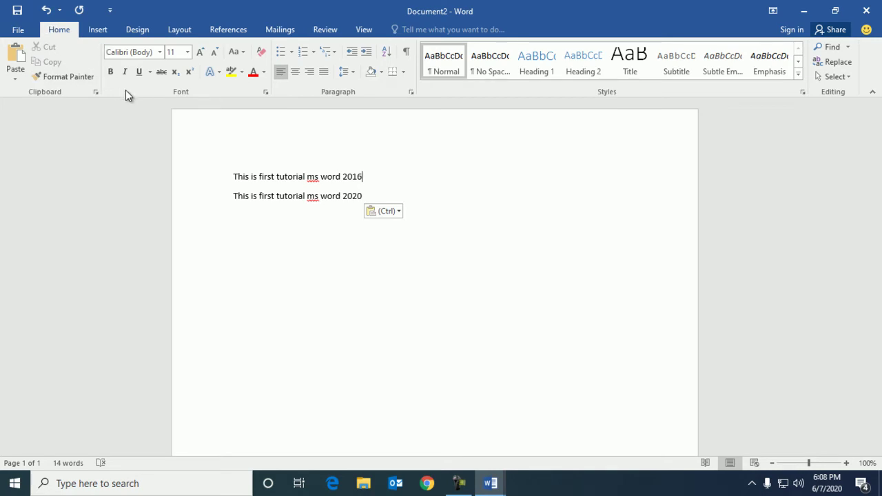
- Add New to the Quick Access Toolbar and use it to create blank Document4
left_click(109, 10)
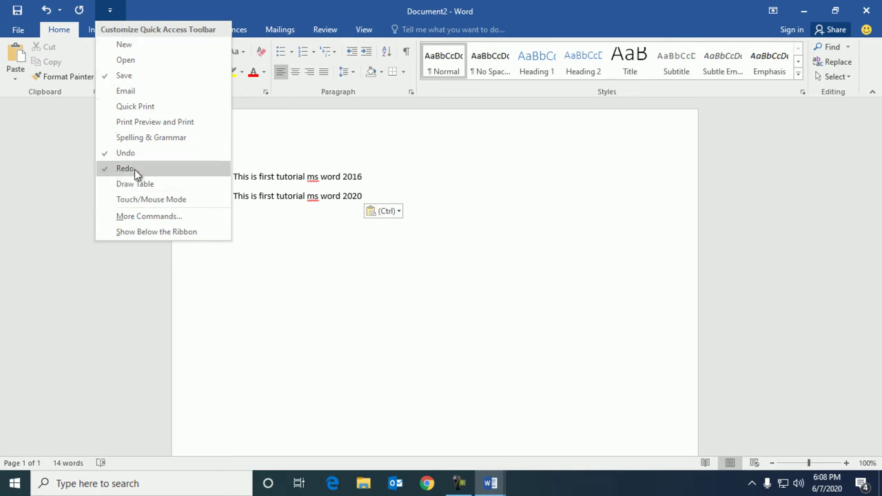
left_click(123, 44)
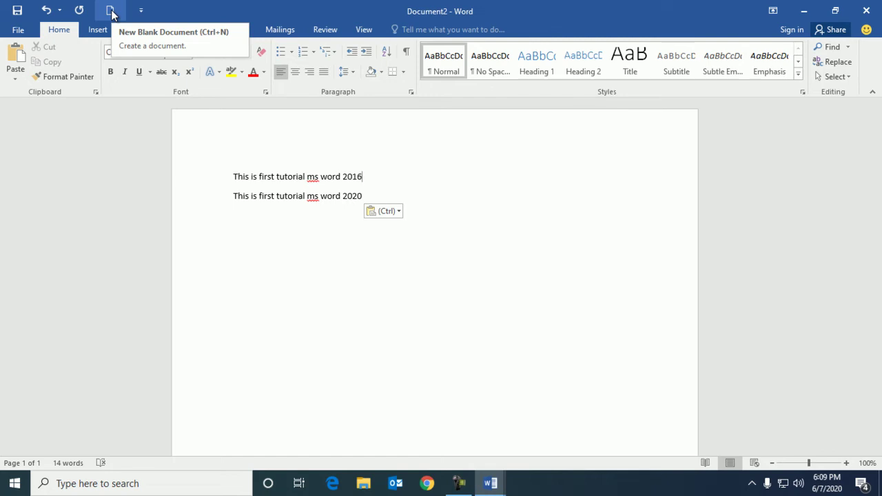
left_click(111, 11)
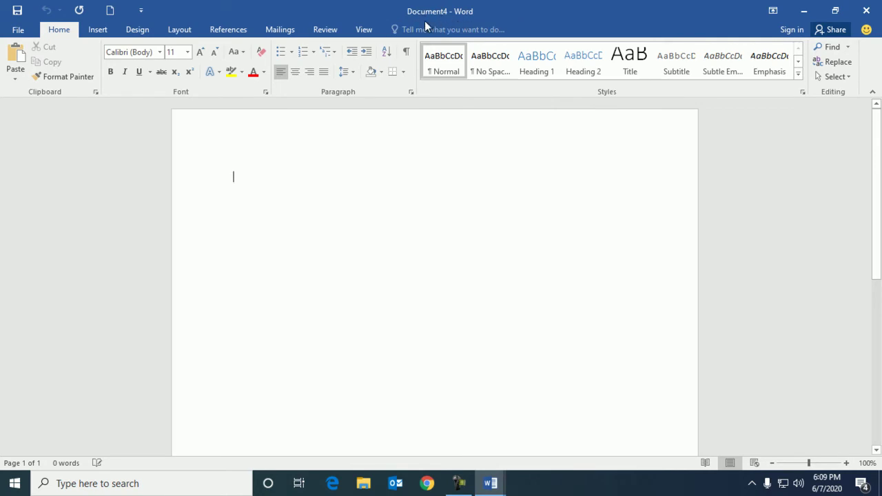
- Create blank Document5 from File > New > Blank document
left_click(141, 12)
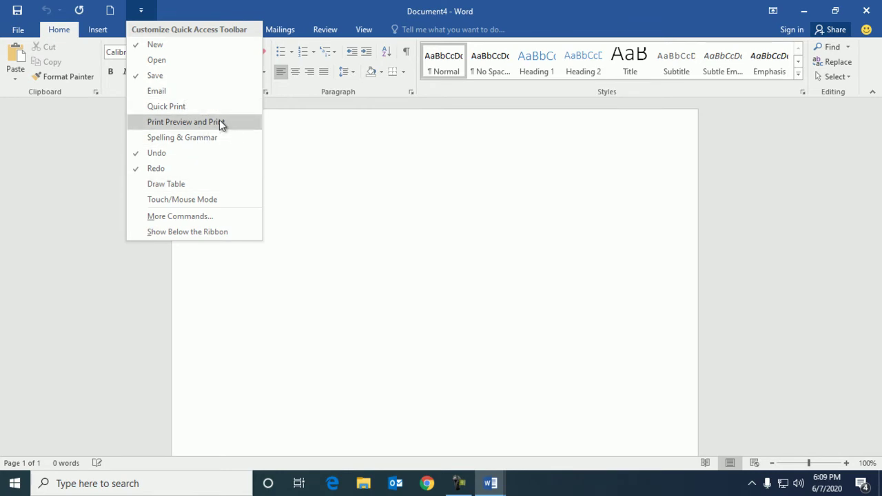
left_click(11, 35)
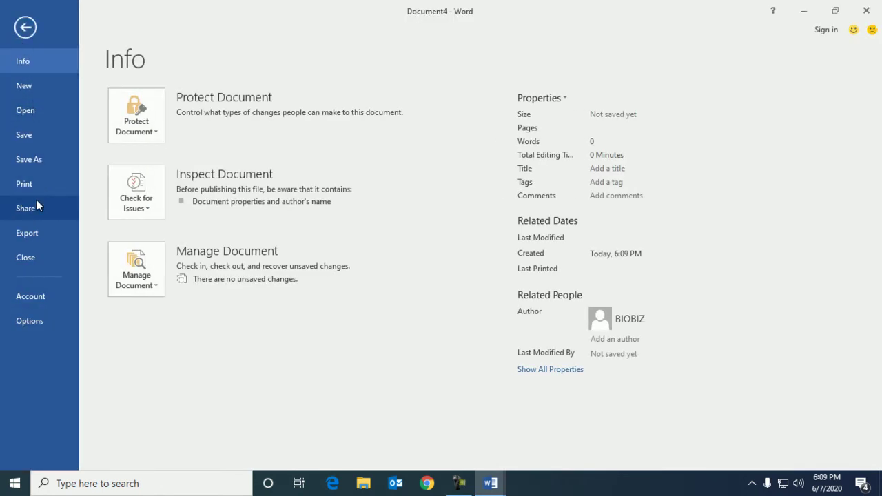
left_click(26, 28)
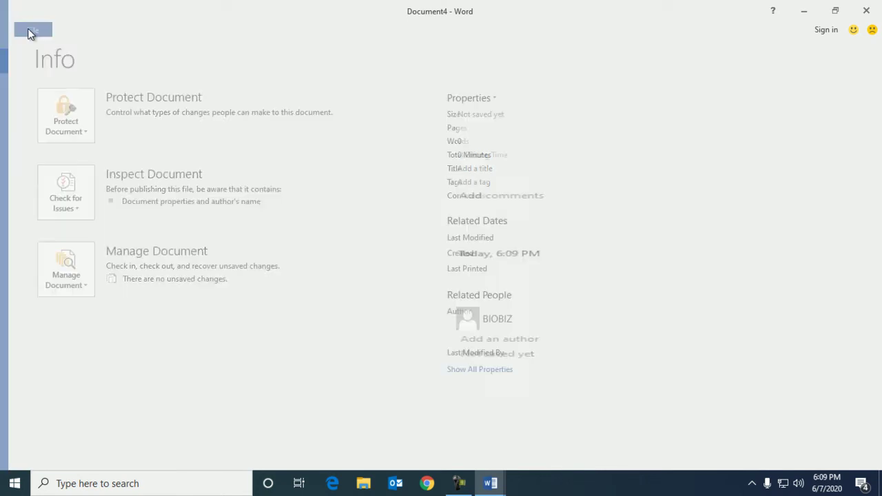
left_click(19, 31)
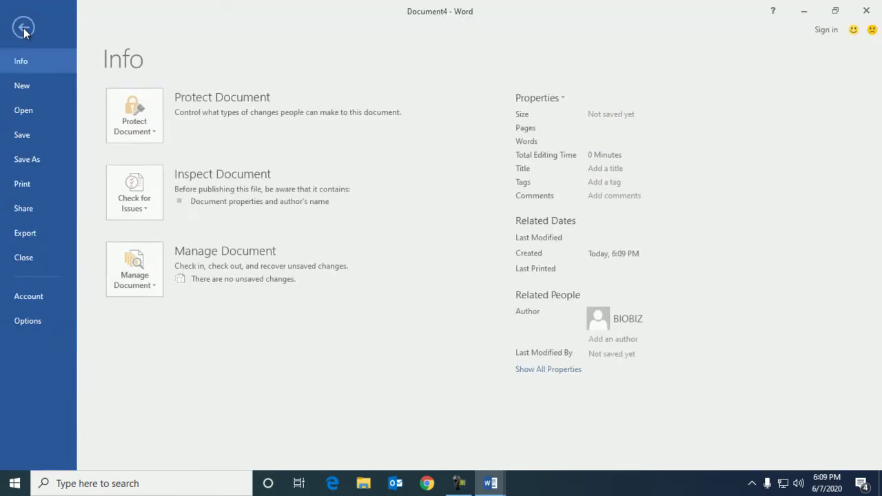
left_click(26, 87)
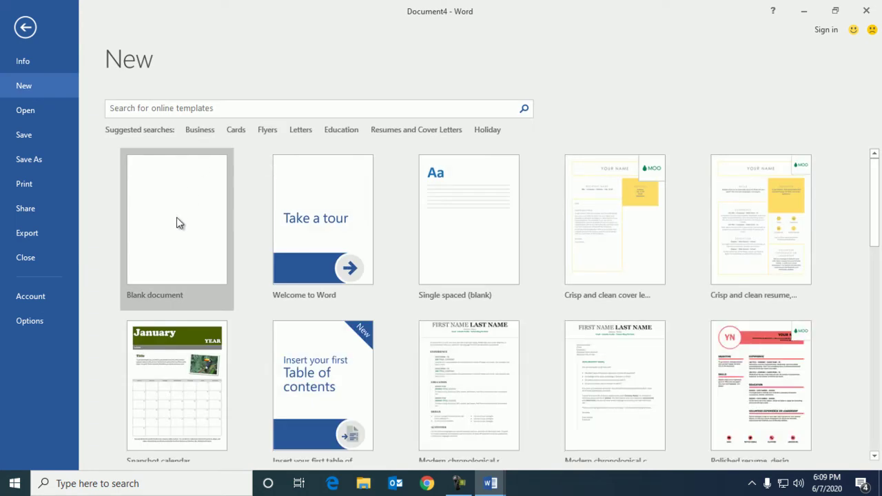
left_click(177, 221)
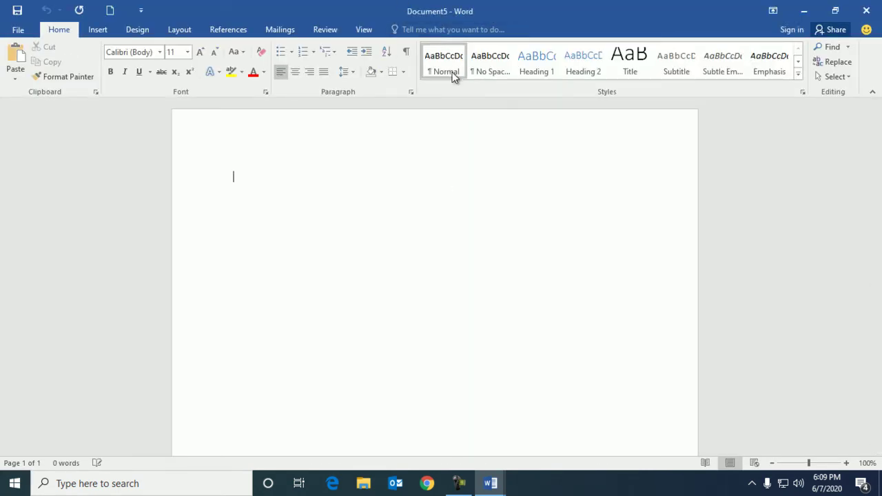
- Create blank Document6, then switch the ribbon to Auto-hide and back to Show Tabs and Commands
left_click(111, 10)
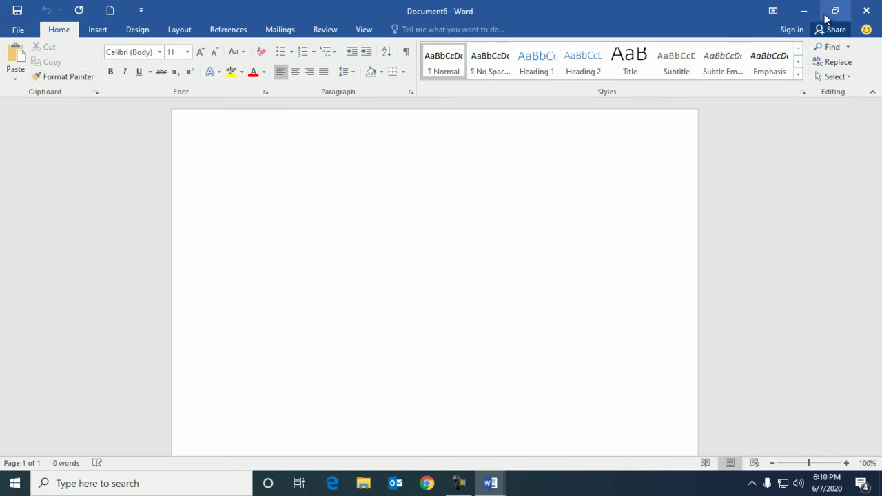
left_click(771, 13)
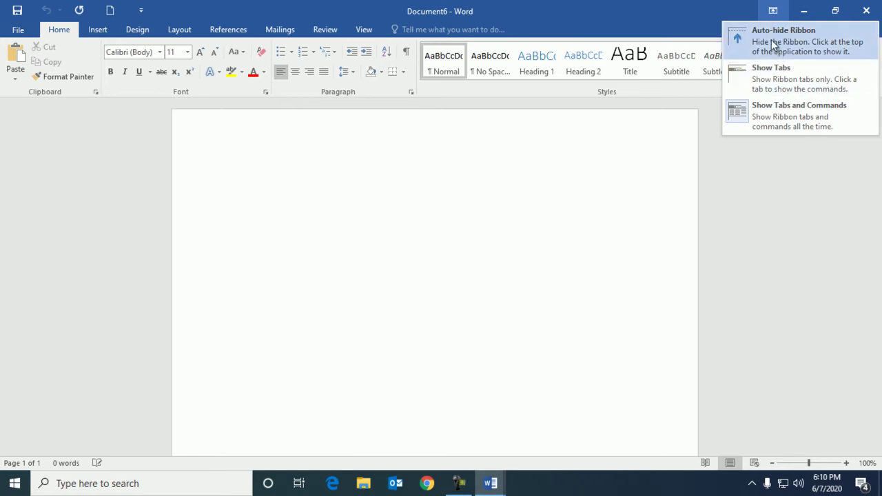
left_click(801, 36)
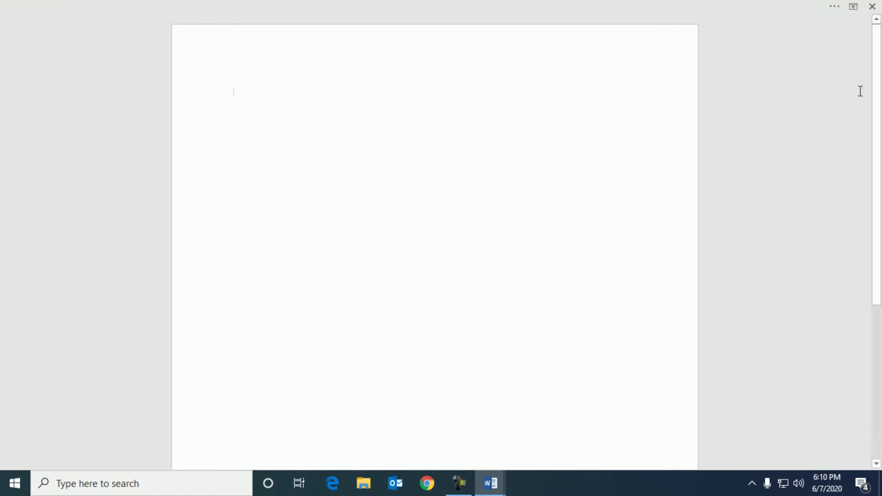
left_click(855, 8)
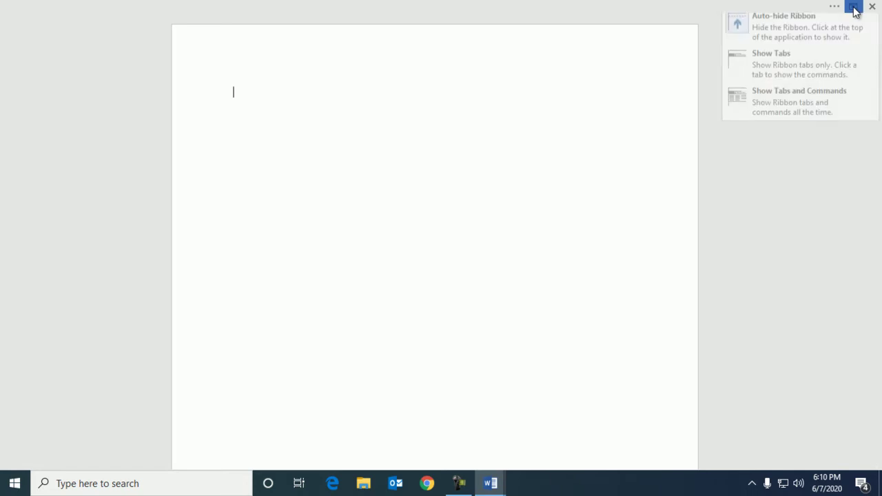
left_click(777, 111)
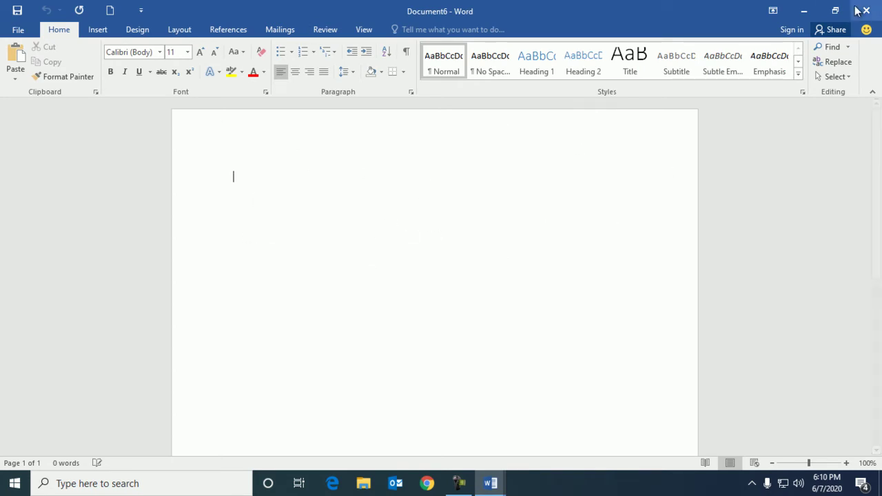
- Toggle Auto-hide Ribbon on and off twice more, ending with tabs and commands shown
left_click(773, 12)
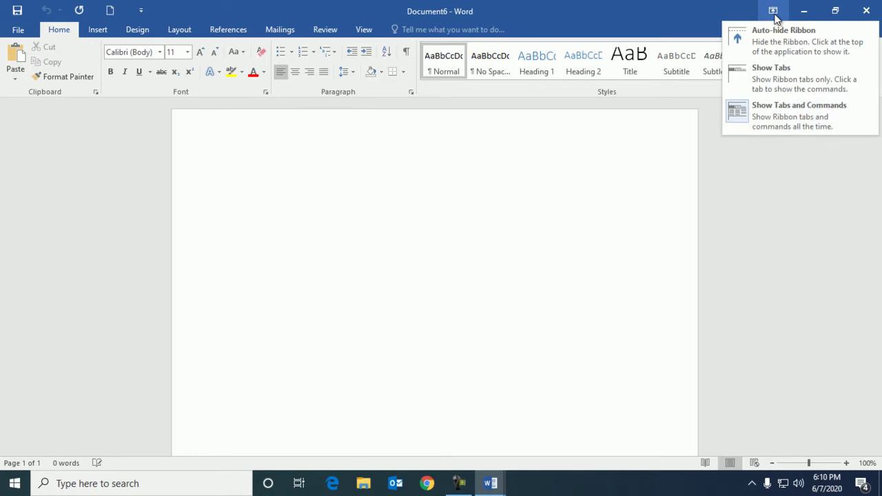
left_click(782, 38)
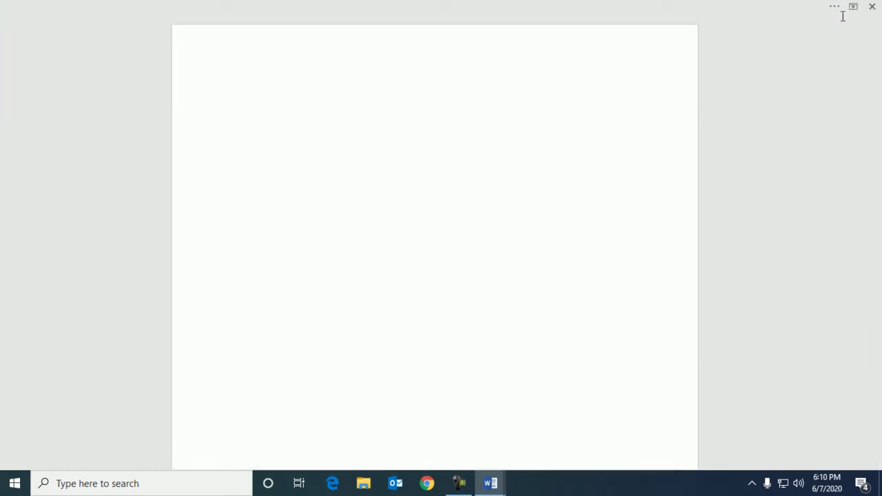
left_click(854, 6)
left_click(770, 108)
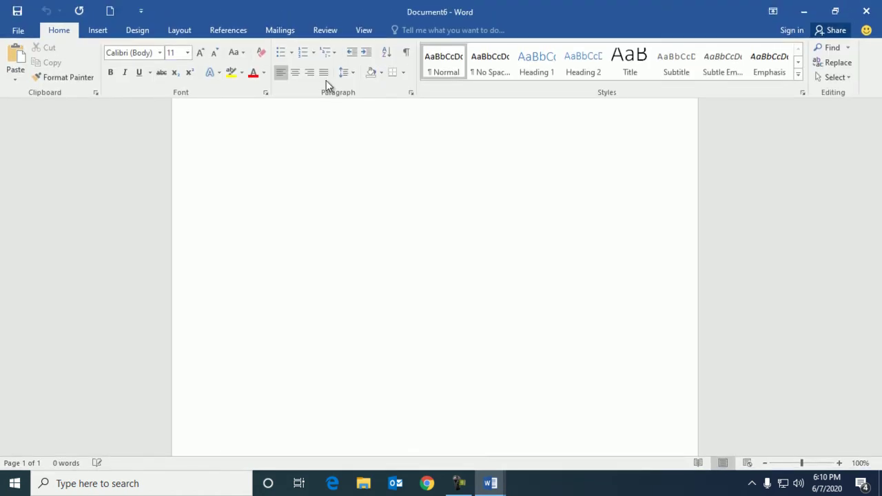
key("ctrl+shift+F1")
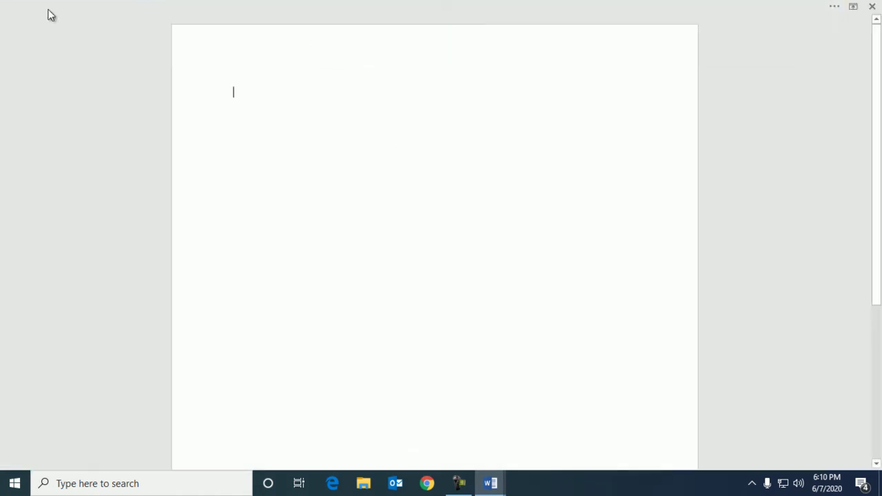
left_click(853, 9)
left_click(783, 25)
left_click(853, 7)
left_click(823, 108)
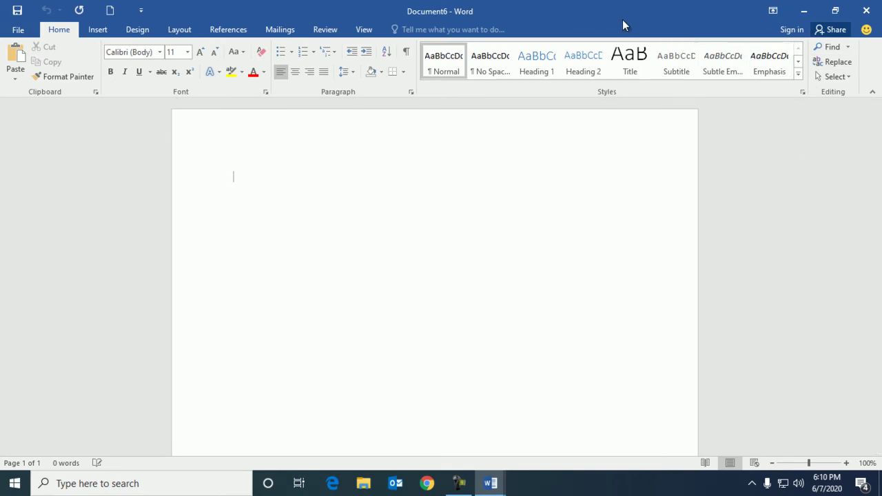
- Minimize Document6, 5, 4, 2, 1 and 3 in turn until the desktop shows
left_click(806, 14)
left_click(804, 14)
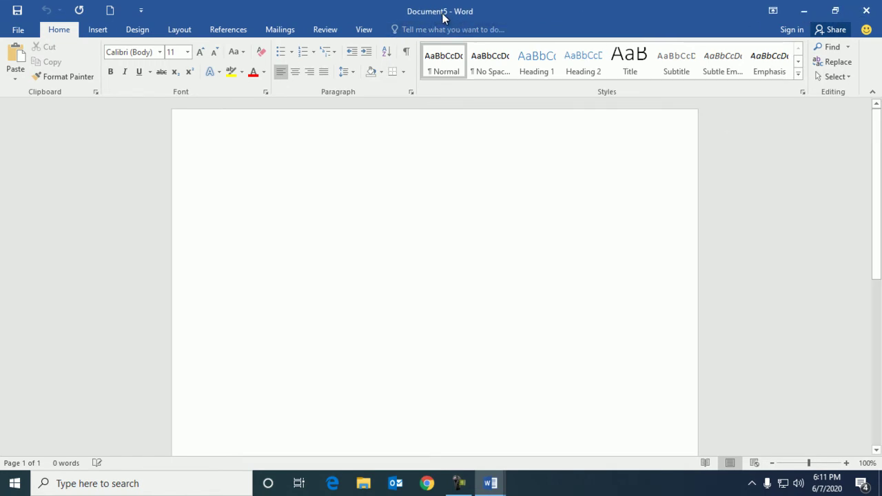
left_click(804, 11)
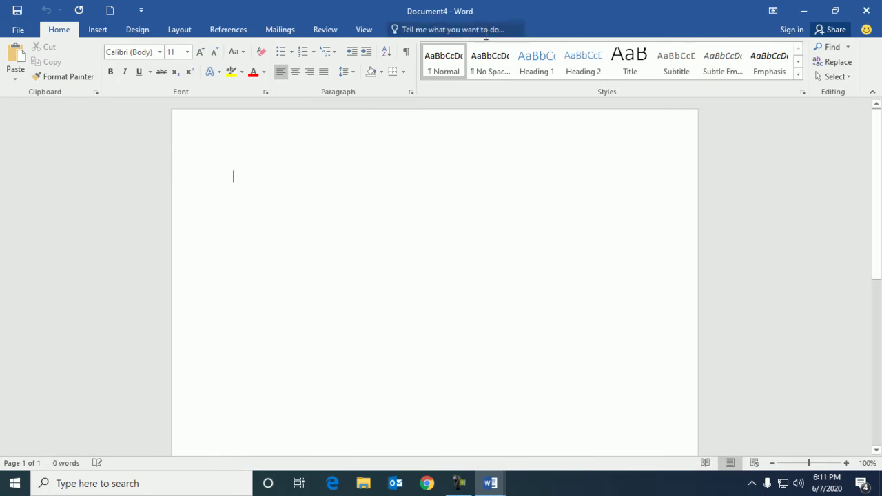
left_click(805, 12)
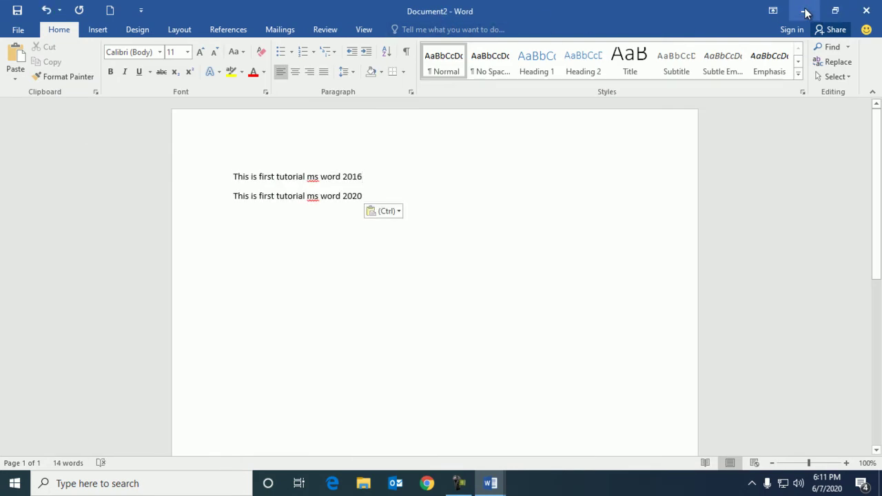
left_click(805, 11)
left_click(804, 12)
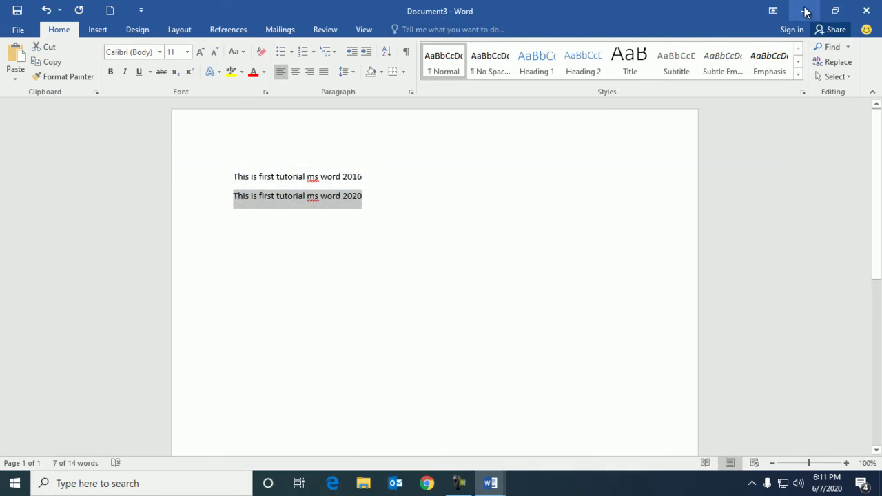
left_click(804, 11)
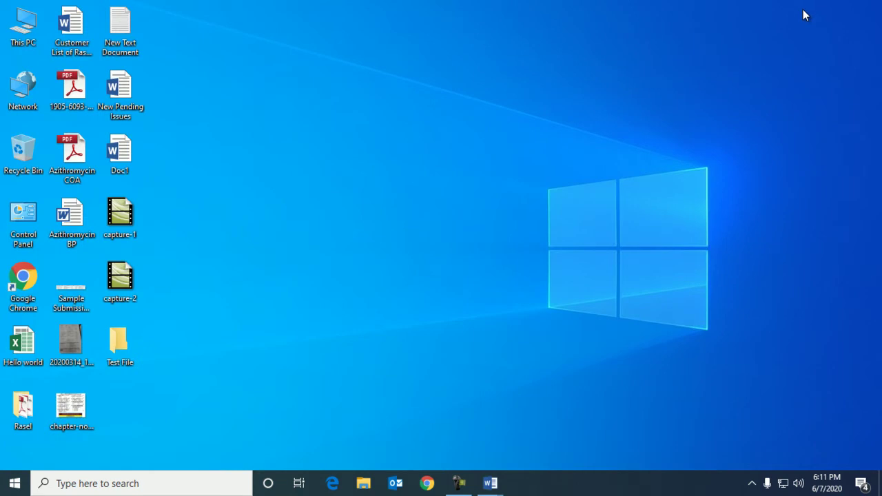
mouse_move(496, 491)
mouse_move(454, 491)
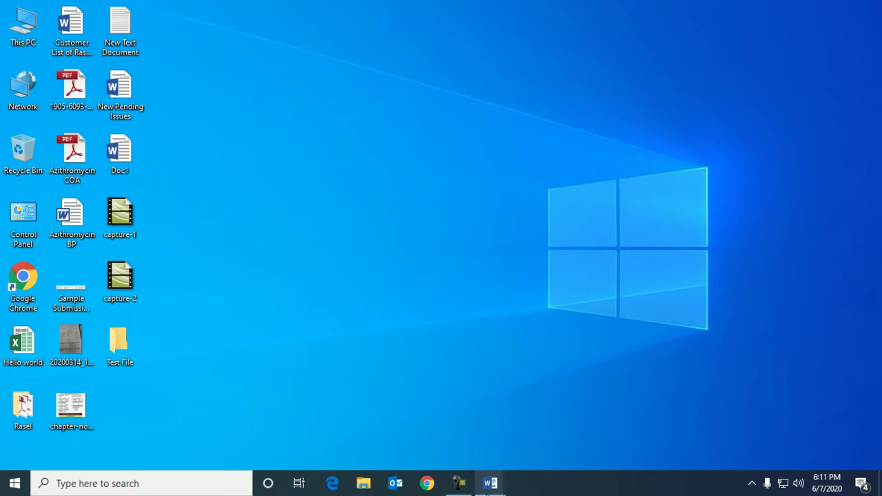
mouse_move(490, 485)
left_click(793, 407)
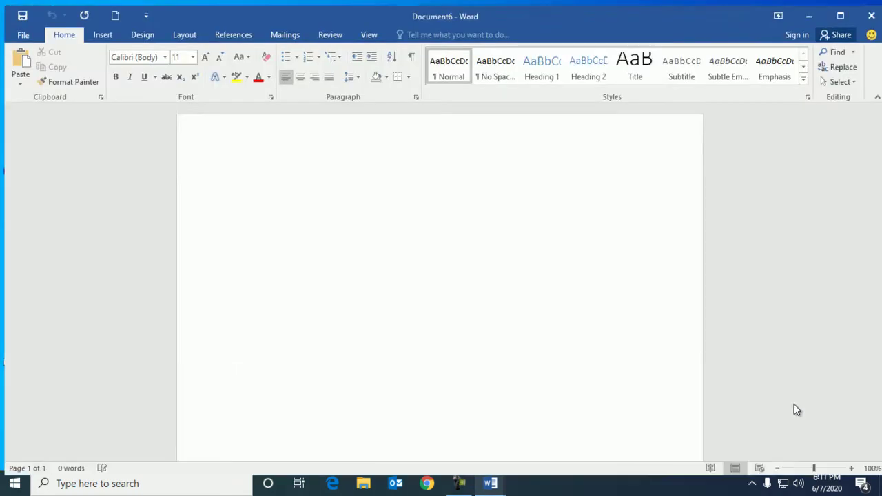
left_click(804, 10)
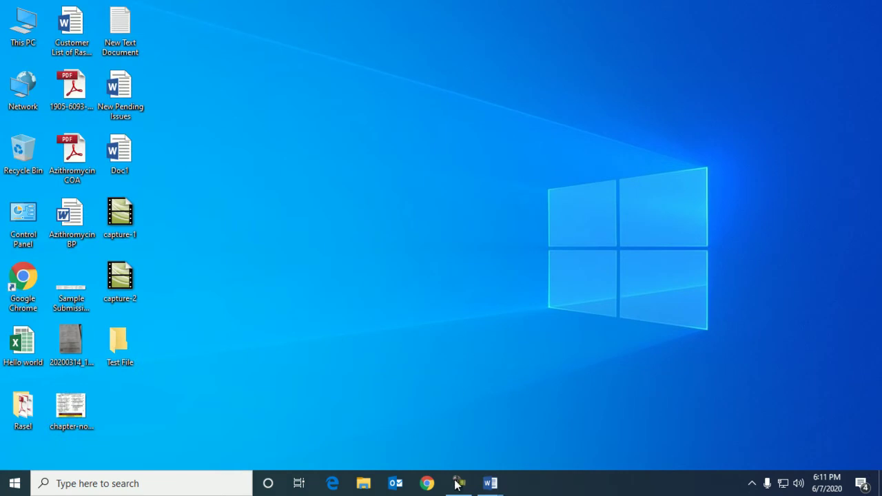
mouse_move(490, 484)
left_click(807, 412)
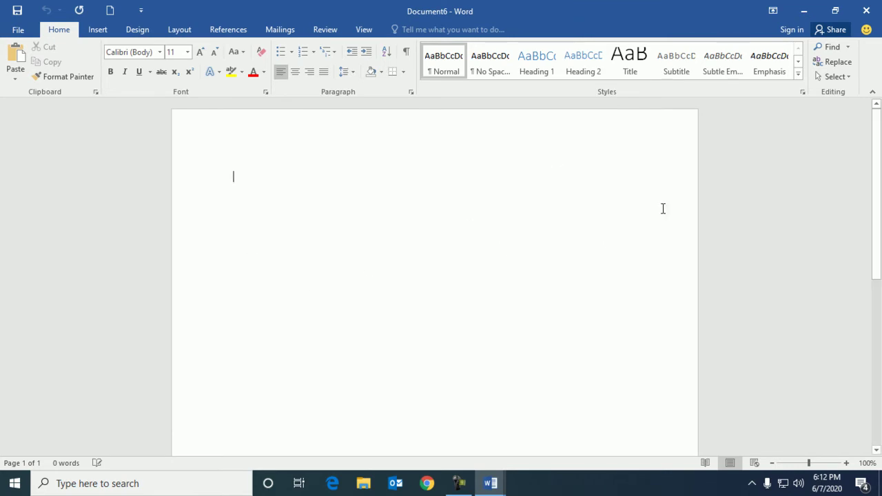
left_click(805, 11)
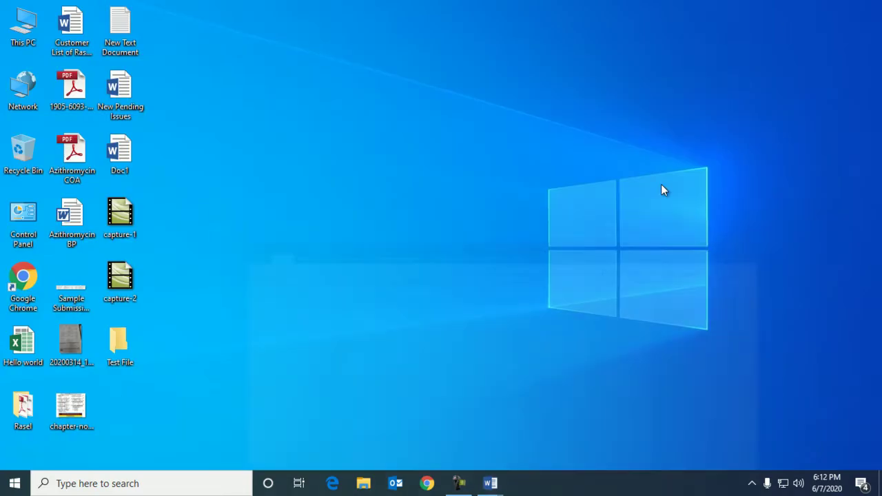
mouse_move(491, 485)
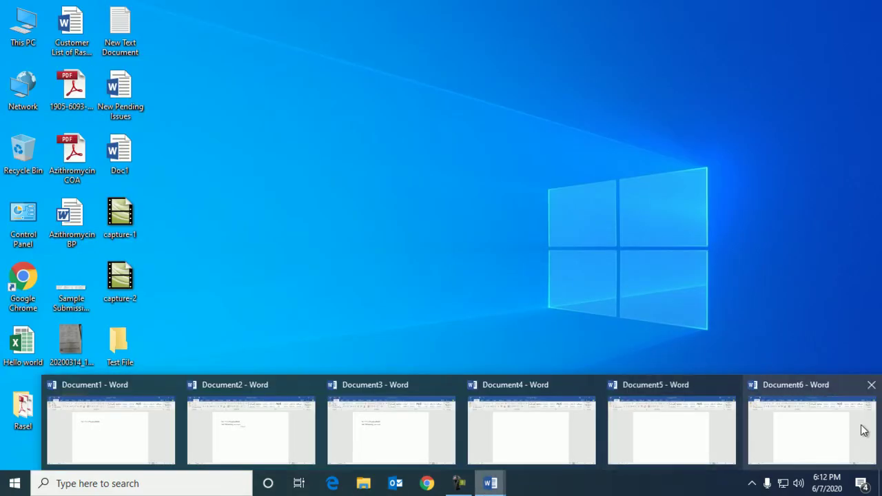
left_click(862, 428)
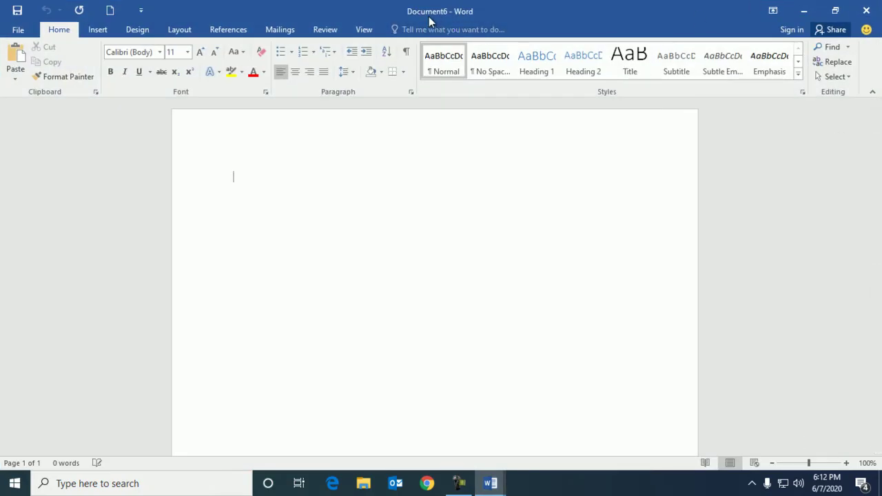
- Restore down Document6 and drag its edges into a narrow window at the top-left
left_click(834, 11)
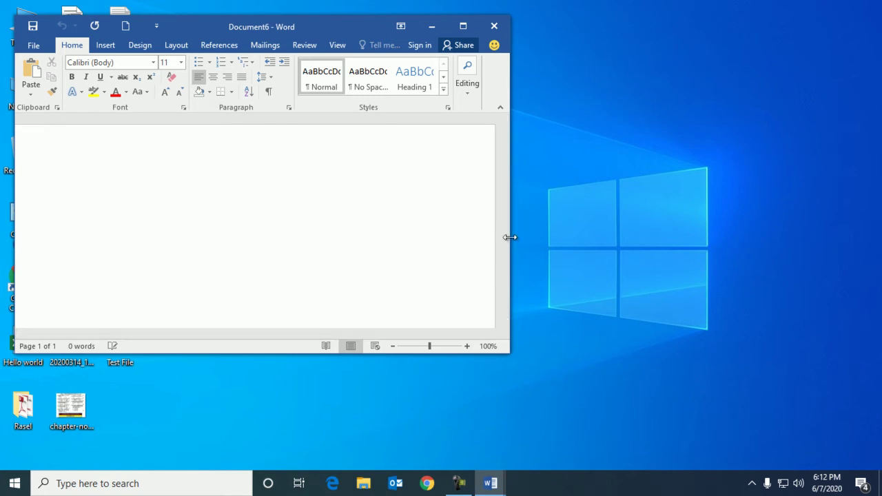
mouse_move(510, 237)
left_mouse_down()
mouse_move(640, 234)
mouse_move(592, 235)
left_mouse_up()
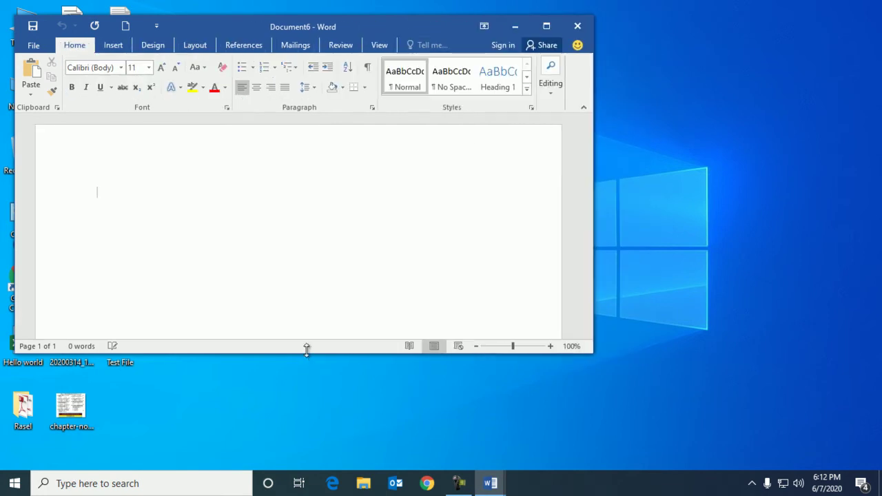
left_click_drag(304, 353, 298, 408)
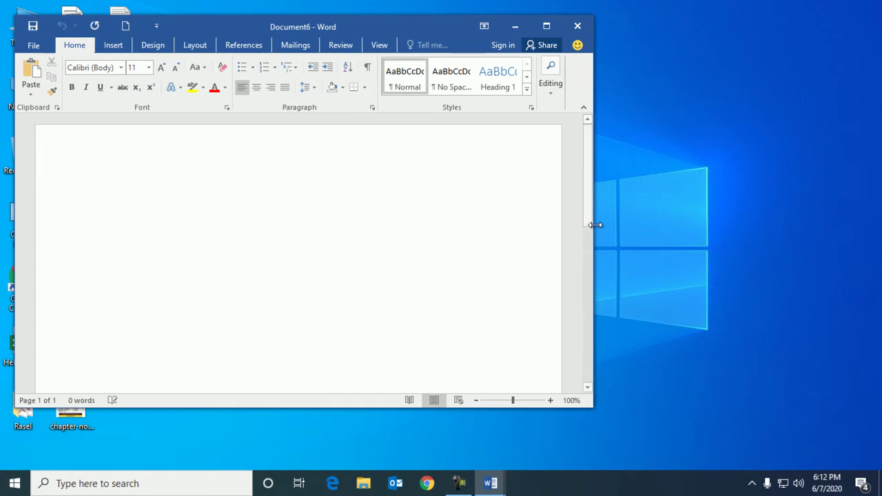
left_click_drag(595, 230, 407, 230)
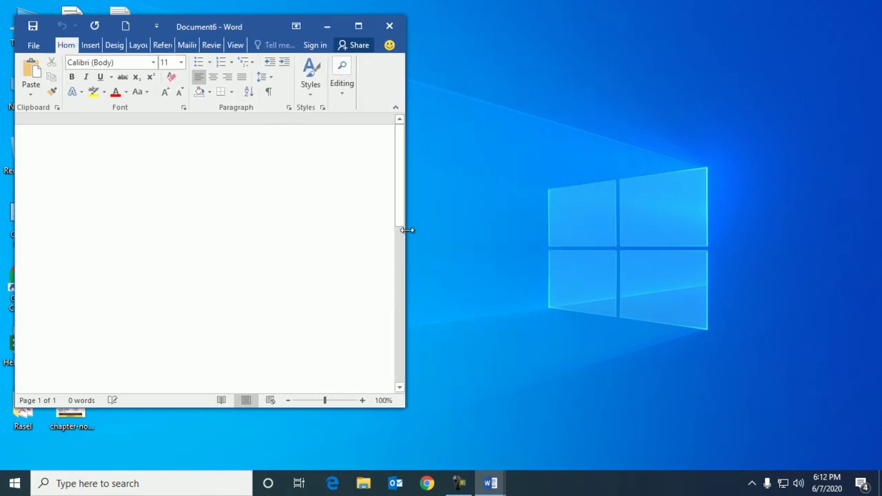
- Bring Document5 forward, restore it, and move and resize it on the right side of the screen
mouse_move(493, 483)
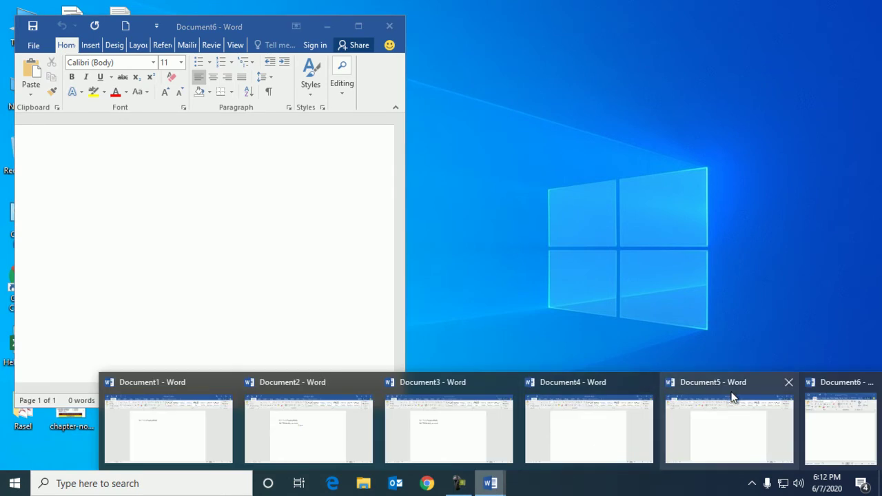
left_click(732, 397)
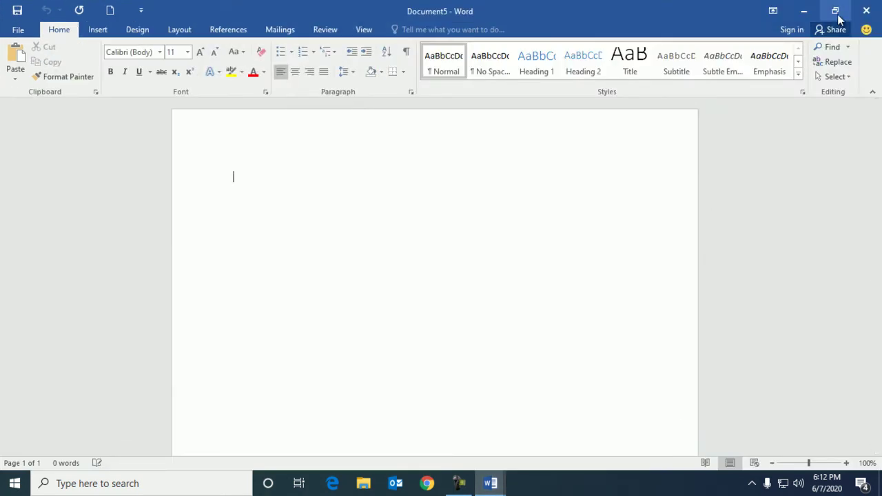
left_click(832, 8)
mouse_move(328, 10)
left_mouse_down()
mouse_move(740, 41)
mouse_move(719, 41)
left_mouse_up()
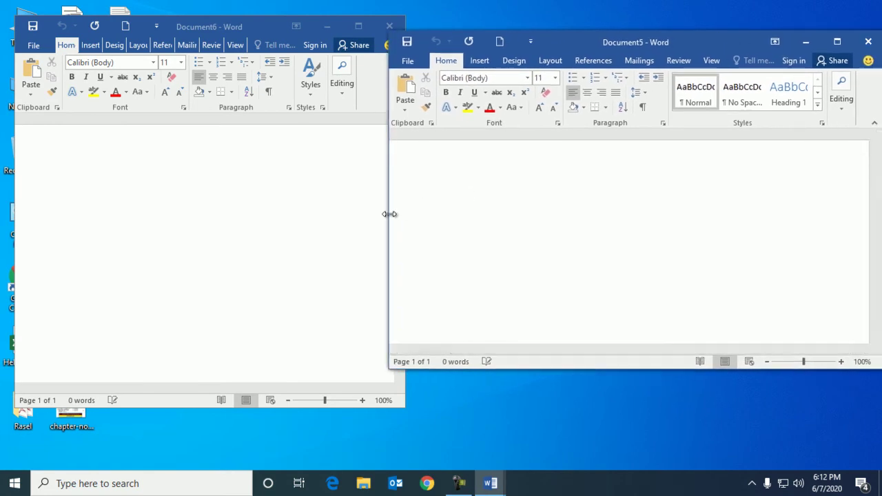
mouse_move(407, 213)
left_mouse_down()
mouse_move(399, 220)
mouse_move(492, 220)
left_mouse_up()
mouse_move(755, 40)
left_mouse_down()
mouse_move(661, 41)
mouse_move(682, 45)
left_mouse_up()
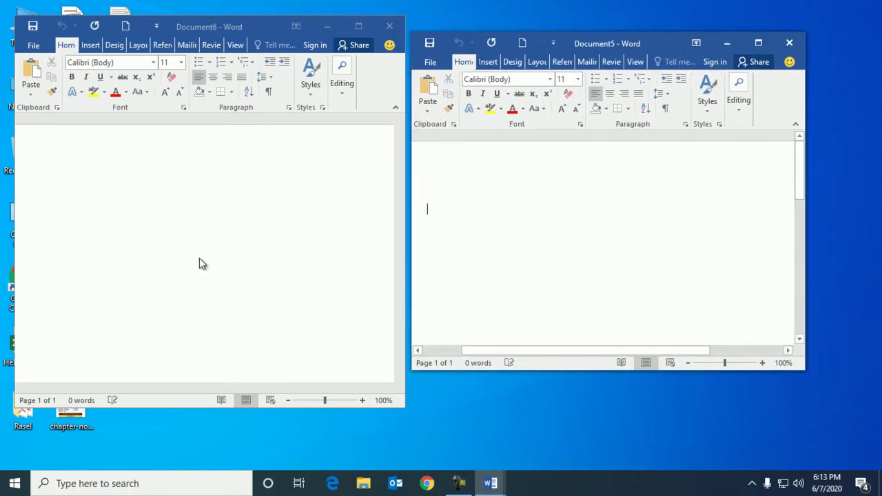
- Switch focus between Document6 and Document5, then maximize Document5 to fill the screen
left_click(108, 222)
left_click(550, 250)
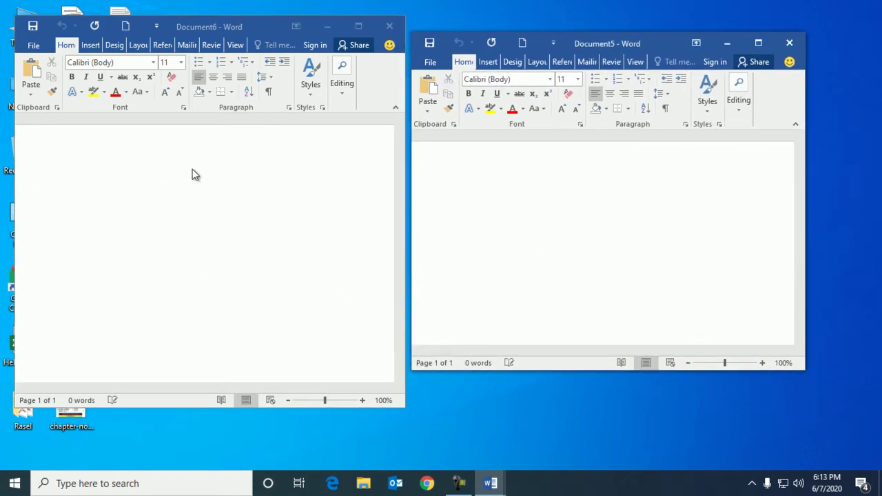
left_click(137, 193)
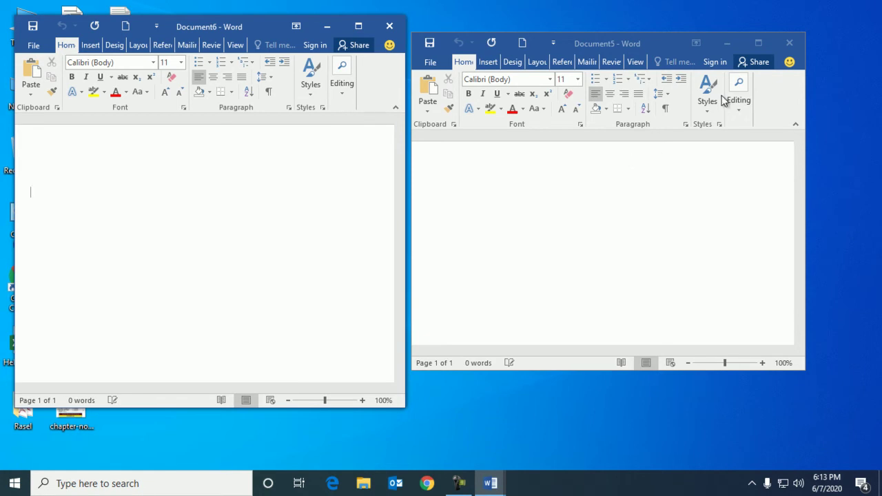
left_click(758, 44)
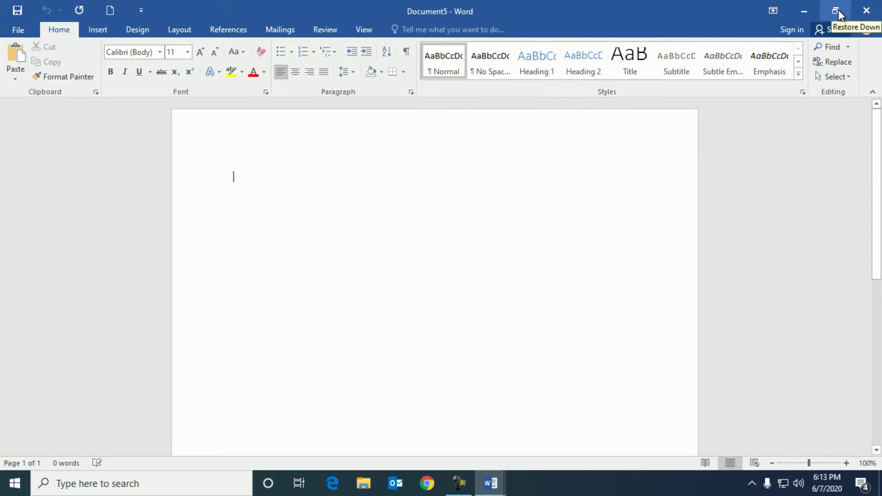
left_click(836, 11)
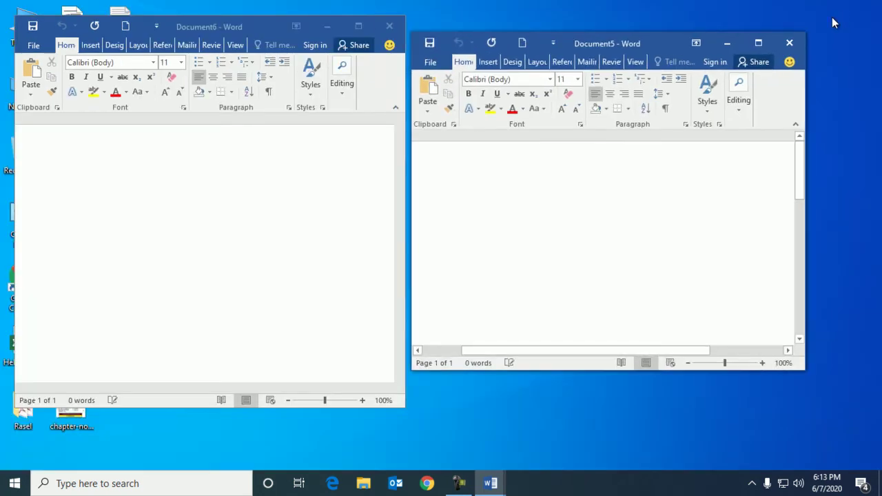
left_click(759, 43)
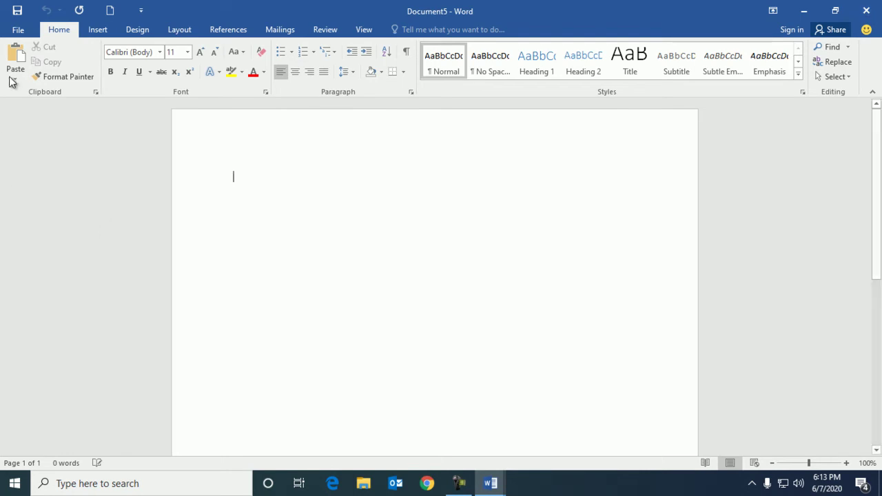
- Glance at Document5's File page, then close the Document5 window
left_click(18, 31)
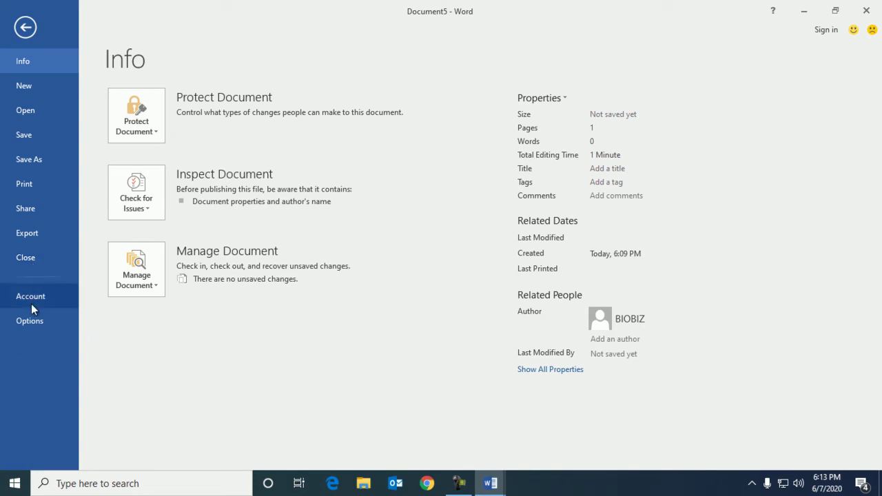
left_click(20, 30)
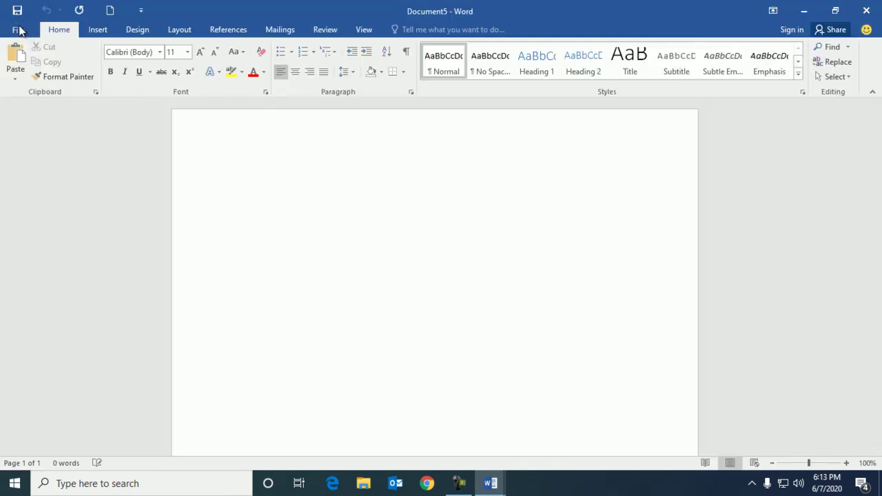
left_click(872, 10)
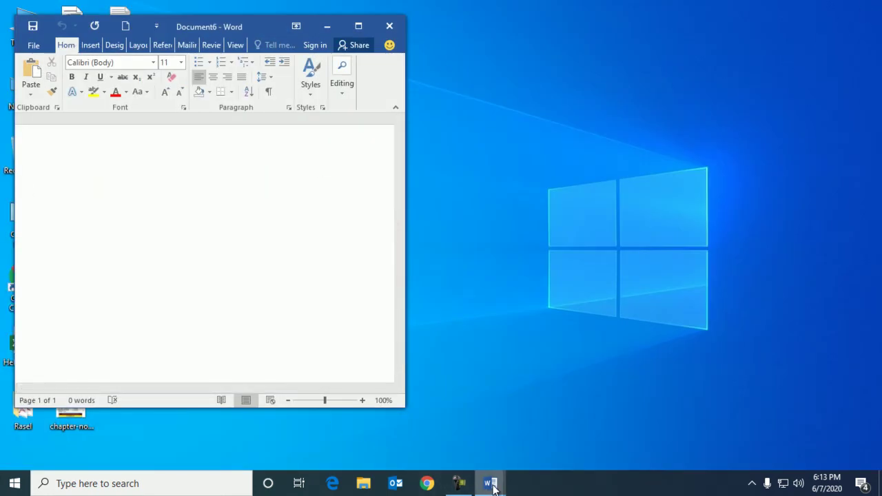
- Bring Document6 forward from the taskbar previews and close it
mouse_move(492, 485)
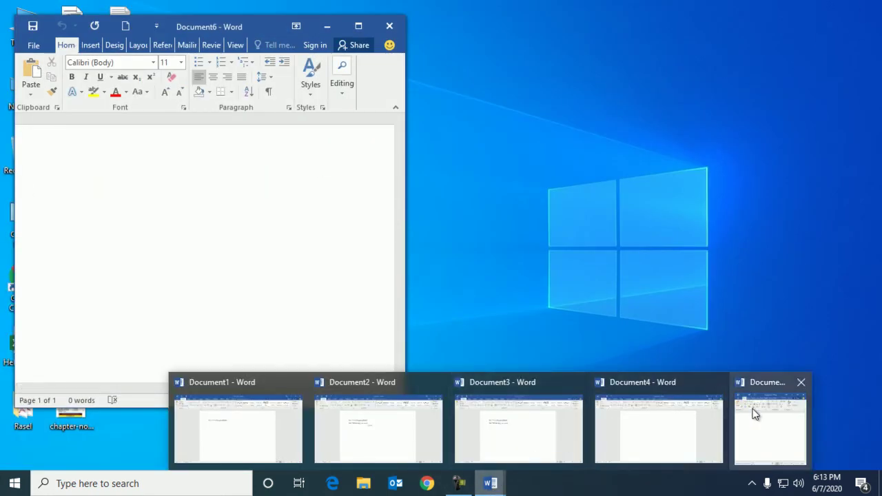
mouse_move(694, 423)
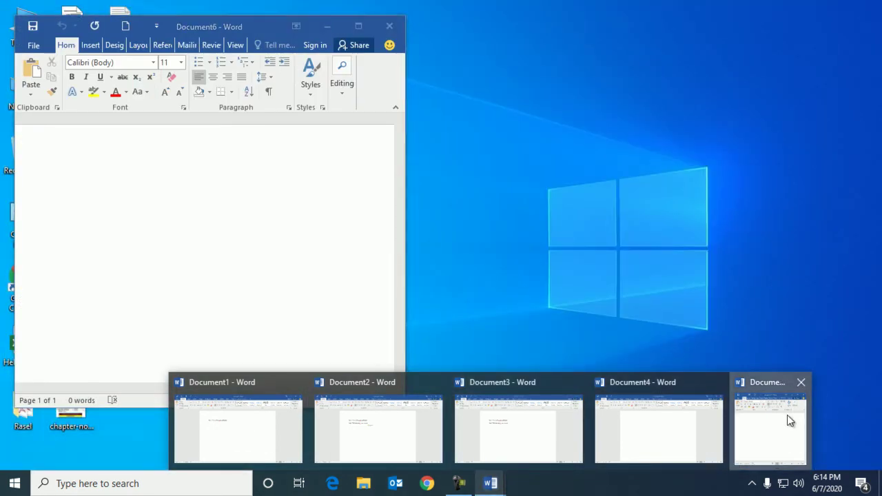
left_click(789, 414)
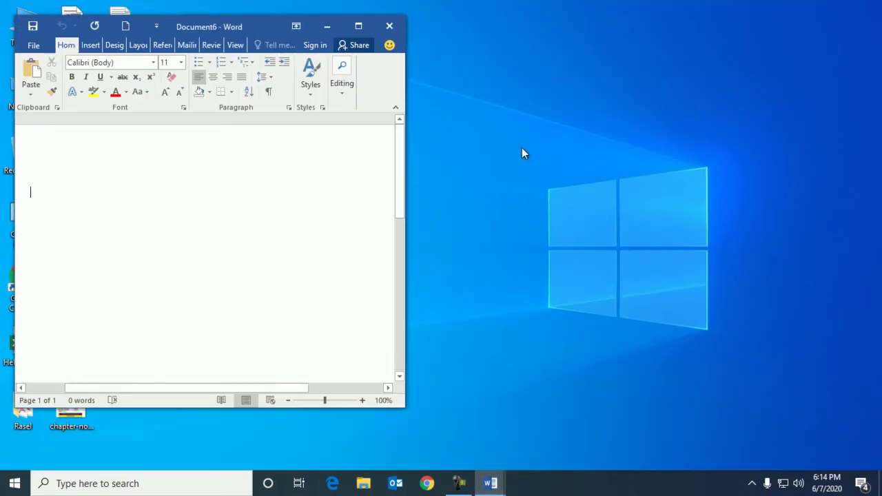
left_click(397, 30)
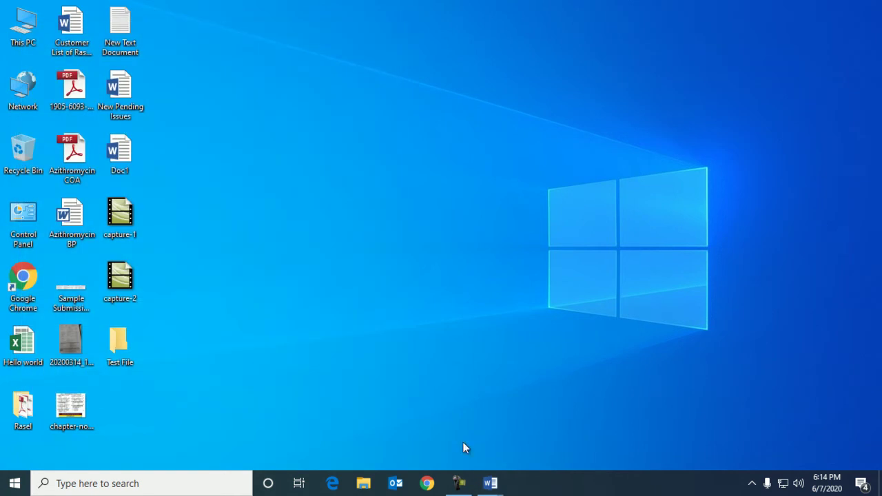
- Type 'cdsfdfd' into Document4 and try to close it
left_click(689, 426)
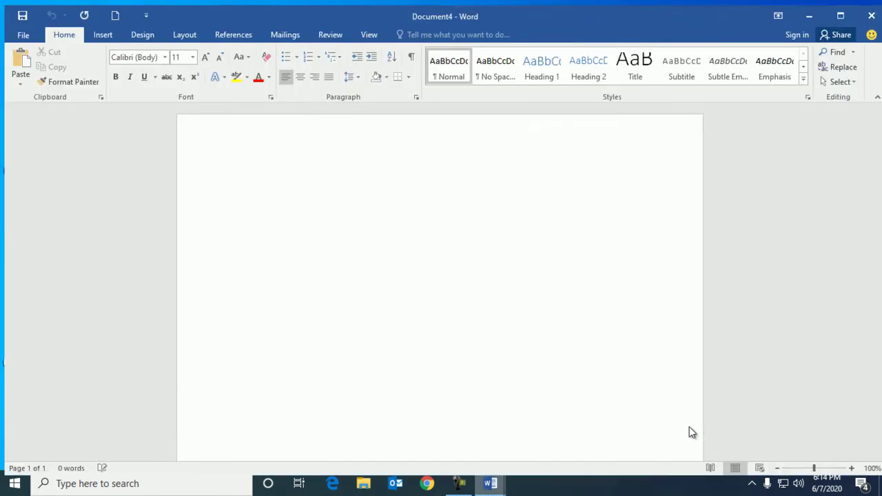
type("cdsfdfd")
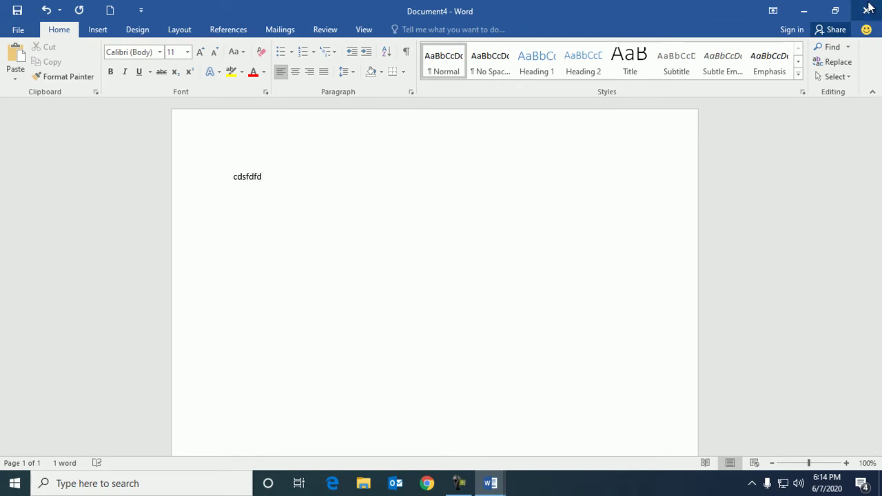
left_click(868, 10)
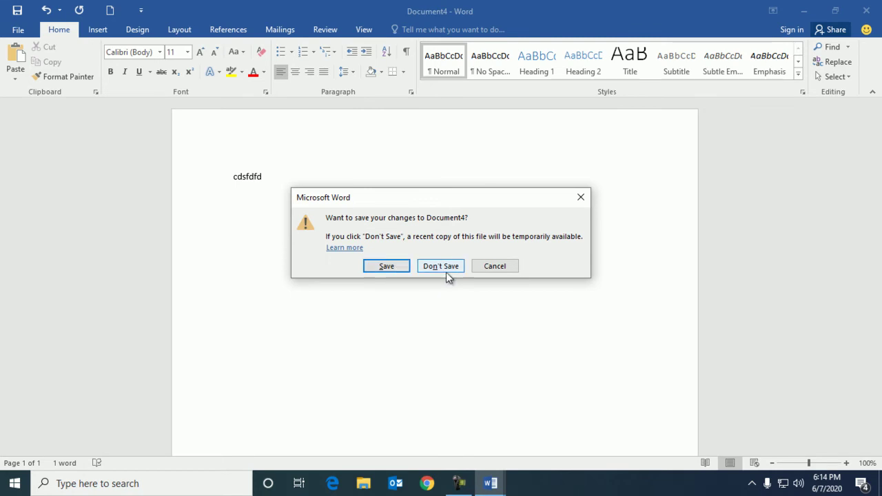
- Cancel the save prompt twice, then close Document4 again to bring the prompt back
left_click(510, 271)
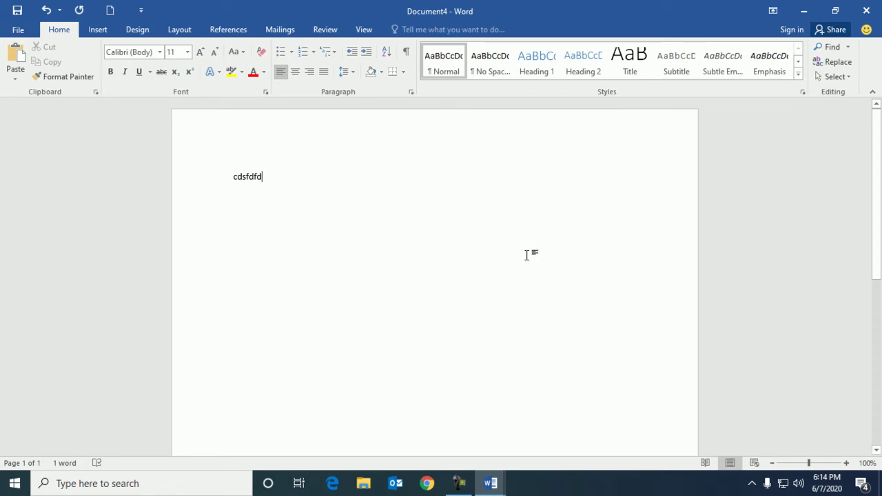
left_click(866, 11)
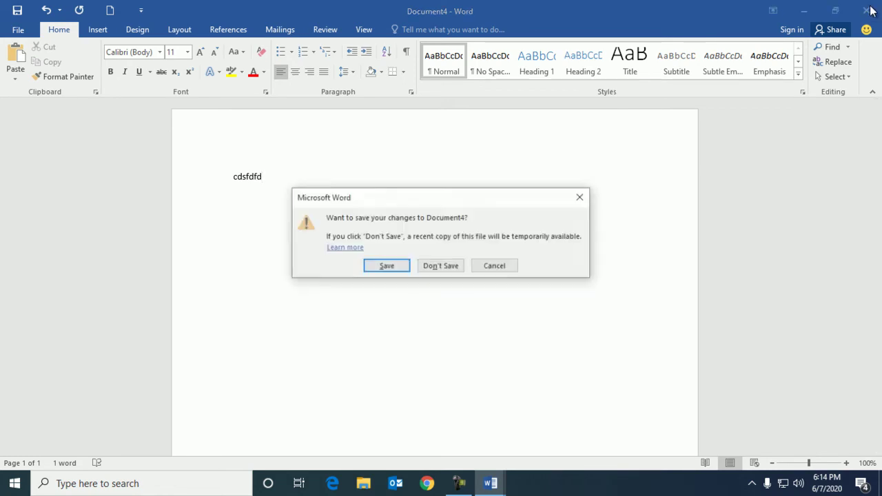
left_click(510, 267)
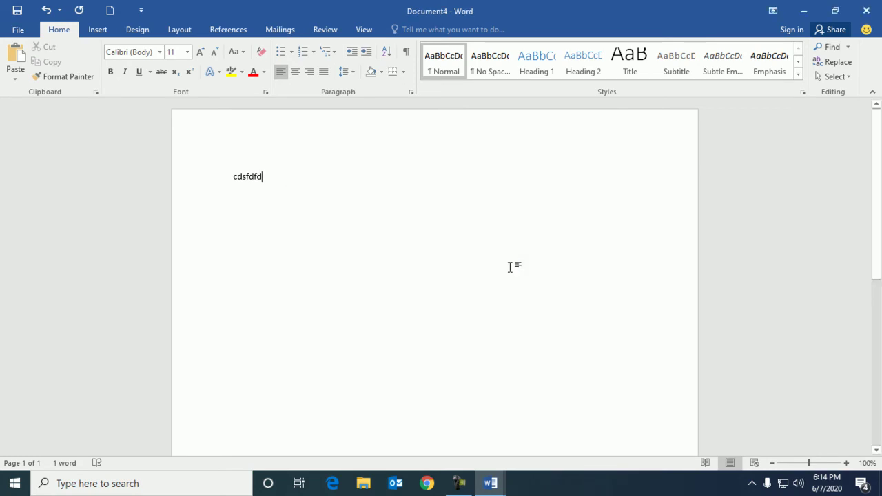
left_click(866, 11)
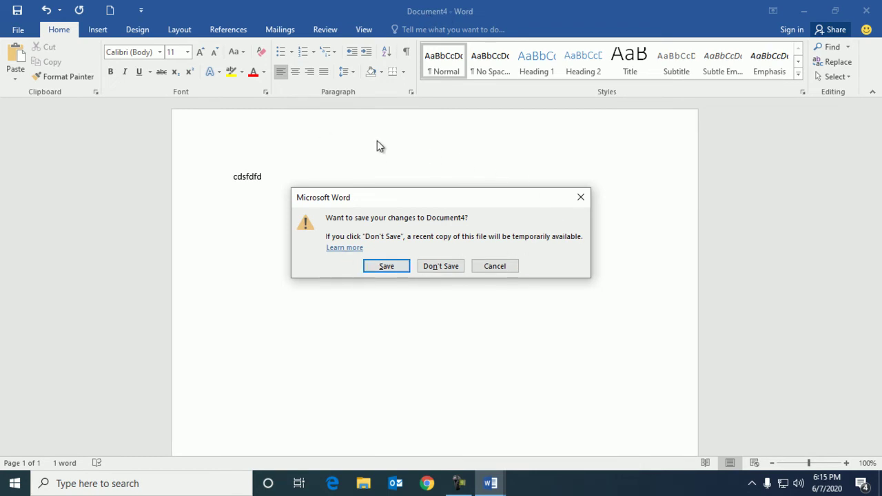
- Choose to save Document4's changes, keeping Word Document as the file format
left_click(387, 267)
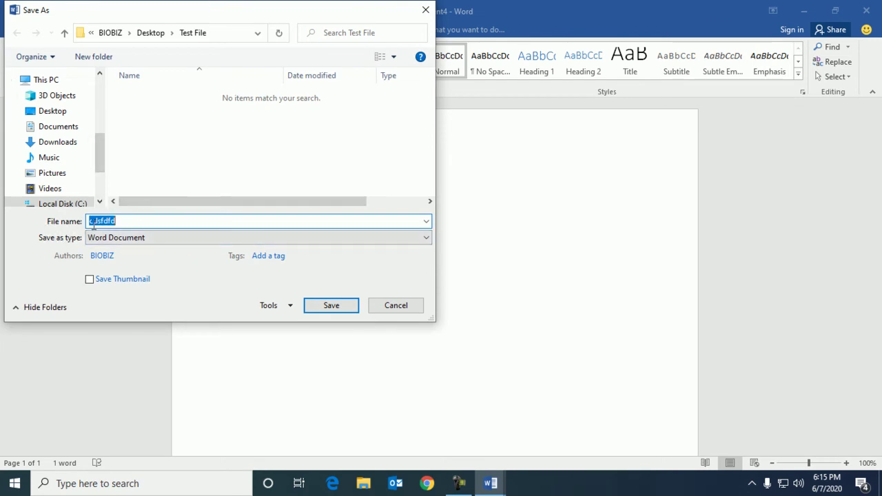
double_click(126, 221)
left_click(159, 235)
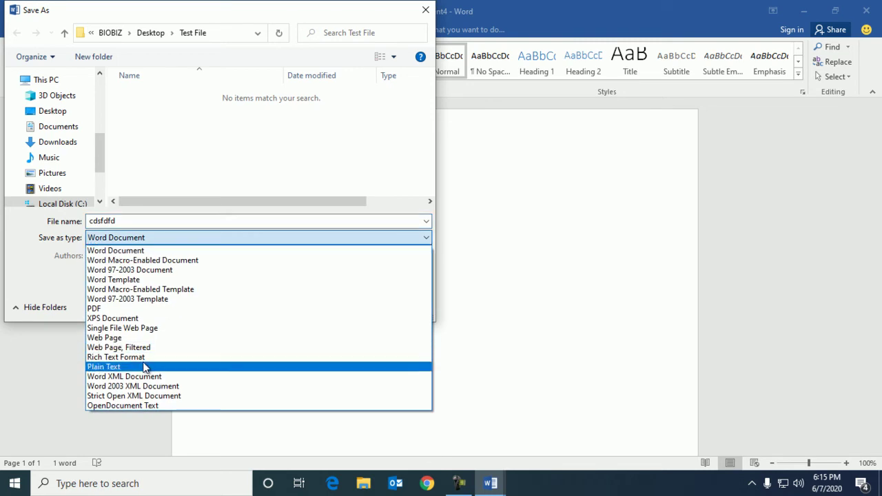
left_click(135, 251)
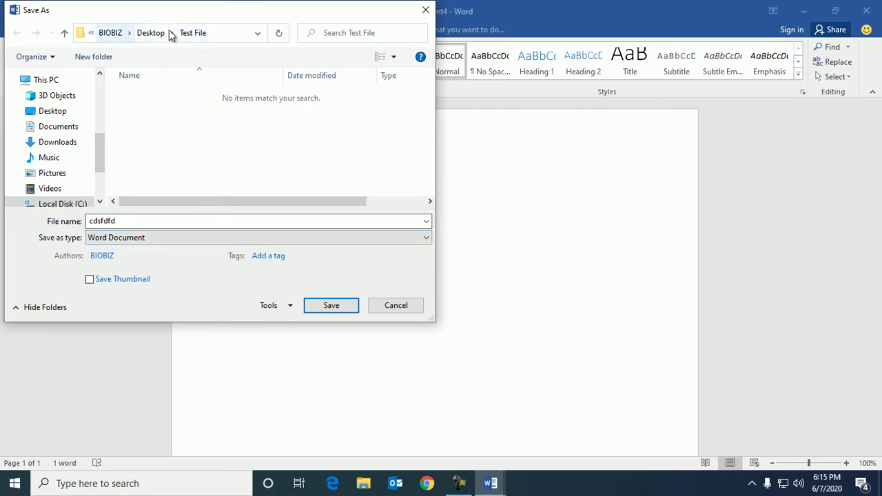
- Check that the Save As folder path ends in Desktop\Test File
left_click(218, 34)
left_click(218, 34)
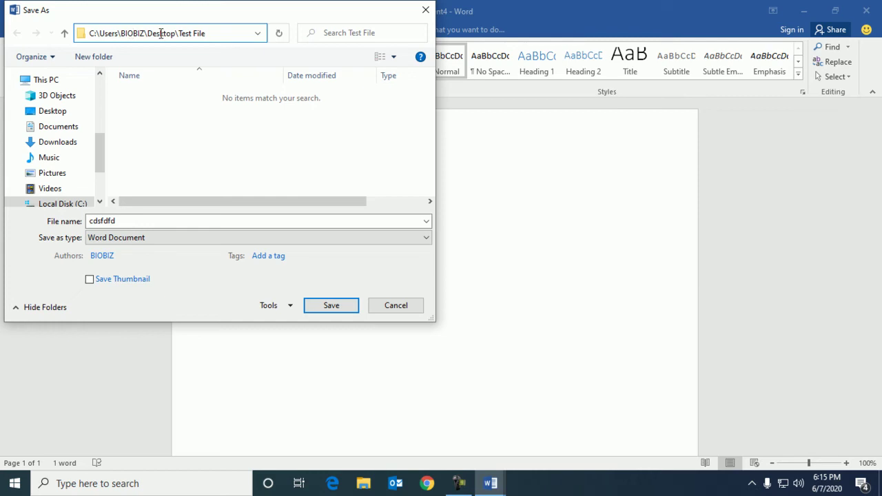
left_click_drag(208, 33, 90, 35)
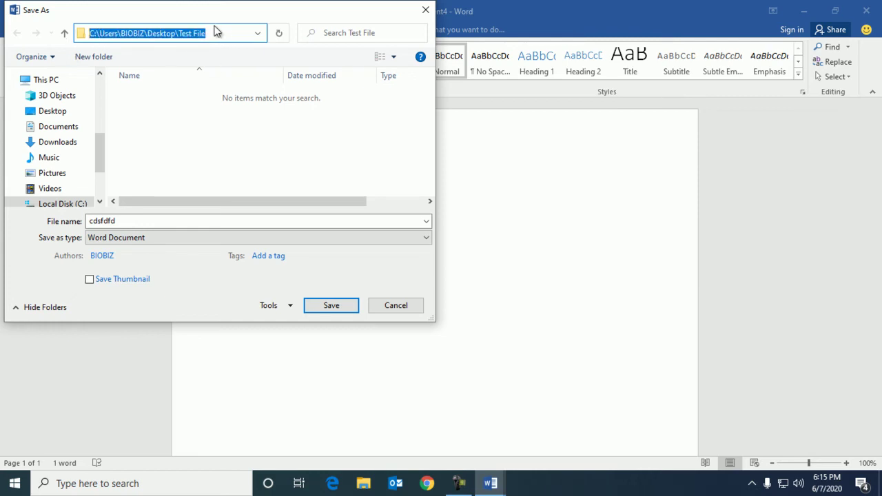
left_click_drag(215, 31, 182, 33)
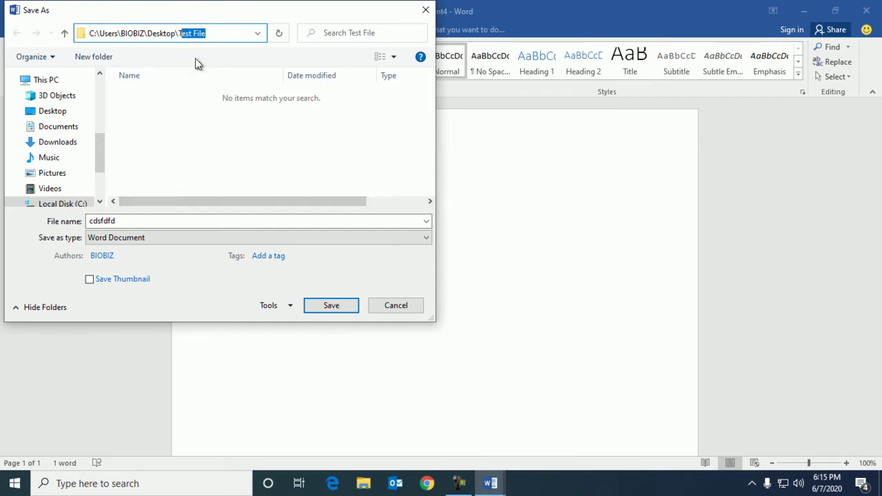
left_click_drag(225, 33, 181, 33)
- Name the file 'Test file' and save it
left_click(132, 220)
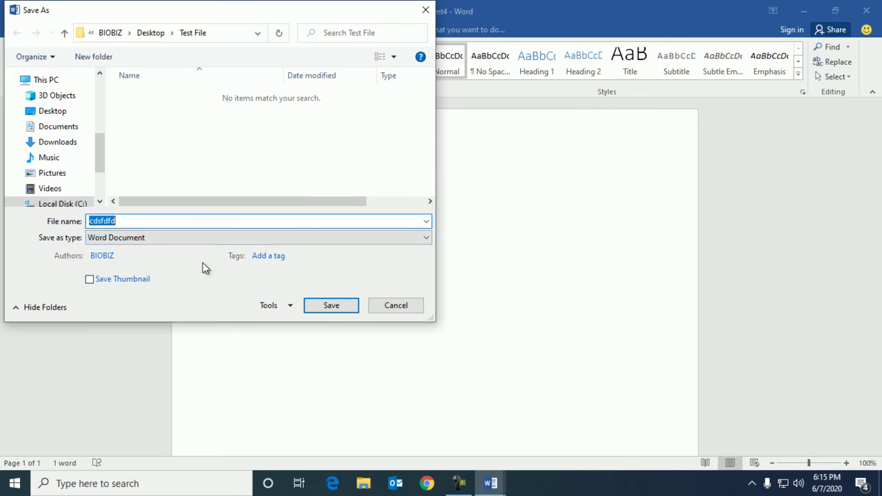
type("Test file")
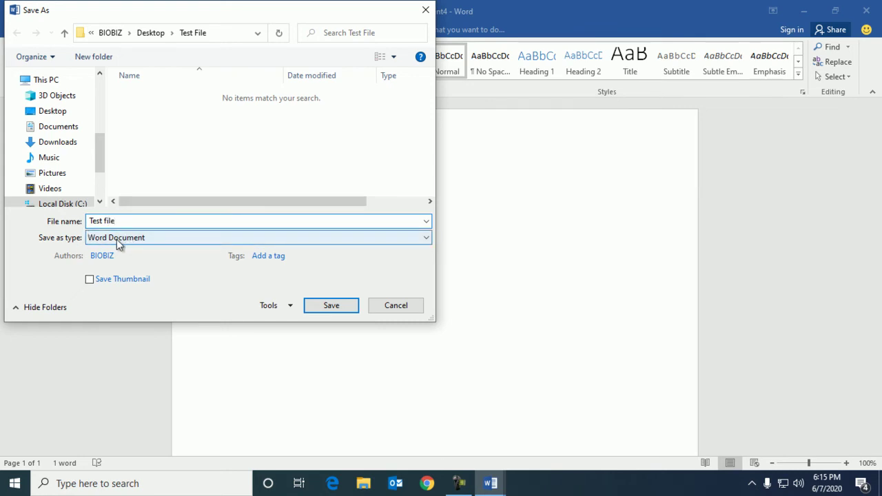
left_click(335, 308)
- Show and refresh the desktop, moving the Test File folder to the middle
key("super+d")
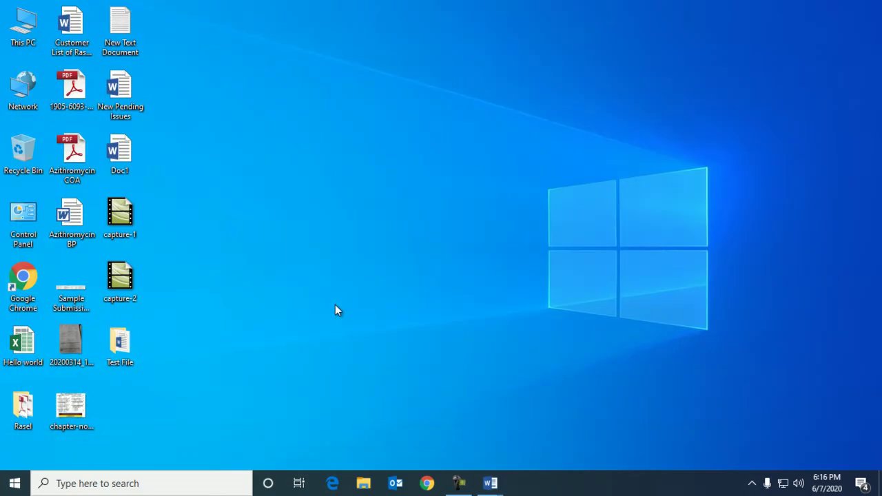
right_click(339, 175)
left_click(378, 206)
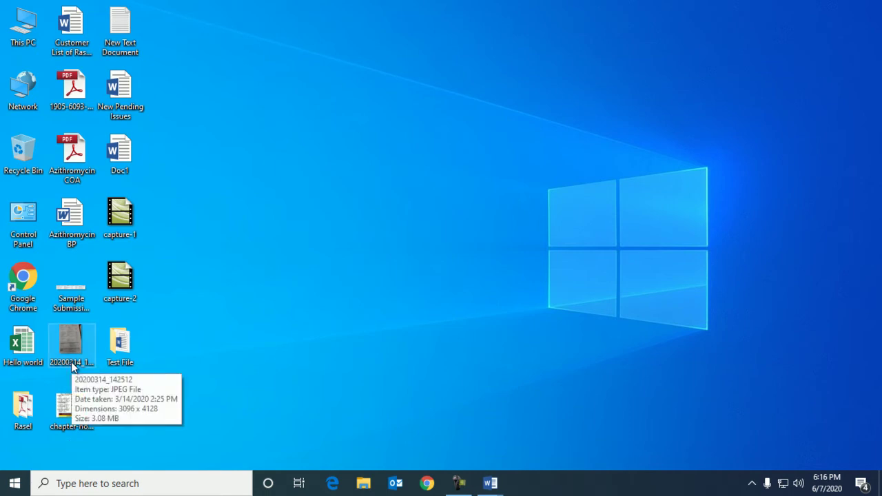
right_click(375, 152)
left_click(414, 191)
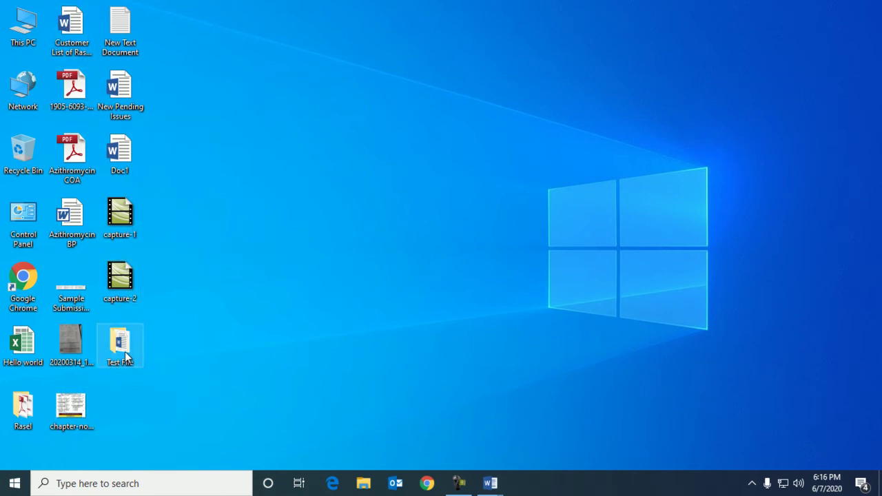
left_click_drag(124, 351, 373, 159)
right_click(385, 211)
left_click(419, 249)
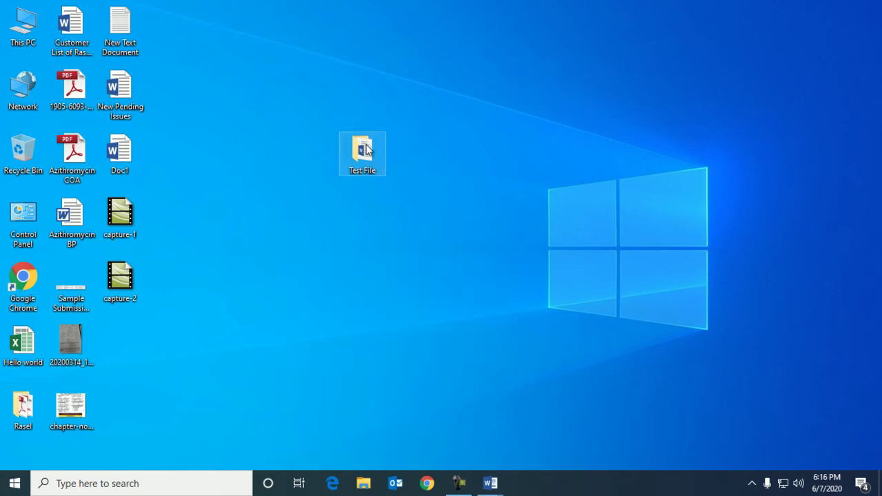
- Open Test file from the Test File folder, then close it and the folder window
double_click(366, 150)
double_click(366, 144)
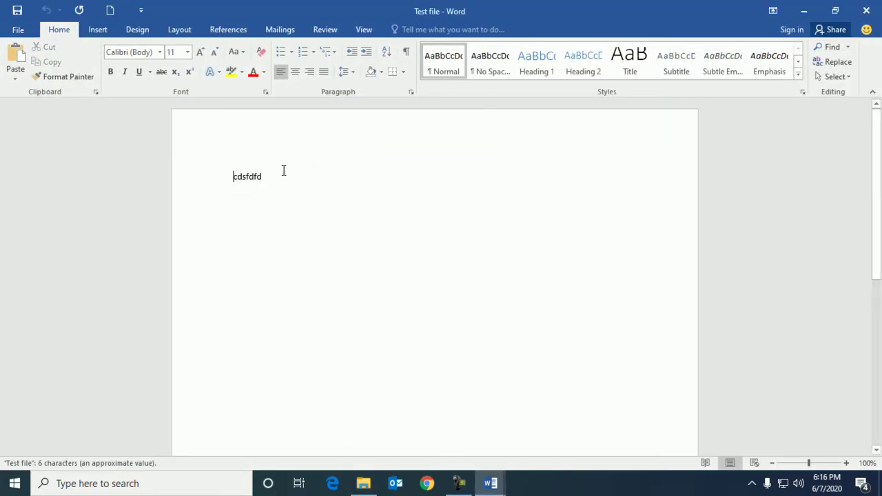
left_click_drag(274, 173, 233, 174)
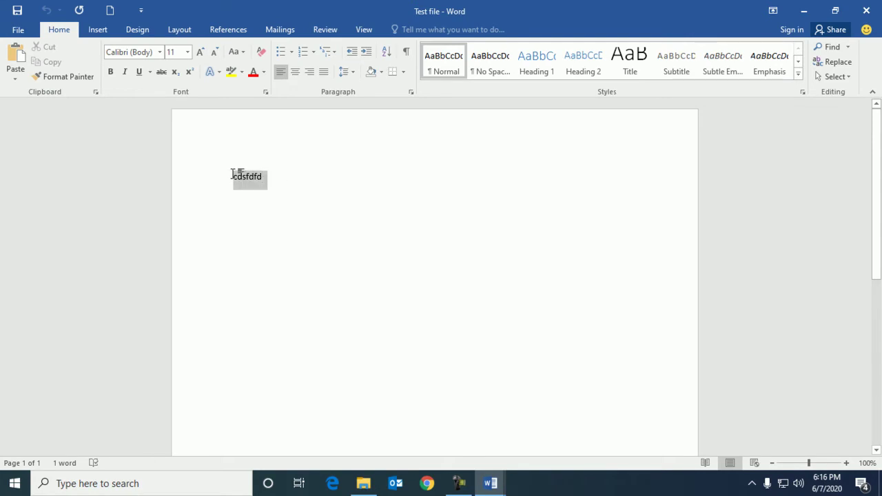
left_click(867, 12)
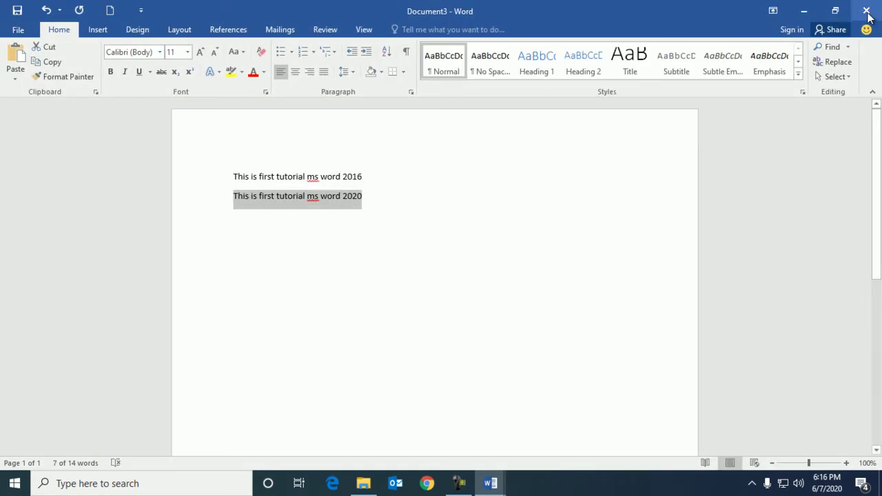
left_click(804, 11)
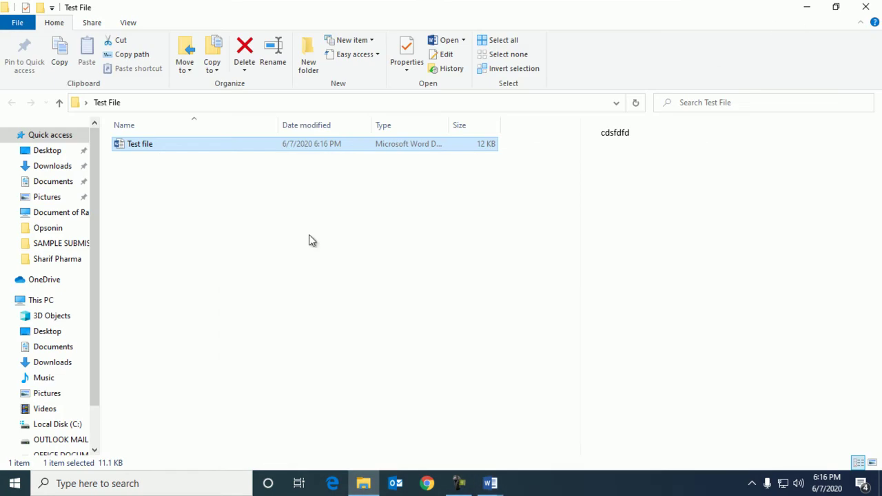
left_click(868, 7)
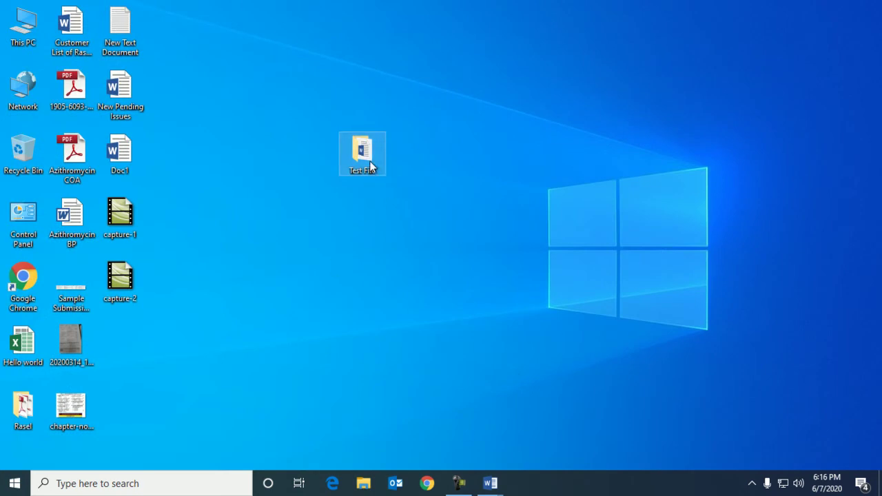
- Reopen Test file from the folder, then close it and minimize Word and the folder
double_click(370, 167)
left_click(154, 150)
double_click(153, 146)
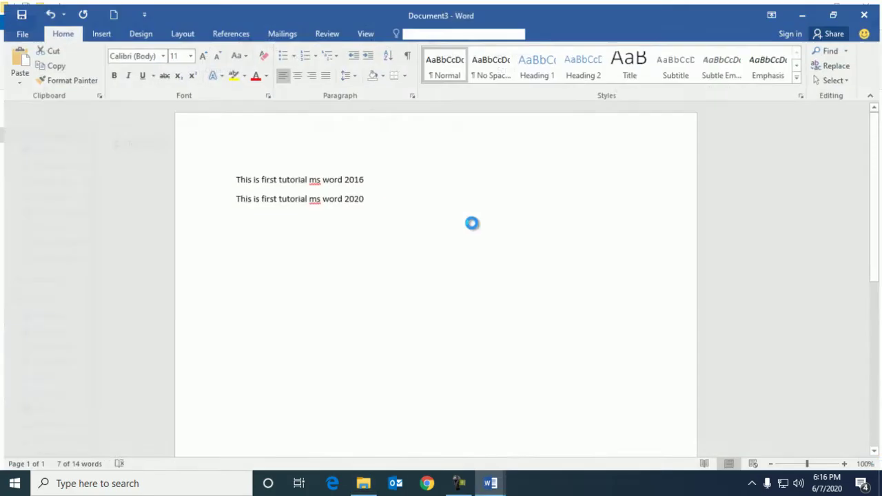
left_click(868, 10)
left_click(804, 10)
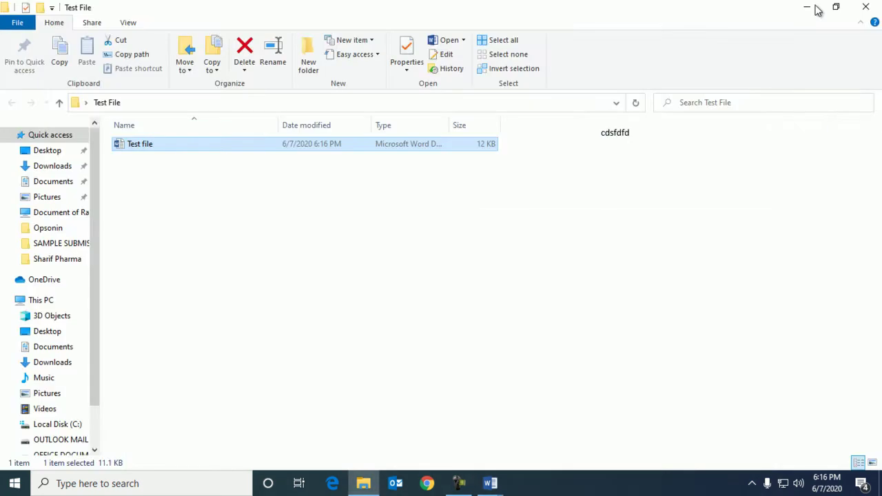
left_click(806, 7)
- Open the Test File folder again and launch Test file in Word
double_click(351, 174)
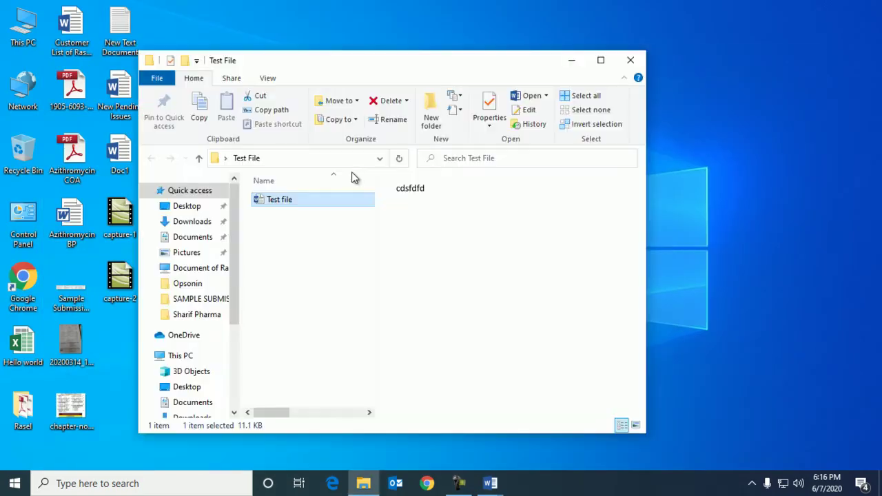
left_click(301, 198)
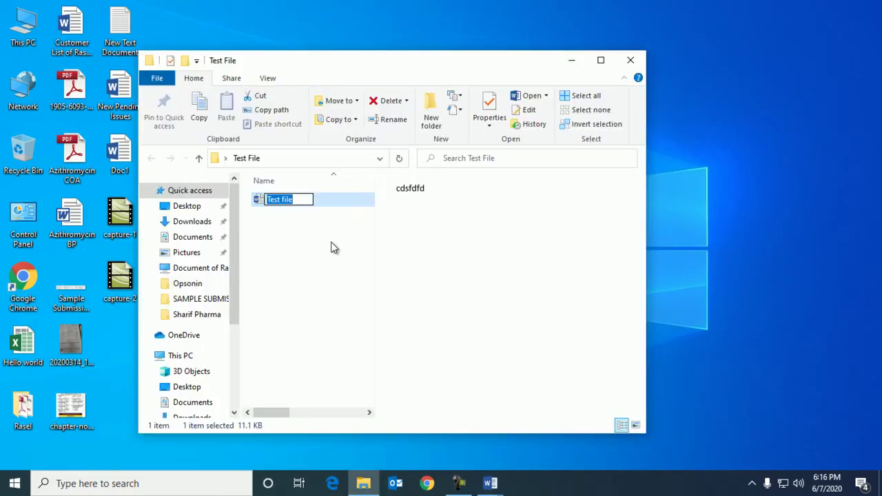
left_click(331, 246)
double_click(304, 198)
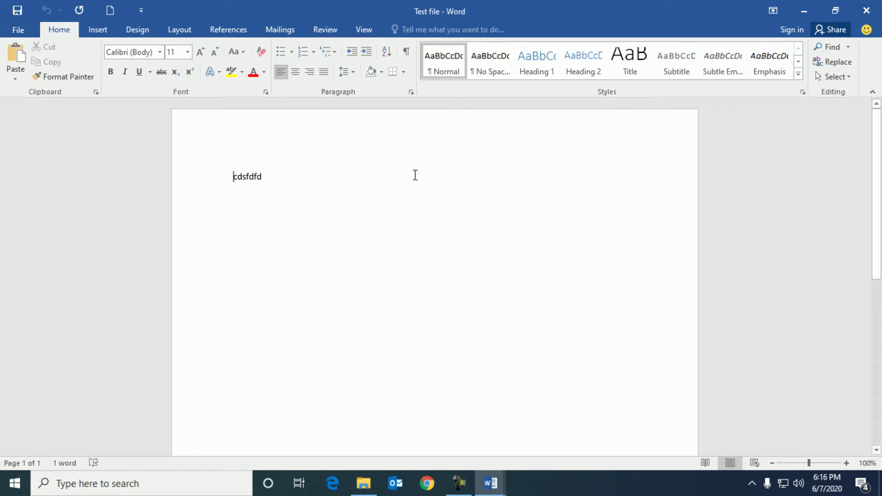
- Add a new line '2nd Line' below 'cdsfdfd'
left_click(331, 175)
key("Return")
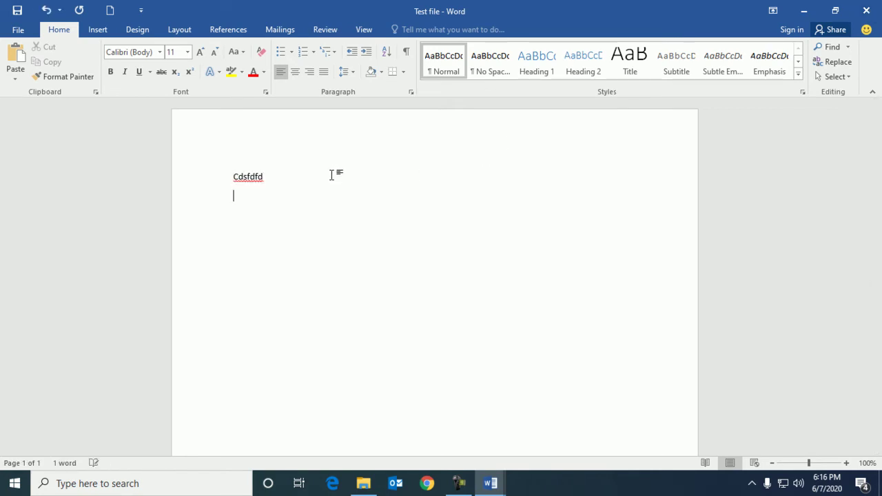
type("2n")
type("d Line")
- Cancel the close prompt and save Test file from the Quick Access Toolbar
left_click(866, 11)
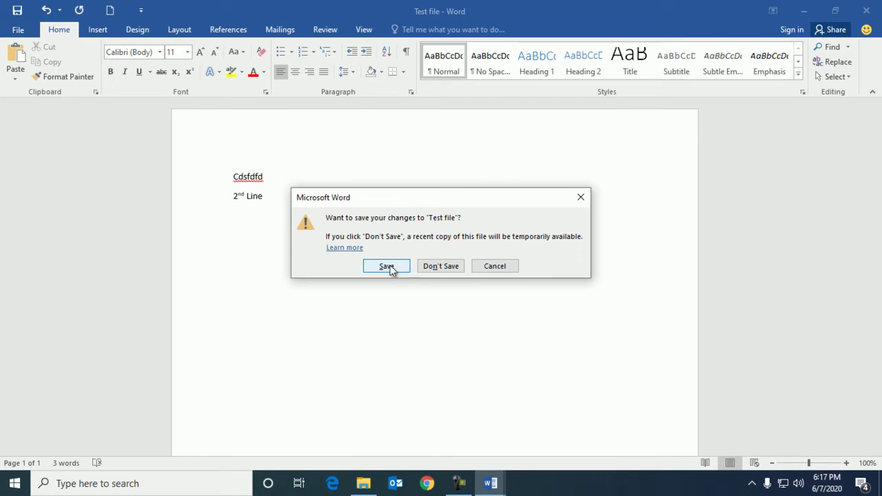
left_click(494, 267)
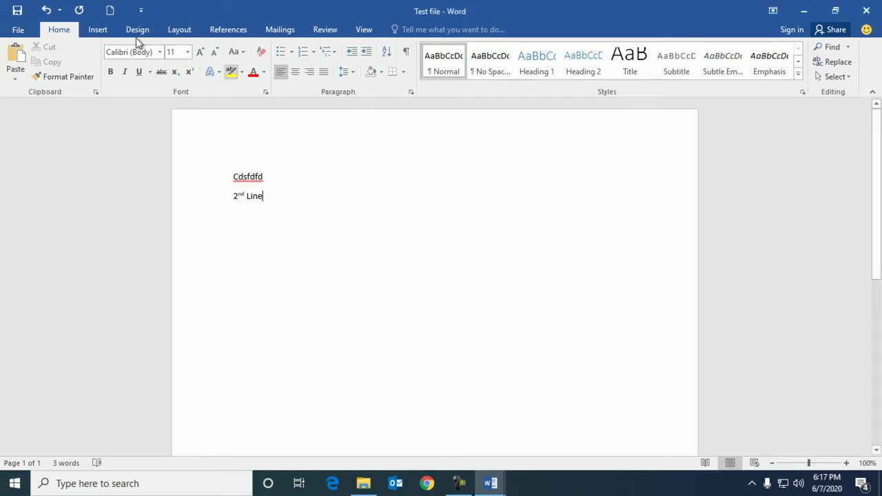
left_click(17, 11)
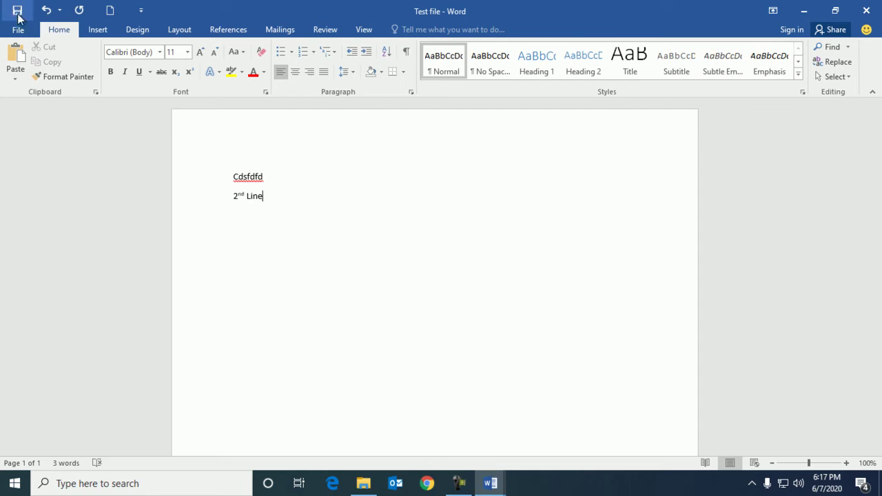
left_click(17, 11)
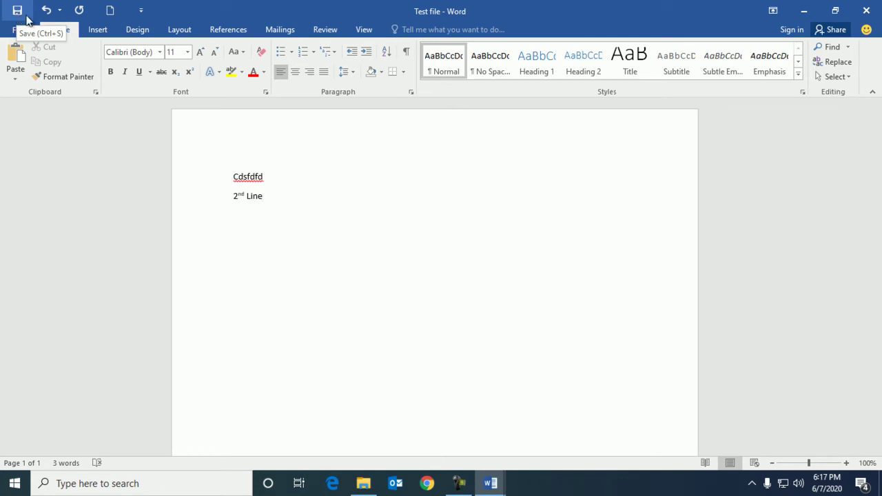
left_click(222, 200)
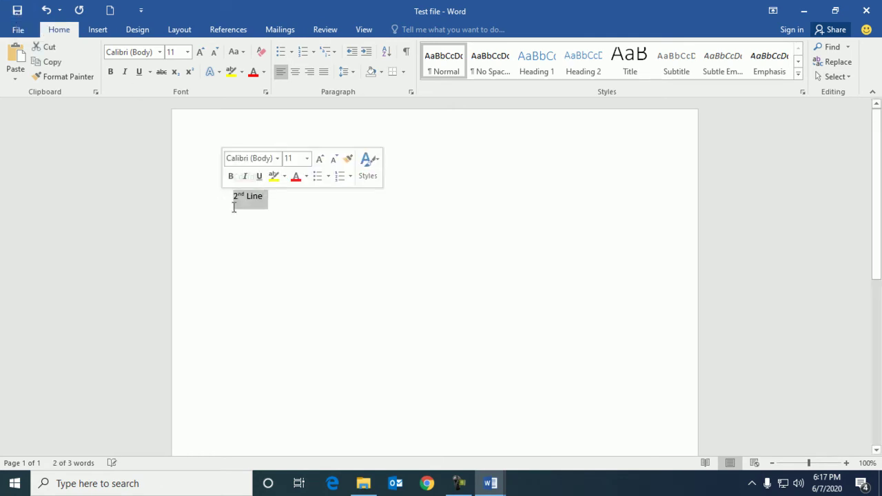
left_click(285, 204)
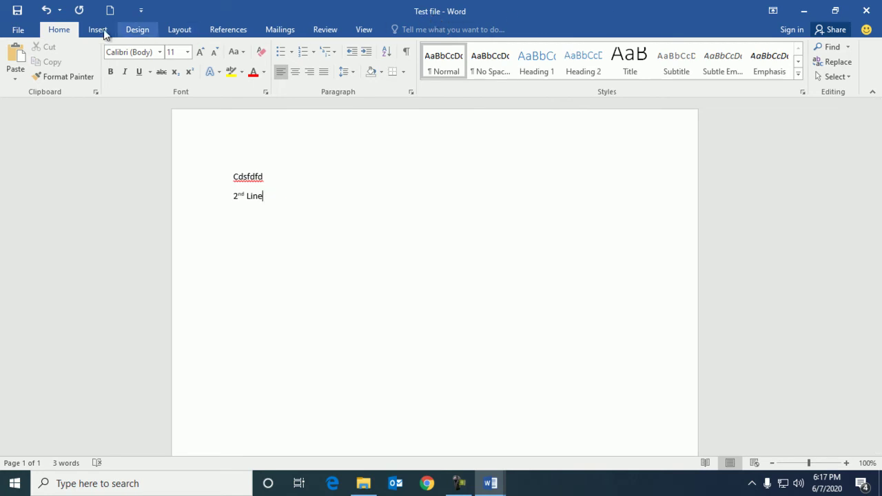
left_click(16, 13)
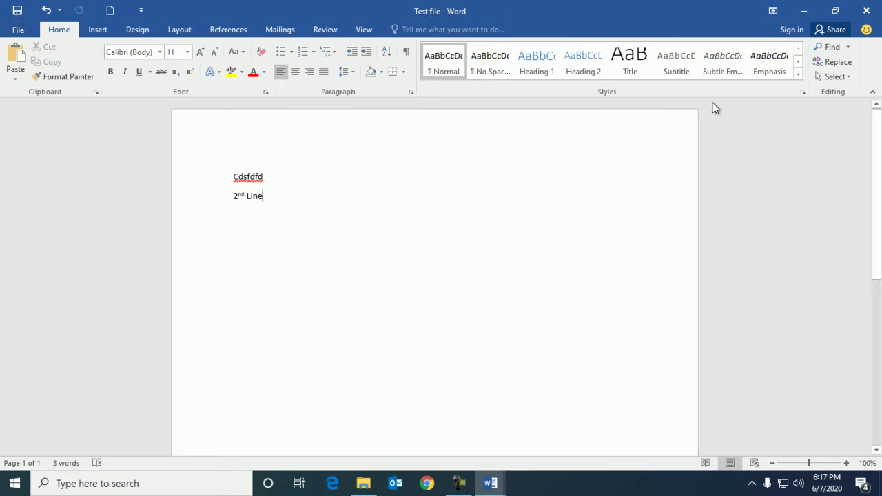
- Close Test file and reopen it from File Explorer, accidentally duplicating its two lines
left_click(867, 11)
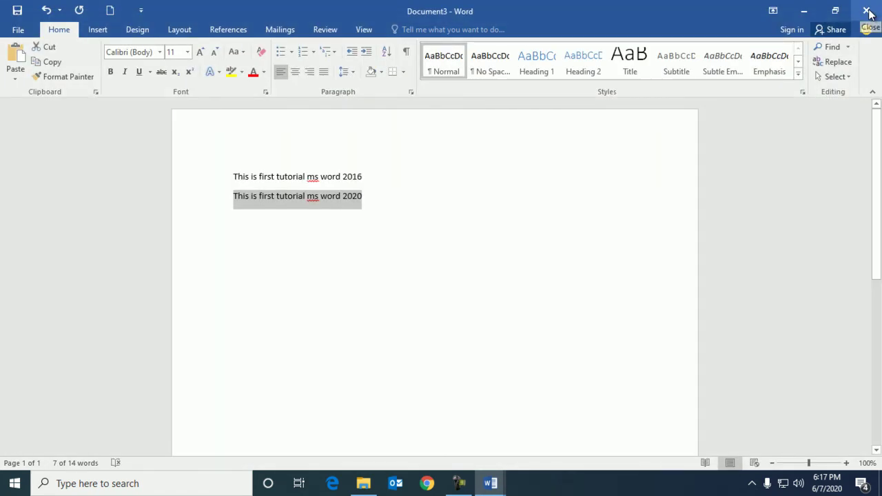
left_click(803, 11)
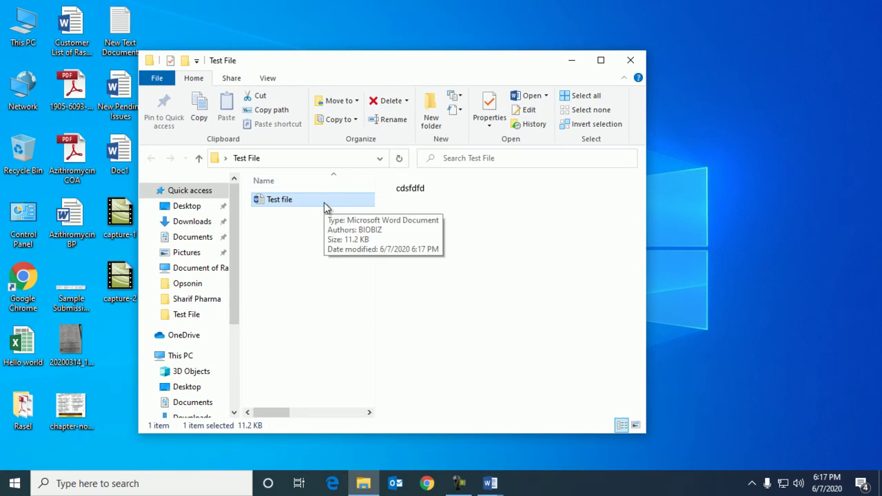
double_click(324, 204)
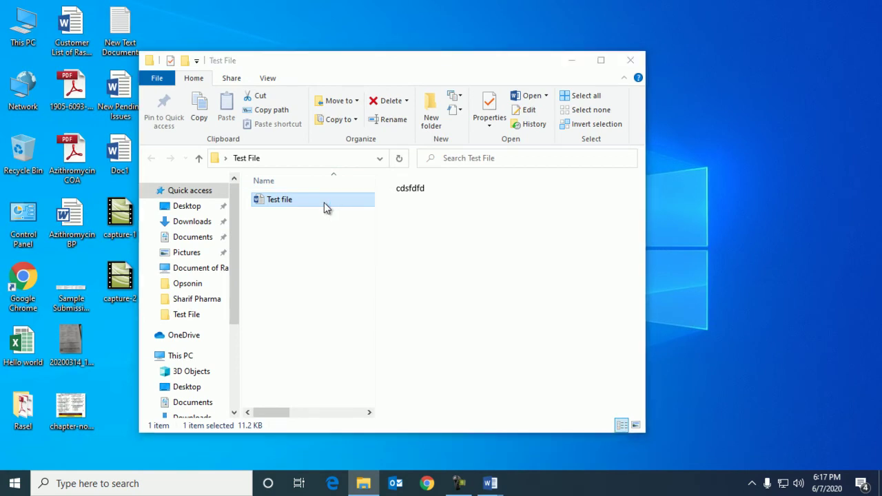
left_click_drag(285, 197, 301, 200)
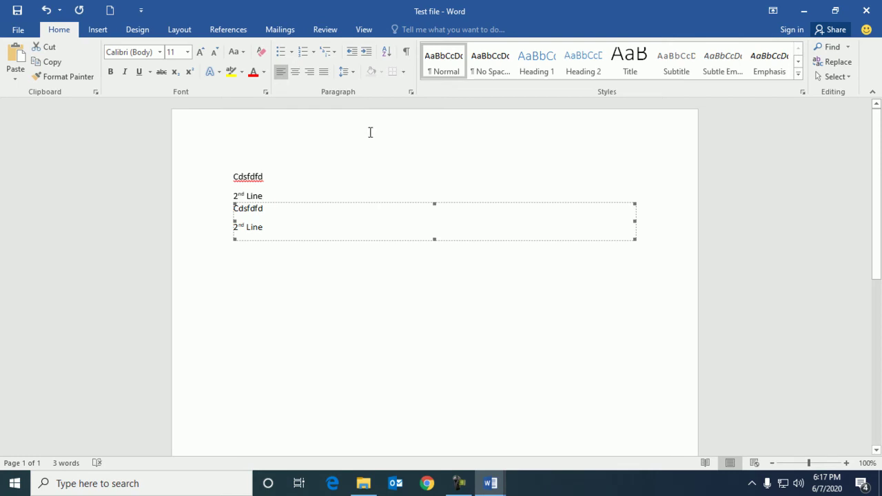
- Undo the duplicated lines and add '3rd Line' below 2nd Line
key("ctrl+z")
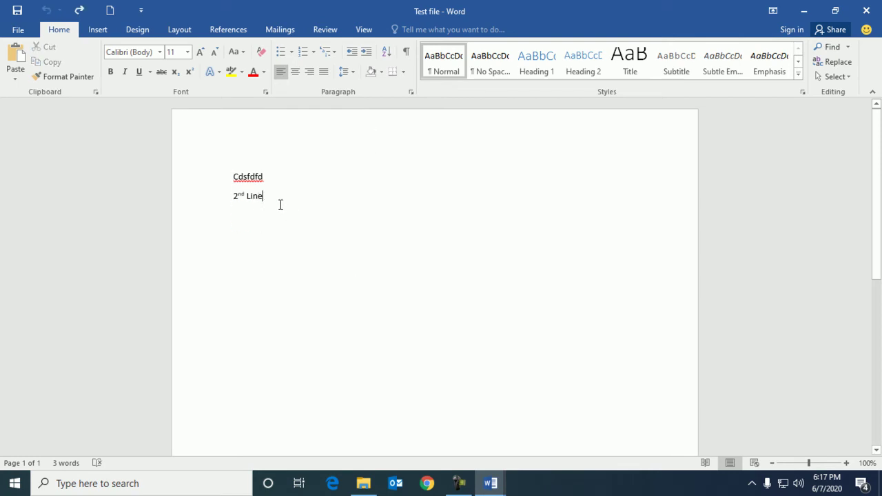
key("Return")
type("3r")
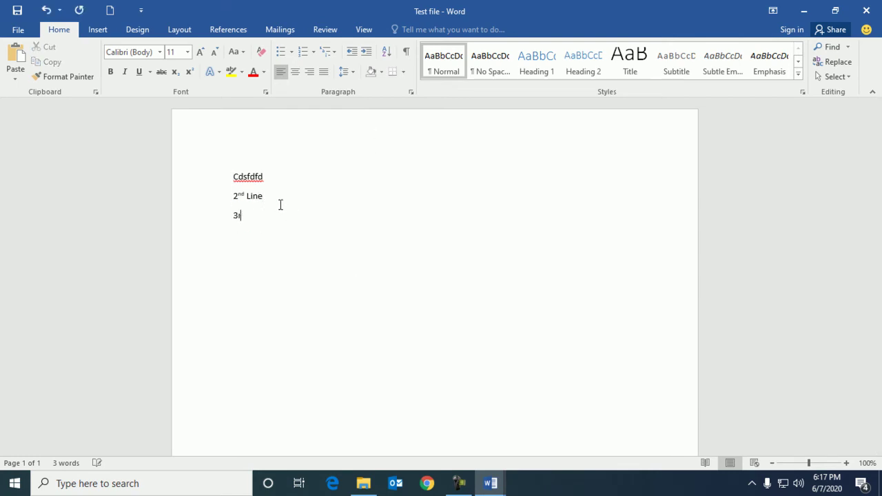
type("Line")
key("Return")
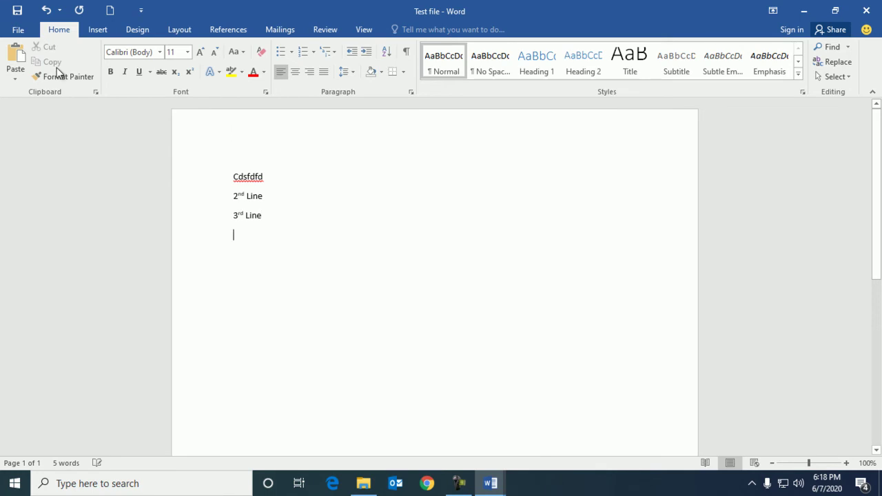
- Save Test file, close it, and reopen it from the folder to verify the three lines
left_click(20, 31)
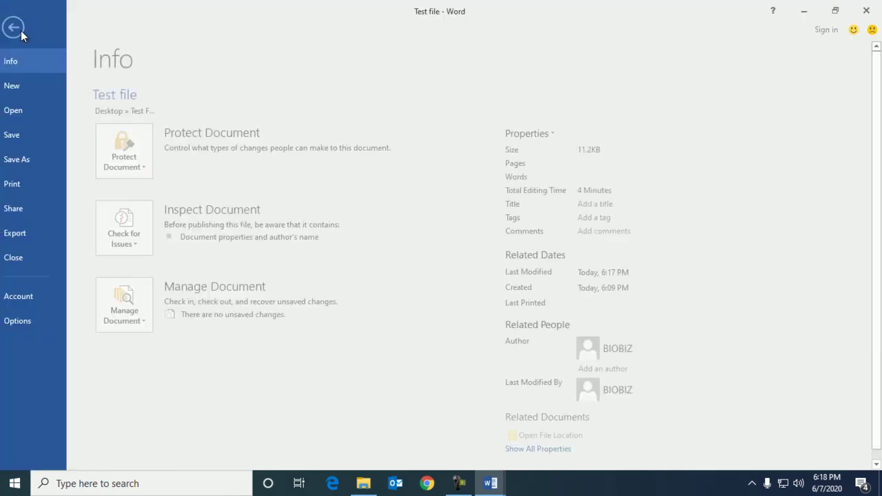
left_click(23, 139)
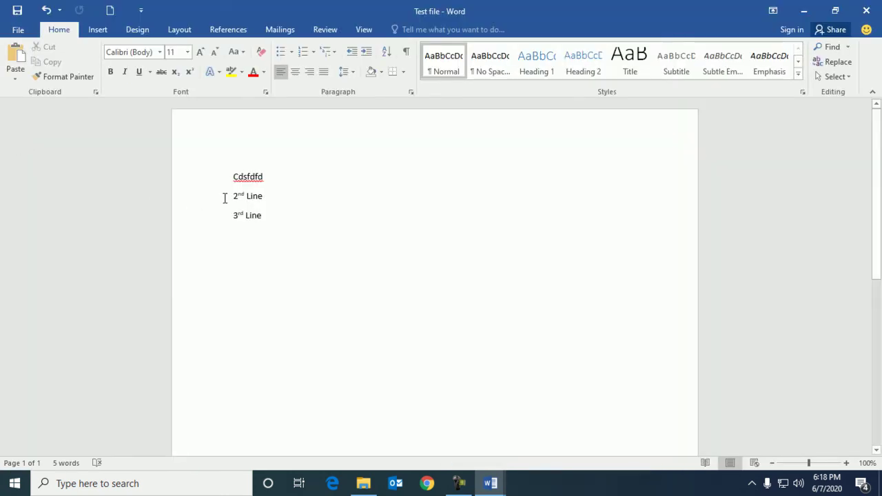
left_click(865, 11)
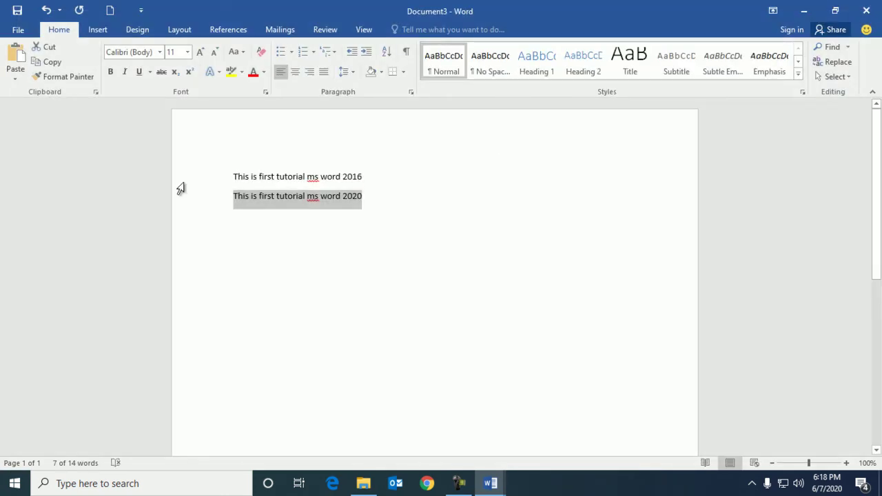
left_click(804, 11)
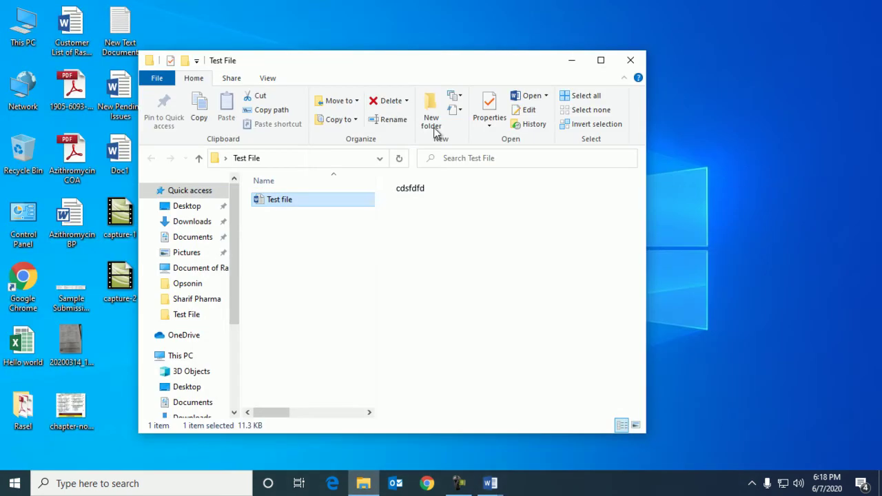
double_click(270, 198)
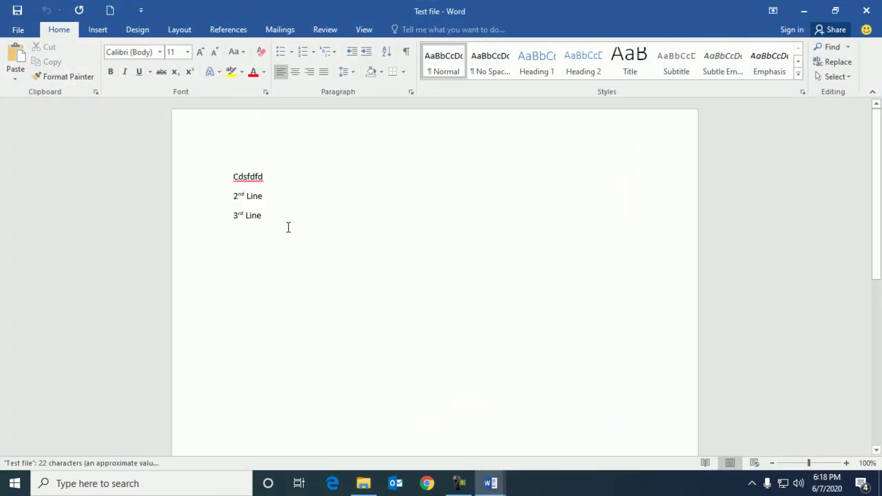
- Add '4th Line' below 3rd Line, fix the typo, and check the File Info page
left_click(18, 29)
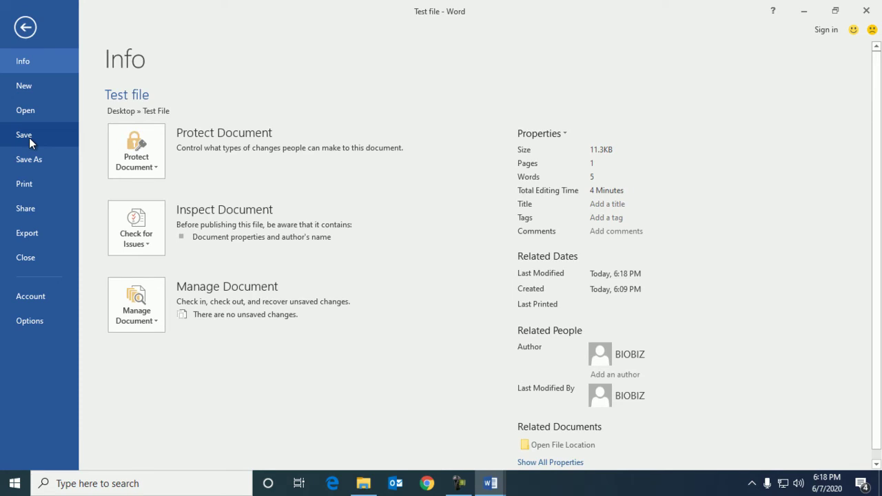
left_click(26, 27)
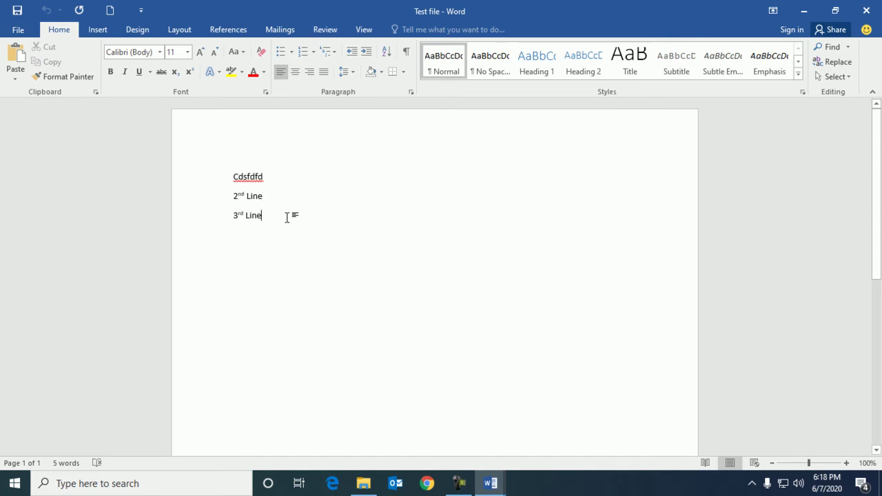
key("Return")
type("4ths")
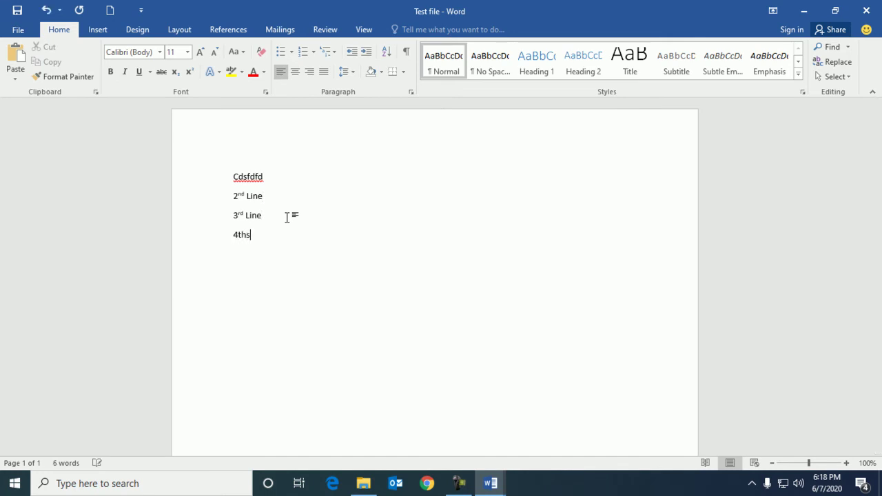
key("BackSpace")
type("h Line")
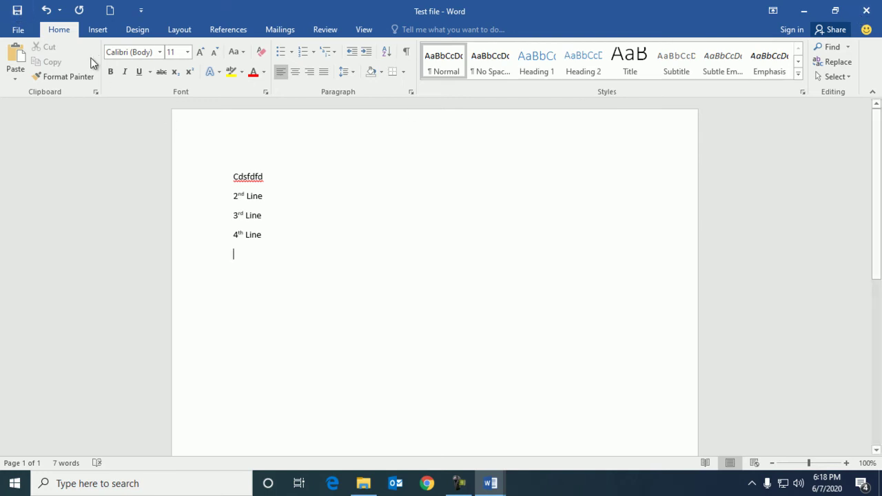
left_click(19, 30)
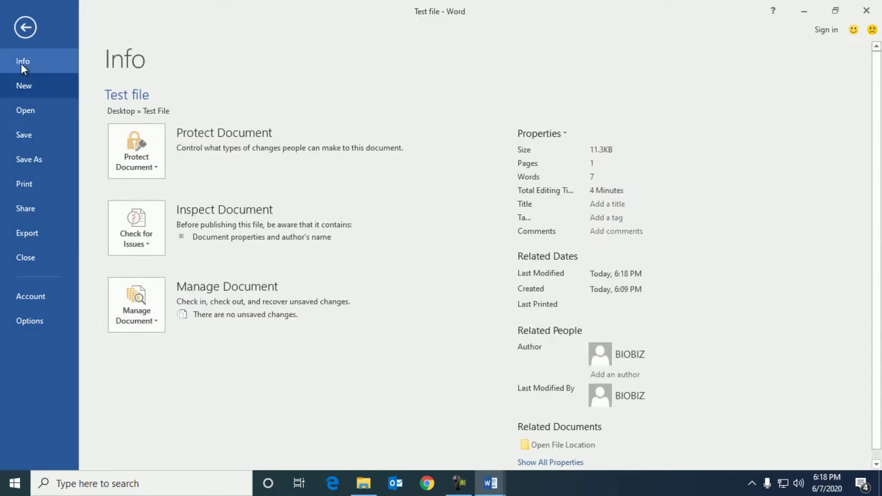
left_click(26, 28)
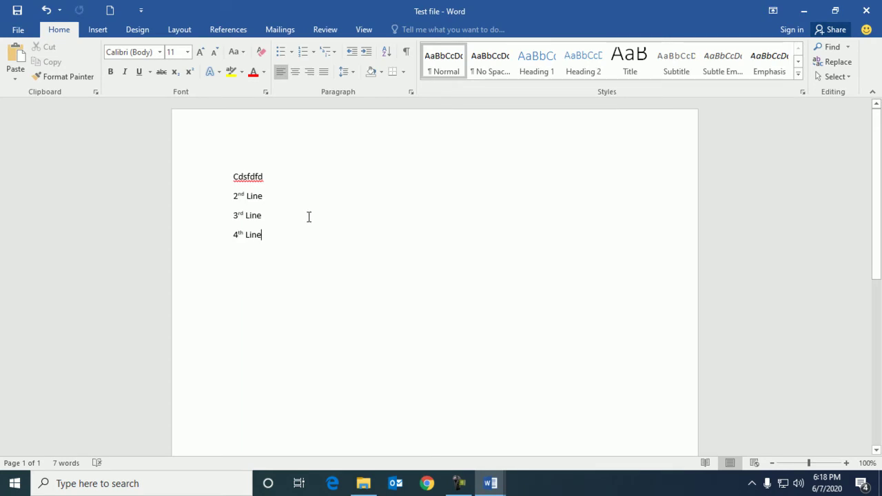
- Close Test file, minimize Word, then select and deselect the '4th Line' text
left_click(866, 14)
left_click(802, 10)
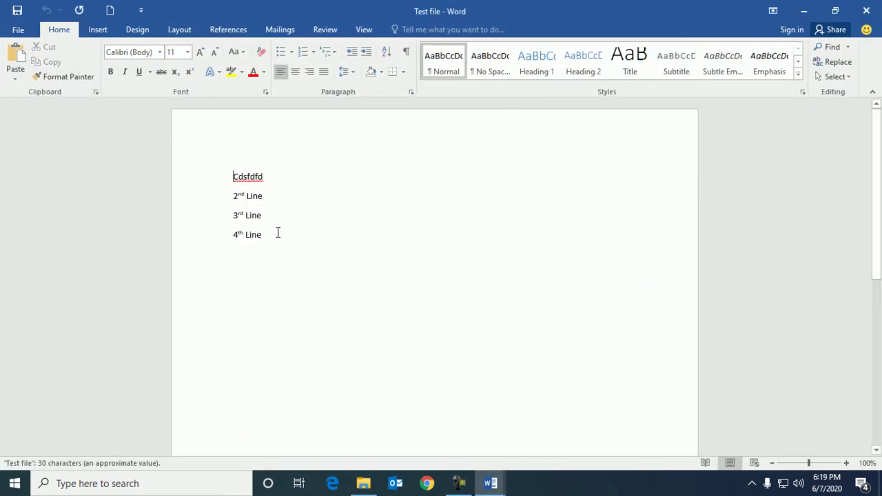
left_click_drag(278, 232, 232, 236)
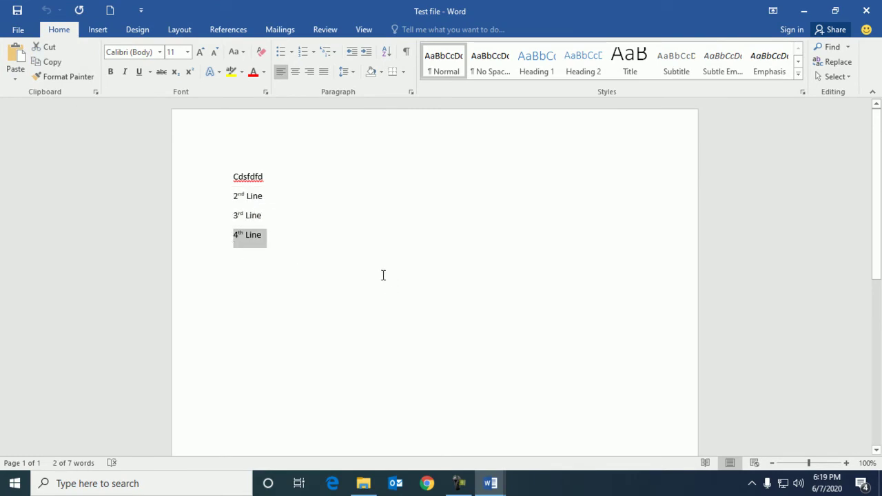
left_click(278, 236)
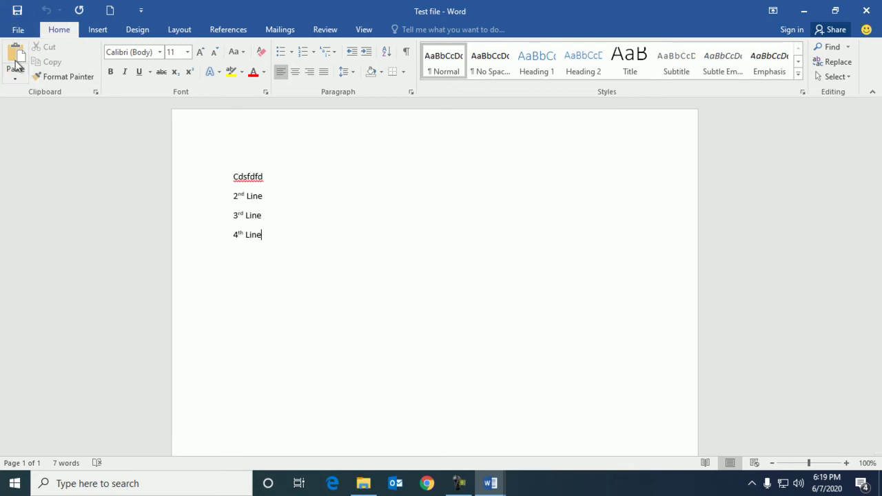
- Save Test file with File > Save and view its Info page
left_click(11, 30)
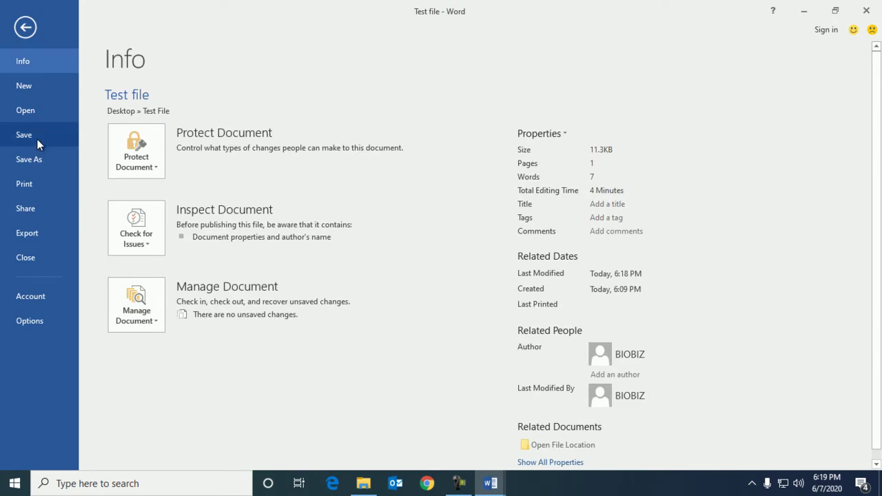
left_click(36, 138)
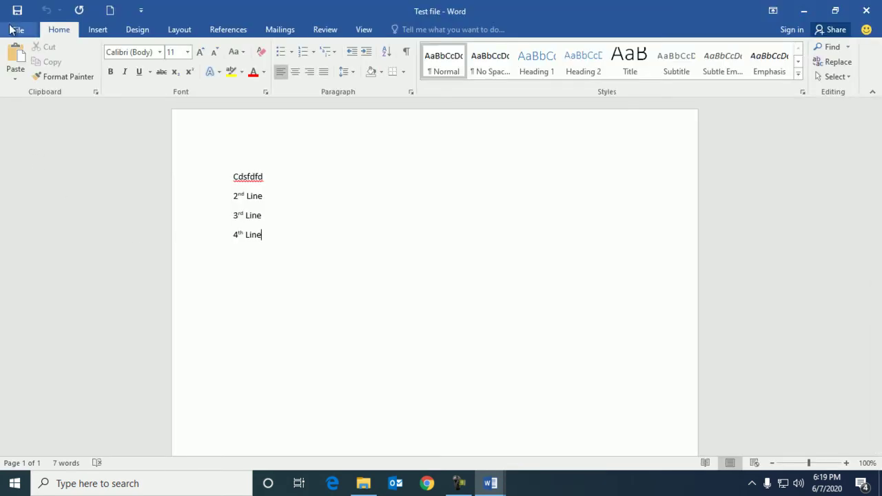
left_click(315, 217)
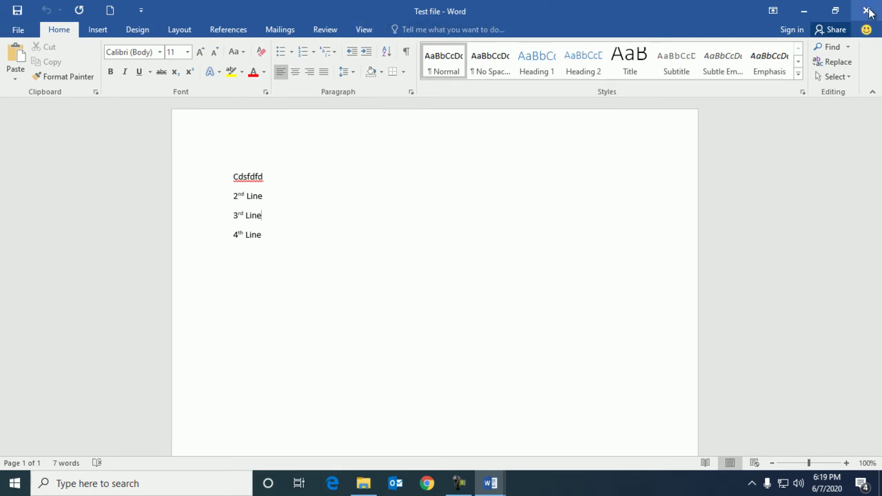
left_click(17, 29)
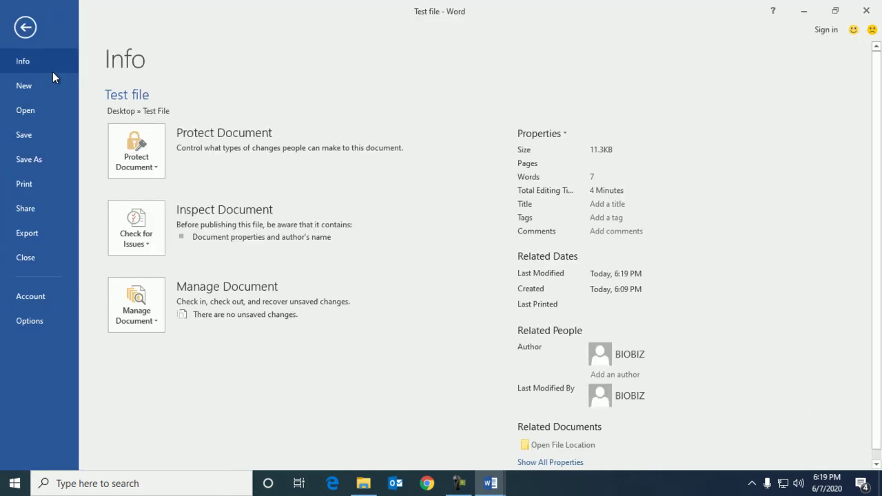
- Close Test file, then close Document3 and choose to save its changes
left_click(39, 258)
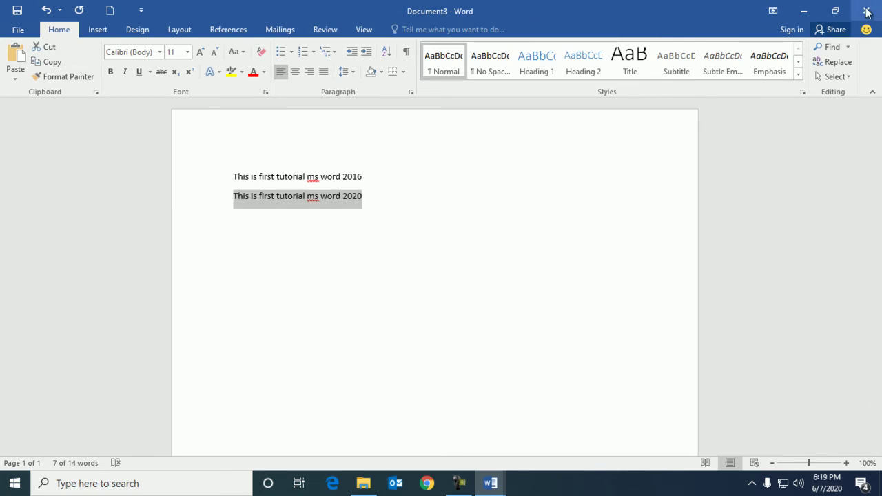
left_click(21, 29)
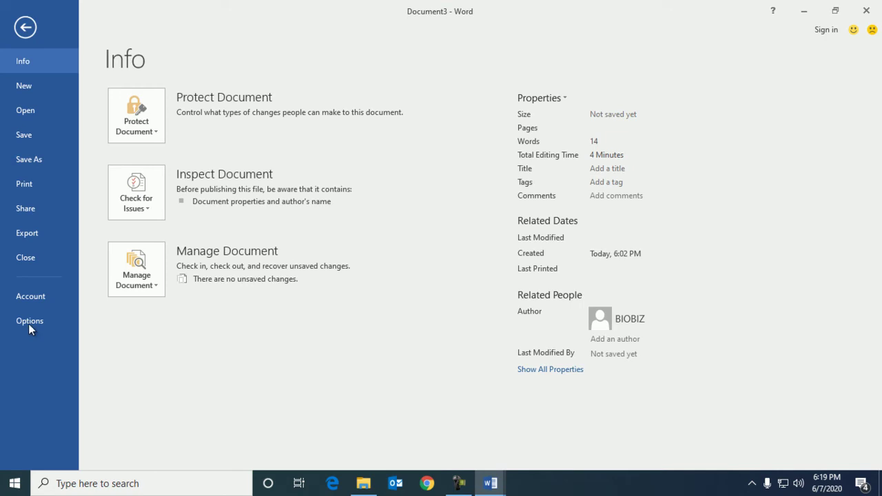
left_click(866, 13)
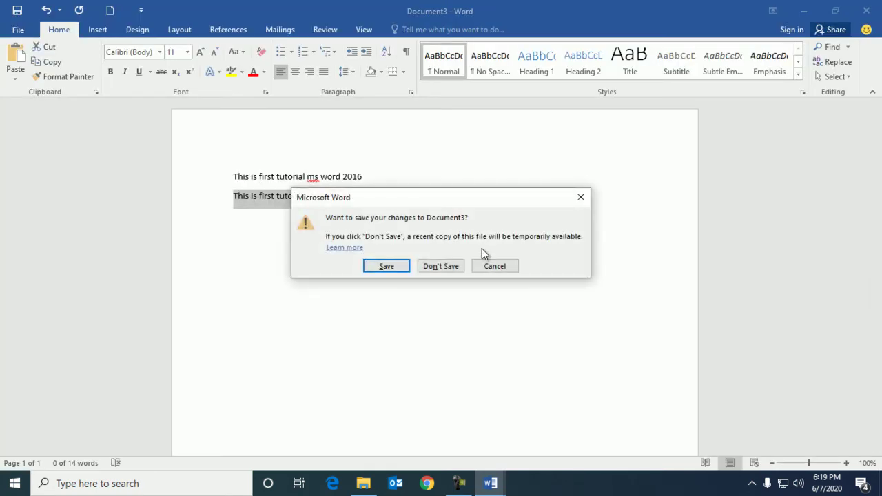
left_click(385, 269)
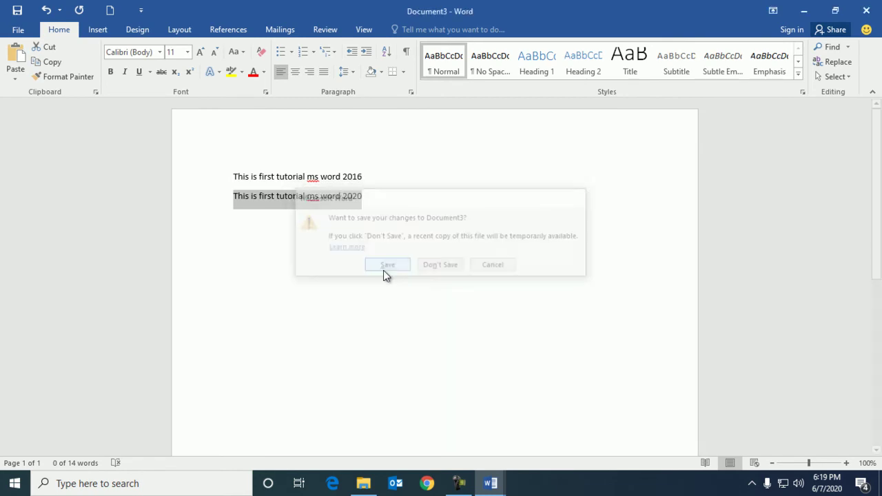
- Name the document 'test file 2' and save it in the Documents folder
left_click(213, 220)
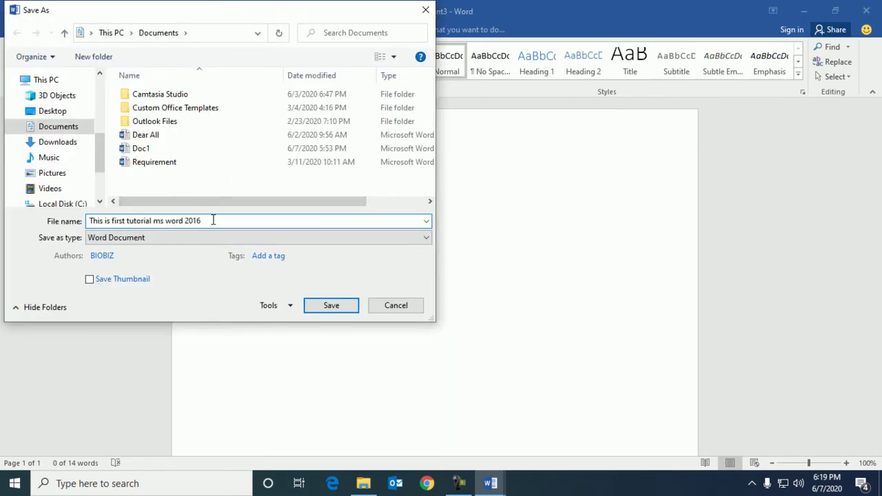
left_click_drag(251, 11, 286, 115)
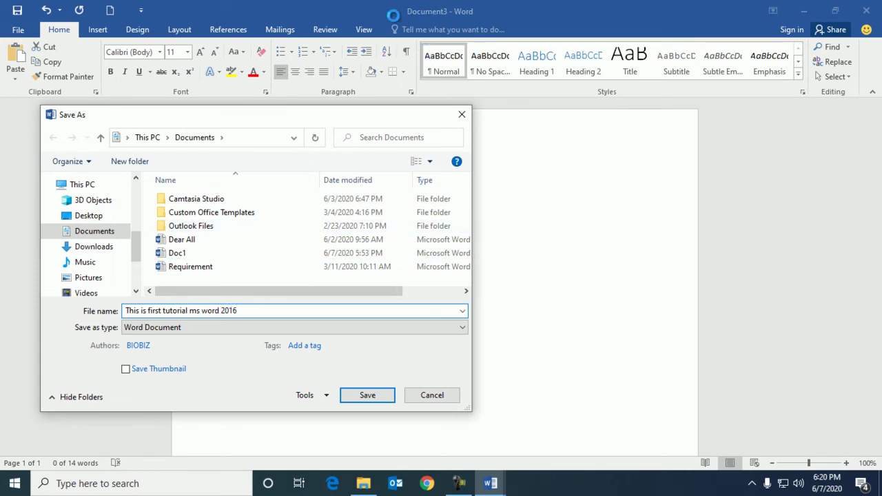
left_click_drag(250, 311, 109, 321)
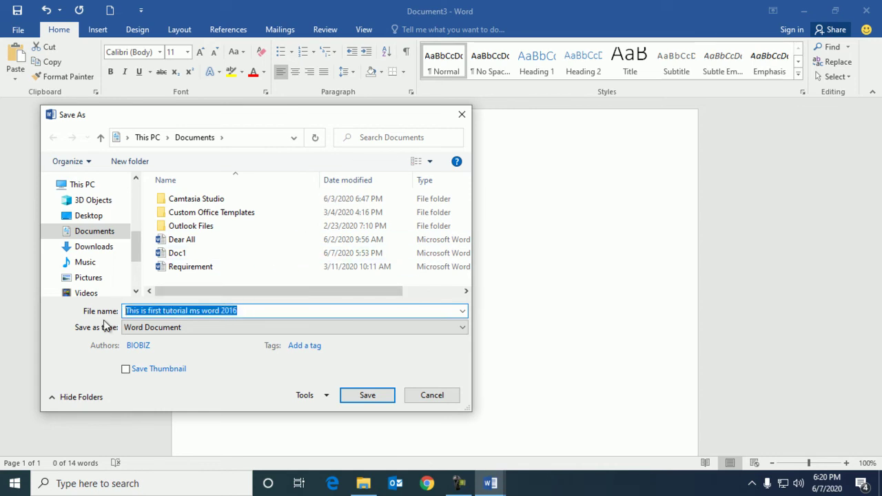
type("test file 2")
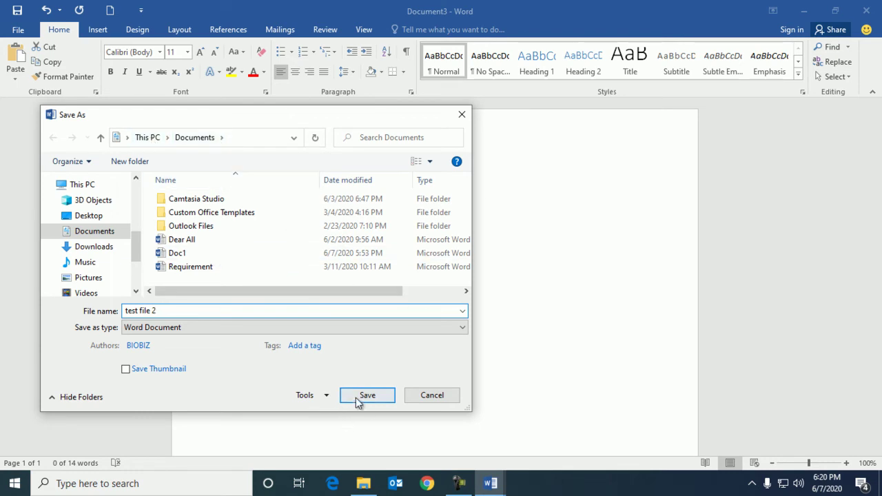
left_click_drag(159, 311, 60, 321)
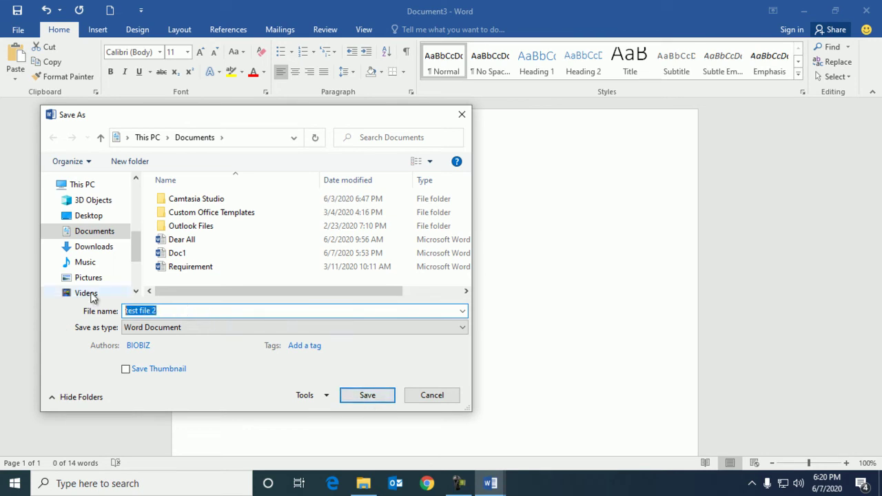
left_click(239, 137)
left_click(193, 139)
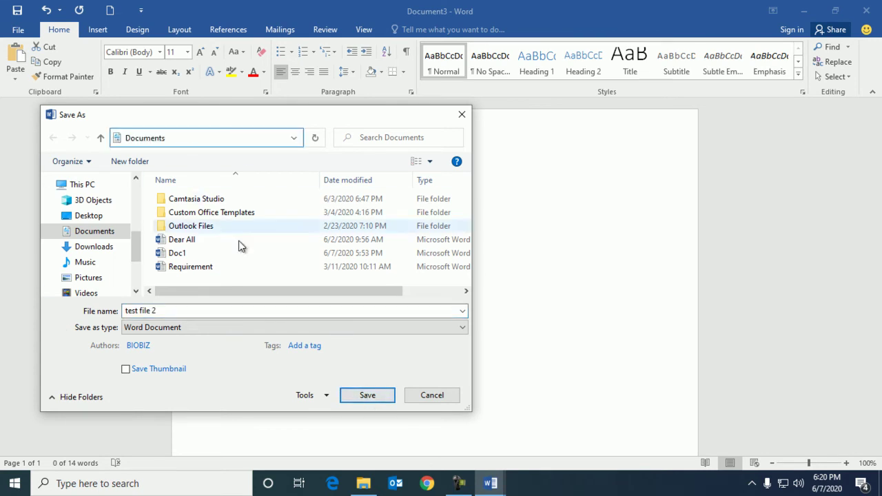
left_click(140, 312)
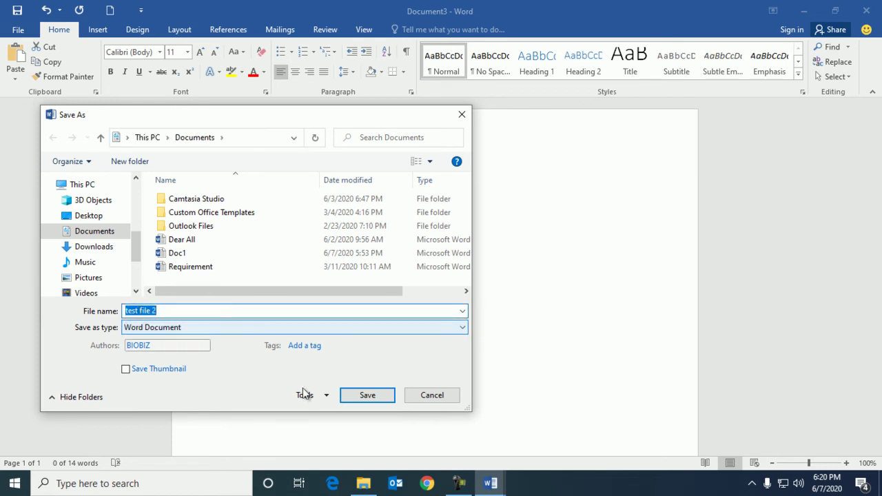
left_click(366, 396)
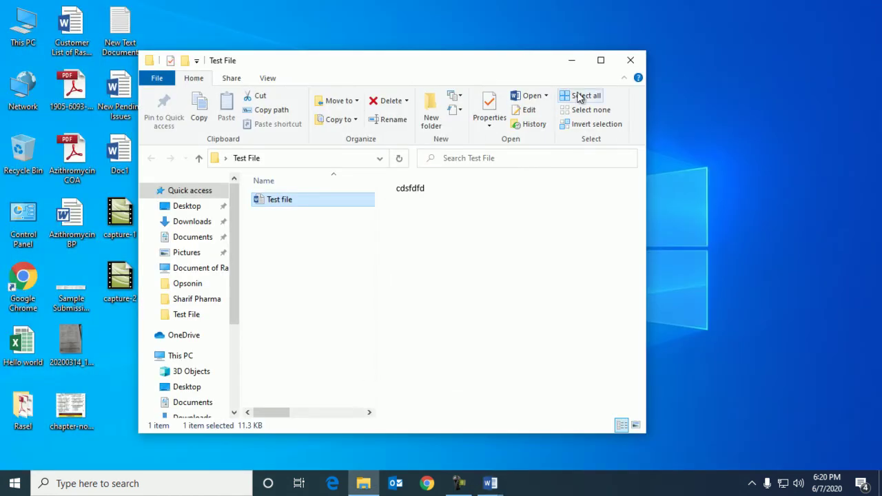
- Close the Test File folder and preview test file 2 in Documents via This PC
left_click(630, 60)
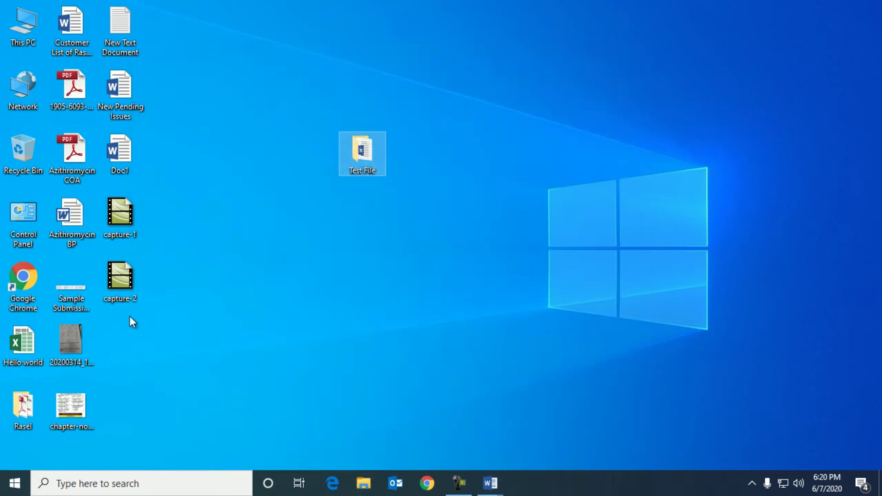
double_click(34, 31)
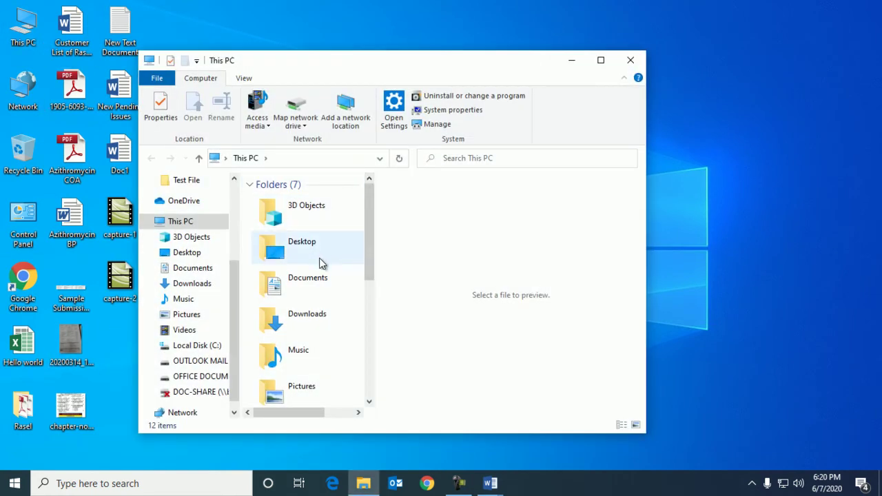
left_click(314, 287)
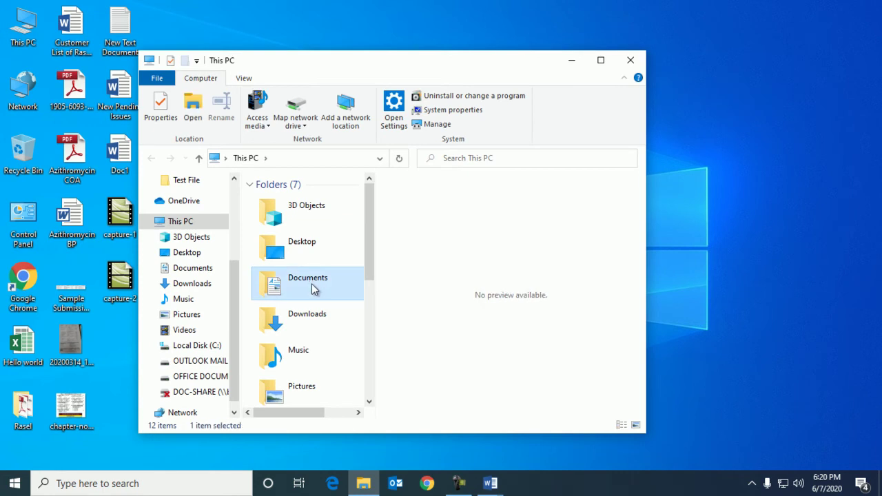
double_click(312, 288)
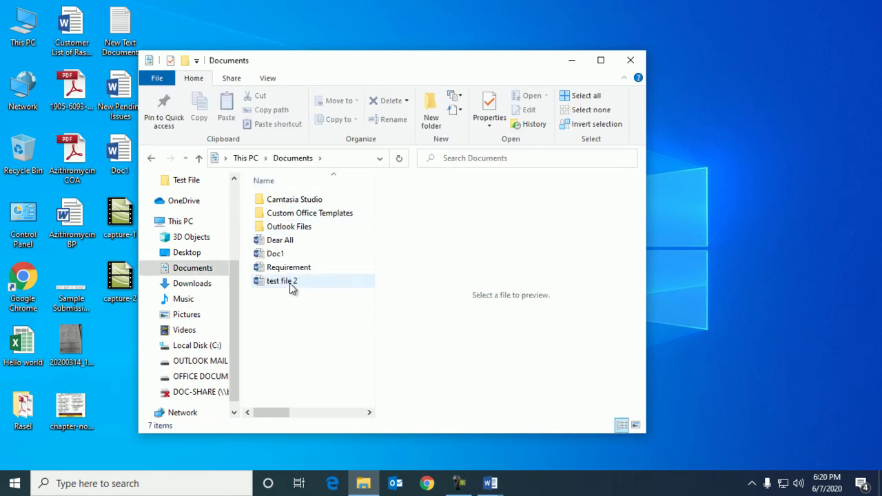
left_click(291, 287)
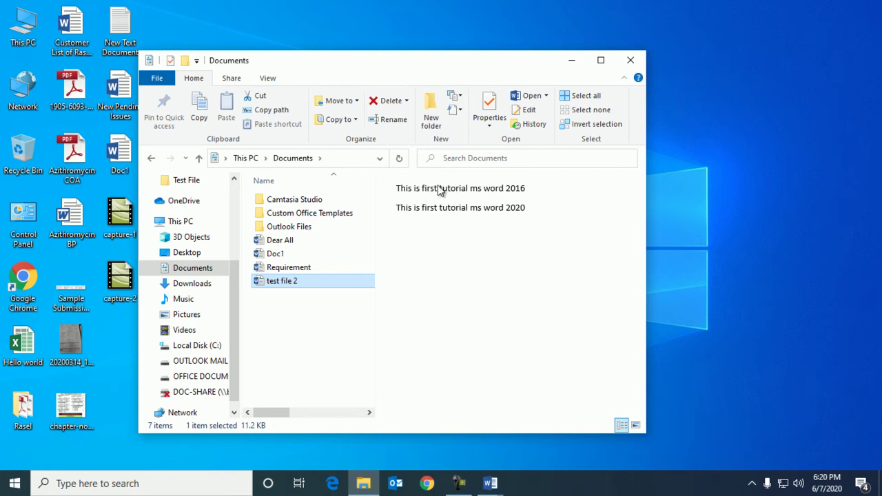
- Maximize the Documents window, preview the Requirement document, then close the window
left_click(601, 61)
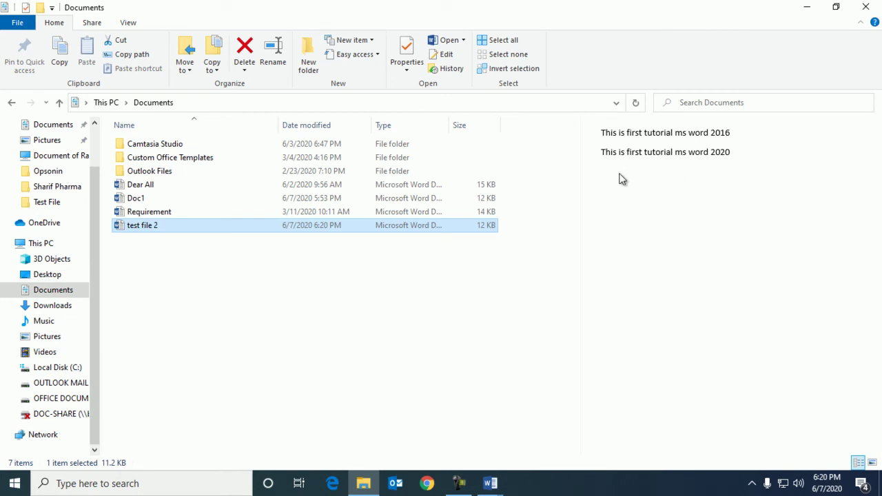
left_click(149, 213)
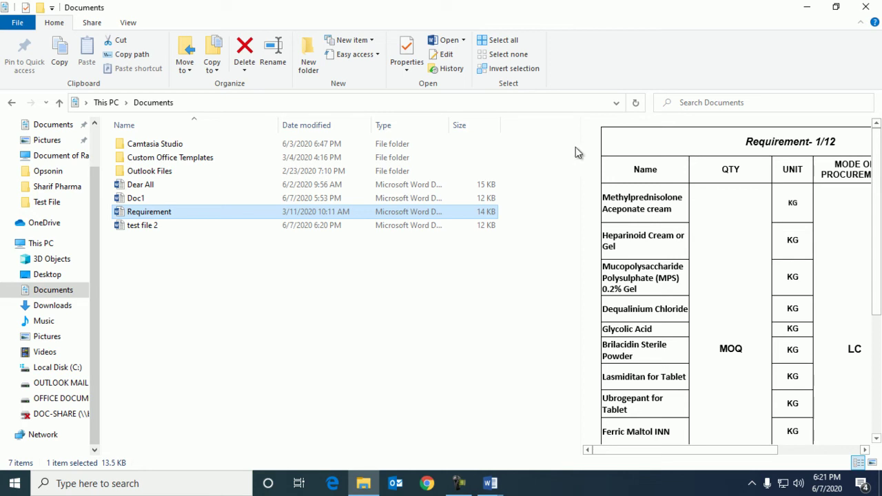
left_click(370, 293)
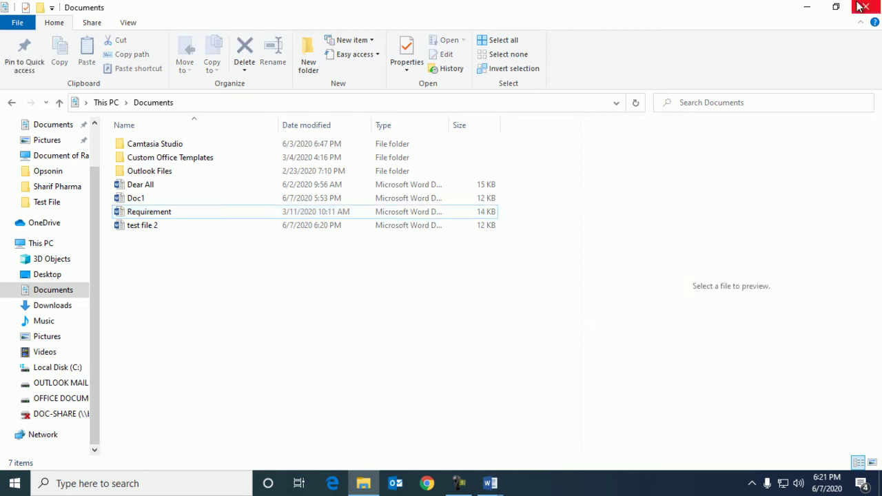
left_click(863, 7)
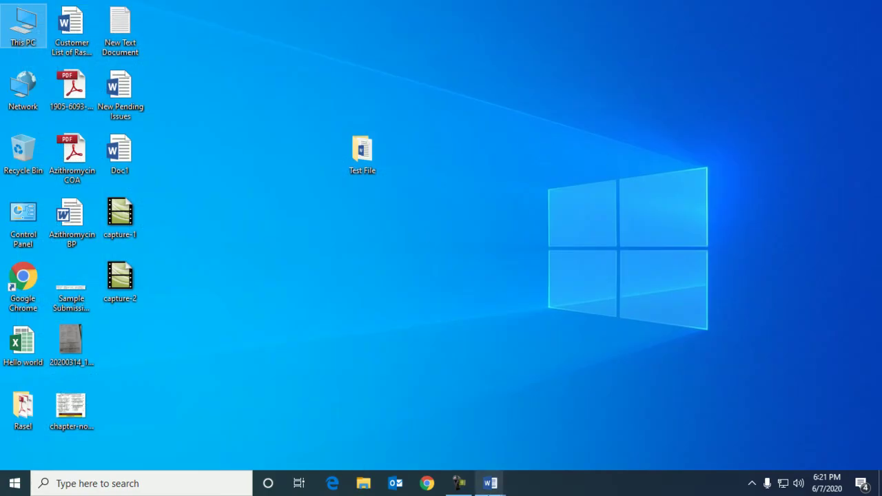
- Switch to Document2 and zoom to 284%, scrolling to its 2016 and 2020 lines
mouse_move(490, 483)
left_click(539, 441)
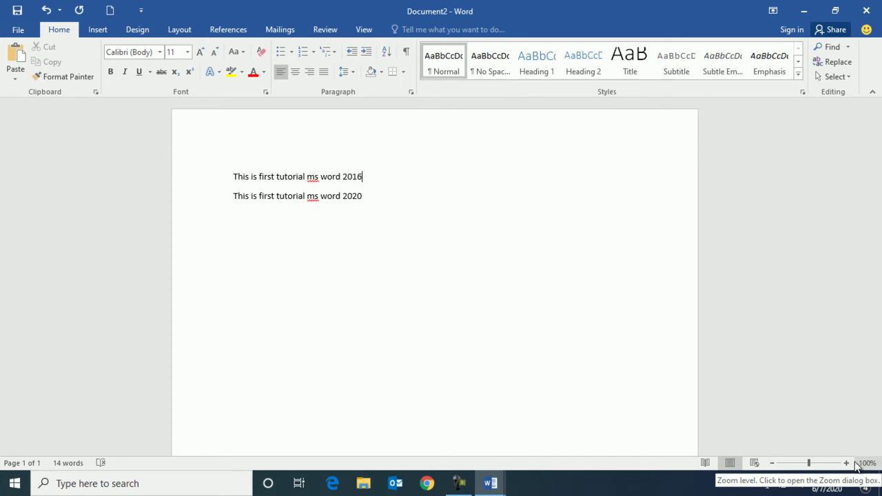
mouse_move(809, 467)
left_mouse_down()
mouse_move(834, 472)
mouse_move(822, 472)
left_mouse_up()
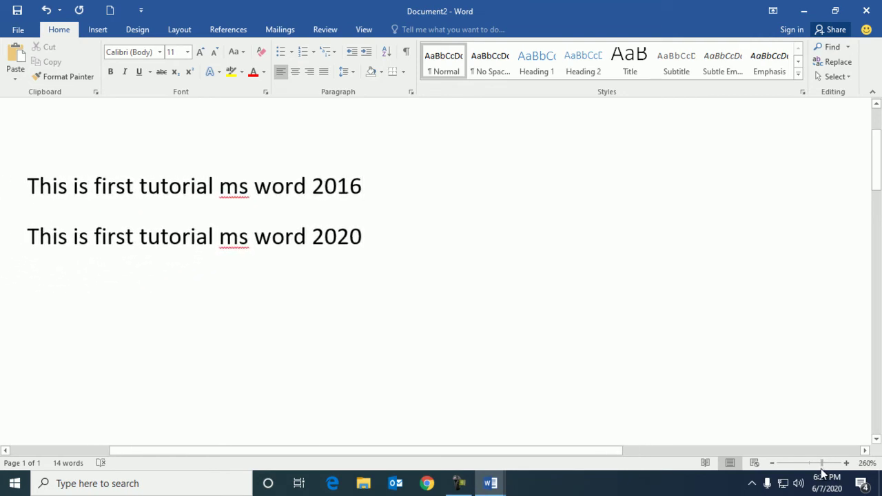
left_click_drag(822, 471, 811, 471)
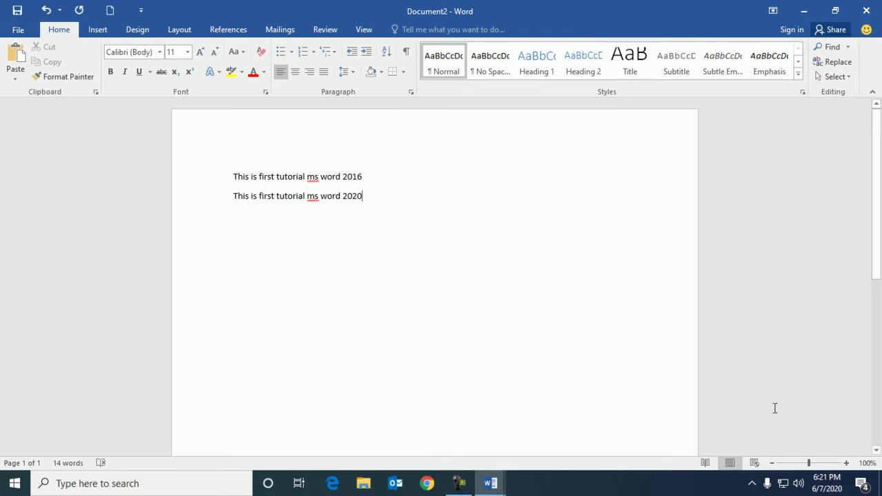
left_click_drag(809, 463, 826, 464)
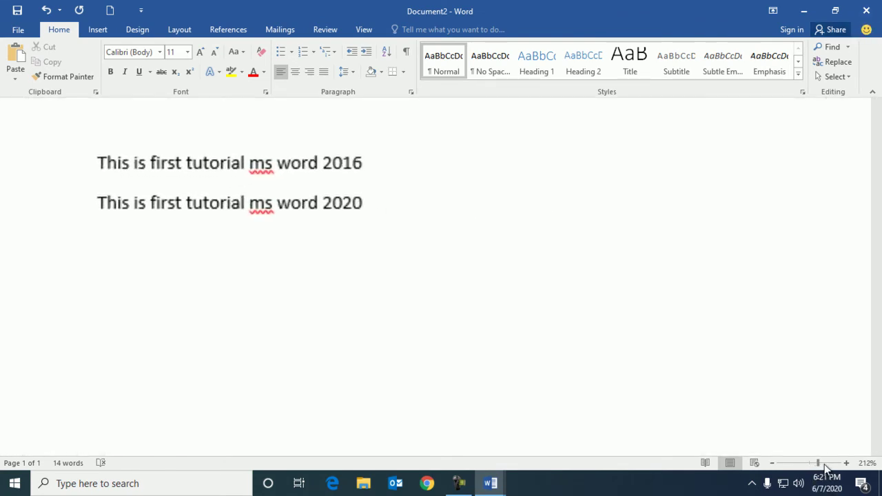
left_click_drag(876, 162, 875, 262)
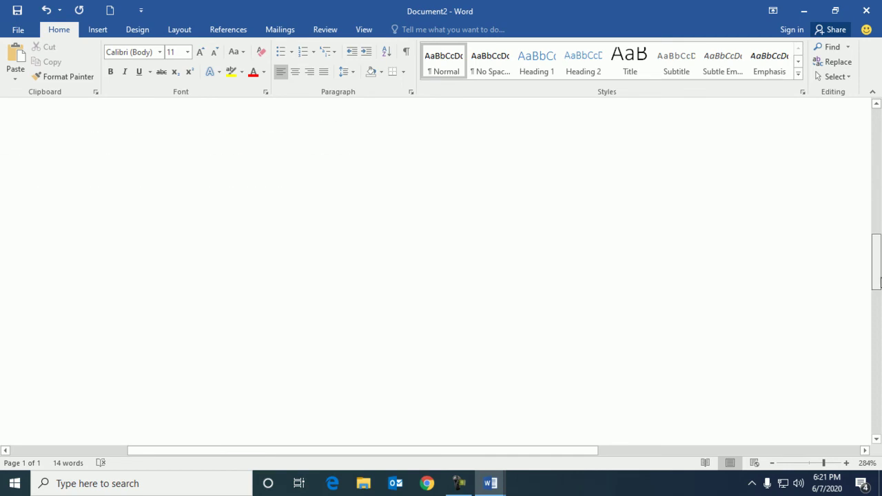
mouse_move(476, 451)
left_mouse_down()
mouse_move(340, 466)
mouse_move(475, 462)
mouse_move(338, 465)
left_mouse_up()
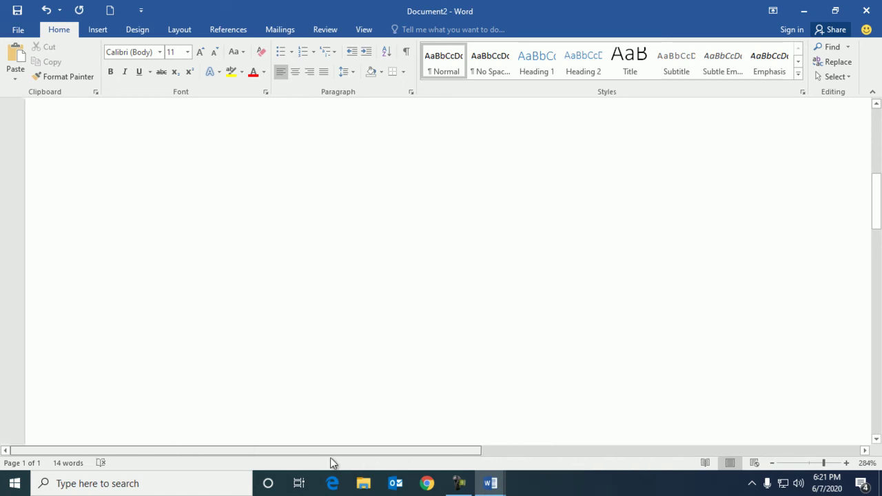
left_click_drag(877, 202, 880, 147)
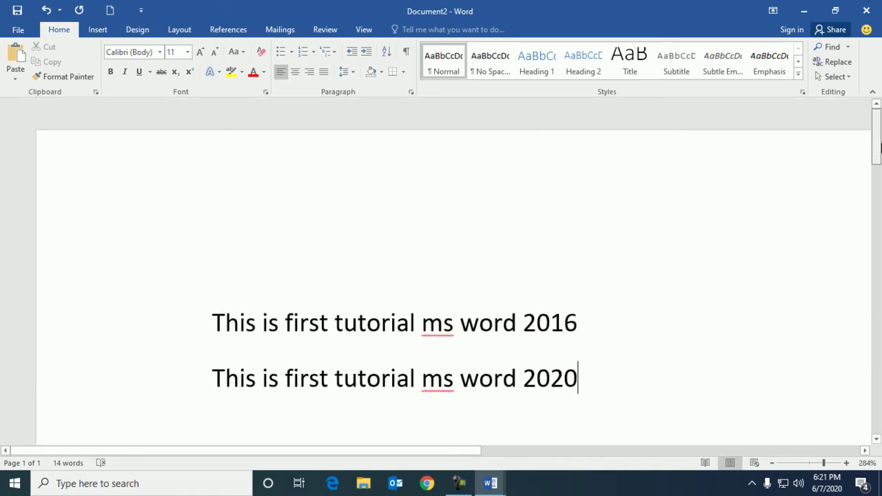
mouse_move(458, 452)
left_mouse_down()
mouse_move(542, 454)
mouse_move(414, 457)
left_mouse_up()
mouse_move(876, 148)
left_mouse_down()
mouse_move(879, 190)
mouse_move(877, 162)
left_mouse_up()
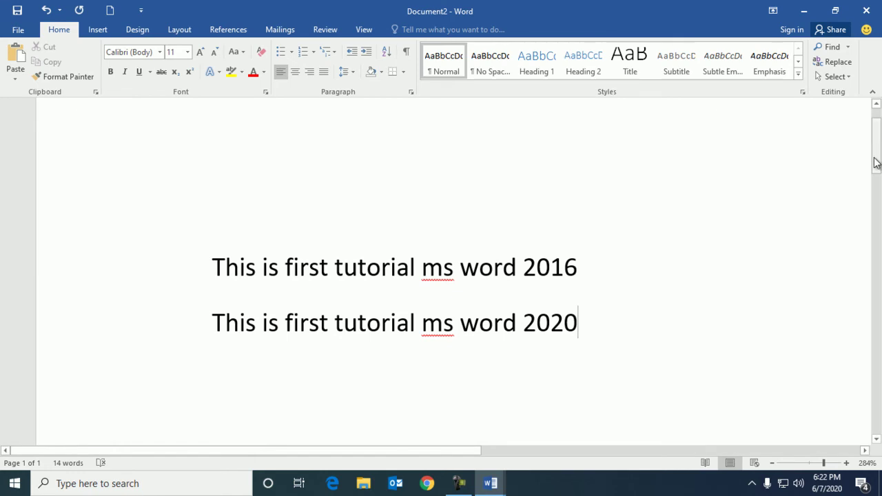
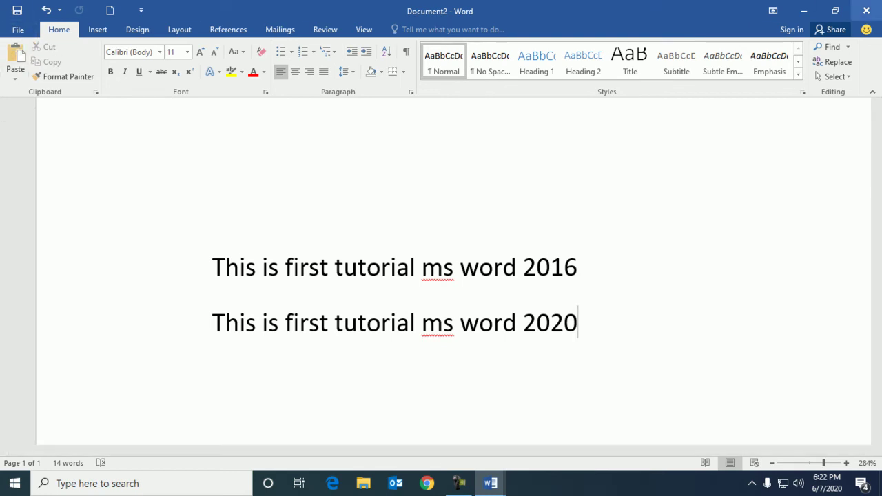
- Look through Word's File, Insert, Design and Layout tabs, then return to Home
left_click(20, 31)
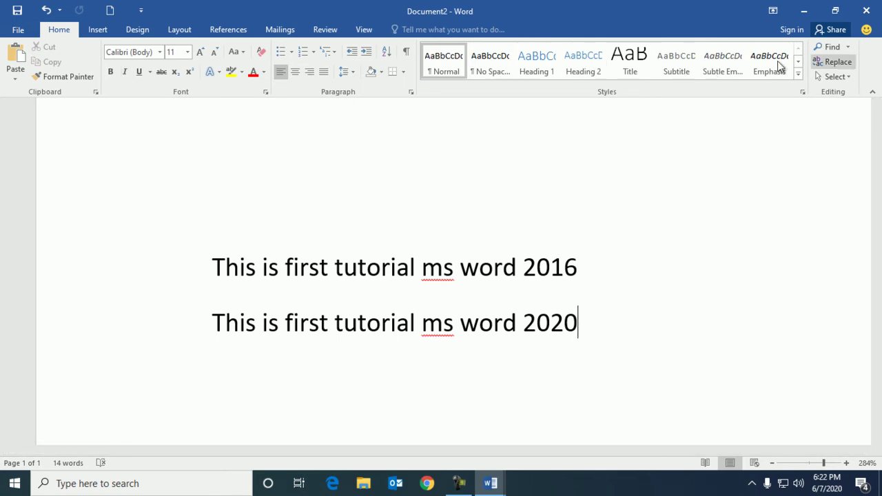
left_click(97, 32)
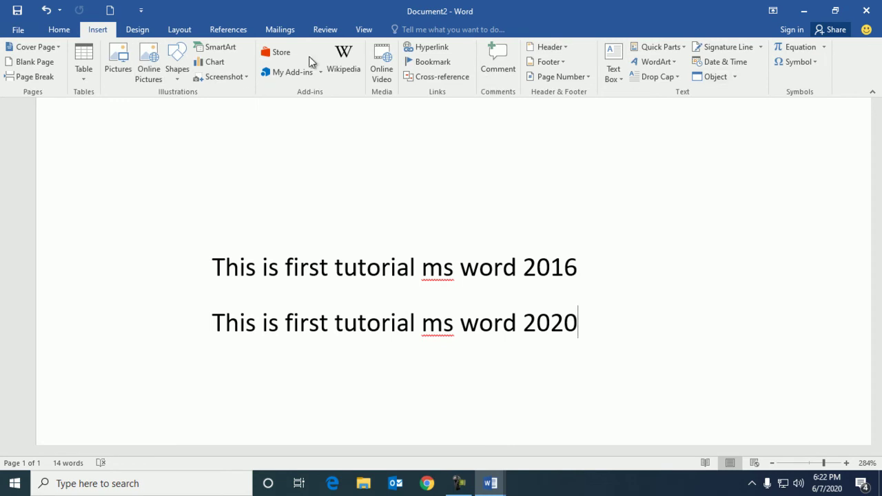
left_click(156, 32)
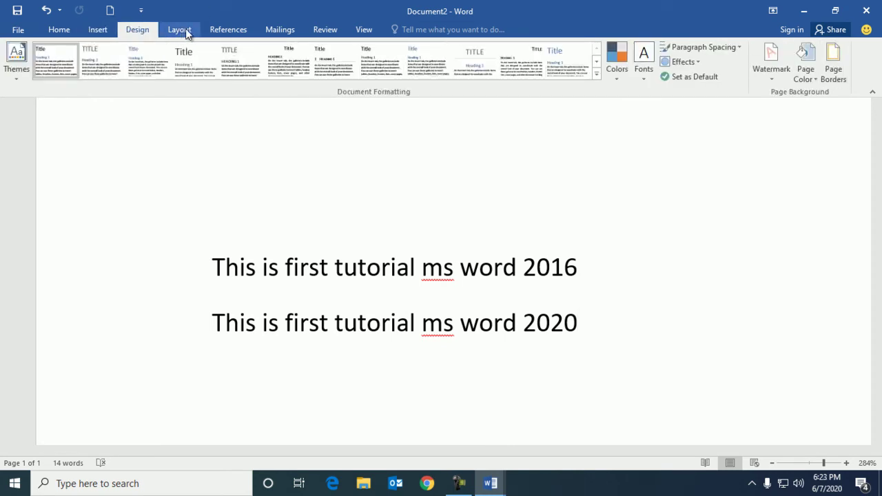
left_click(180, 31)
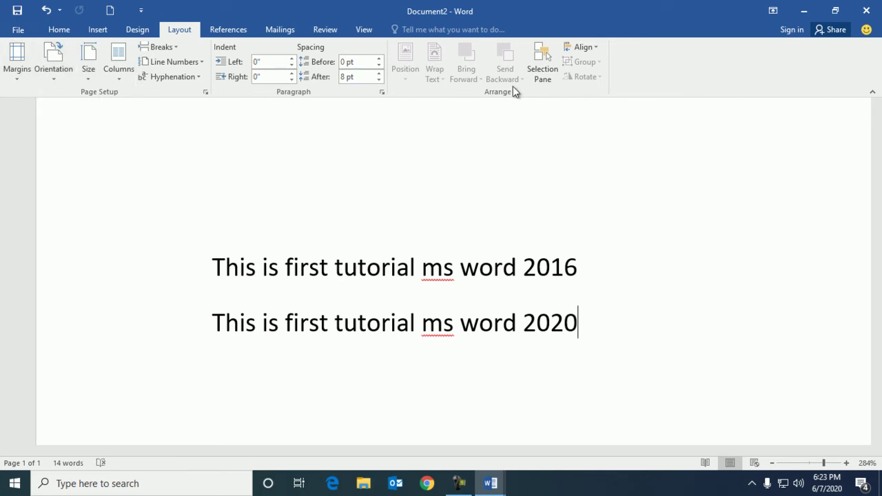
left_click(58, 31)
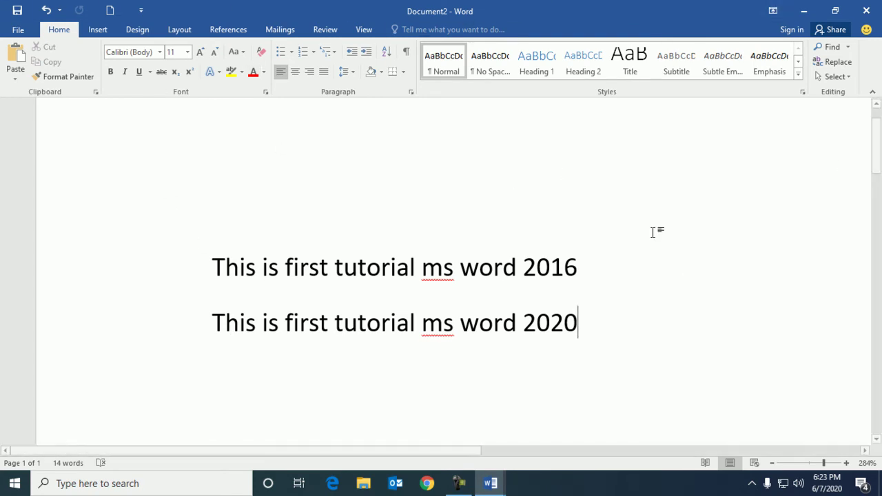
- Select both tutorial lines, then insert a page break after '2020'
left_click_drag(878, 157, 867, 237)
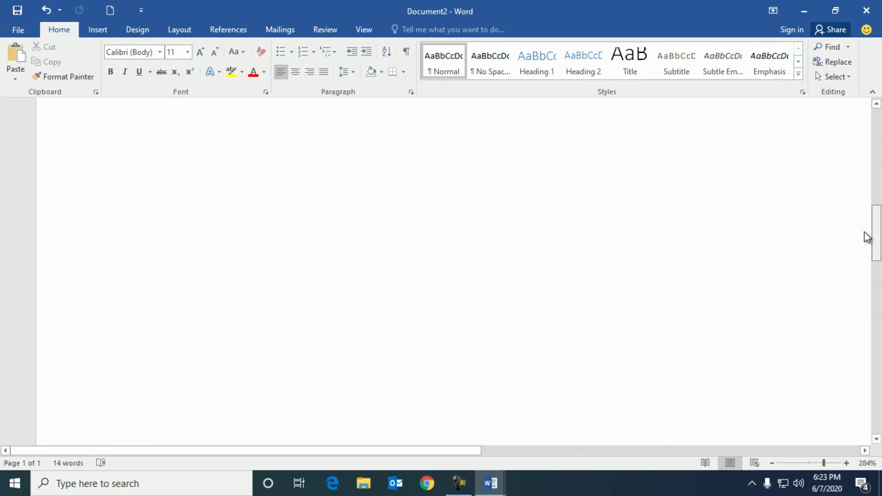
mouse_move(867, 237)
left_mouse_down()
mouse_move(862, 222)
mouse_move(875, 416)
mouse_move(875, 343)
left_mouse_up()
mouse_move(449, 451)
left_mouse_down()
mouse_move(753, 449)
mouse_move(390, 473)
left_mouse_up()
left_click_drag(876, 311, 875, 127)
mouse_move(469, 451)
left_mouse_down()
mouse_move(806, 462)
mouse_move(486, 457)
left_mouse_up()
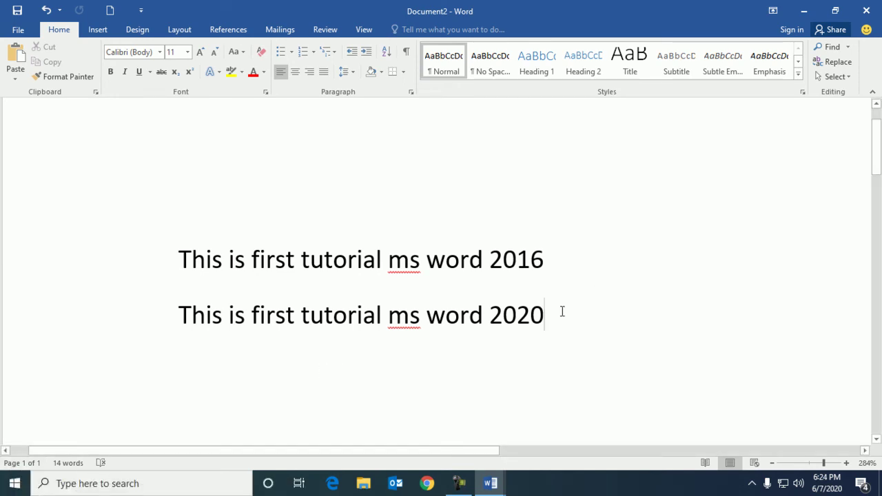
triple_click(103, 270)
key("ctrl+c")
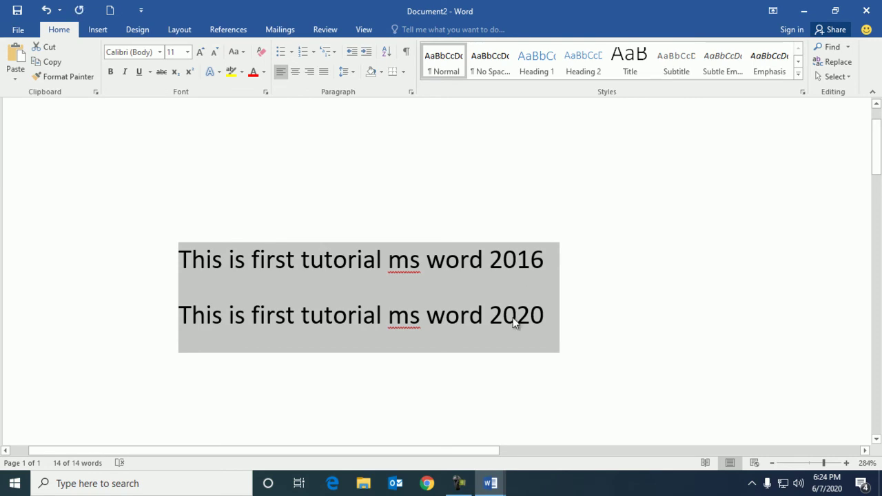
left_click(571, 314)
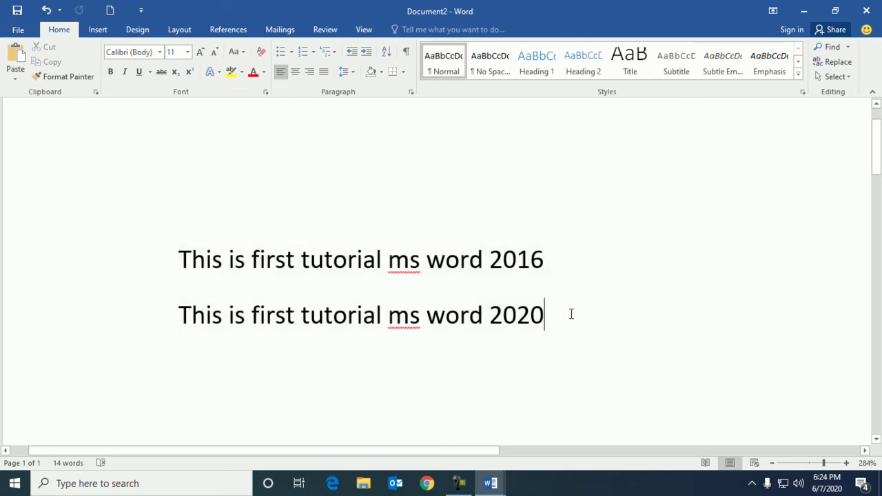
key("ctrl+Return")
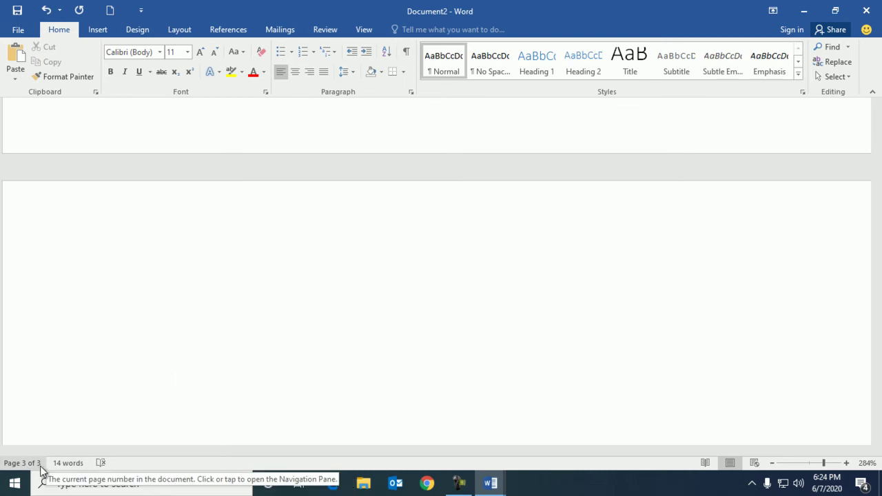
- Paste the two tutorial lines onto the new page, add another page break, and show page thumbnails
key("ctrl+v")
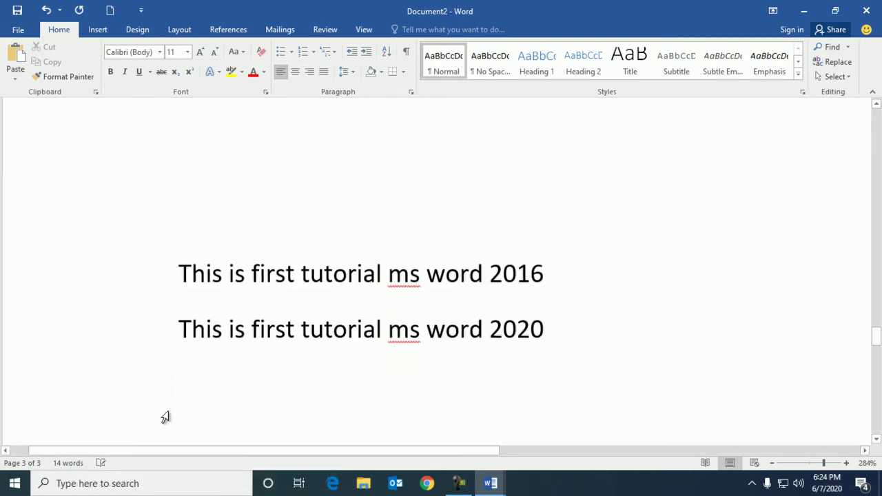
key("ctrl+Return")
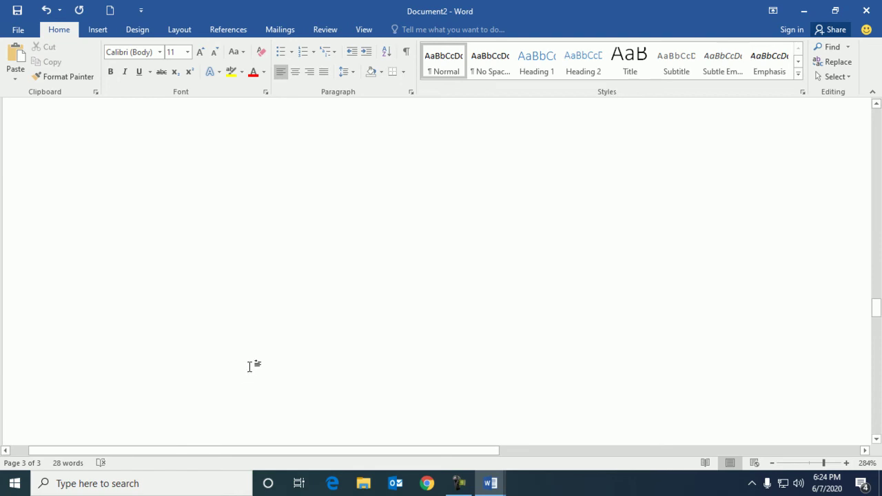
left_click(22, 464)
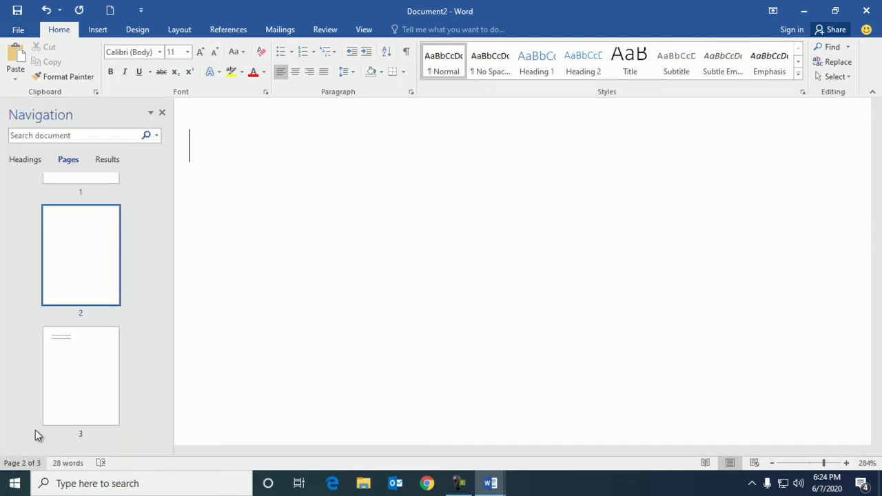
left_click_drag(163, 324, 156, 228)
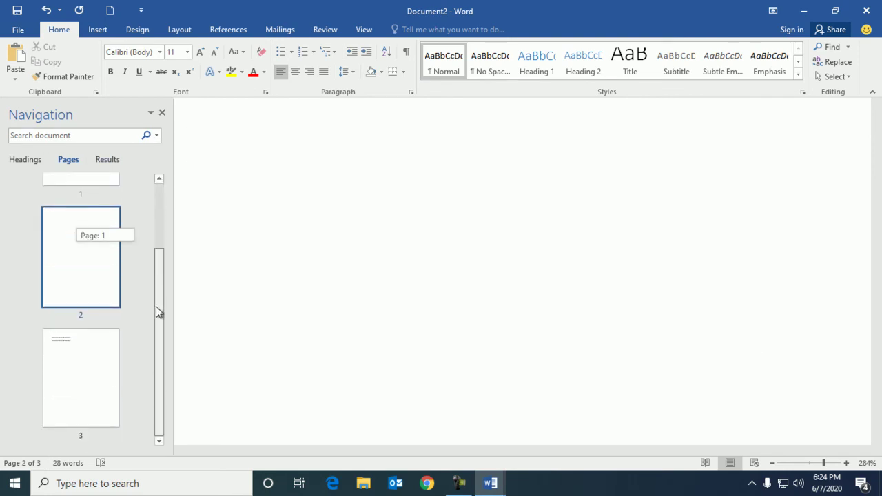
left_click_drag(158, 265, 154, 221)
- Browse the thumbnails of pages 1, 2 and 3, zooming out and back in
left_click(90, 227)
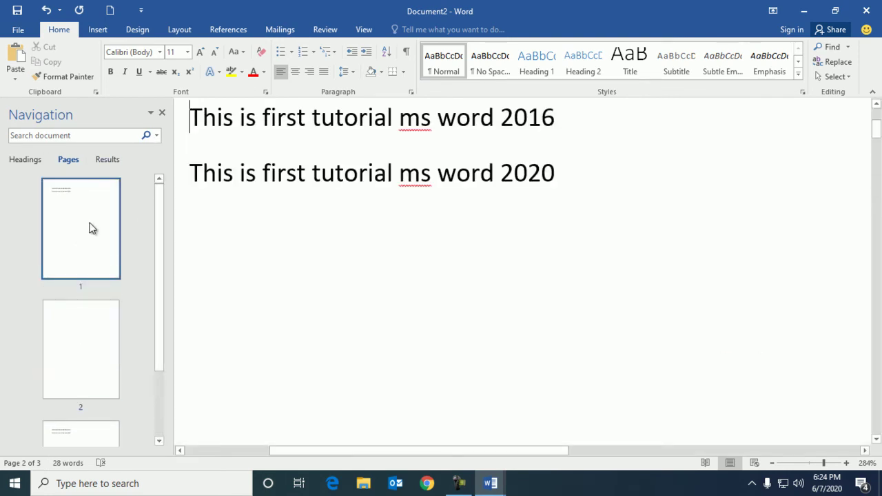
left_click(75, 352)
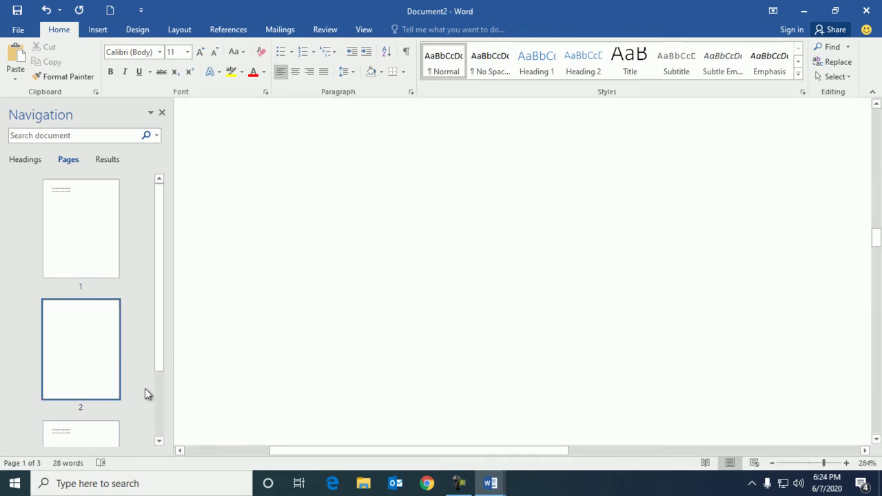
scroll(325, 217, "left", 5)
left_click_drag(824, 465, 792, 462)
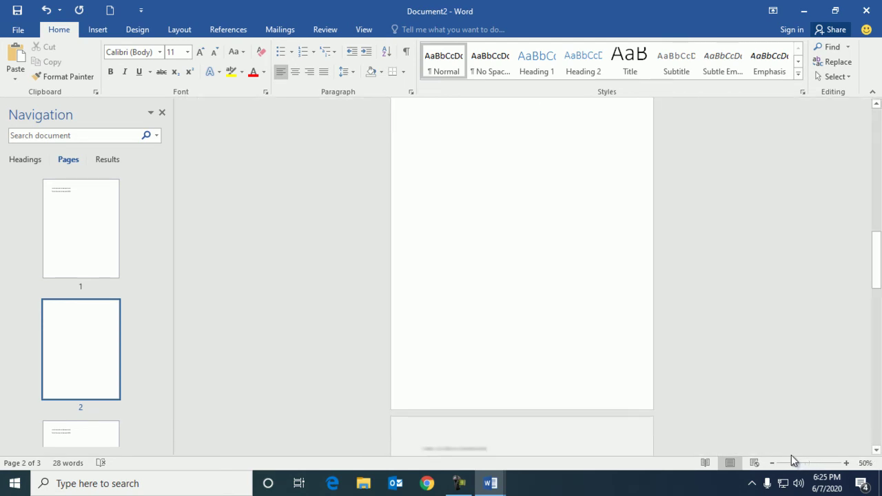
left_click_drag(880, 305, 876, 286)
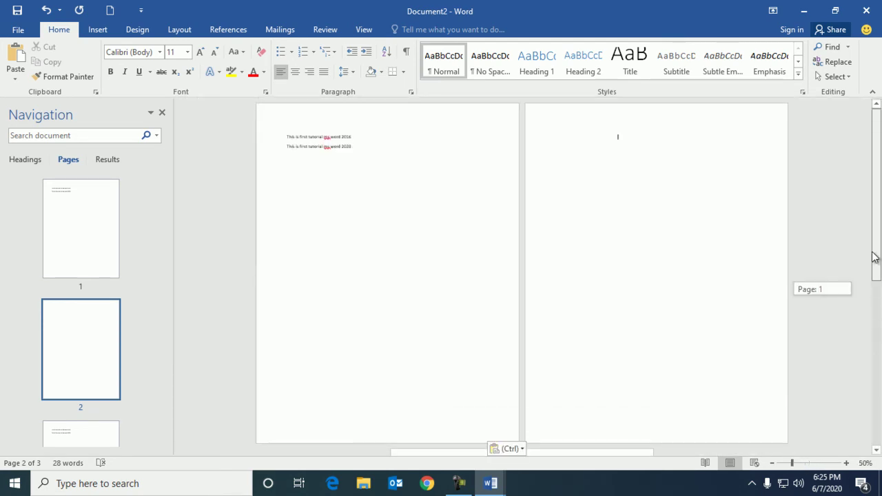
mouse_move(793, 463)
left_mouse_down()
mouse_move(816, 473)
mouse_move(809, 464)
left_mouse_up()
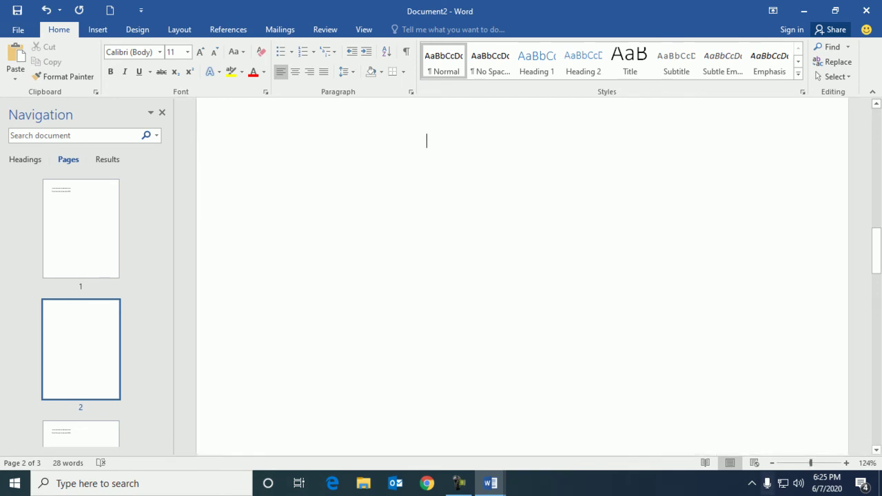
left_click(80, 434)
- Place the caret in page 3's first line, then scroll back up to page 1
scroll(510, 301, "down", 1)
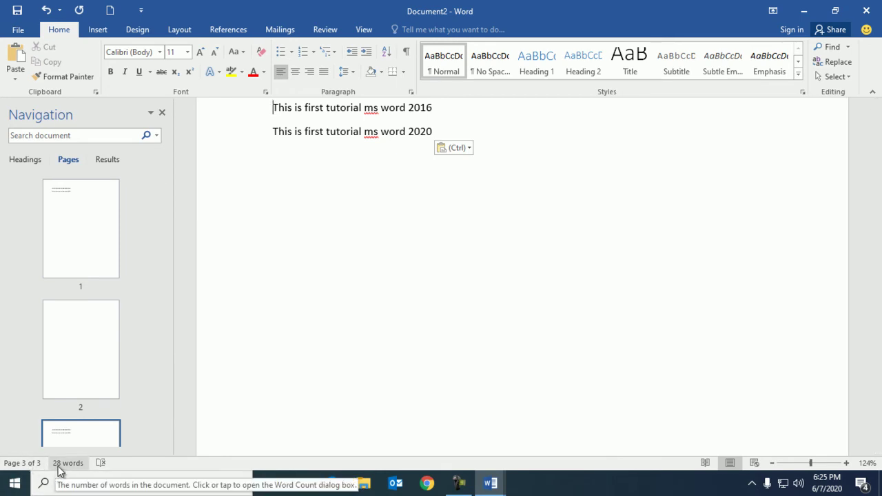
left_click(364, 110)
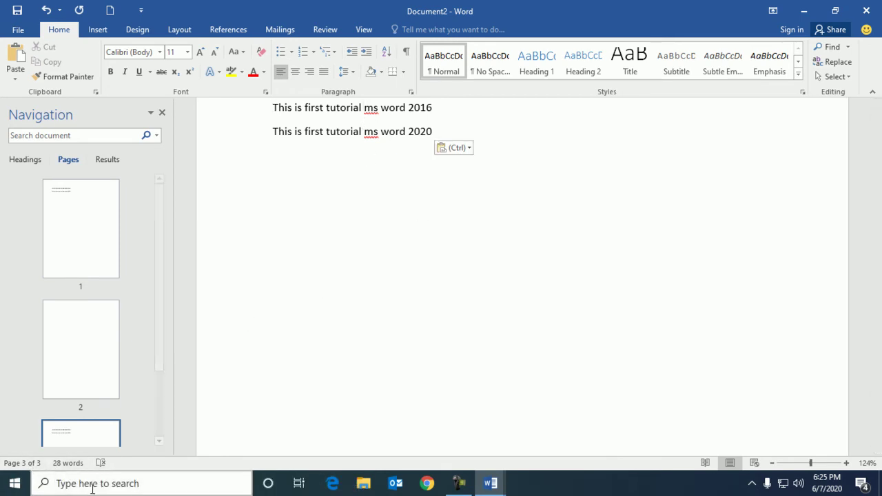
scroll(459, 303, "up", 3)
scroll(459, 313, "up", 5)
scroll(444, 315, "up", 5)
scroll(443, 311, "up", 5)
scroll(443, 314, "up", 3)
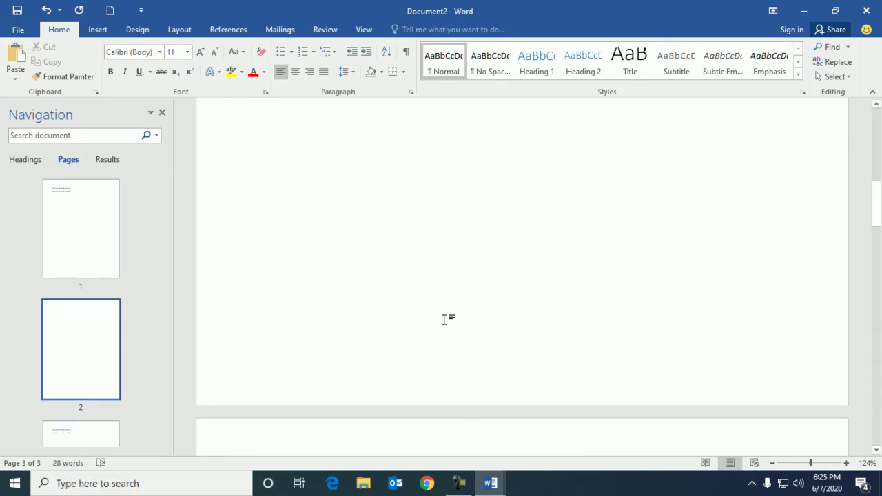
scroll(445, 323, "up", 5)
scroll(434, 289, "up", 6)
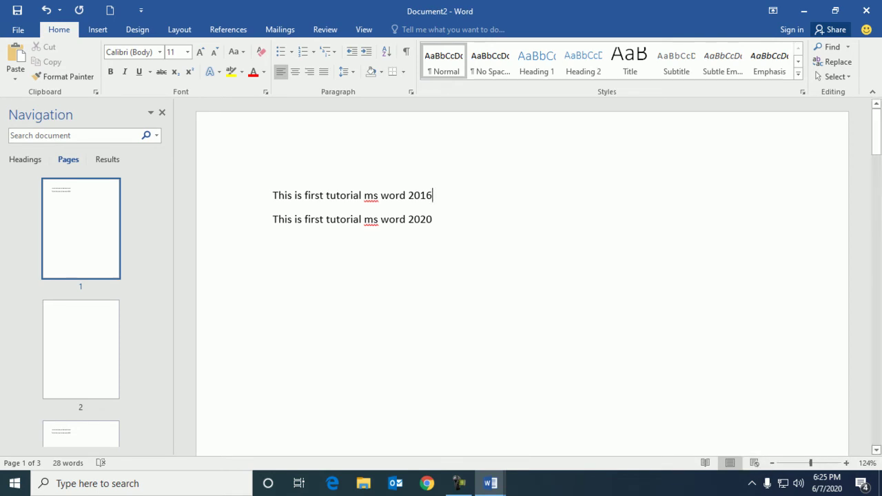
- Zoom to about 98% and close the page thumbnails pane
left_click(809, 463)
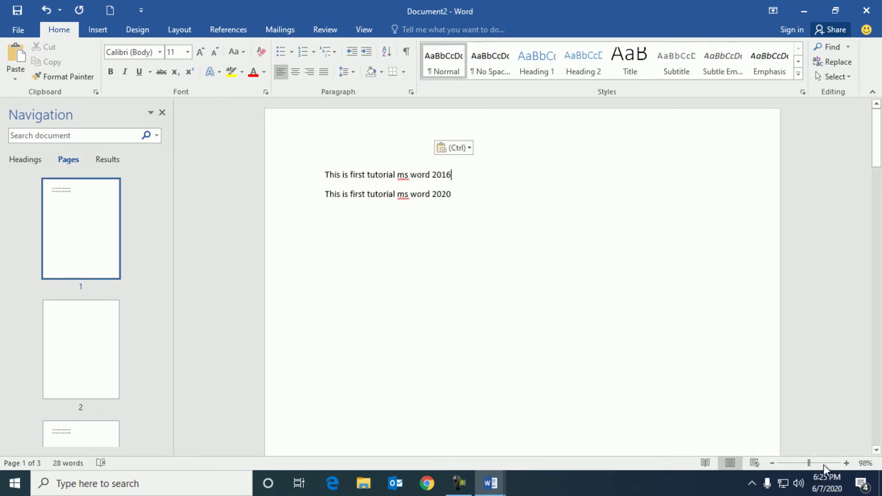
mouse_move(821, 468)
left_mouse_down()
mouse_move(802, 469)
mouse_move(810, 467)
left_mouse_up()
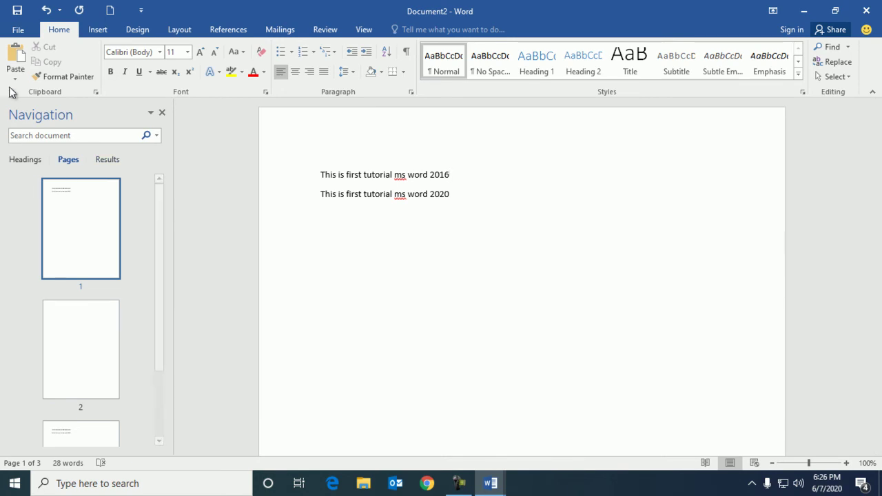
left_click(162, 112)
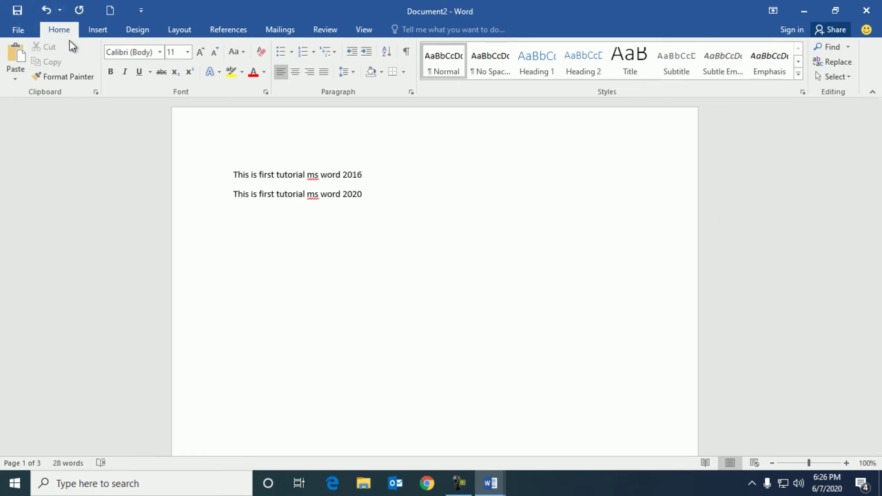
- Find Snipping Tool by searching 'sc', launch it and start a new snip
left_click(93, 484)
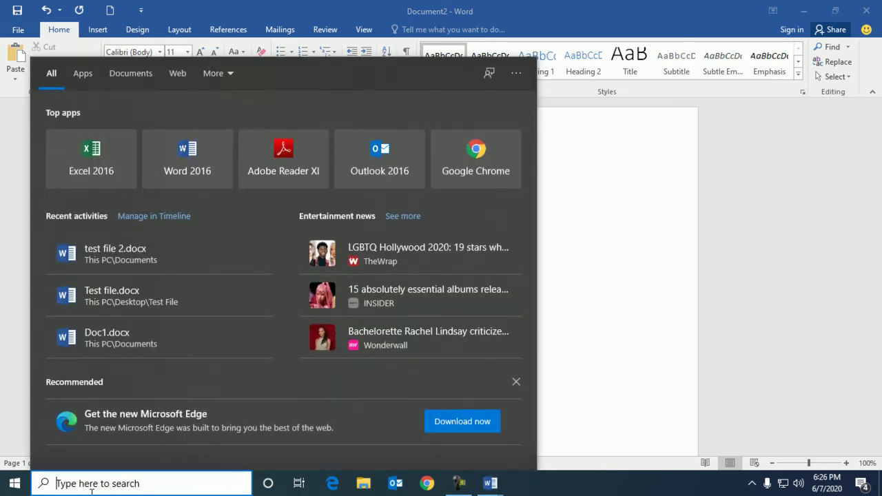
type("sc")
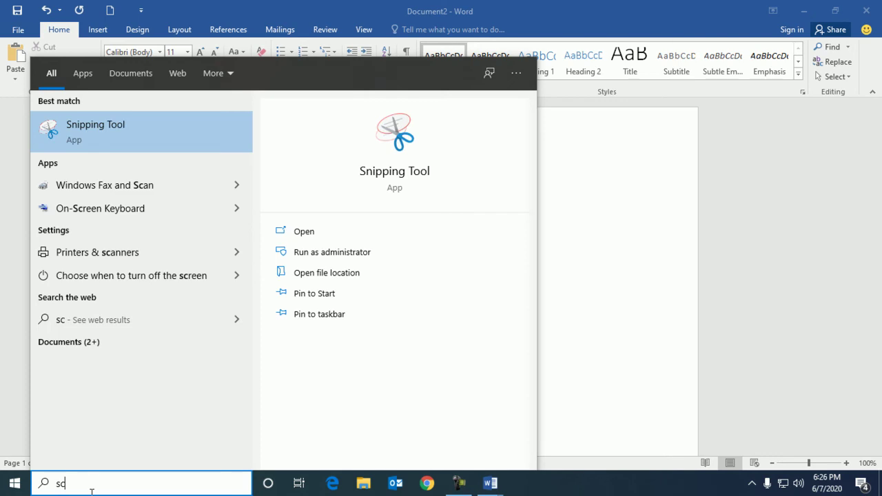
left_click(105, 134)
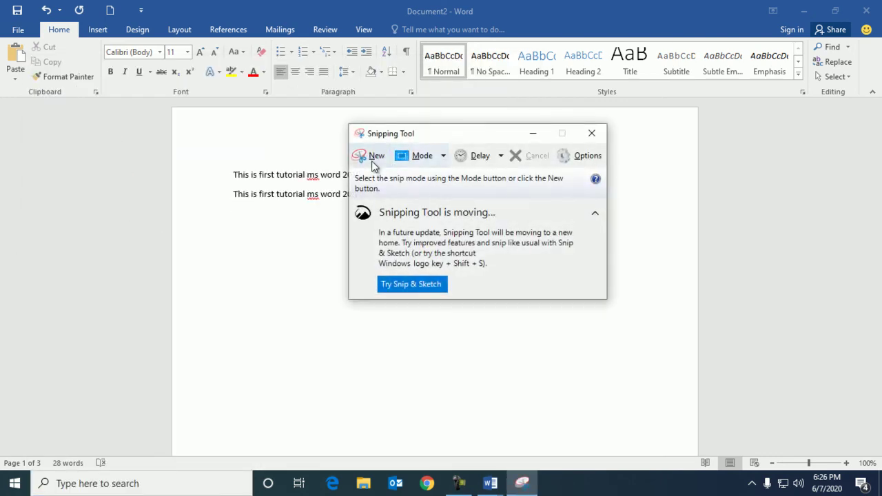
left_click(362, 158)
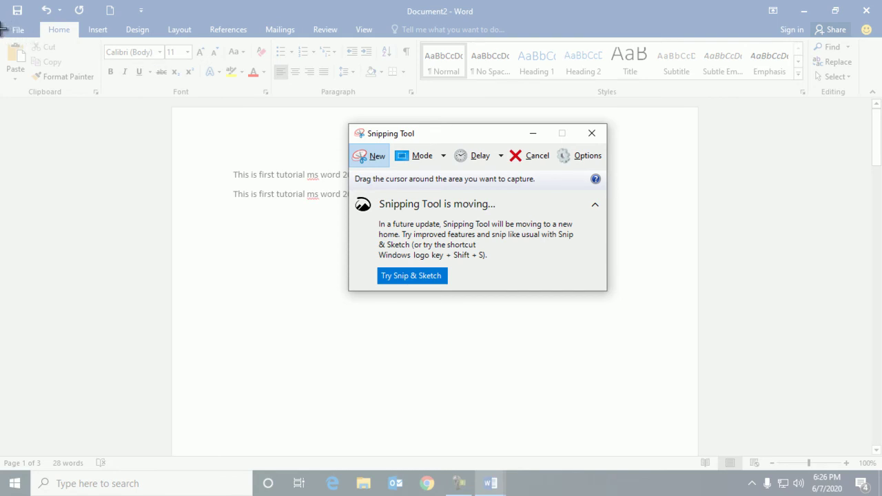
- Snip Word's ribbon, circle it with a blue pen loop, and start another snip
mouse_move(1, 23)
left_mouse_down()
mouse_move(39, 75)
mouse_move(193, 90)
mouse_move(560, 93)
mouse_move(697, 80)
mouse_move(875, 95)
mouse_move(876, 277)
mouse_move(877, 97)
left_mouse_up()
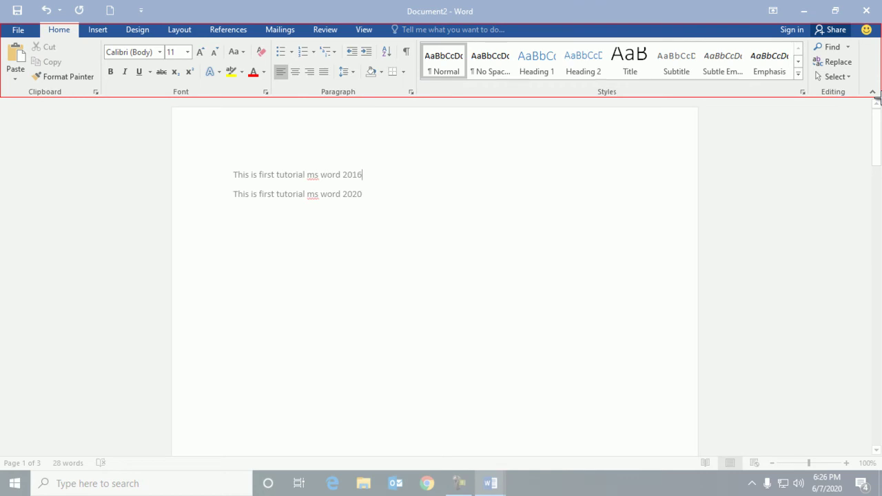
left_click_drag(876, 97, 877, 97)
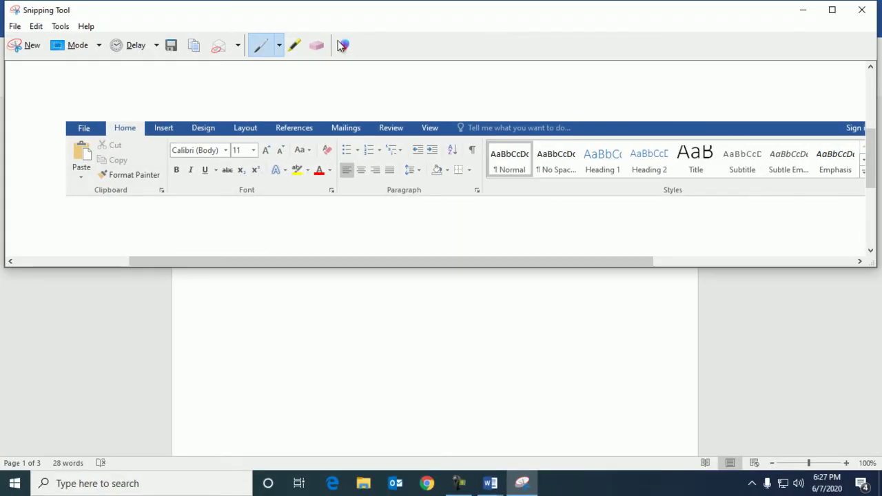
left_click_drag(368, 6, 368, 6)
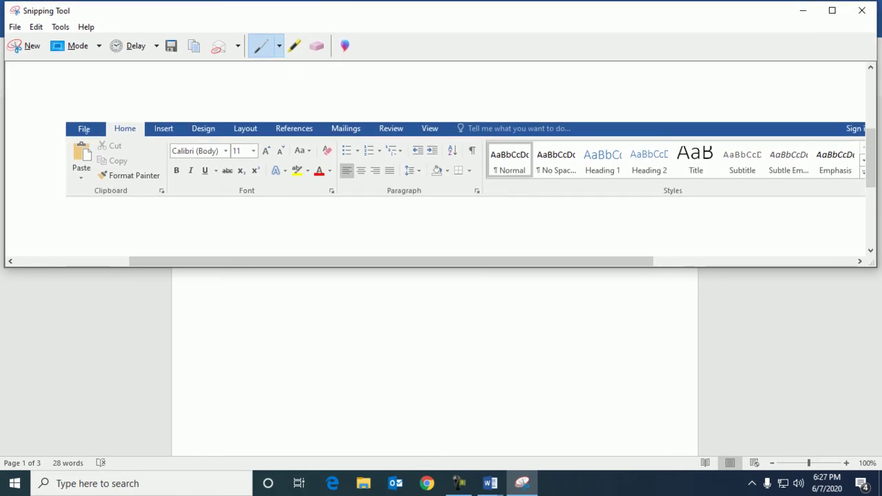
left_click_drag(59, 109, 877, 155)
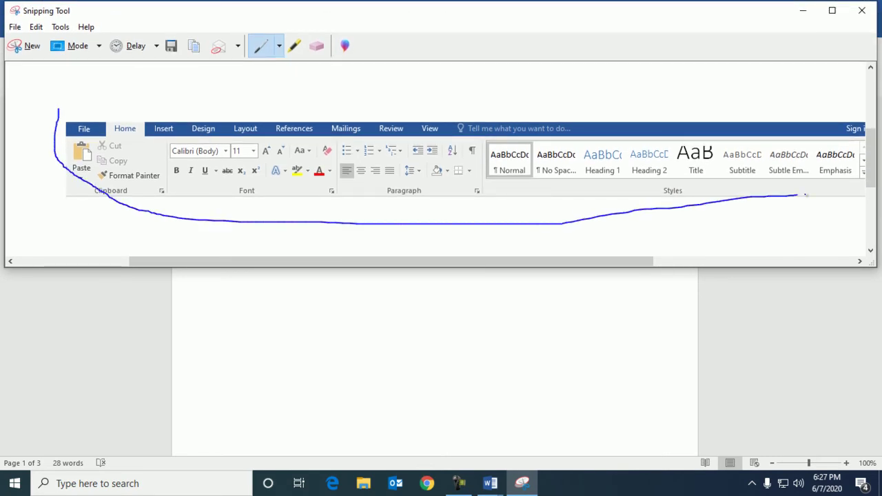
left_click_drag(877, 155, 58, 110)
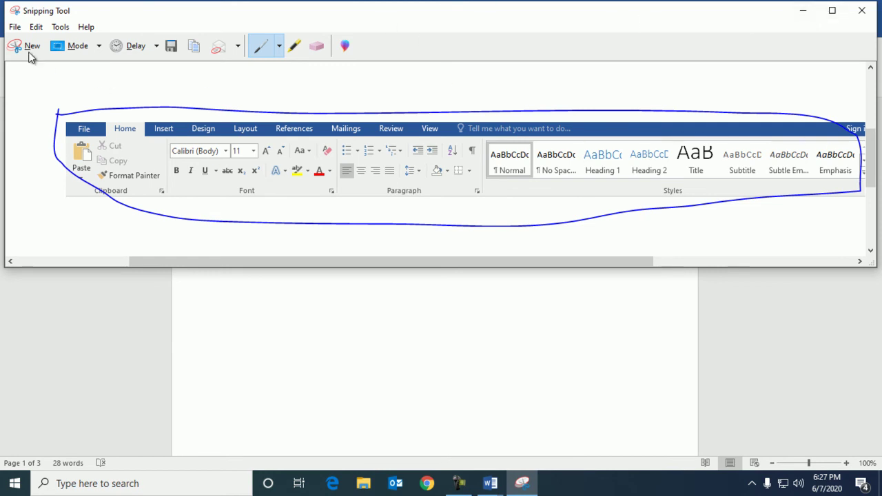
left_click(28, 50)
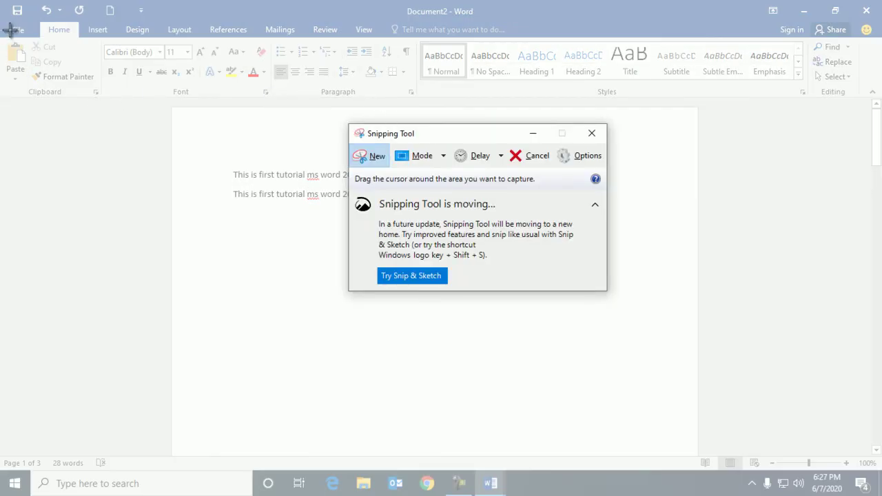
- Capture Word's tab row as a snip and circle it in blue ink
left_click_drag(3, 22, 877, 35)
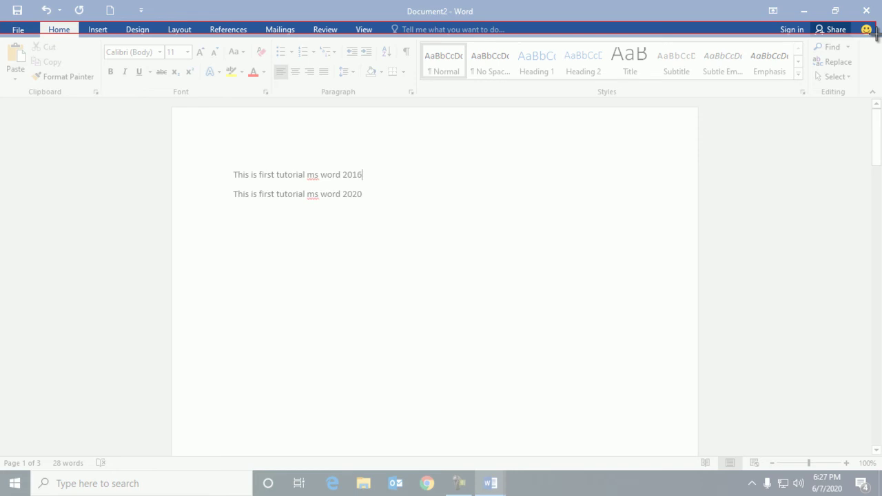
left_click_drag(873, 35, 874, 39)
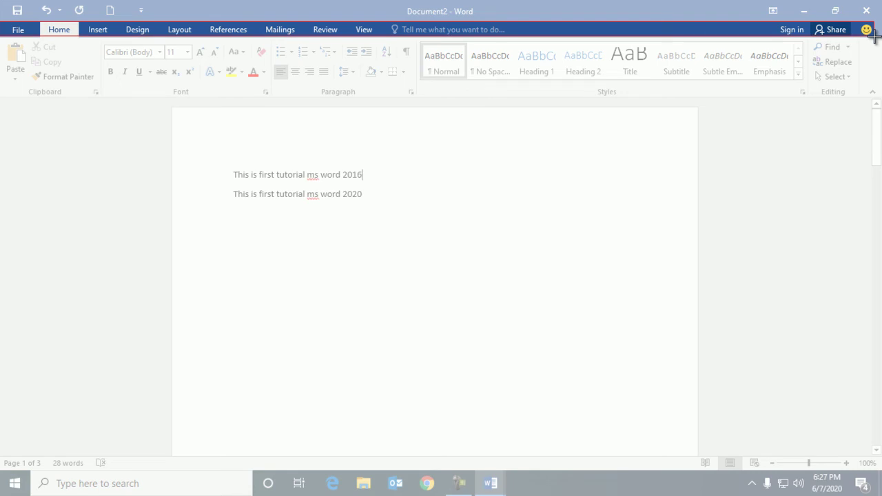
left_click_drag(874, 36, 873, 37)
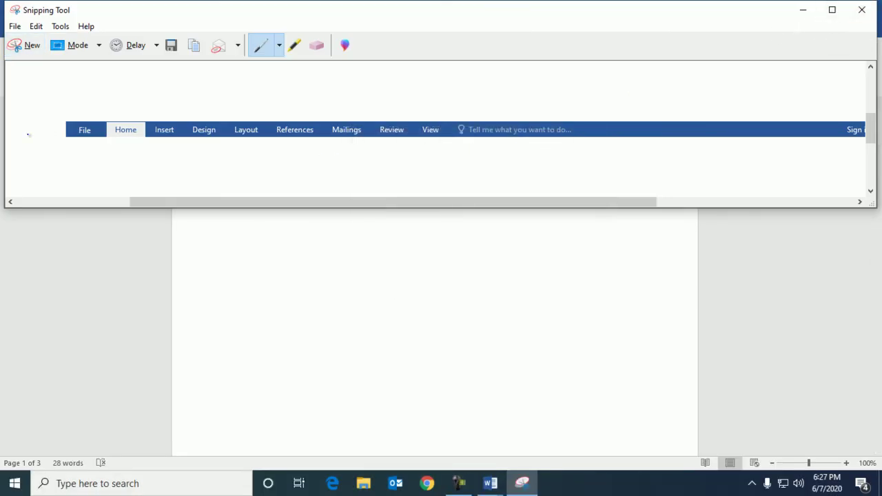
left_click_drag(49, 114, 50, 111)
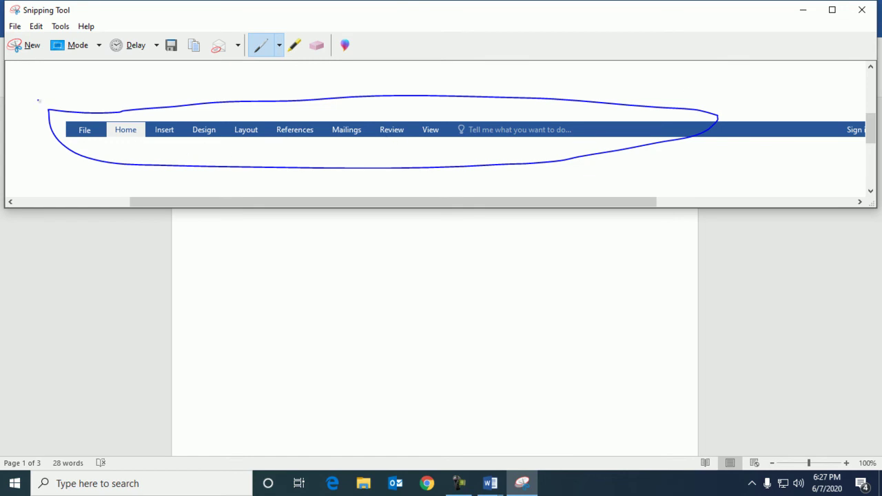
- Start a new snip and begin marking Word's title bar for capture
left_click(34, 47)
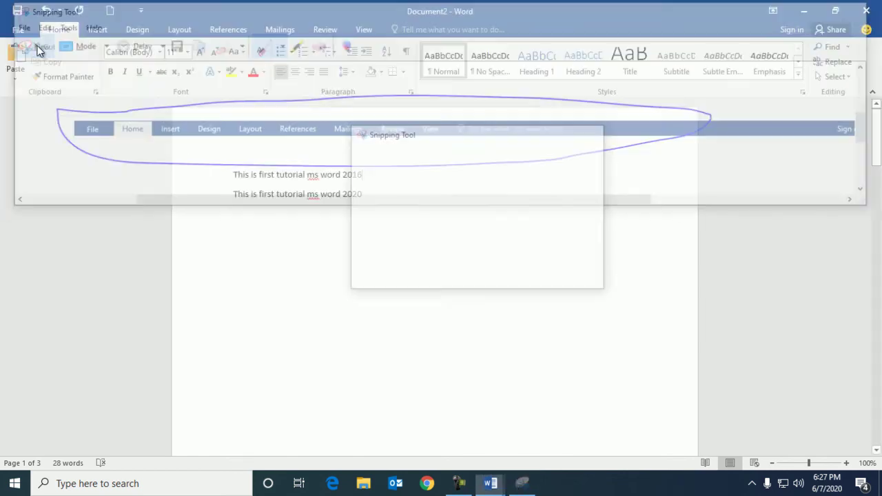
mouse_move(2, 5)
left_mouse_down()
mouse_move(880, 21)
mouse_move(144, 17)
left_mouse_up()
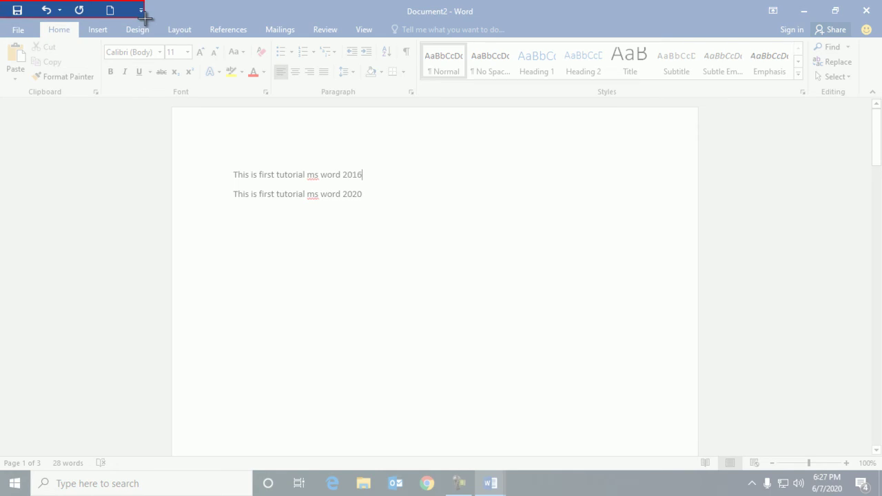
mouse_move(145, 17)
left_mouse_down()
mouse_move(54, 19)
mouse_move(118, 22)
left_mouse_up()
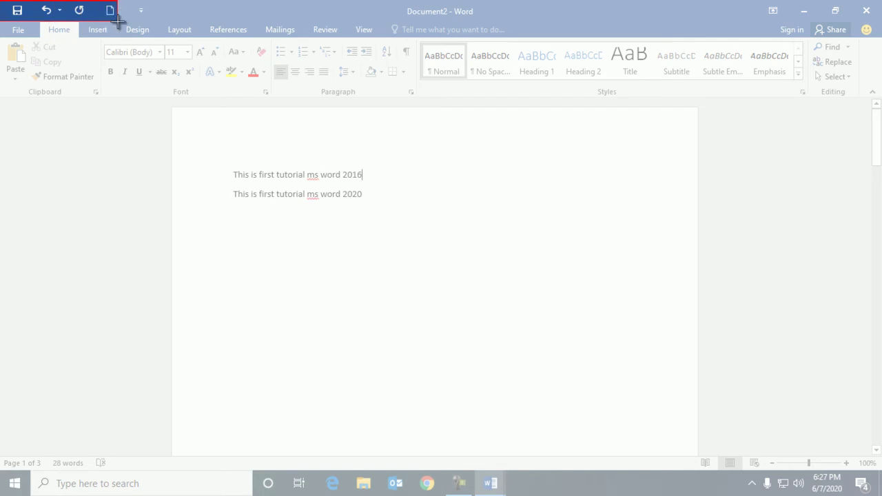
- Resize the title-bar snip area across the top of Word and finish it
left_click_drag(119, 21, 152, 18)
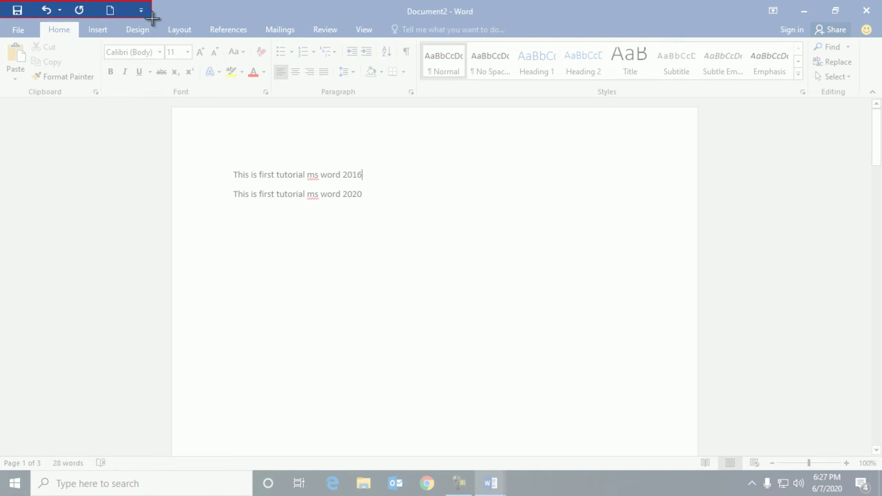
left_click_drag(151, 19, 423, 26)
left_click_drag(487, 23, 480, 21)
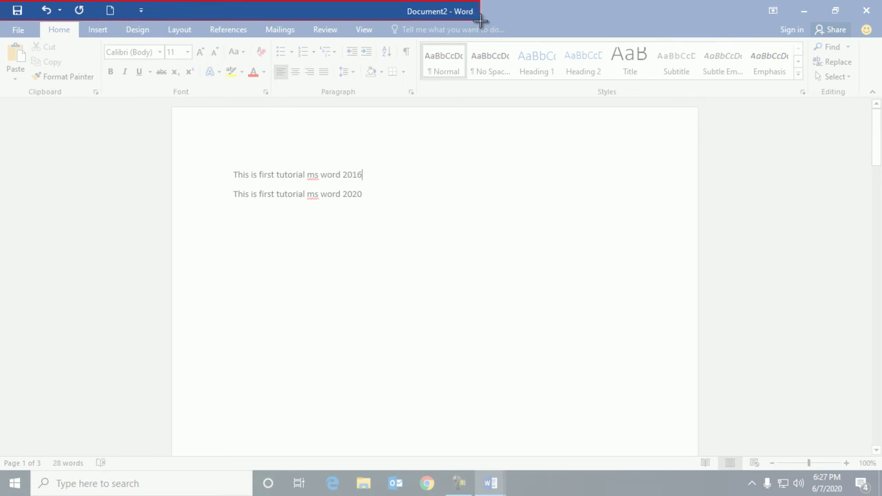
mouse_move(481, 21)
left_mouse_down()
mouse_move(449, 21)
mouse_move(479, 21)
left_mouse_up()
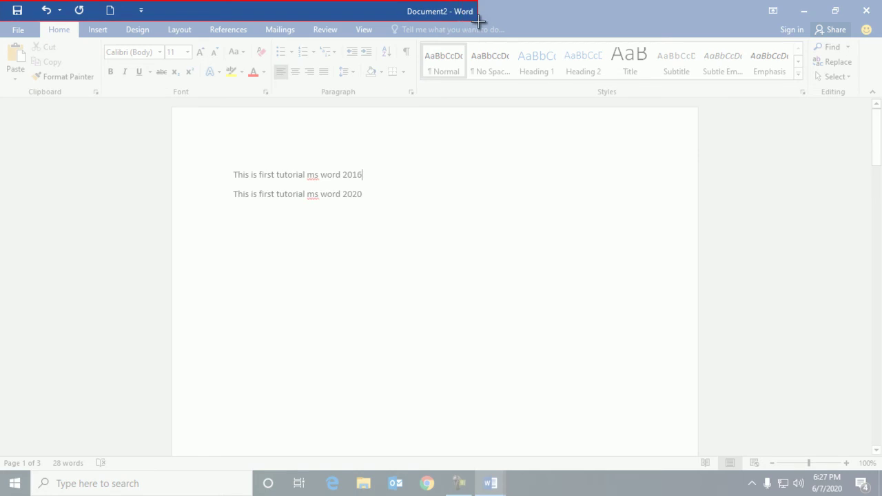
left_click_drag(478, 21, 783, 21)
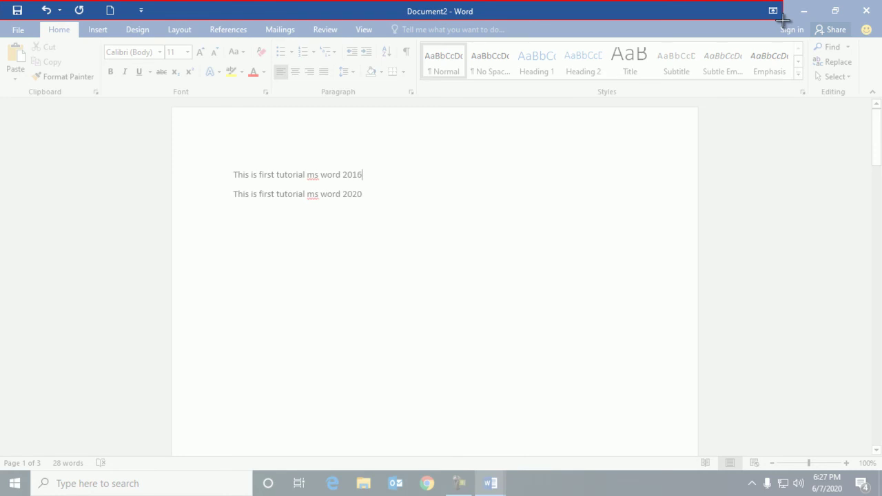
left_click_drag(784, 21, 783, 21)
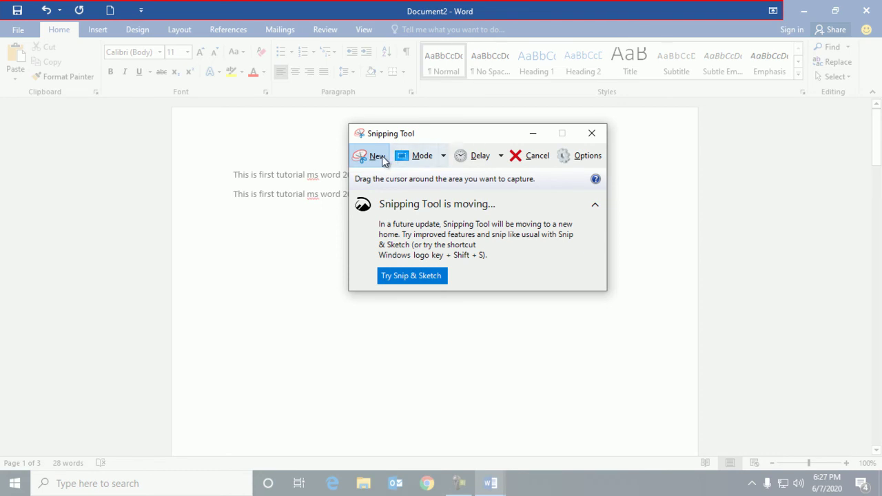
- Start a new snip covering Word's minimise, restore and close buttons
left_click(382, 156)
left_click(385, 157)
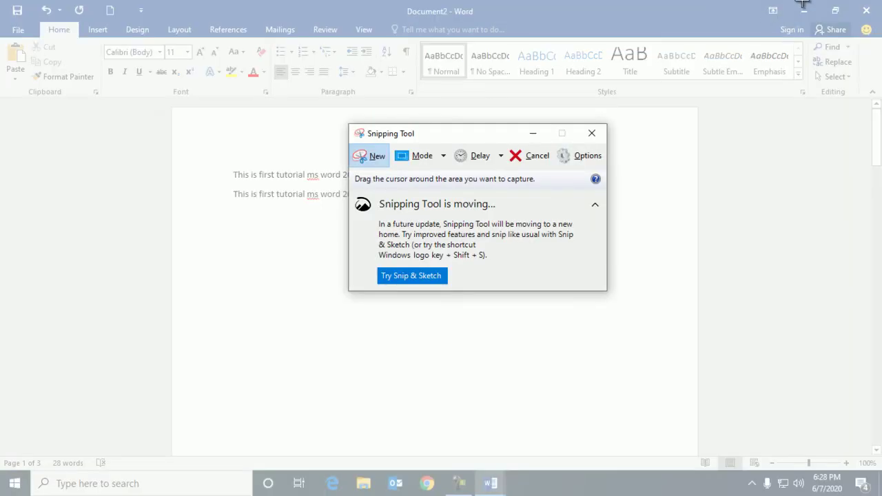
left_click_drag(799, 0, 846, 16)
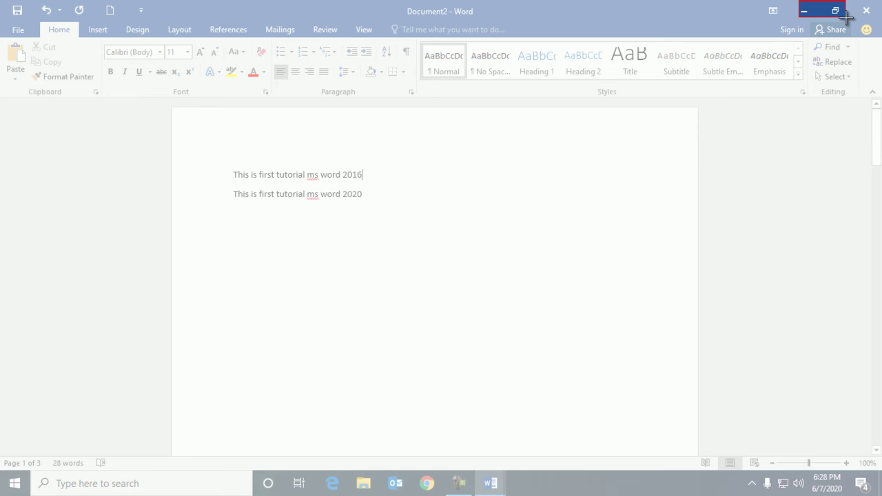
left_click_drag(846, 17, 872, 17)
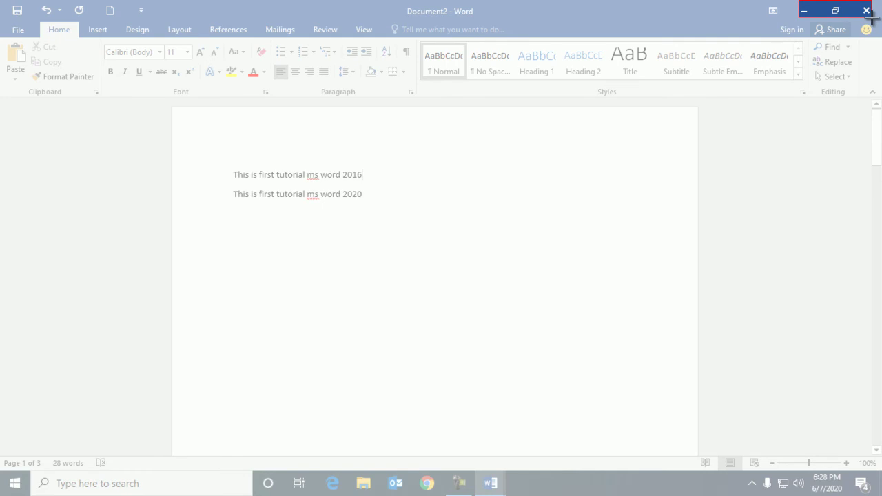
left_click_drag(871, 17, 873, 18)
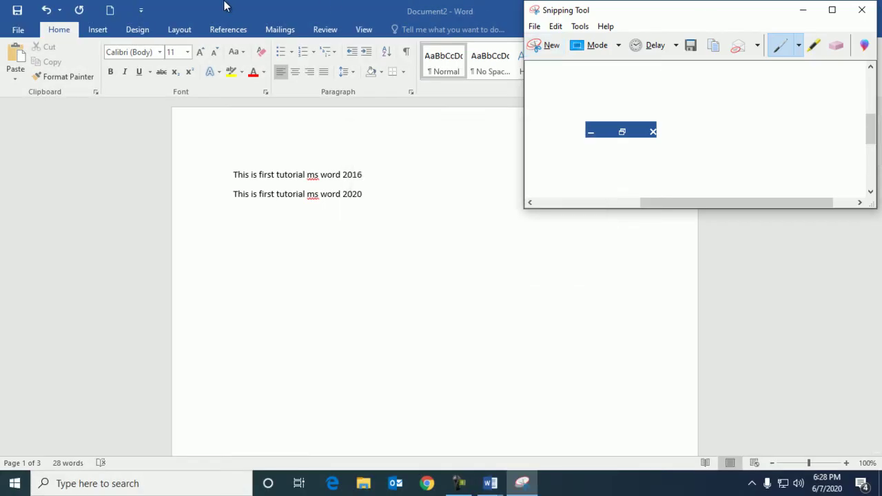
- Take successive snips of Word's title bar, tab row and ribbon
left_click(546, 45)
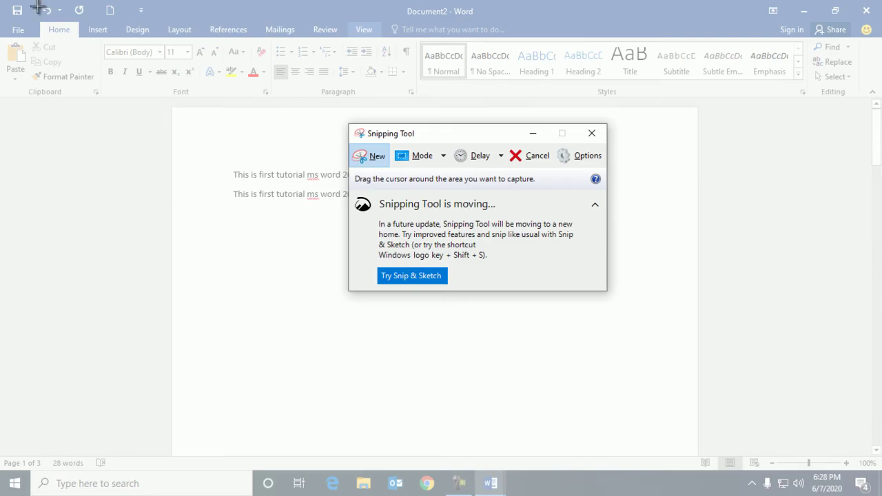
left_click_drag(714, 22, 798, 21)
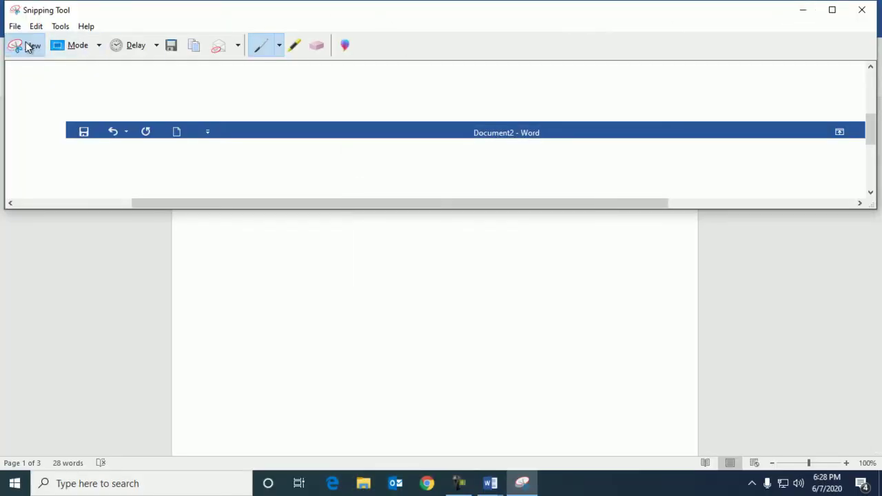
left_click(22, 45)
left_click_drag(2, 21, 861, 48)
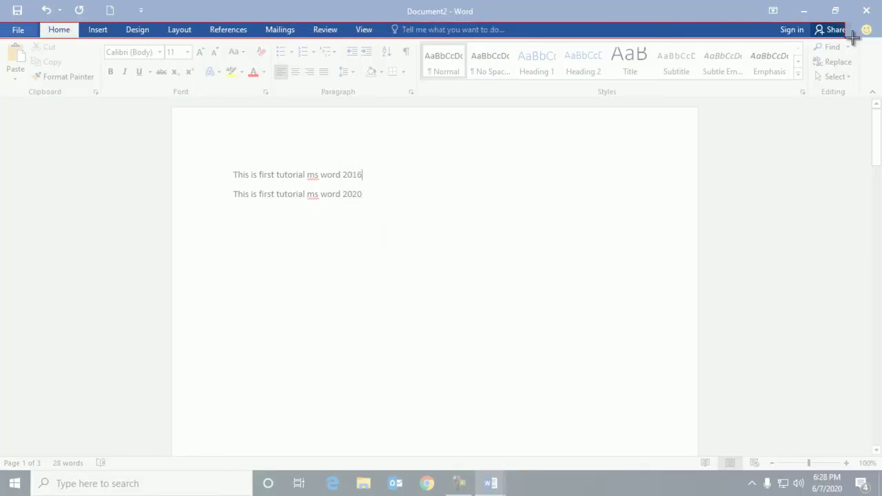
left_click(23, 45)
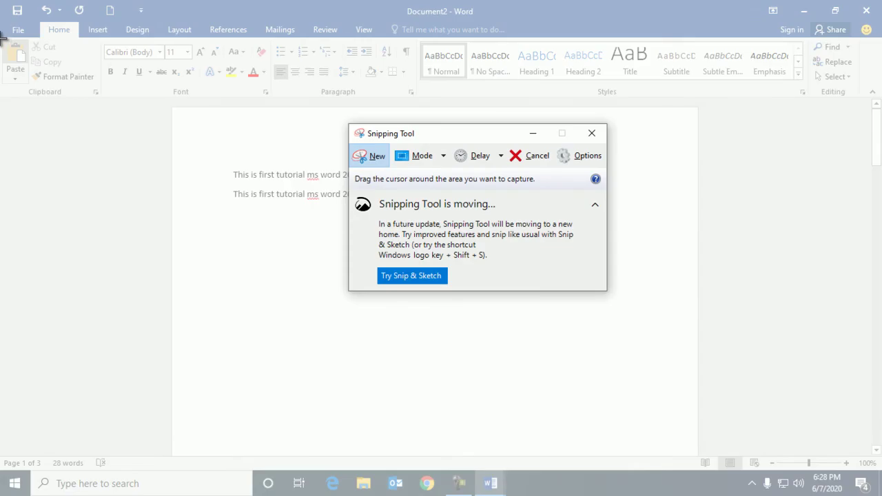
mouse_move(1, 38)
left_mouse_down()
mouse_move(505, 95)
mouse_move(860, 91)
left_mouse_up()
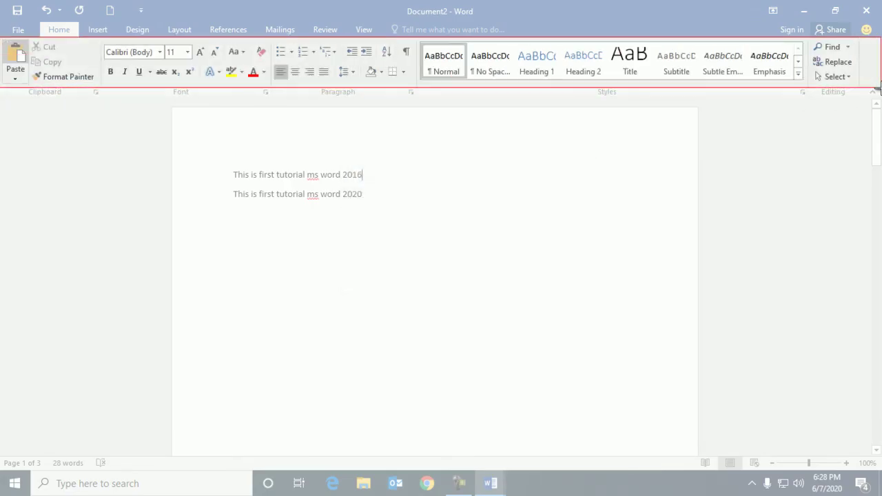
- Snip the vertical scrollbar and status bar, then minimise Snipping Tool
left_click(21, 45)
left_click_drag(872, 98, 877, 458)
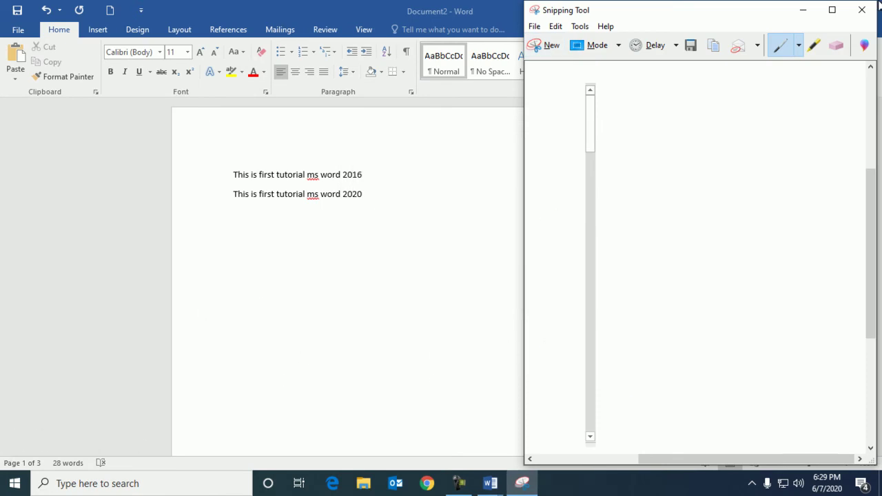
left_click(546, 45)
left_click_drag(61, 457, 880, 469)
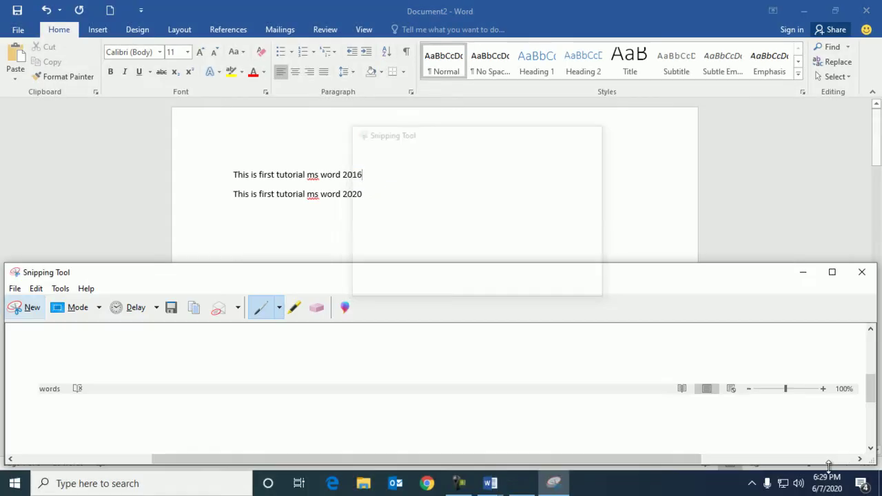
left_click(805, 272)
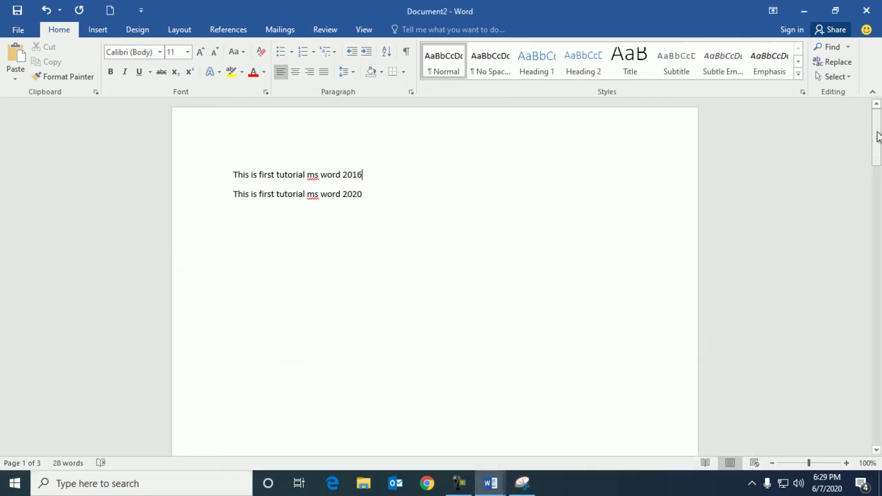
- Switch Word to its Design tab, then restore Snipping Tool and start a new snip
left_click_drag(878, 137, 880, 262)
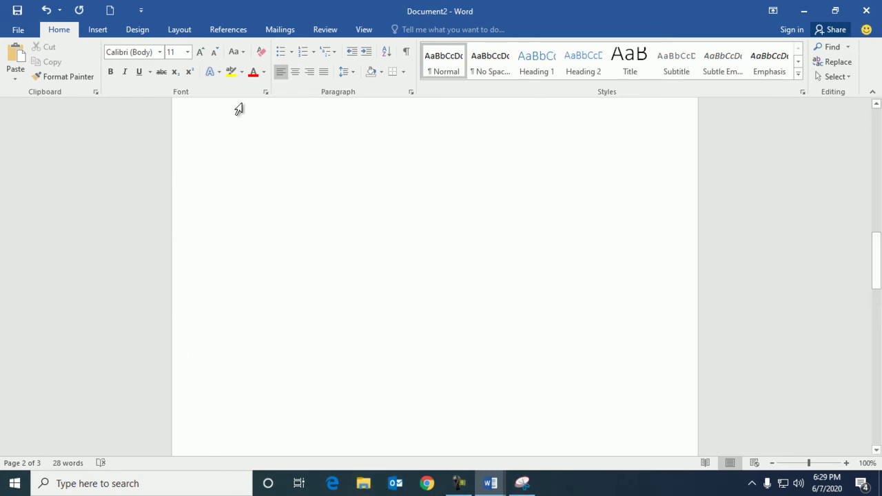
left_click(102, 33)
left_click(141, 33)
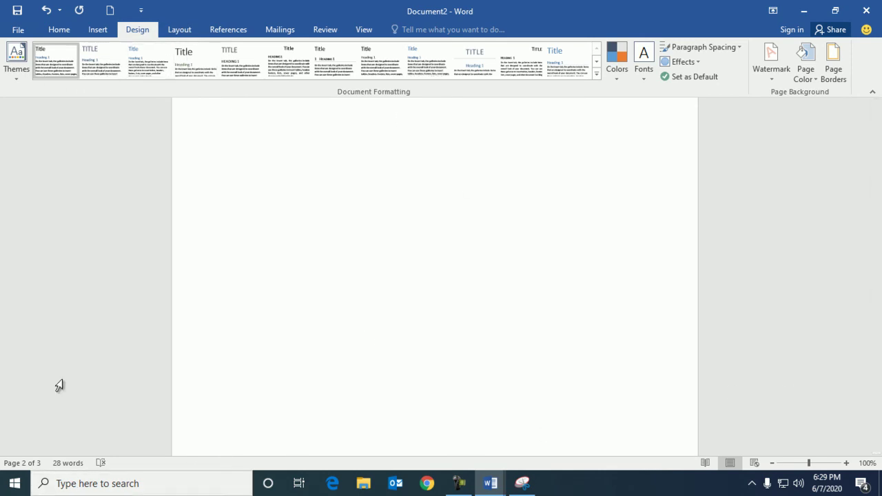
left_click(526, 487)
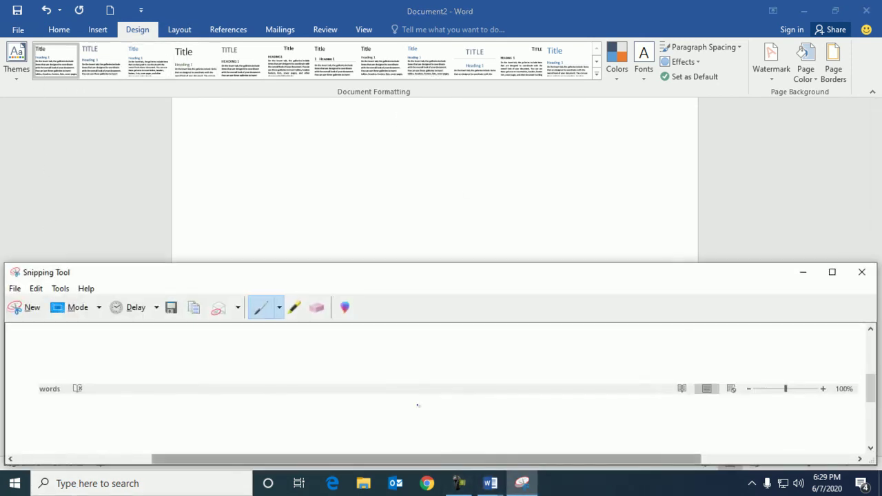
left_click(42, 310)
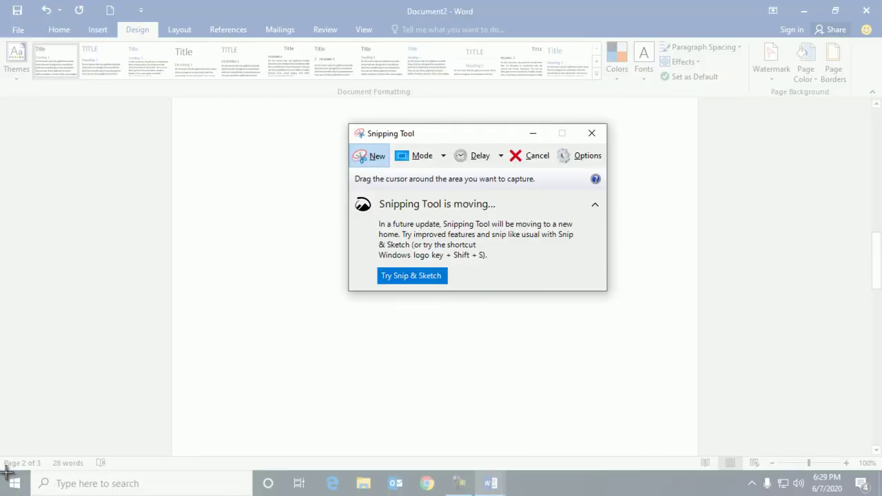
- Snip the Windows taskbar, close Snipping Tool without saving, and briefly check Word's File view
mouse_move(2, 471)
left_mouse_down()
mouse_move(33, 489)
mouse_move(719, 488)
mouse_move(761, 459)
mouse_move(754, 467)
mouse_move(881, 488)
left_mouse_up()
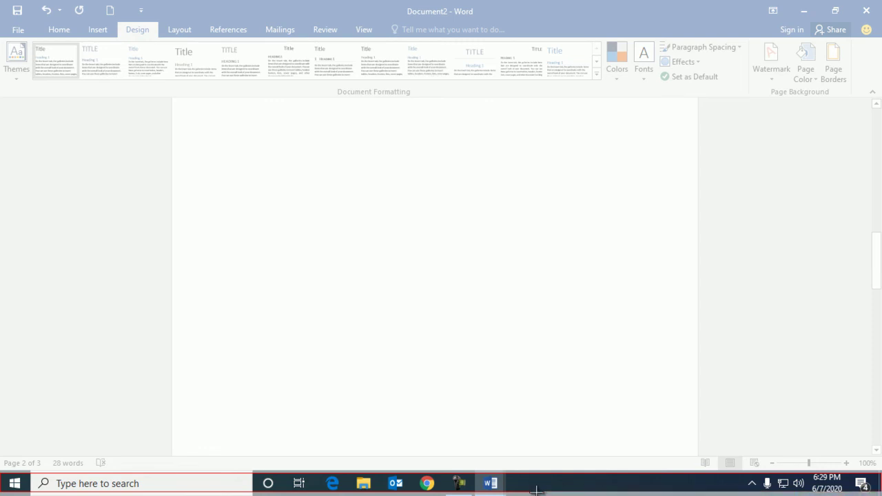
left_click_drag(405, 491, 311, 495)
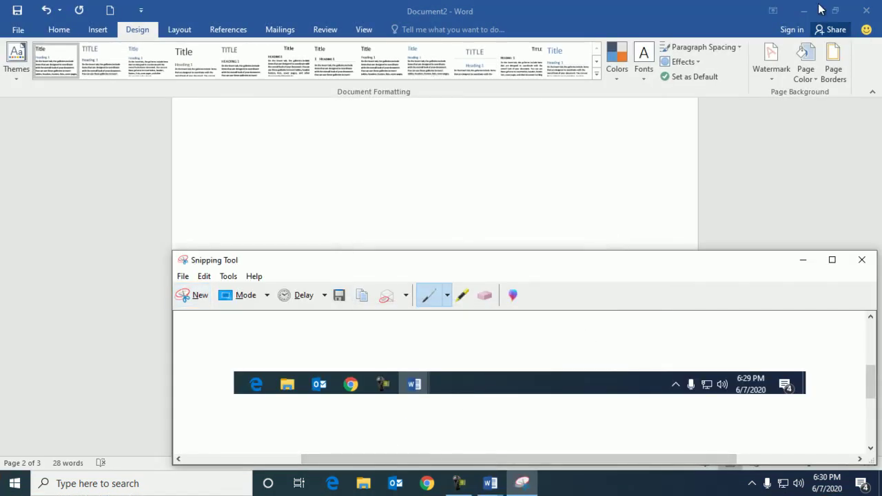
left_click(861, 260)
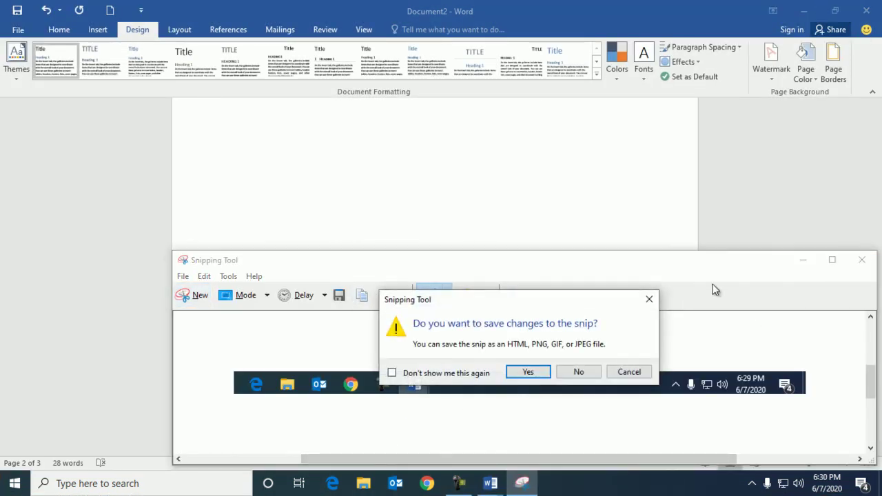
left_click(582, 372)
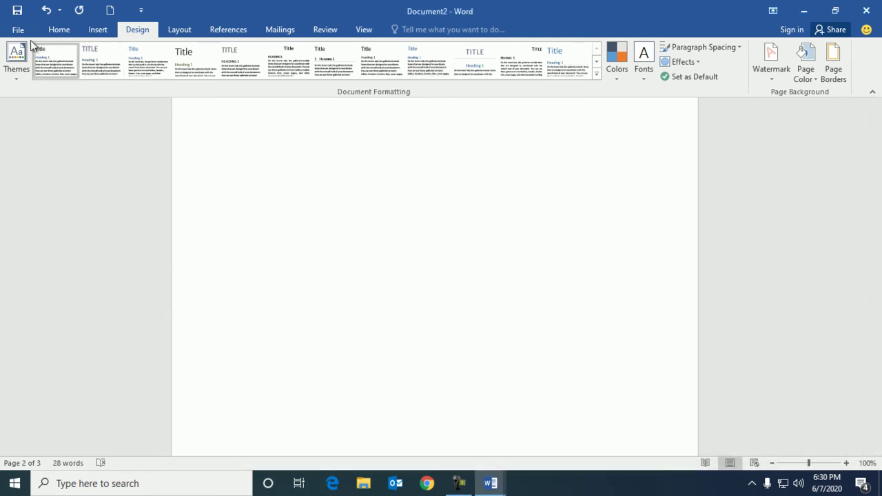
left_click(16, 31)
left_click(30, 33)
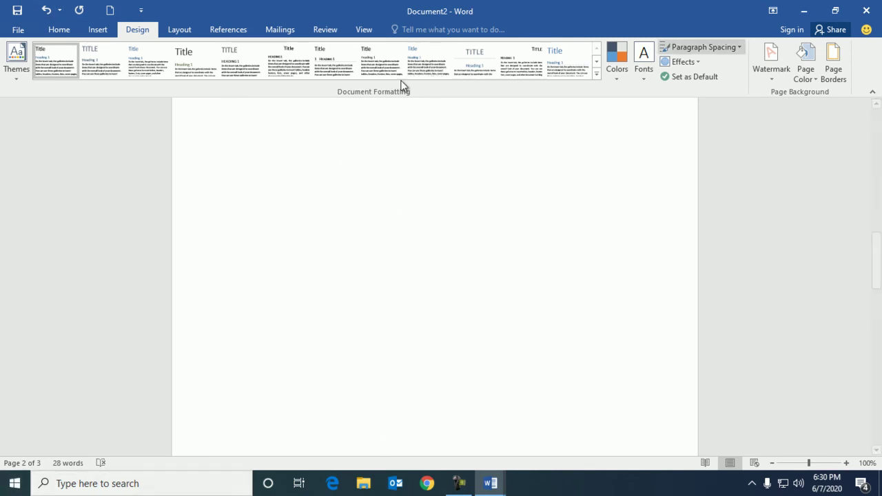
- Zoom page 2 to 180% and type 'orking area' to form 'Working area'
left_click(68, 27)
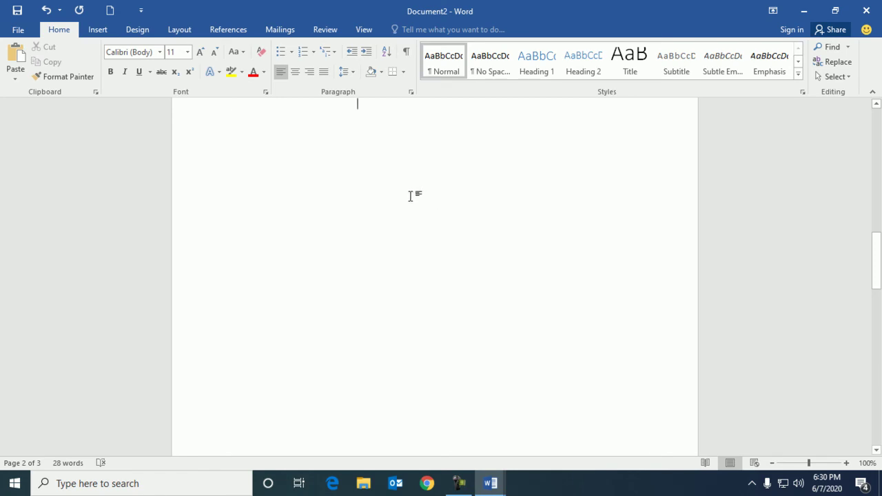
scroll(363, 208, "down", 3)
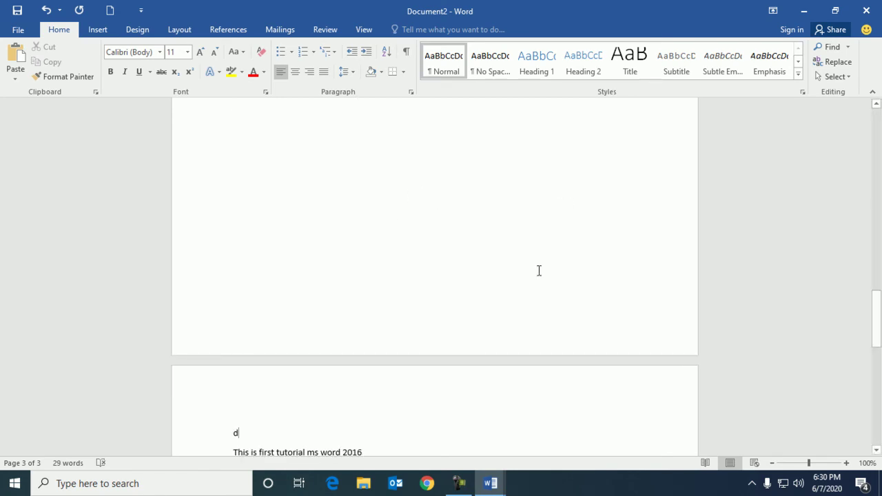
scroll(415, 307, "up", 3)
left_click_drag(811, 465, 816, 463)
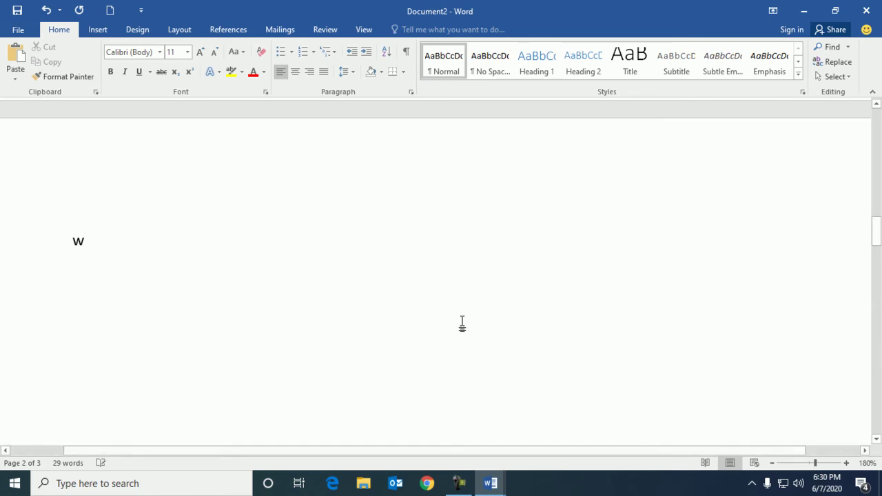
type("orking area")
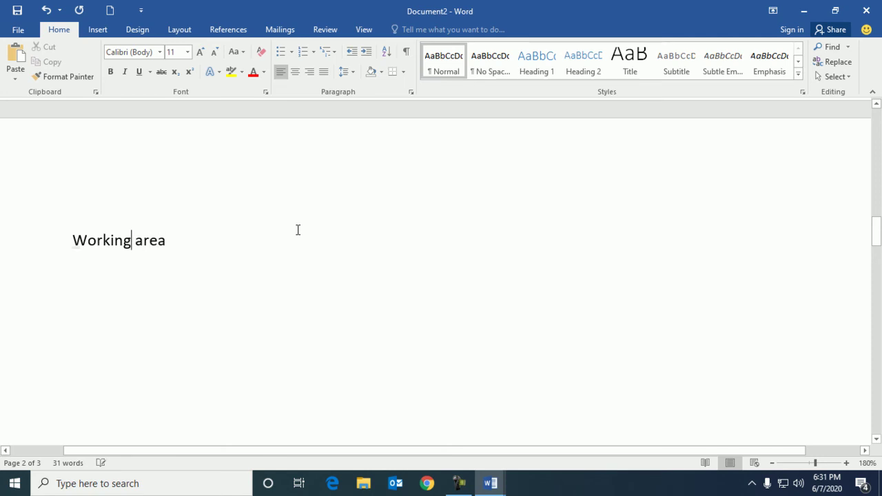
- Insert 'dfjkdjfk' inside 'Working' and 'dkfldkflkdlf' after 'area', then scroll back up
key("Left")
key("Left")
key("Right")
key("Right")
left_click(118, 238)
type("dfjkdjfk")
left_click(233, 241)
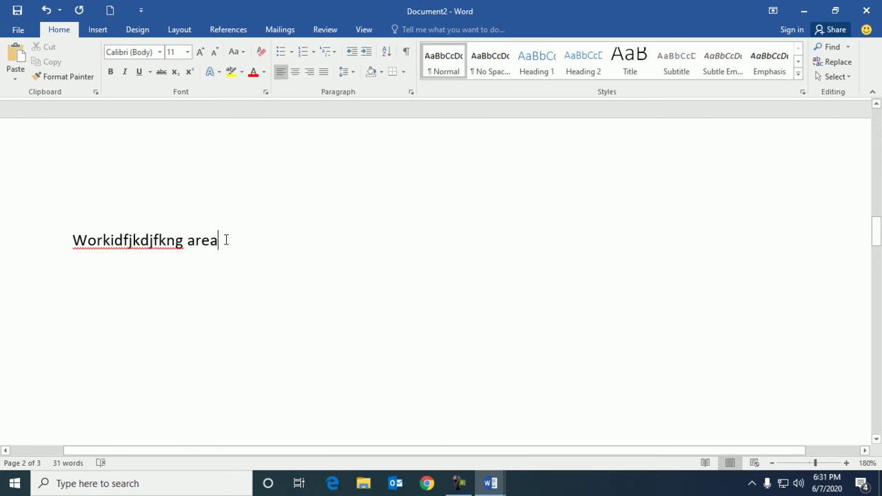
type(" dkfldkflkdlf")
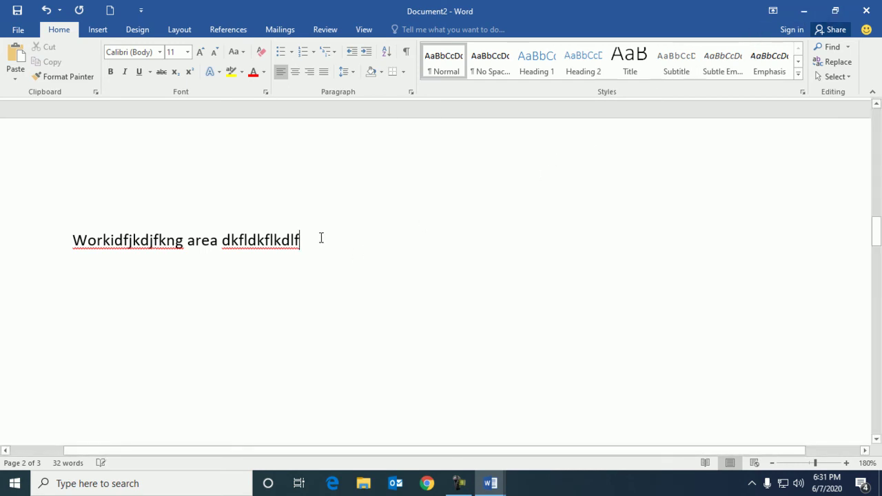
key("Left")
key("Left")
key("Left")
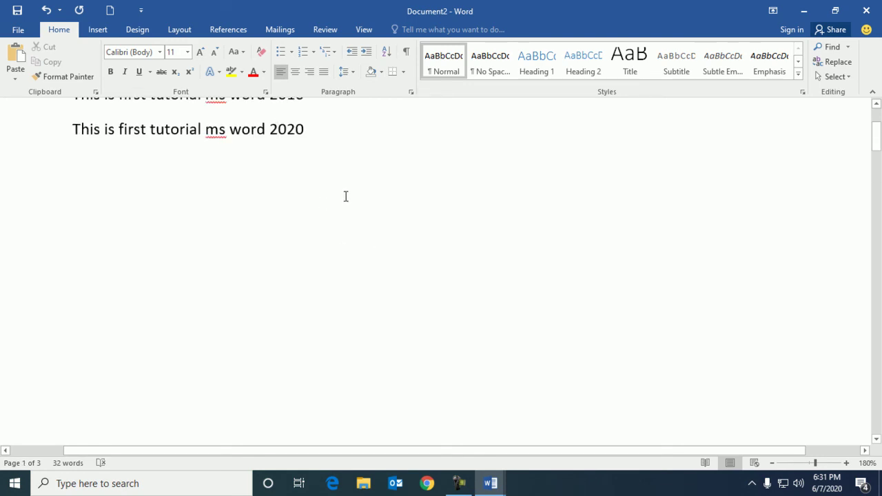
scroll(351, 207, "up", 3)
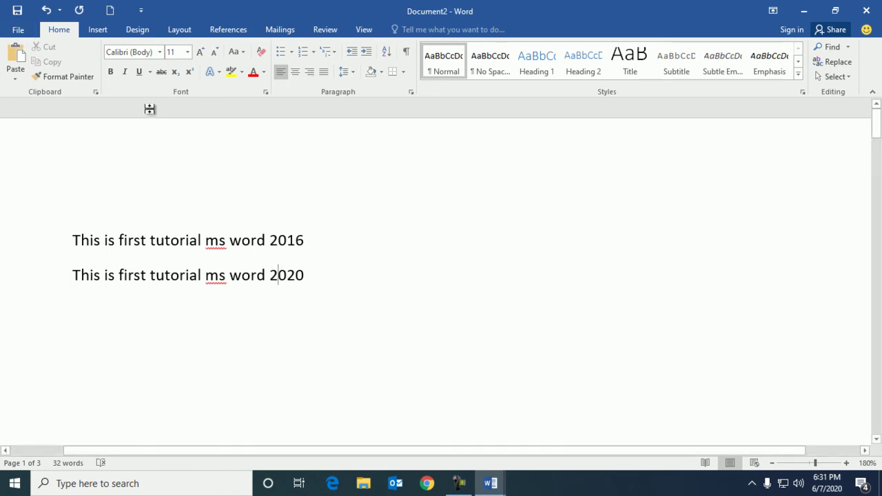
- Show the File Info page for the unsaved Document2
left_click(19, 31)
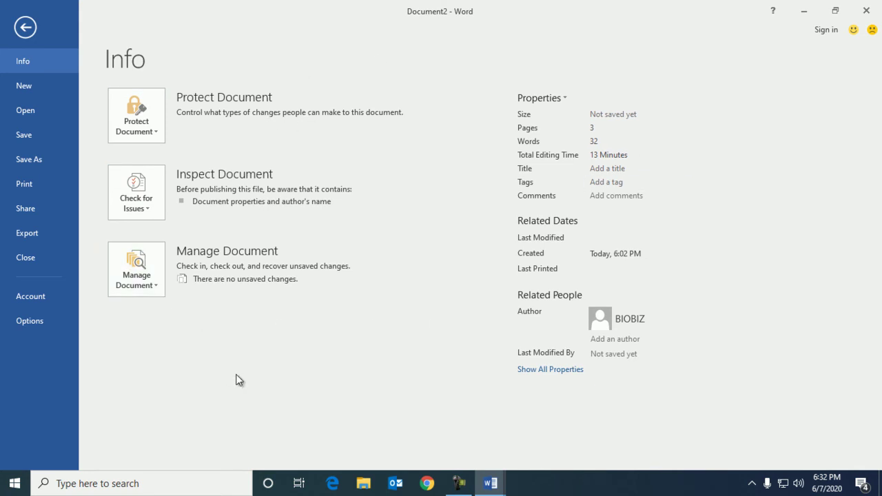
- Create blank Document27, check its Info and New pages, then return to it
left_click(40, 83)
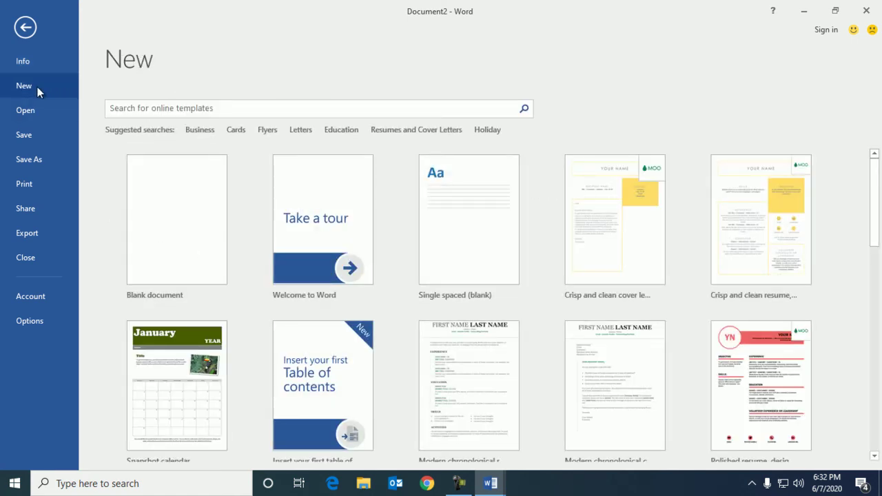
left_click(166, 266)
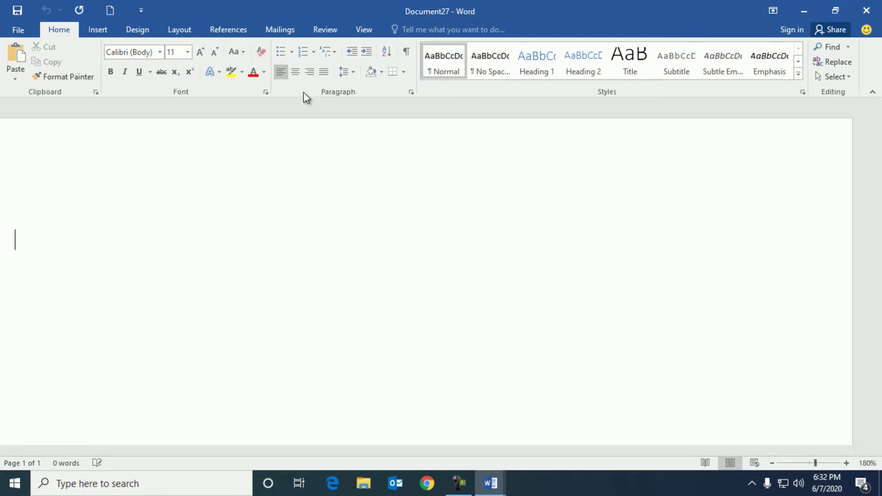
left_click(21, 30)
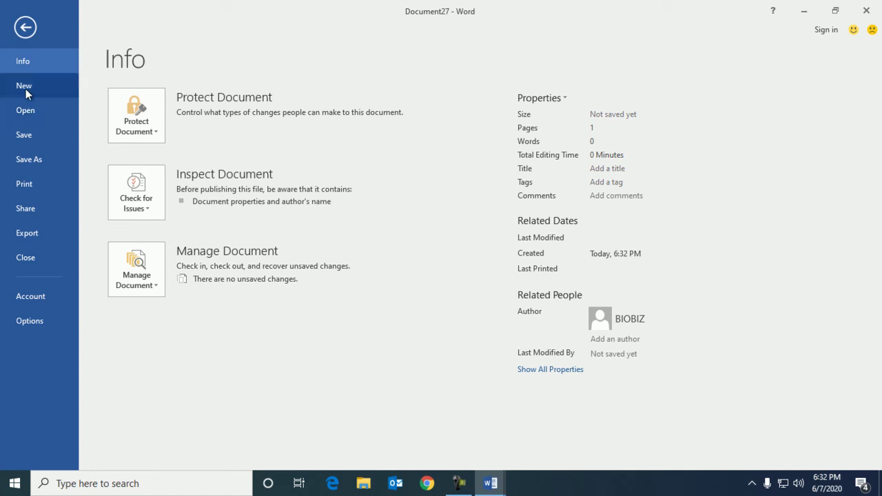
left_click(25, 89)
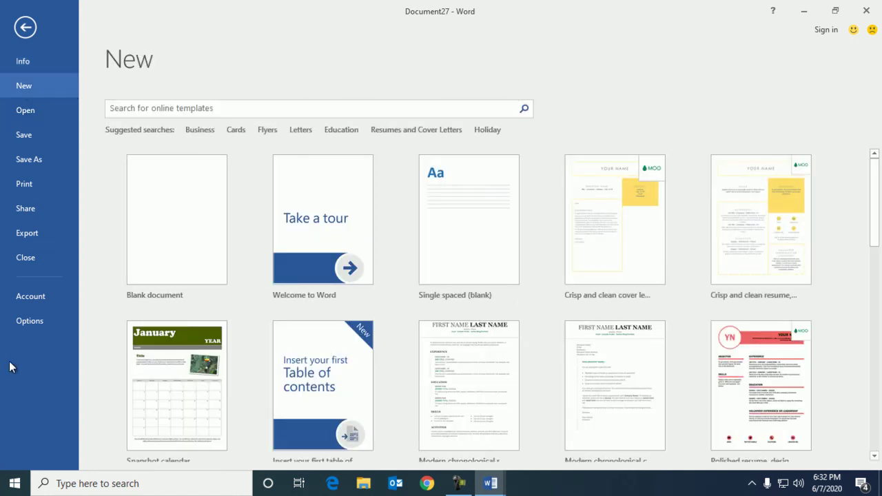
left_click(28, 29)
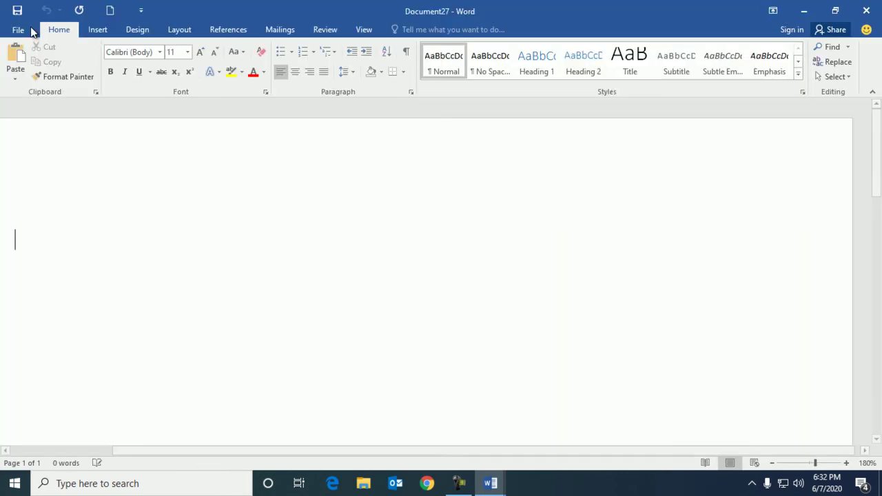
- Open 'test file 2' from the Recent list and place the caret after 2020
left_click(20, 31)
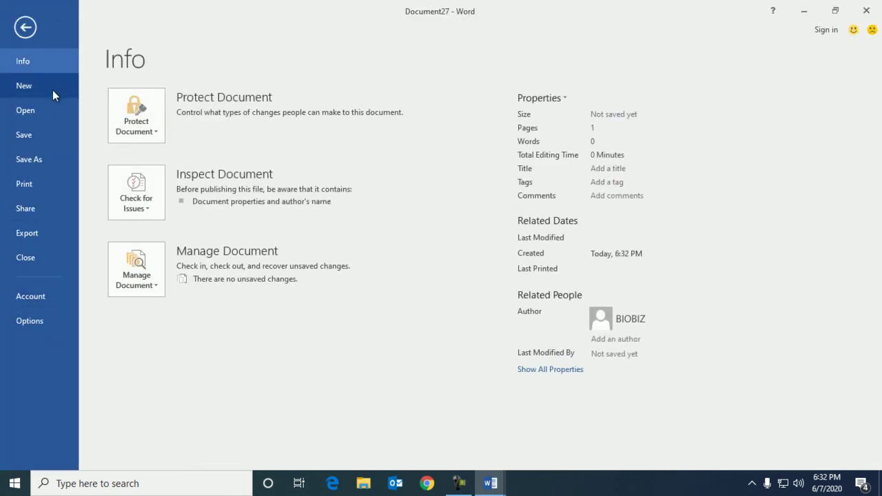
left_click(32, 112)
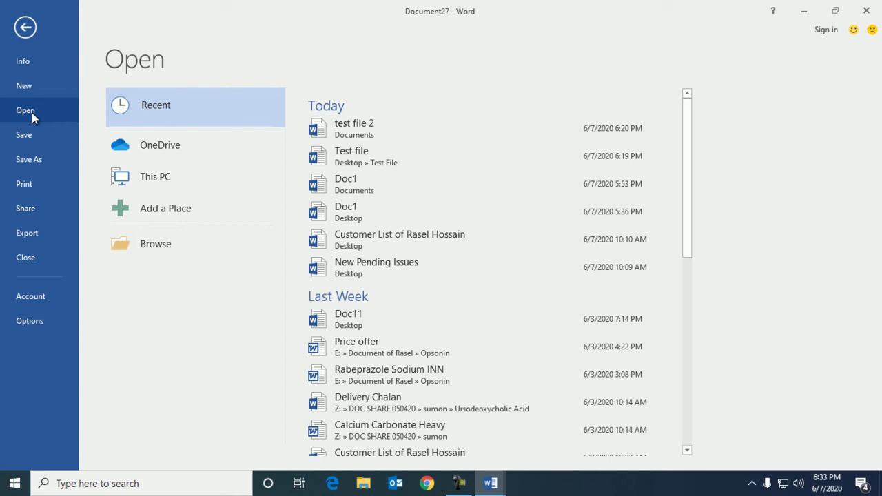
left_click(363, 130)
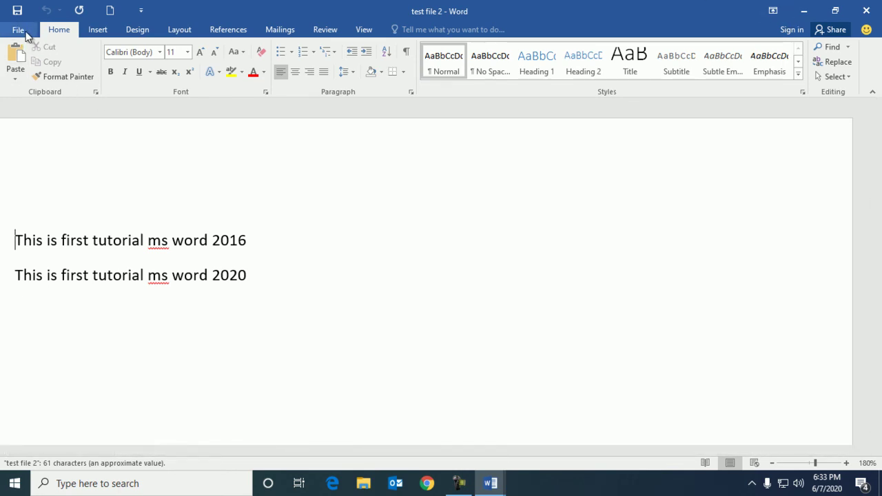
left_click(263, 273)
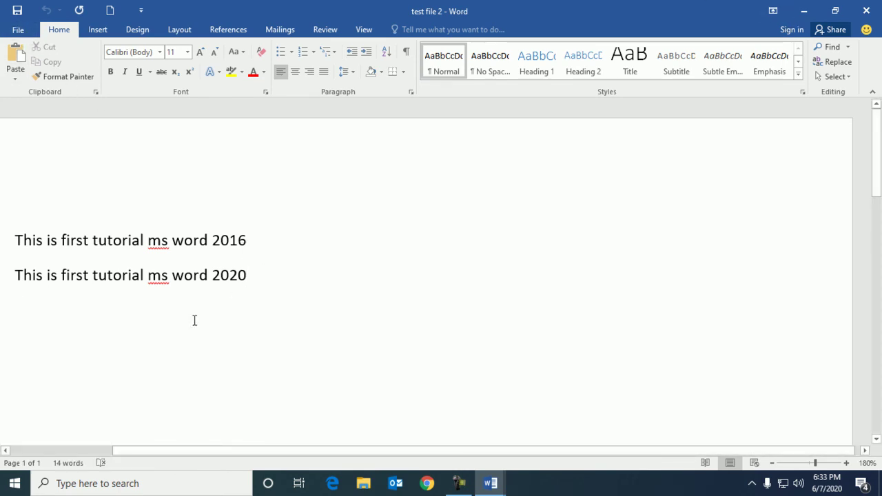
- Browse to the OFFICE DOCUMENTS (E:) drive, cancel without opening, then save test file 2
left_click(18, 29)
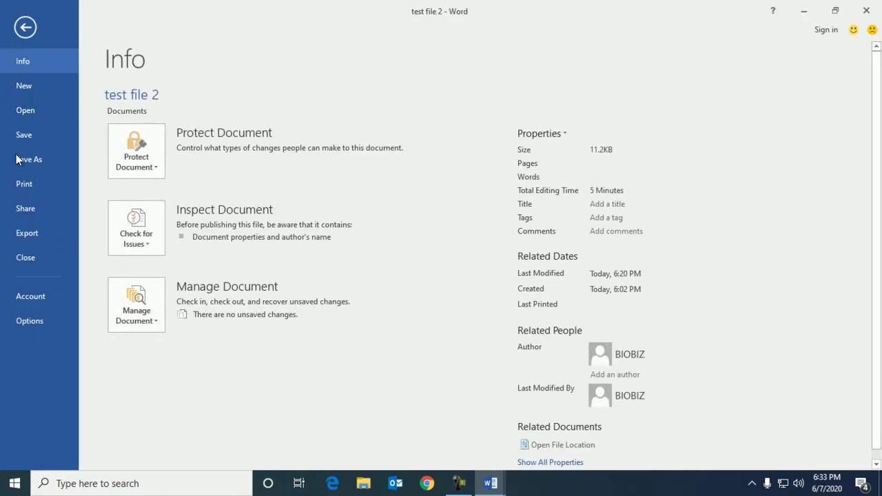
left_click(28, 111)
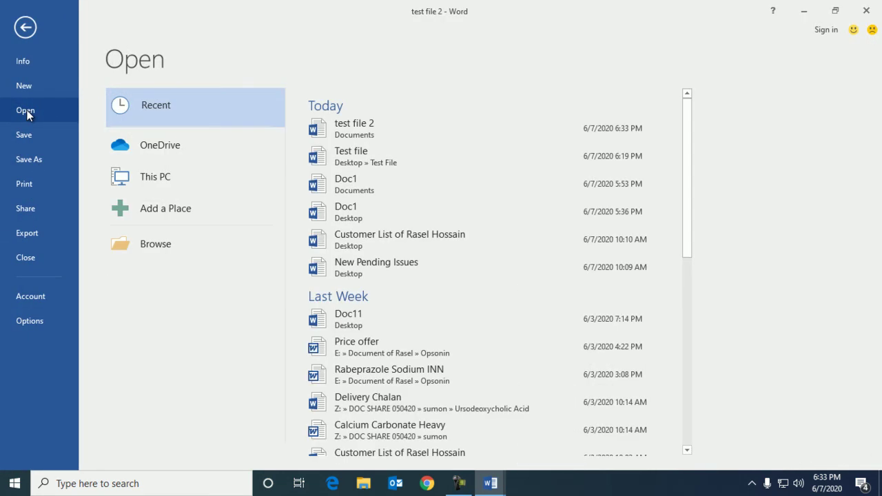
left_click(155, 248)
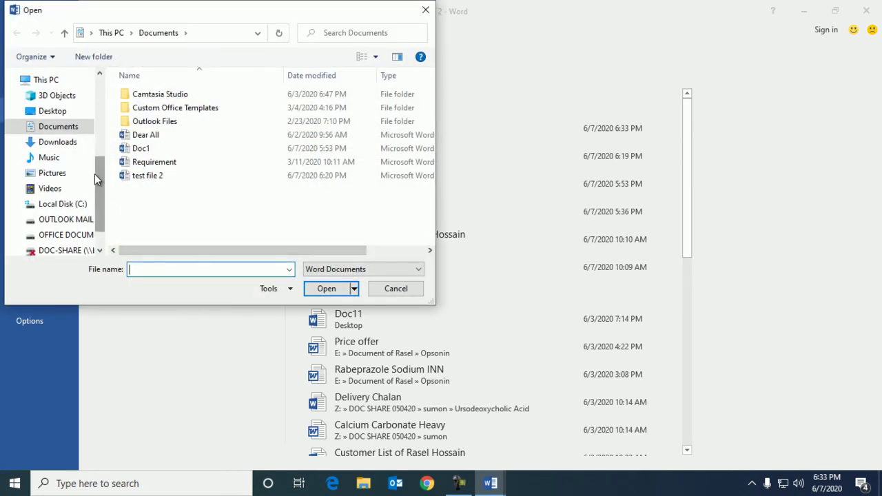
left_click_drag(95, 174, 94, 196)
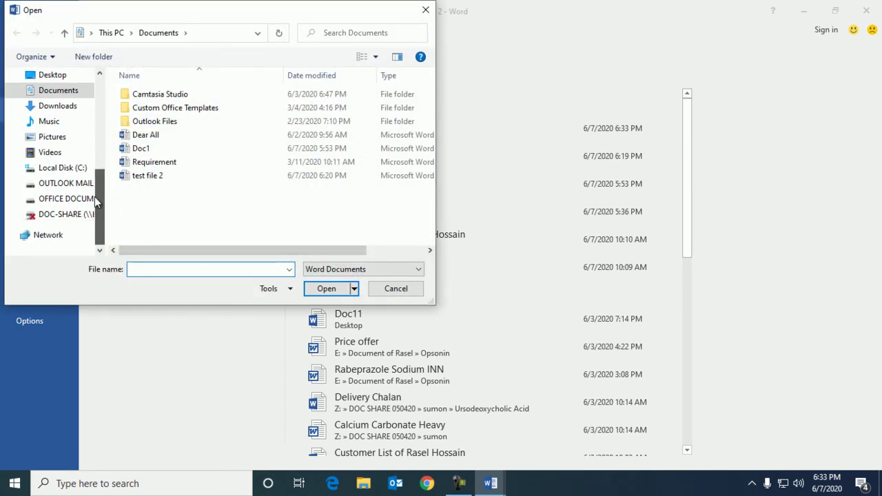
left_click(53, 200)
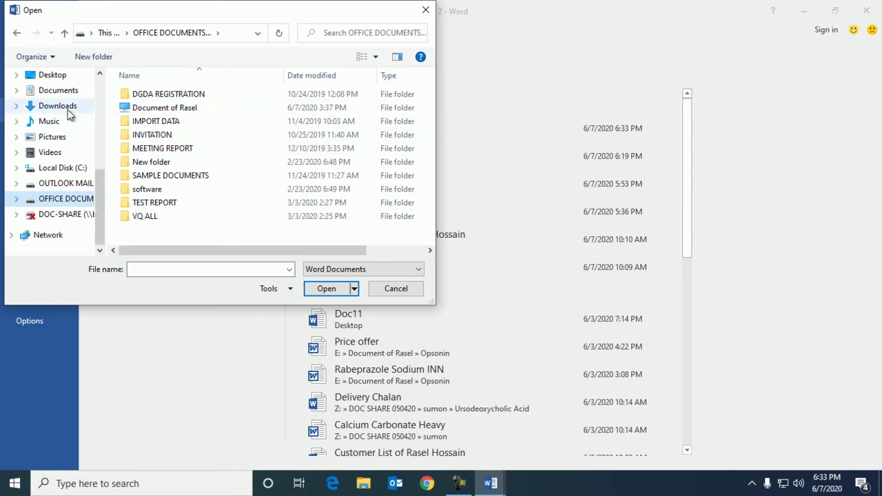
left_click(425, 10)
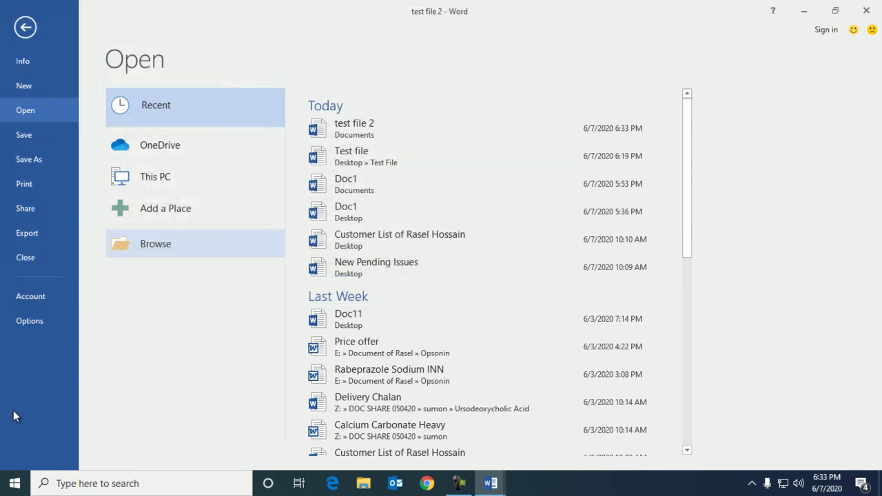
left_click(32, 136)
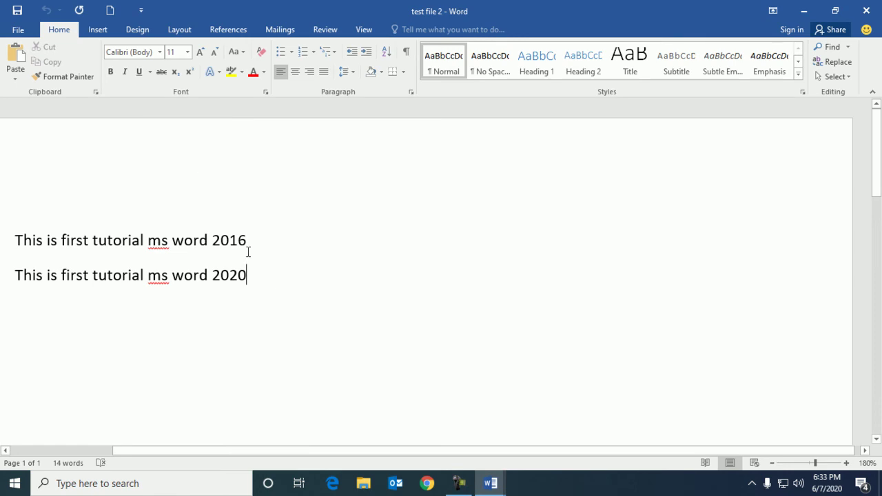
- Split the second tutorial line after 'first t'
left_click(19, 31)
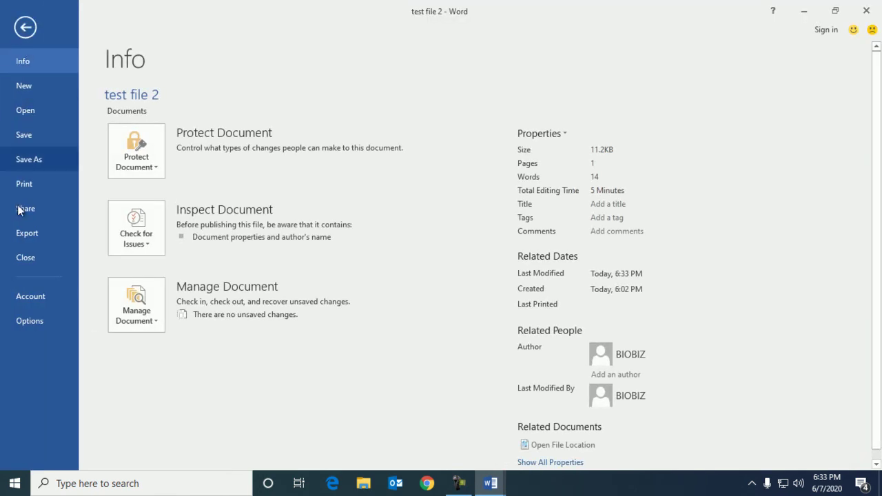
left_click(34, 135)
mouse_move(248, 275)
left_mouse_down()
mouse_move(259, 282)
mouse_move(102, 277)
left_mouse_up()
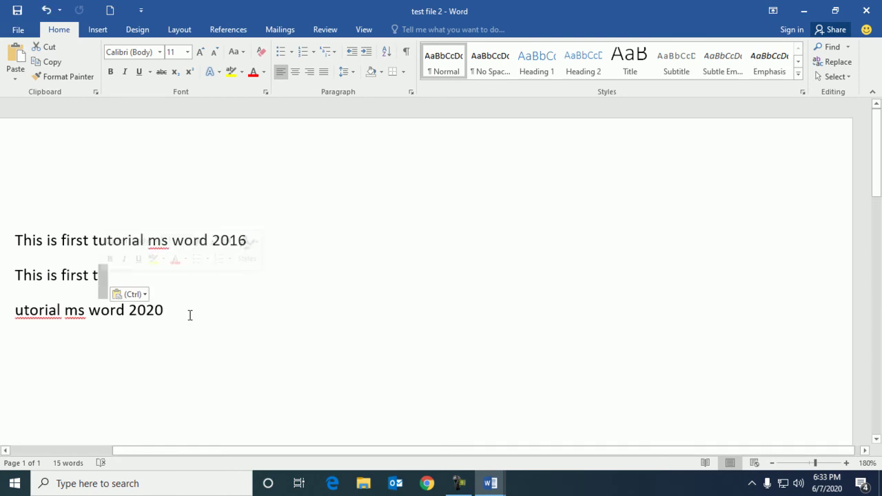
- Paste a copy of the three lines on a new paragraph below the originals
left_click_drag(179, 310, 2, 227)
key("ctrl+c")
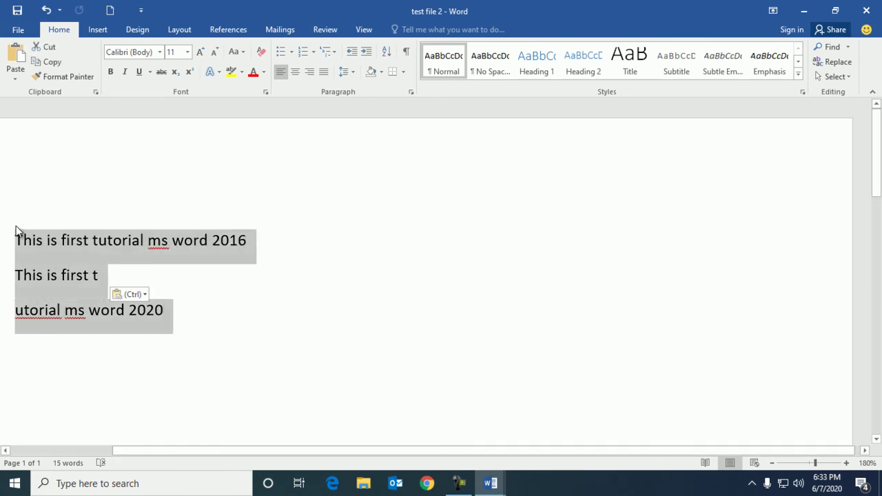
left_click(203, 324)
key("Return")
key("Return")
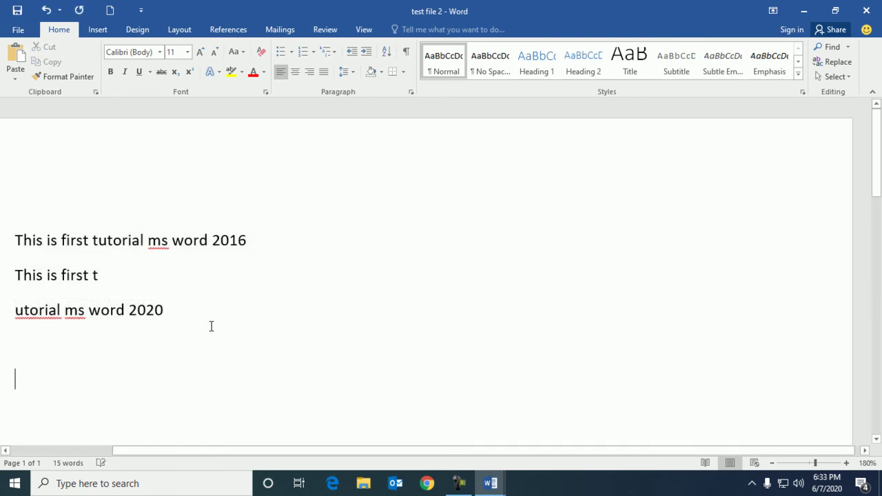
key("ctrl+v")
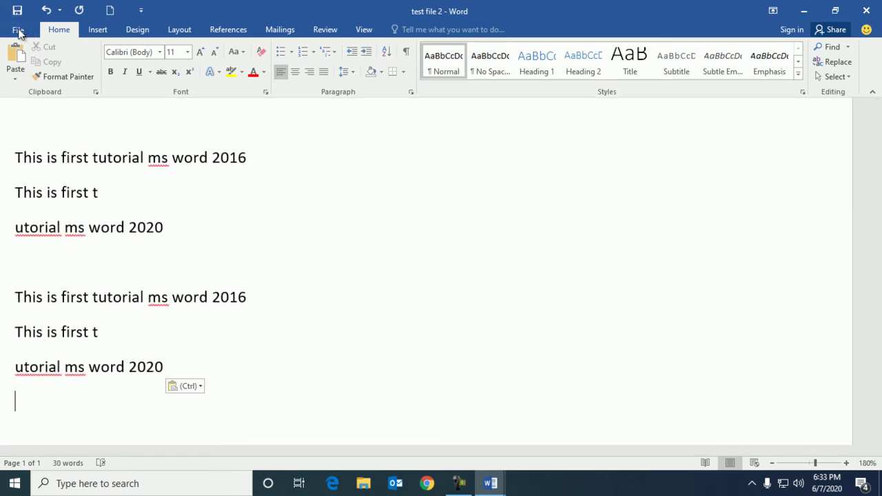
- Save the document and bring up the File Info page
left_click(18, 29)
left_click(31, 141)
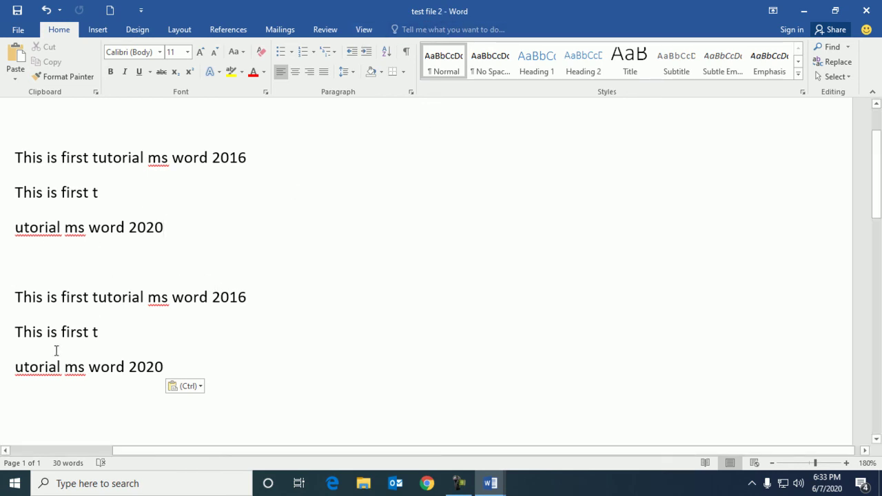
left_click(19, 30)
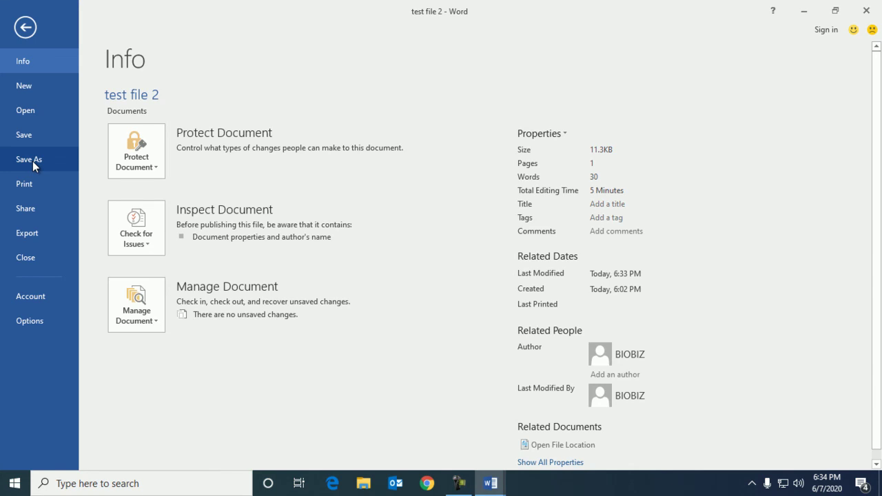
- Save the document under its current name through Save As > Browse
left_click(33, 160)
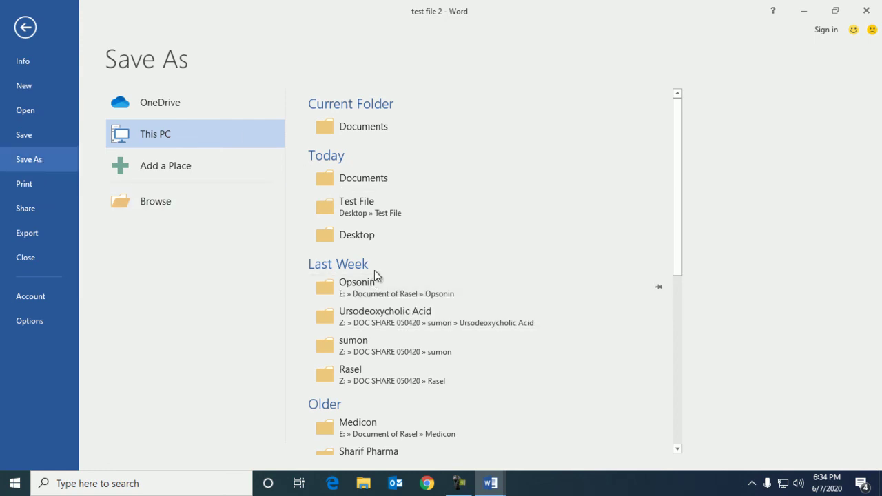
left_click(172, 207)
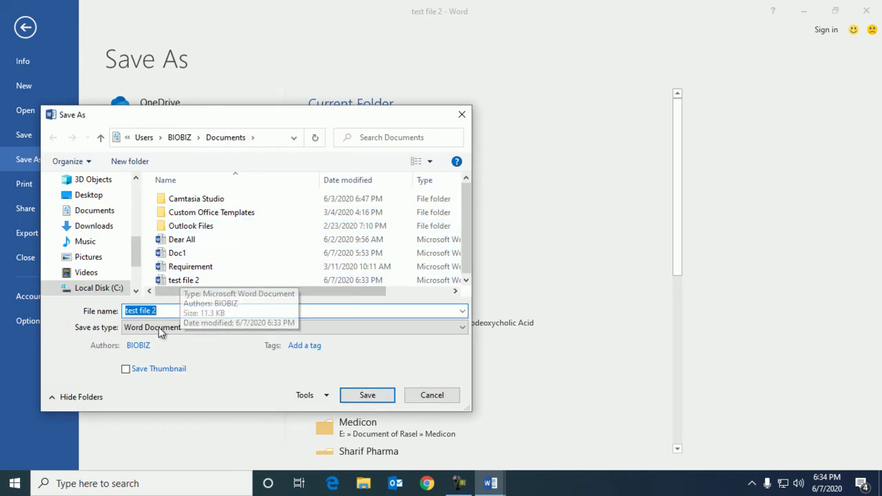
left_click(368, 395)
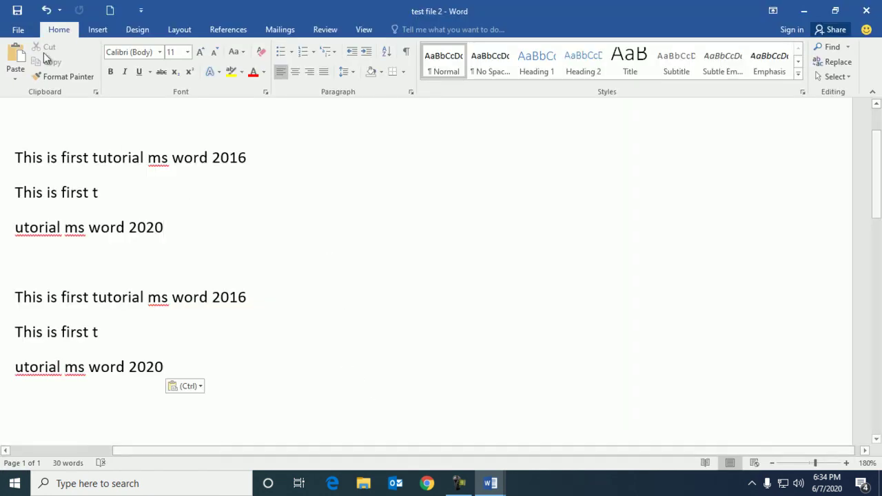
- Save the document as 'test file 2' on the Desktop
left_click(6, 31)
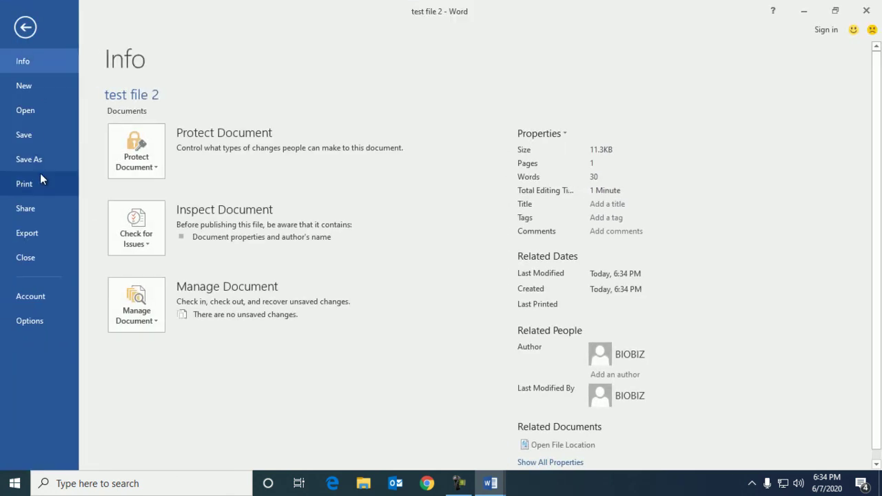
left_click(38, 160)
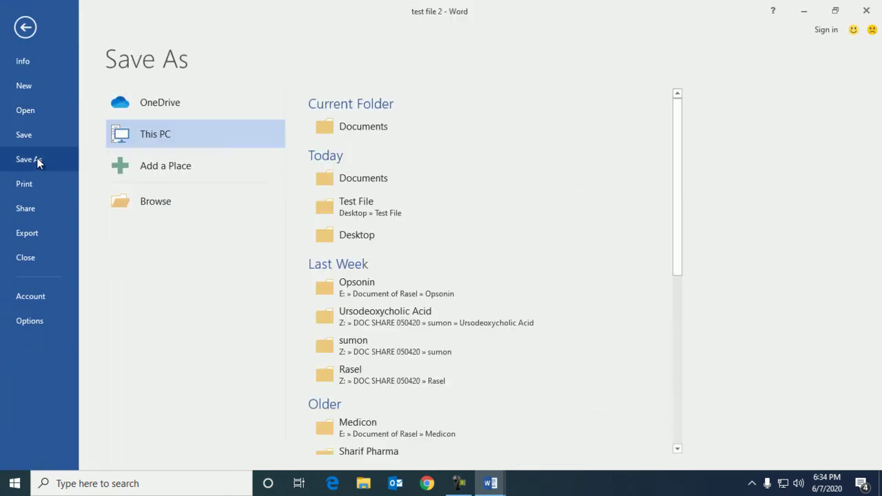
left_click(146, 200)
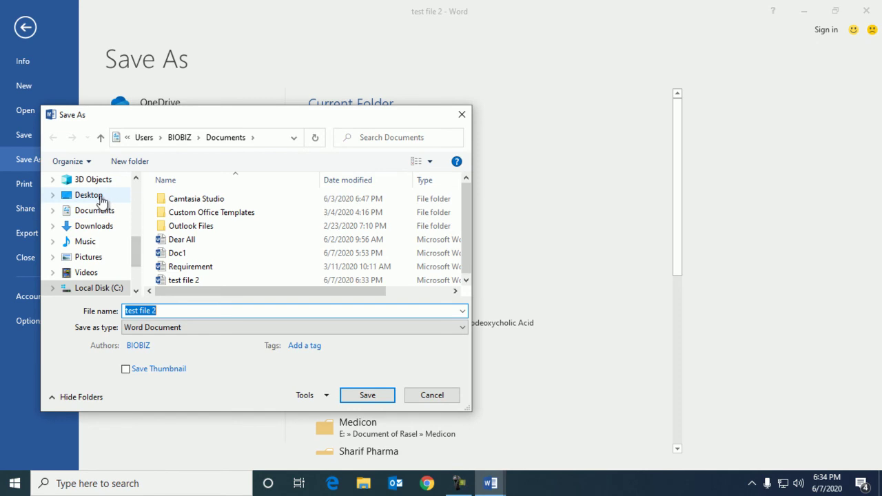
left_click(97, 195)
left_click(170, 310)
triple_click(156, 310)
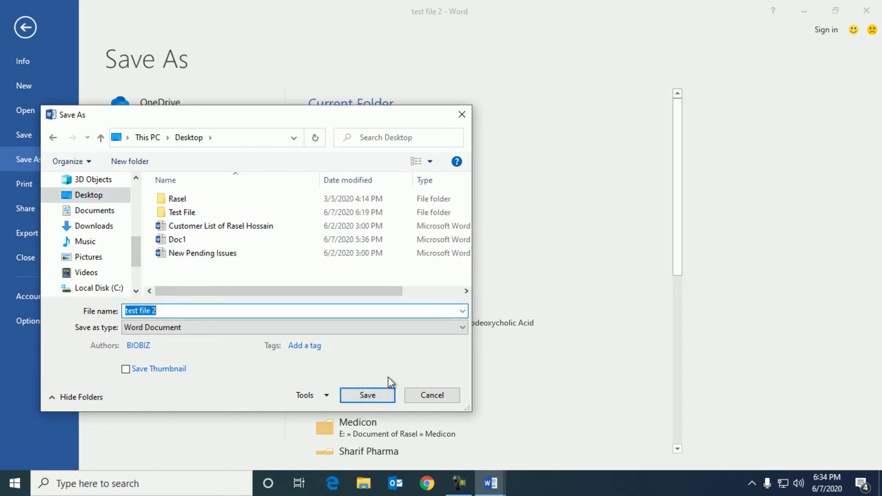
left_click(366, 393)
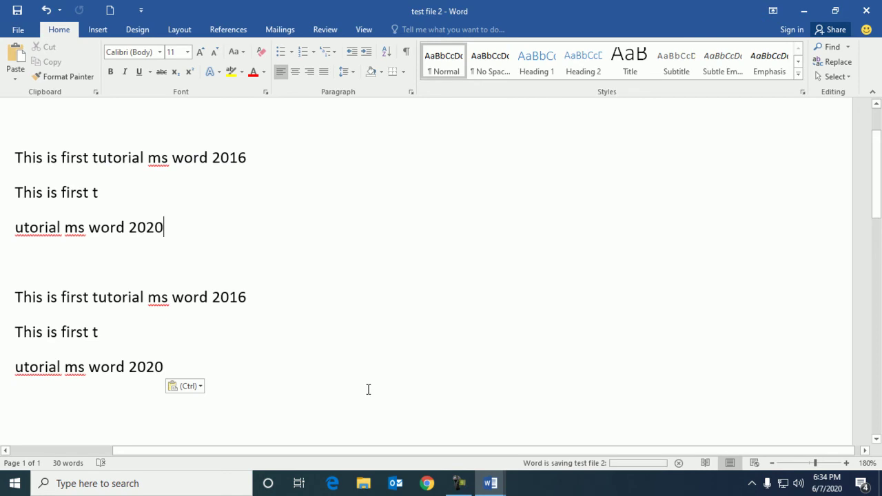
left_click(803, 12)
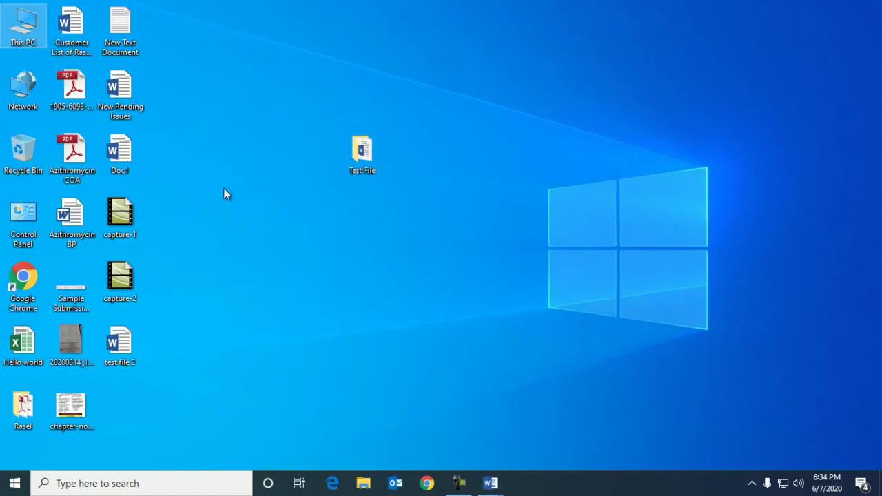
double_click(123, 359)
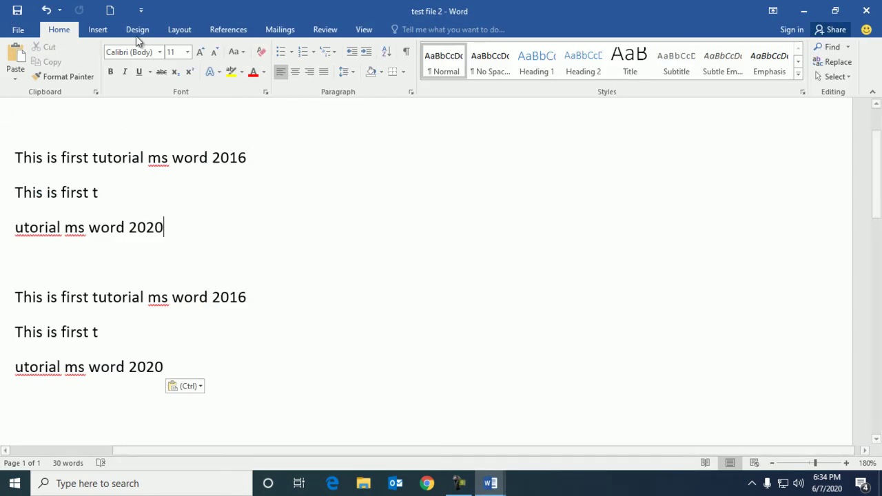
left_click(803, 11)
mouse_move(496, 488)
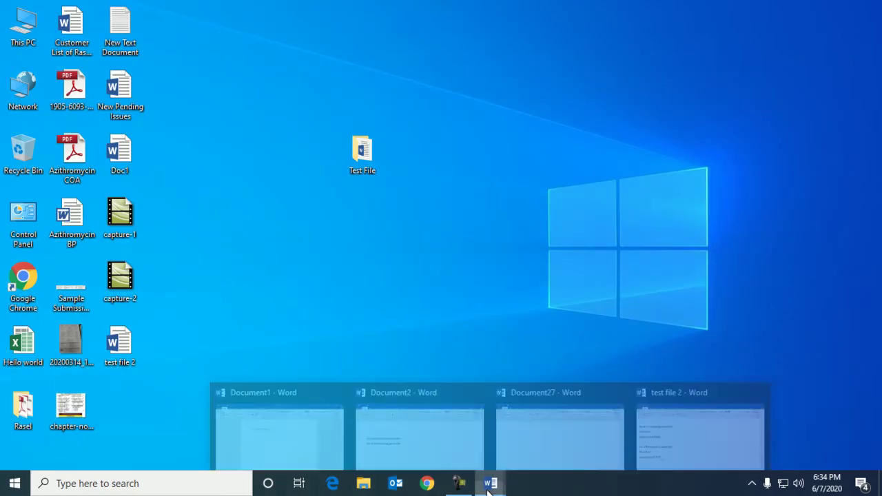
left_click(696, 435)
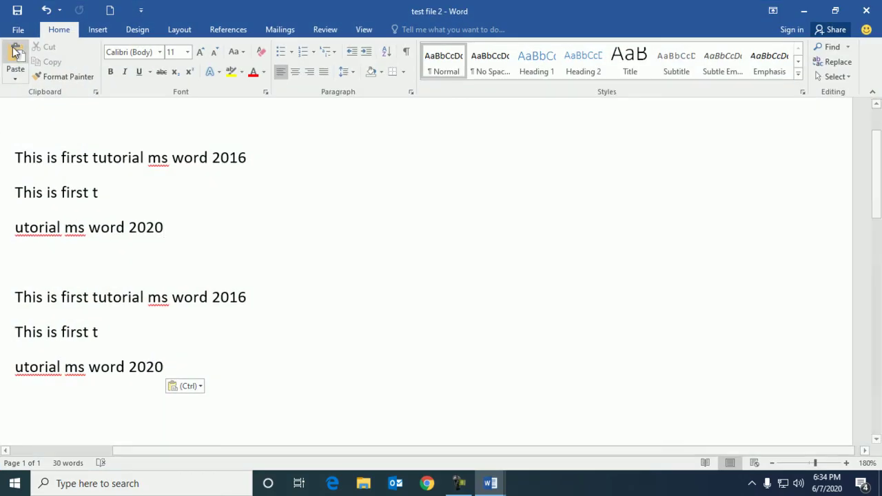
- Open the Print page and try the Copies spinner, leaving copies at 1
left_click(18, 30)
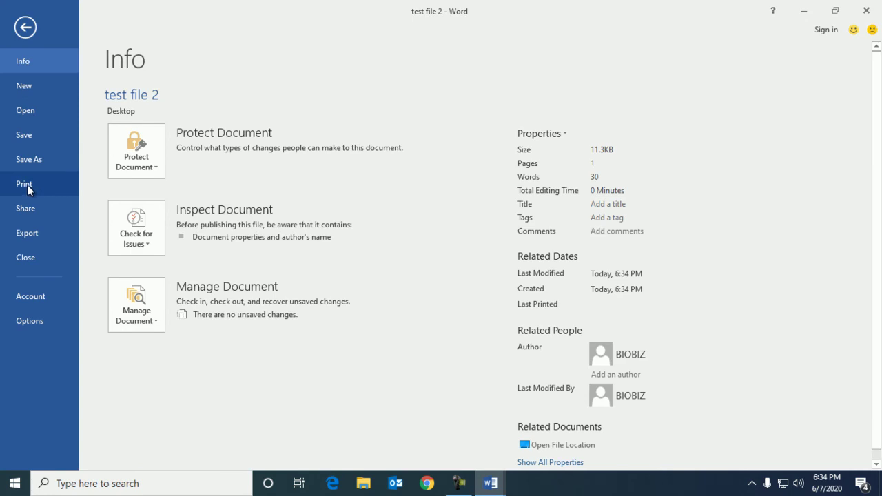
left_click(27, 185)
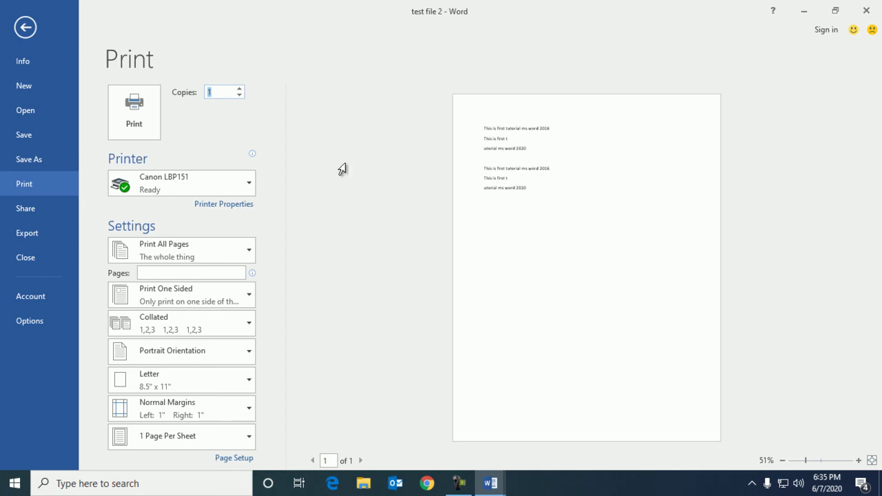
left_click(241, 89)
left_click(241, 89)
left_click(241, 89)
left_click(240, 95)
left_click(140, 107)
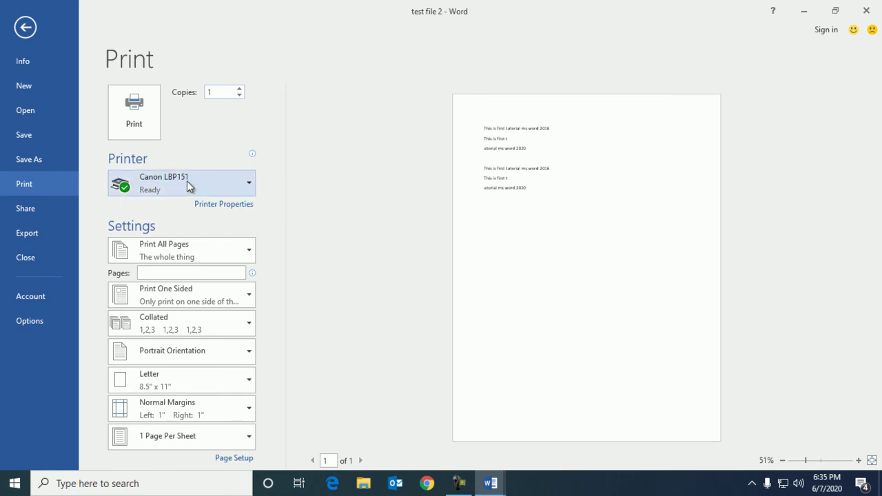
- Switch the printer to LBP151, back to Canon LBP151, and open Printer Properties
mouse_move(153, 185)
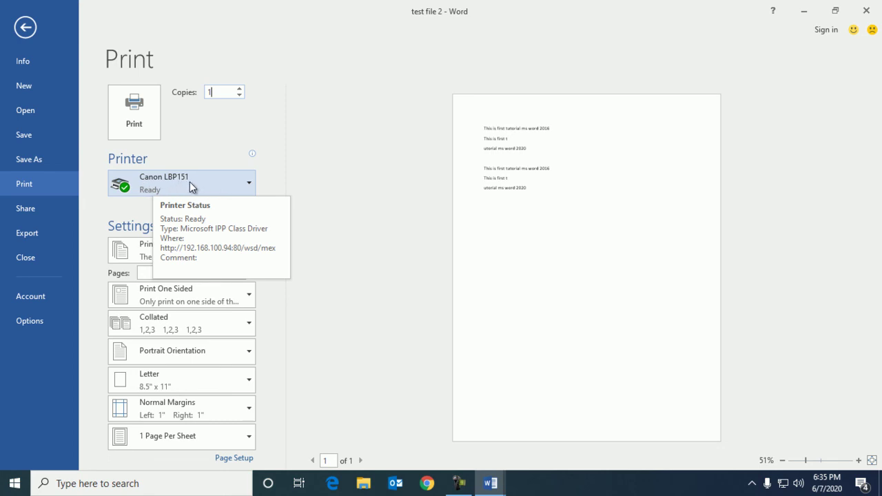
left_click(249, 185)
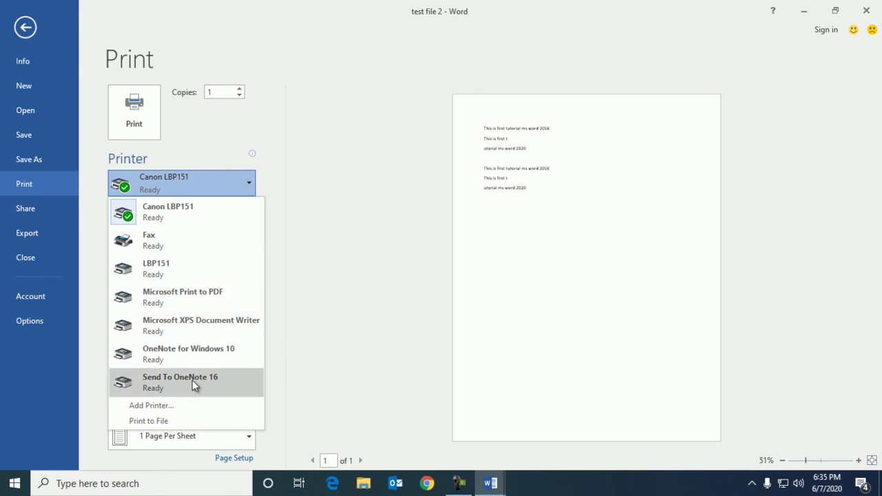
left_click(164, 276)
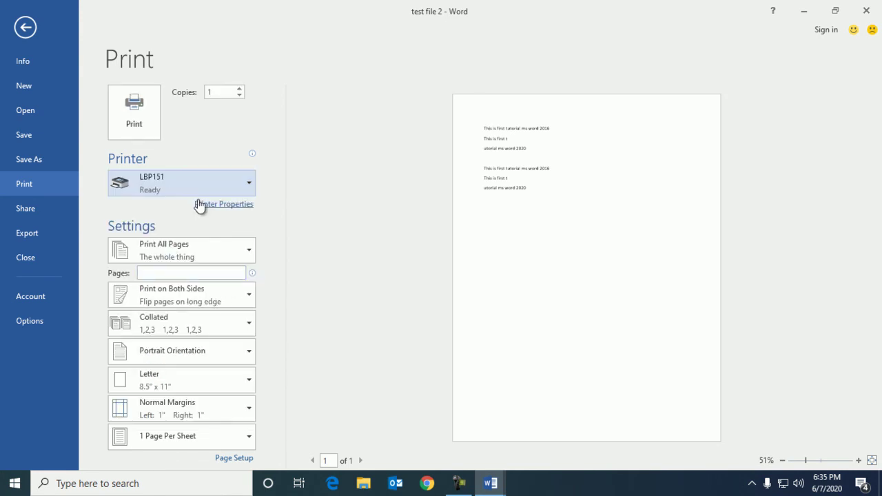
left_click(231, 186)
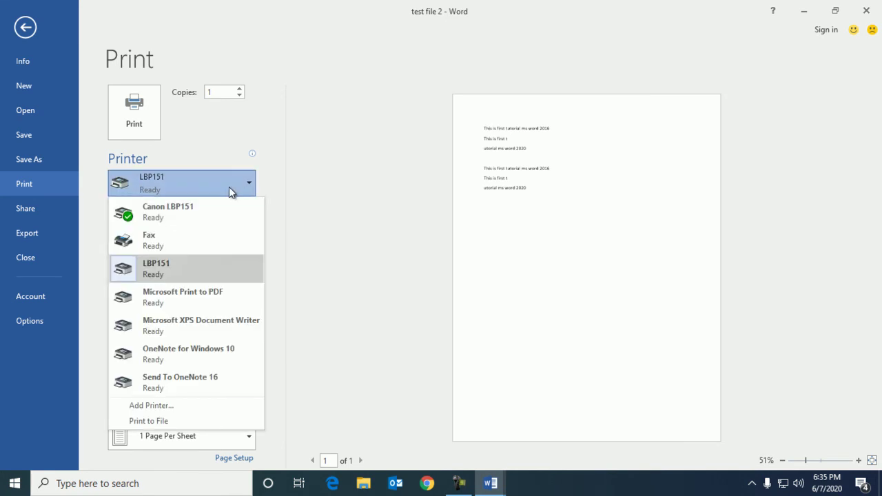
left_click(165, 217)
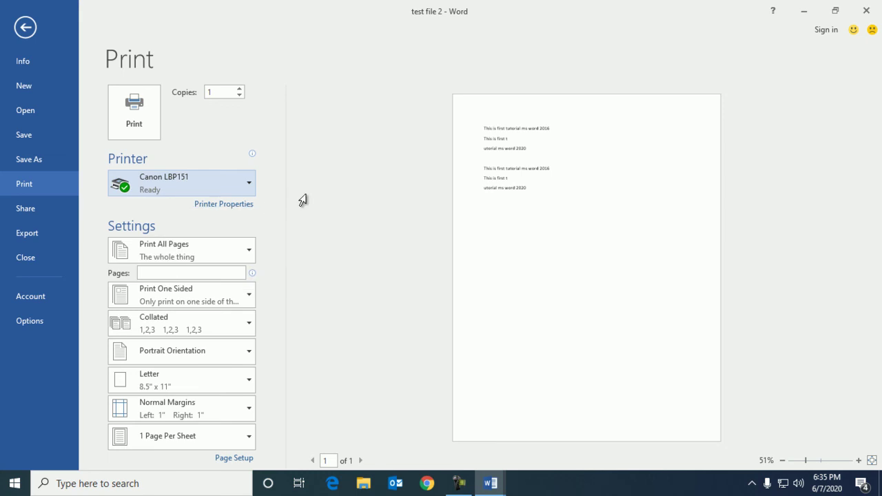
mouse_move(179, 190)
left_click(212, 206)
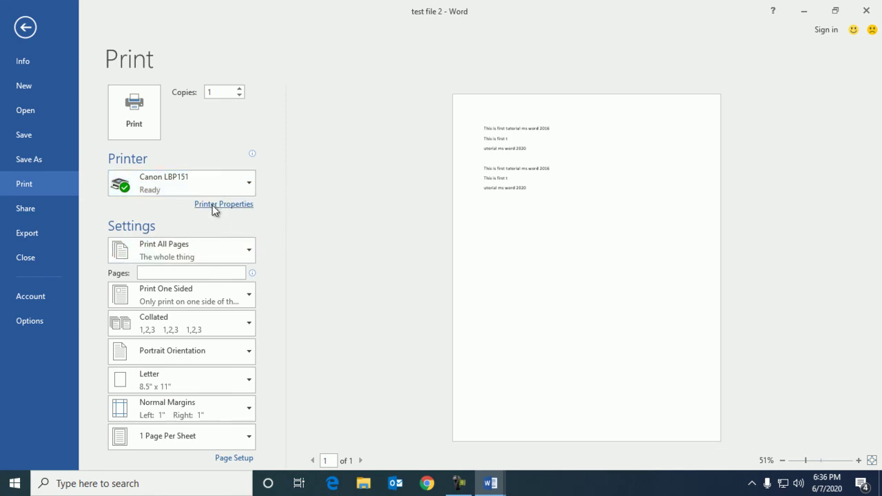
- Close the printer properties unchanged and select the Copies value 1 to set 5
left_click(28, 36)
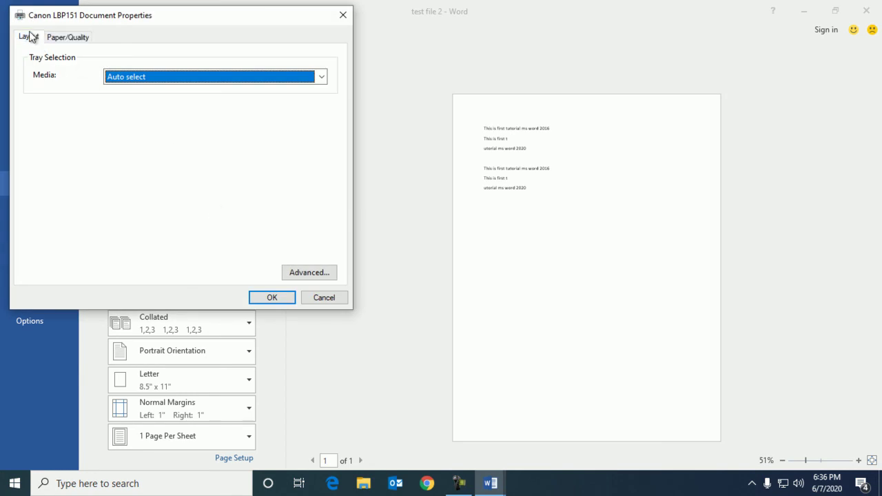
left_click(315, 299)
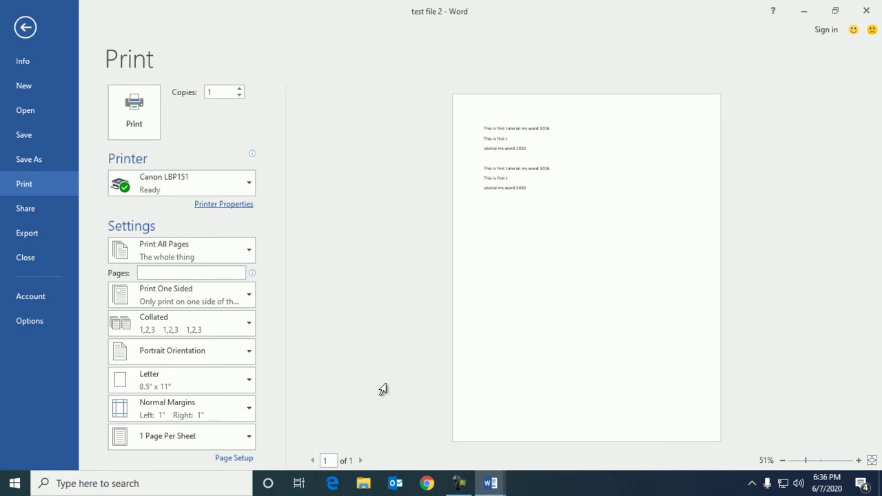
left_click(211, 92)
left_click_drag(218, 92, 185, 93)
type("5")
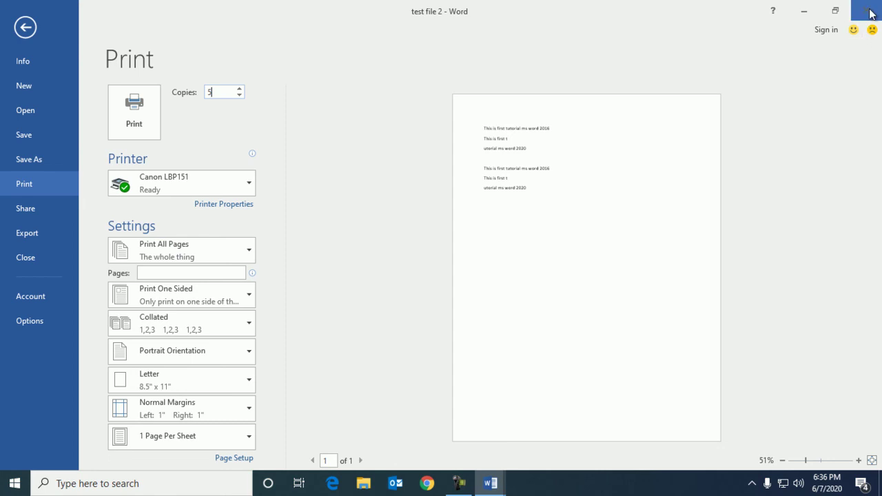
- Insert a page break after the last 2020 line, paste the tutorial lines on page 2, then open File Info
left_click(31, 29)
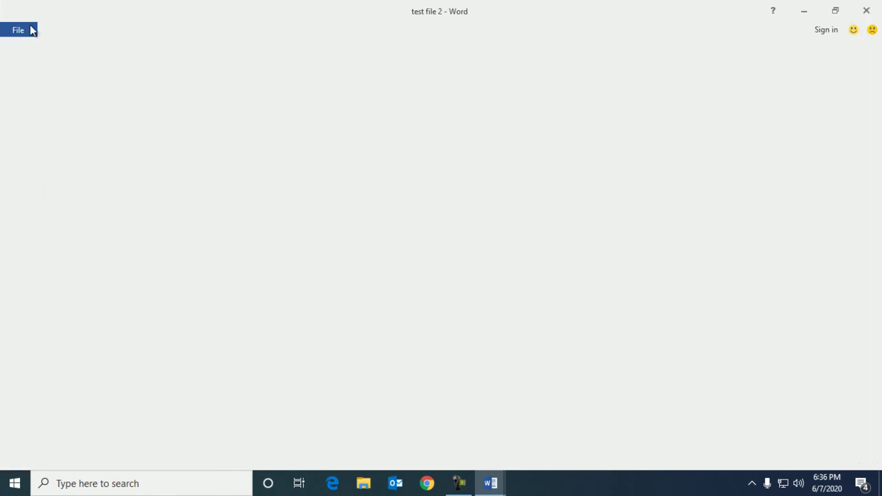
key("ctrl+a")
key("ctrl+c")
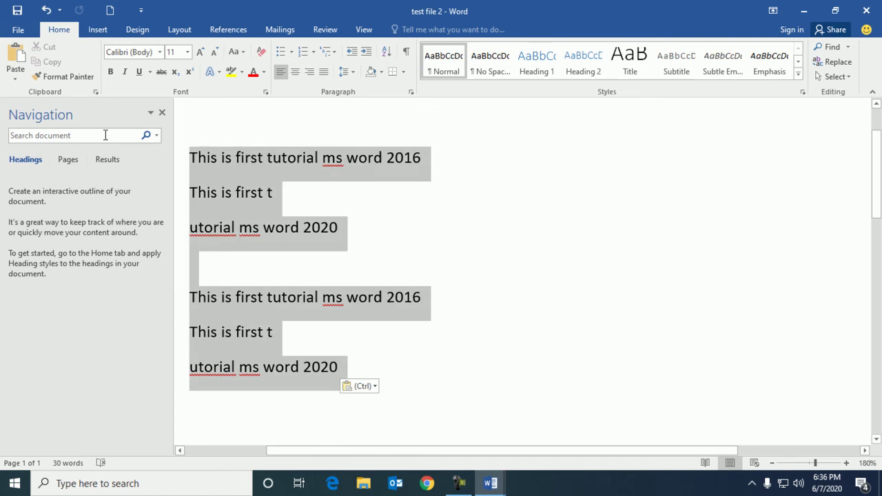
left_click(363, 372)
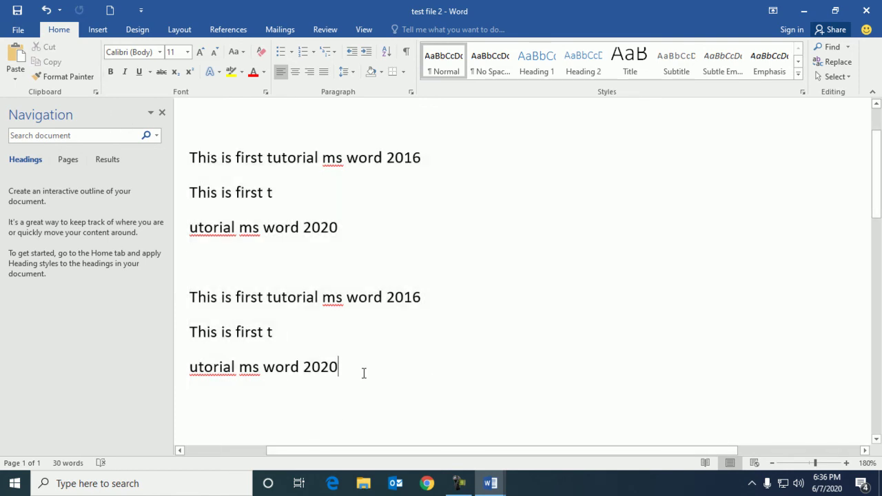
key("ctrl+Return")
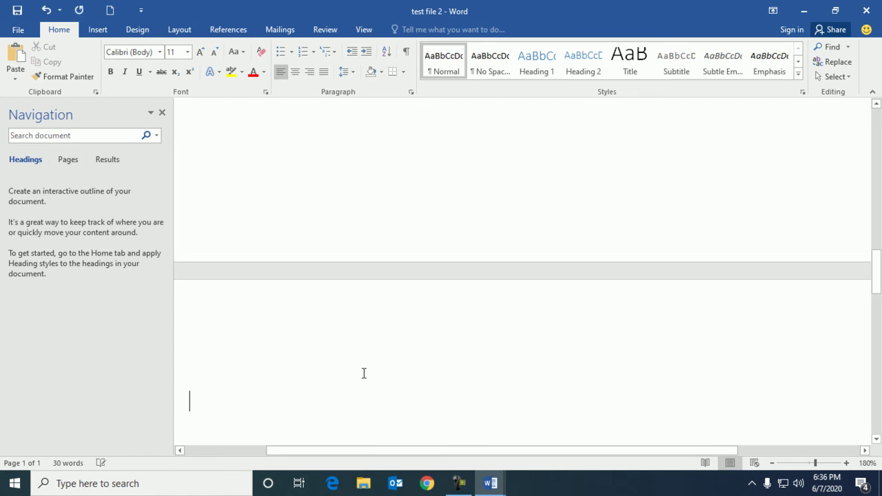
key("ctrl+v")
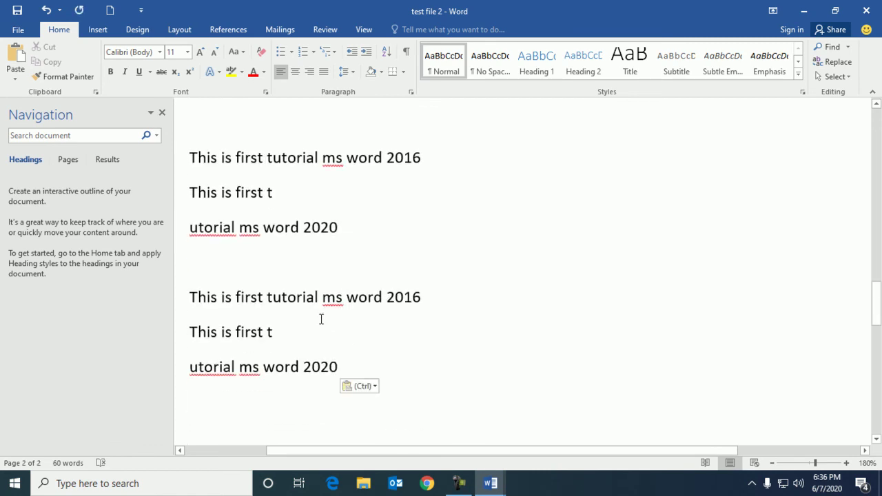
left_click(164, 113)
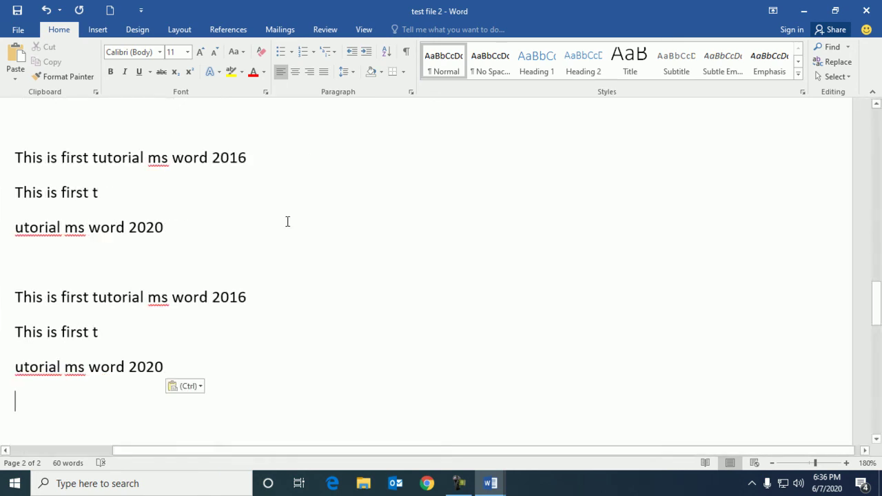
left_click(18, 29)
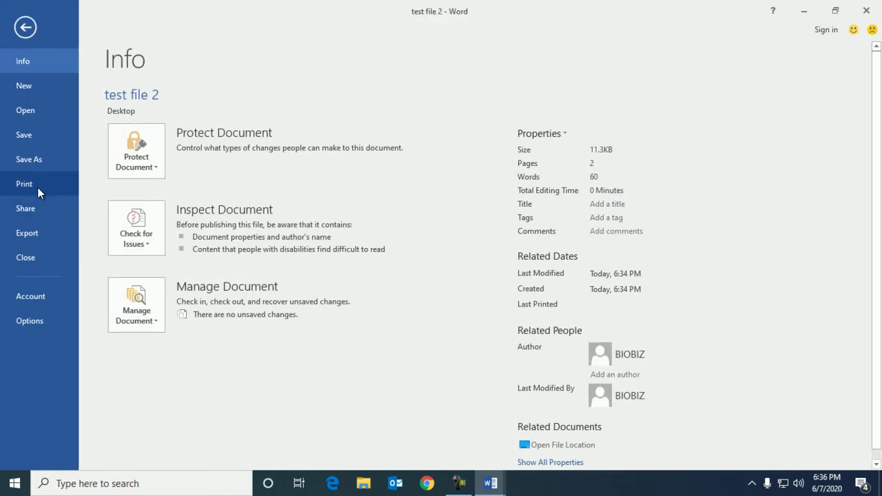
- Open the Print preview and choose Print Current Page
left_click(24, 184)
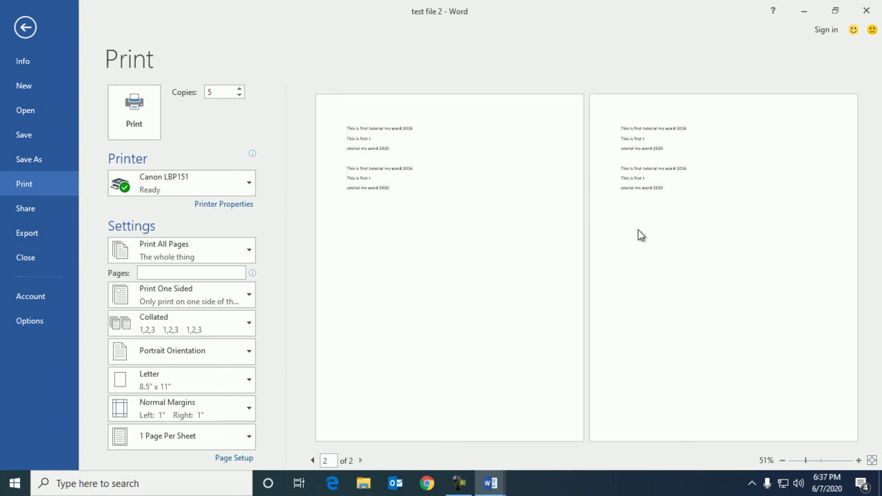
left_click(426, 173)
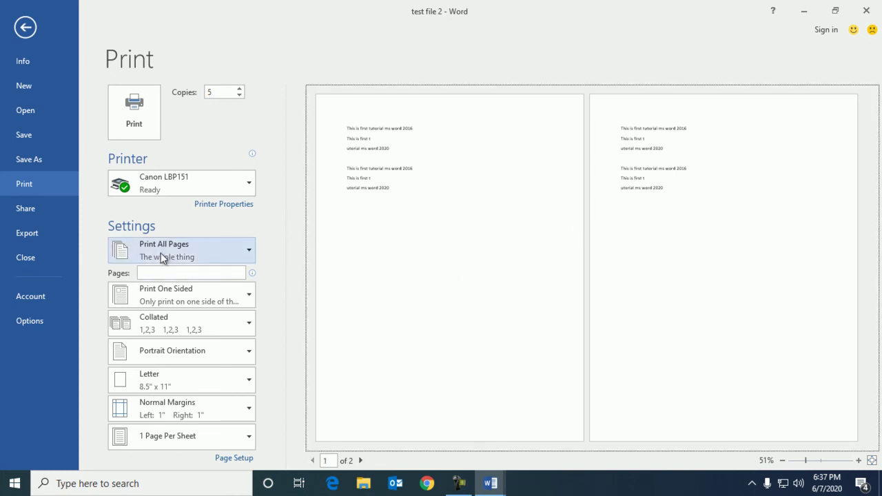
left_click(240, 253)
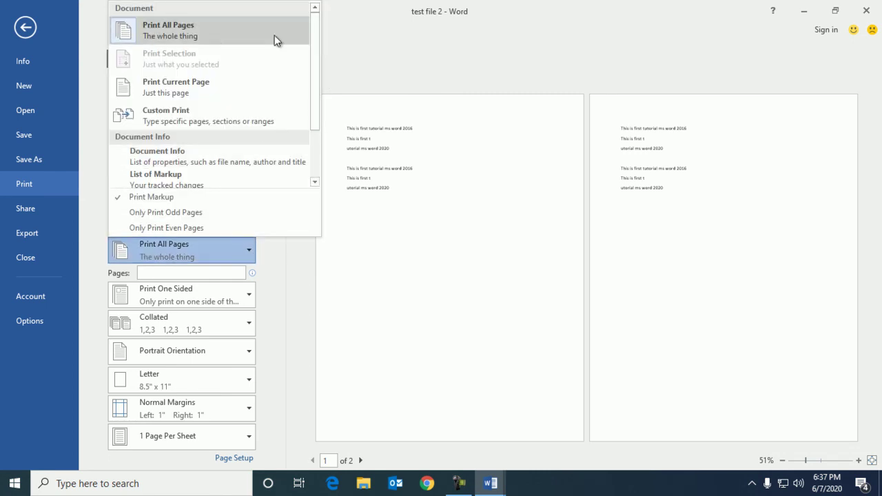
left_click(201, 94)
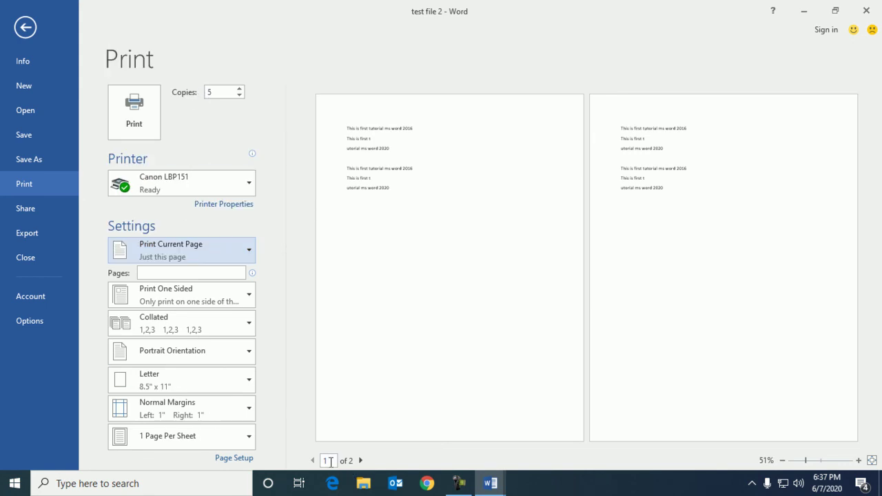
- Switch back to Print All Pages and bring page 2 into the preview
left_click(328, 461)
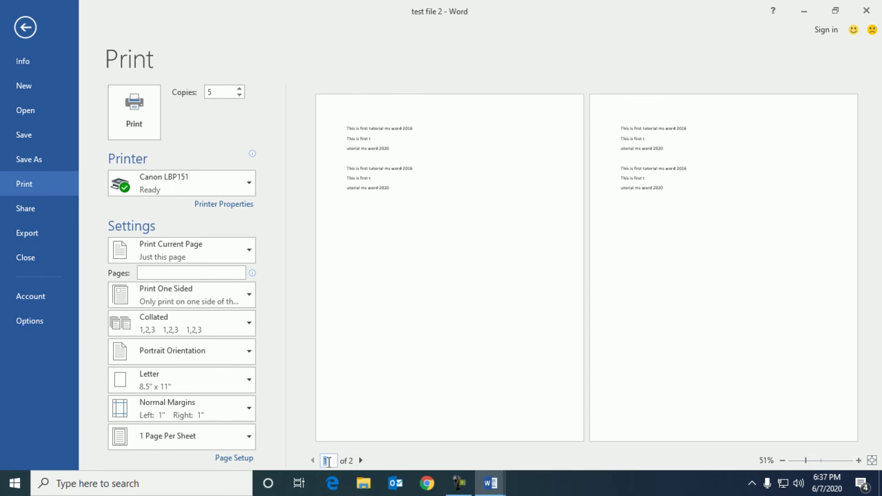
left_click(197, 261)
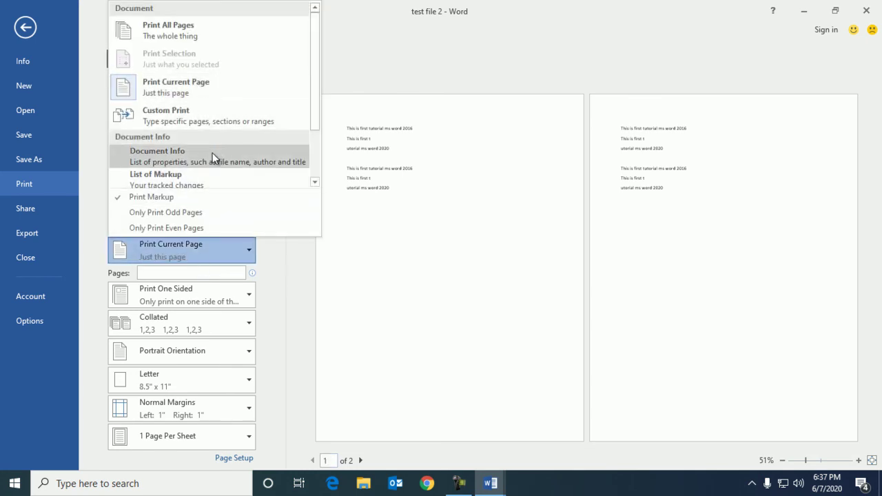
left_click(207, 33)
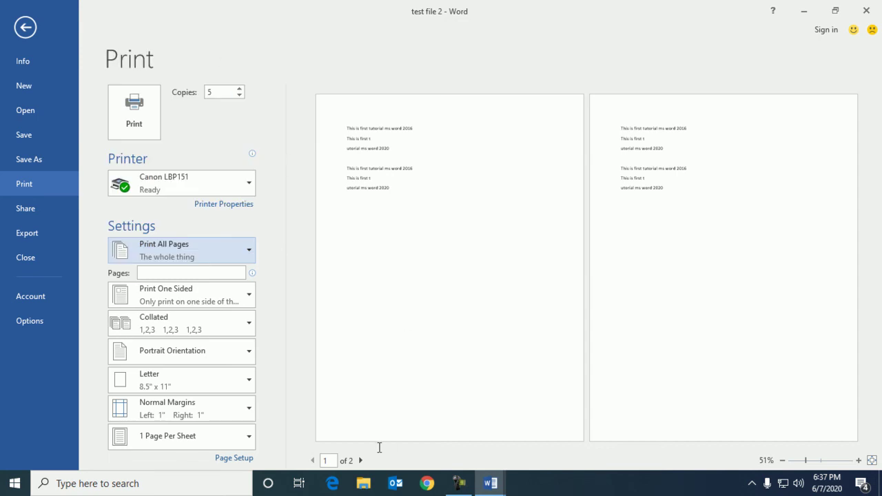
left_click(360, 238)
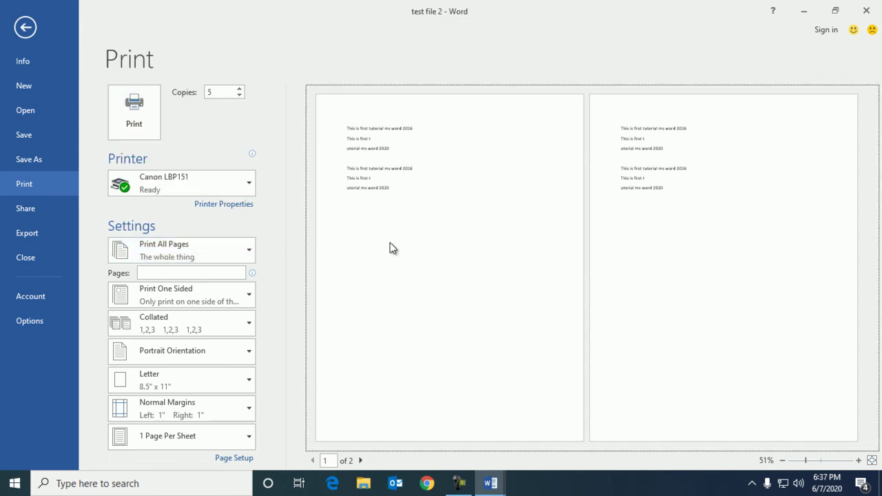
left_click(633, 168)
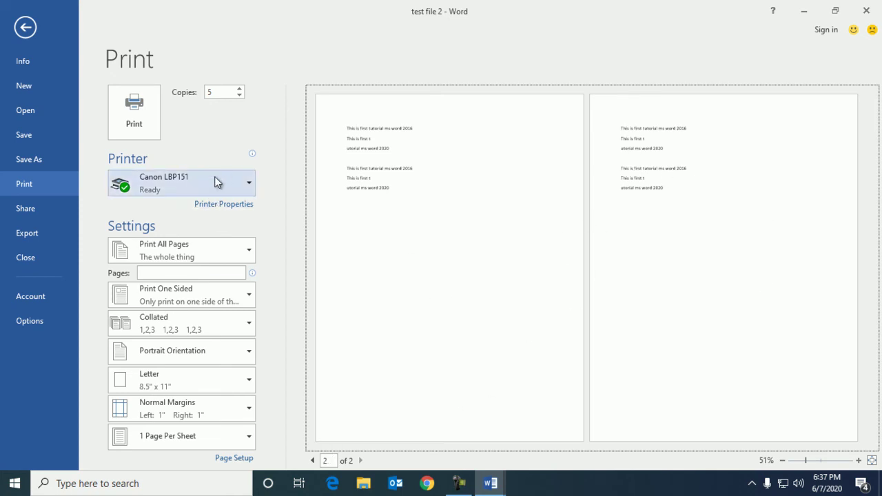
- Set printing to Print Current Page again and check the preview page number
left_click(200, 250)
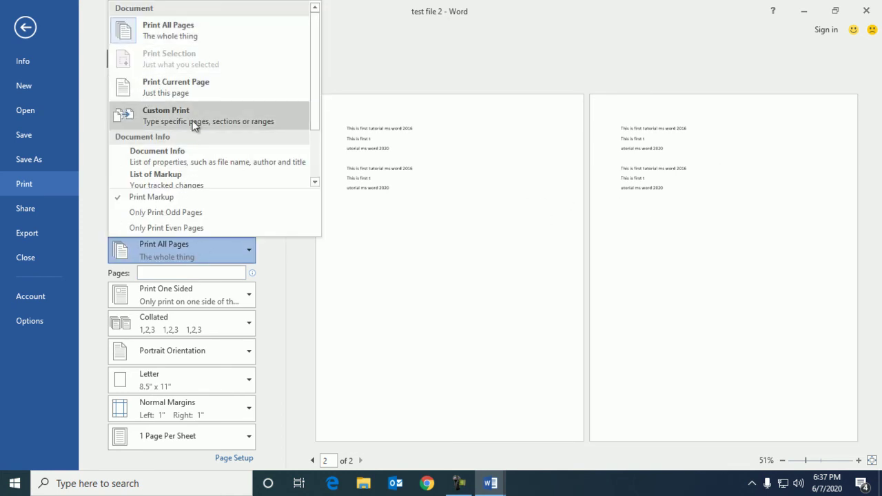
left_click(197, 96)
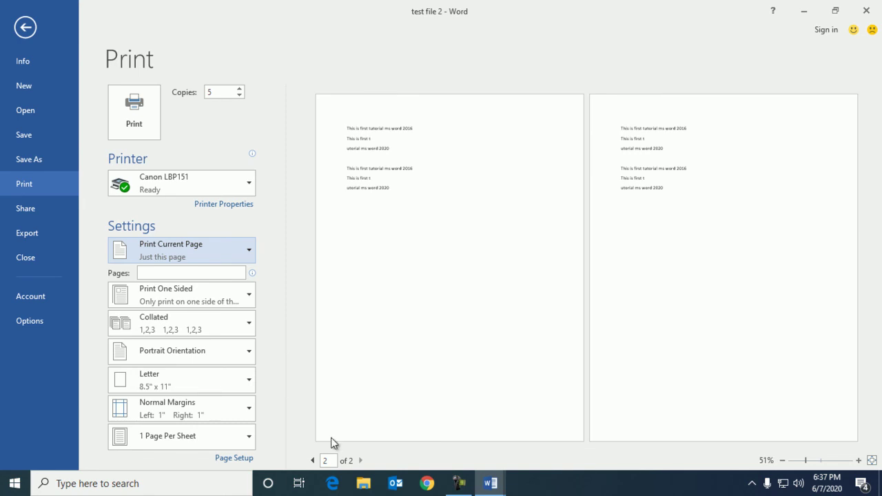
left_click(325, 461)
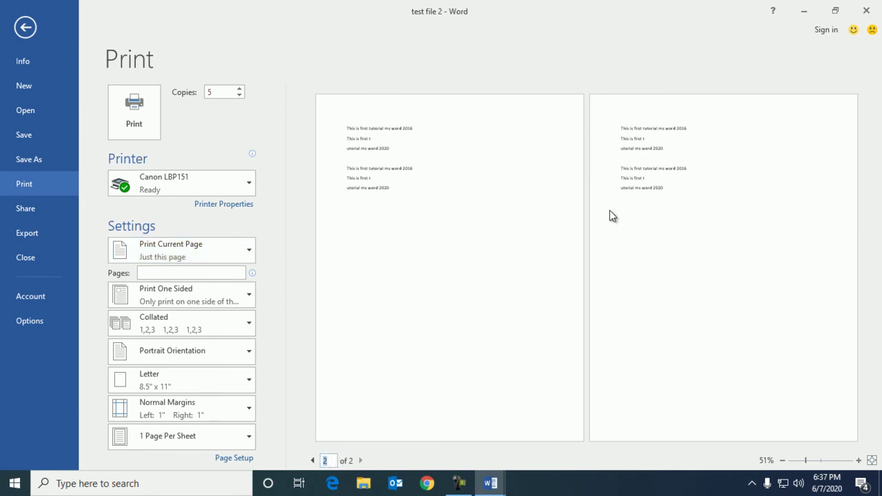
left_click(685, 197)
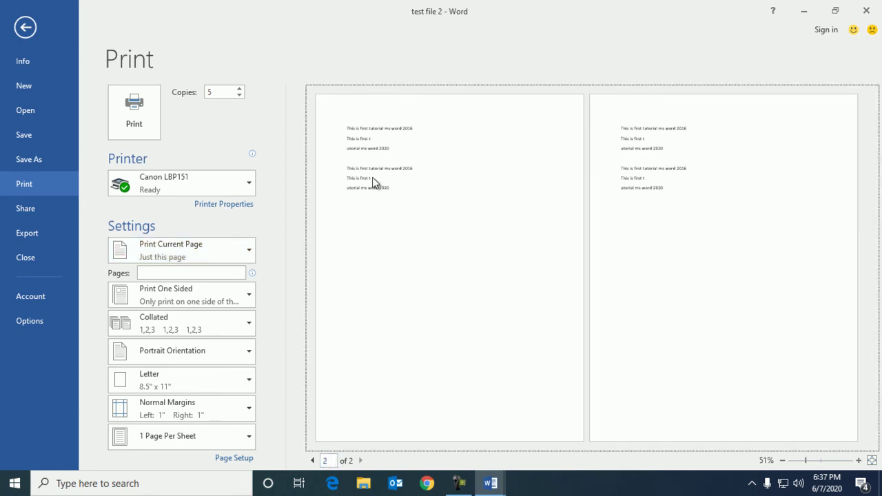
left_click(328, 461)
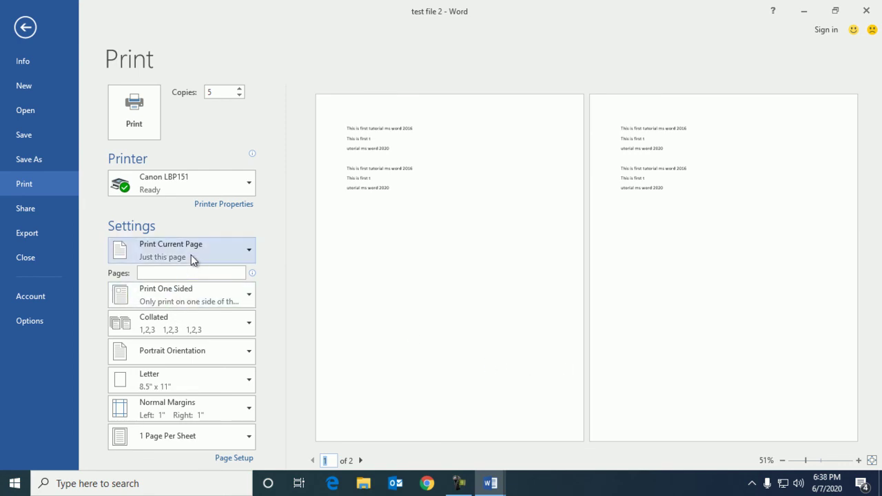
left_click(25, 31)
scroll(310, 284, "down", 3)
scroll(285, 311, "down", 5)
scroll(286, 312, "up", 5)
scroll(309, 324, "up", 5)
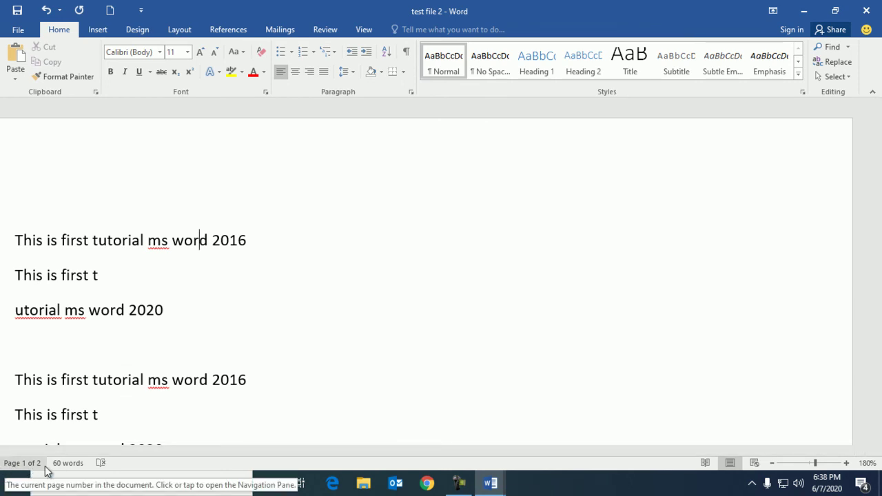
scroll(170, 325, "down", 5)
scroll(170, 325, "down", 5)
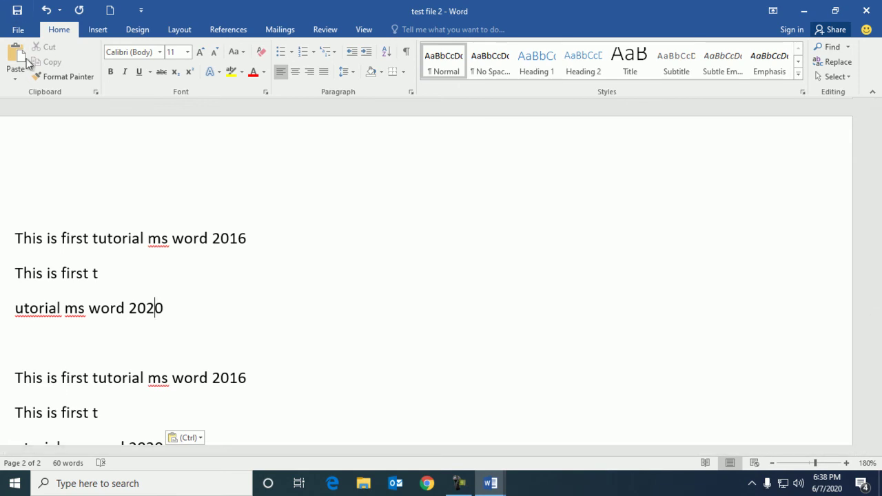
left_click(18, 30)
left_click(30, 187)
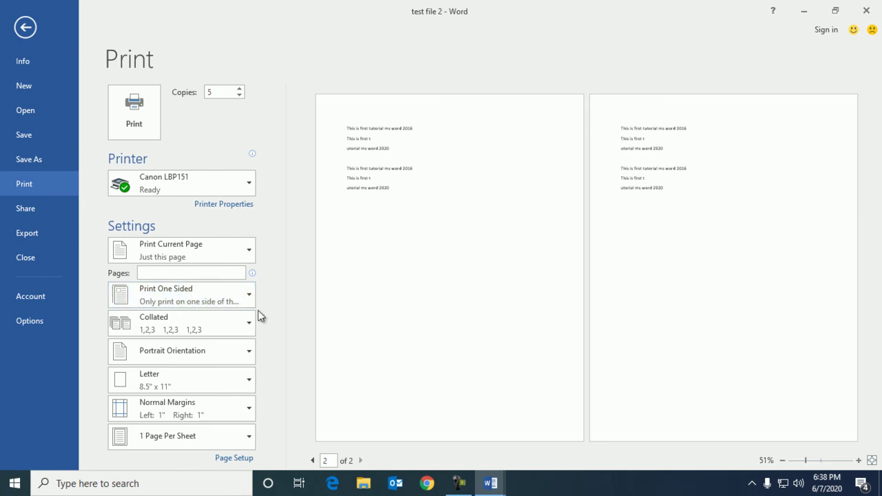
- Review the one-sided printing options without changing them, then select the Copies value
left_click(252, 298)
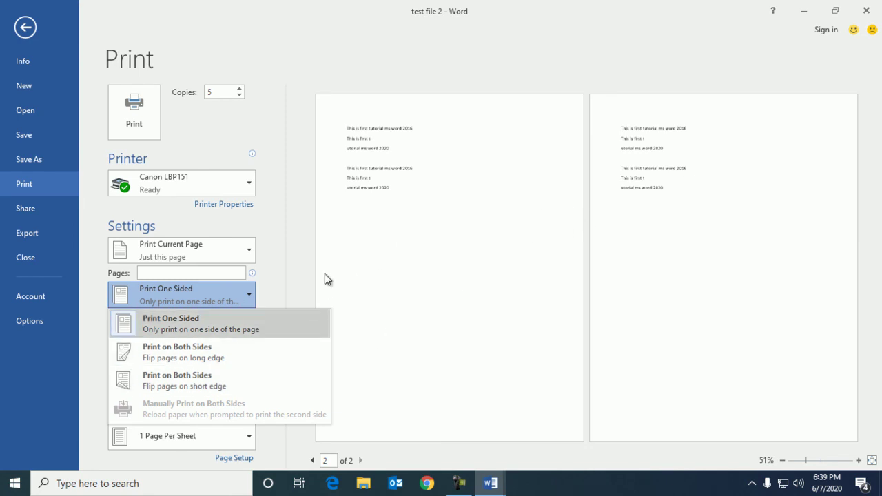
left_click(449, 284)
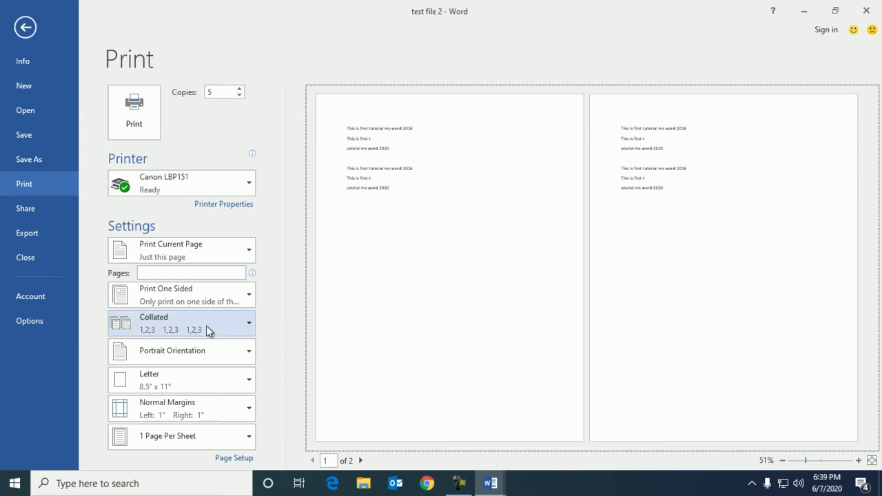
left_click(212, 92)
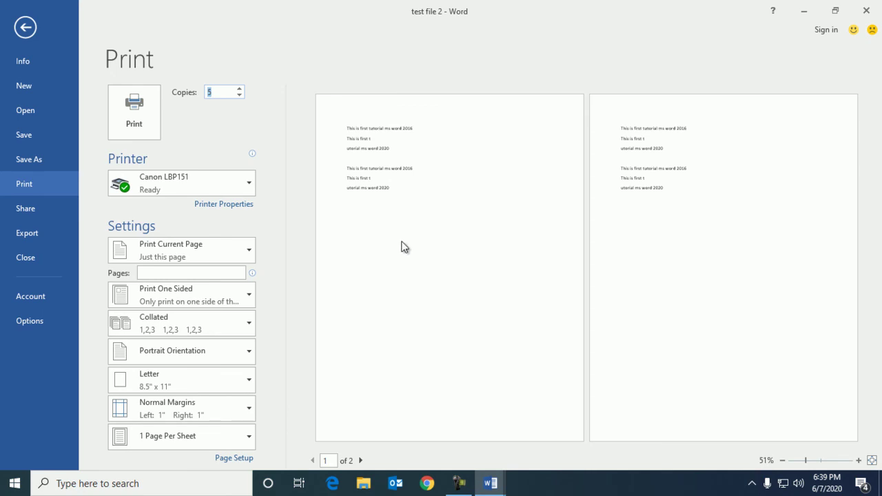
- Try Uncollated for the 5 copies, then switch collation back to Collated
left_click(240, 323)
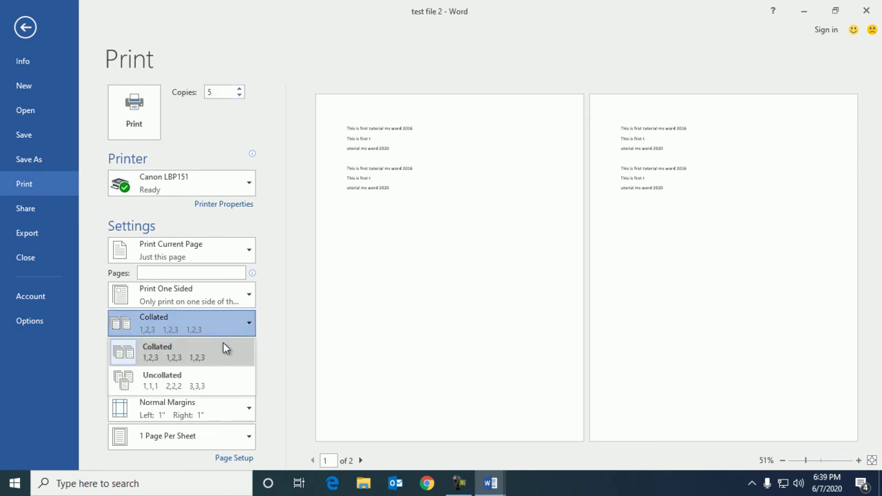
left_click(192, 387)
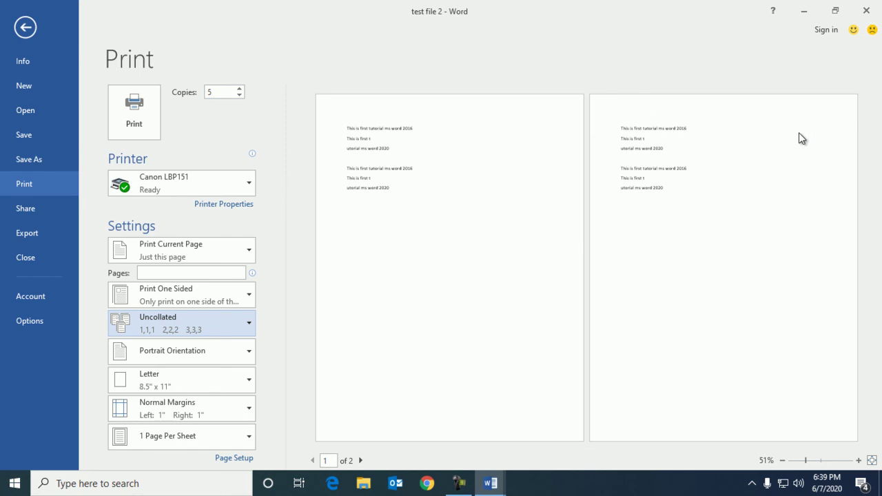
double_click(226, 93)
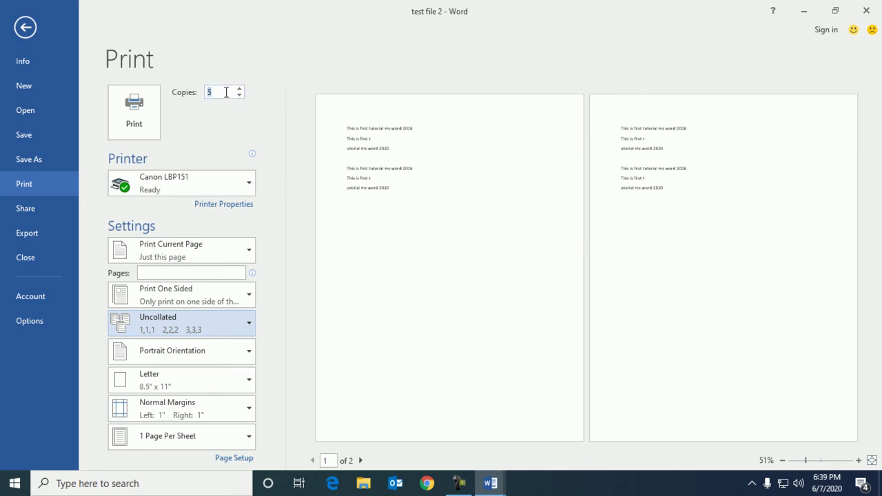
left_click(222, 328)
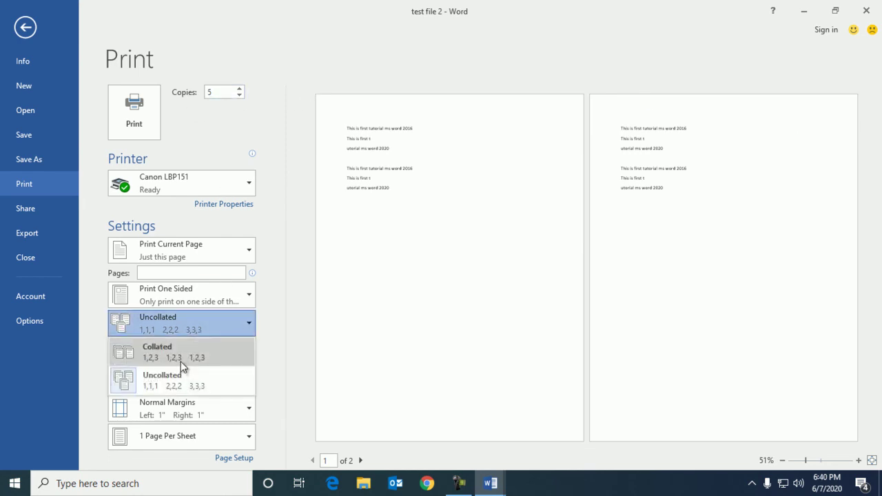
left_click(180, 362)
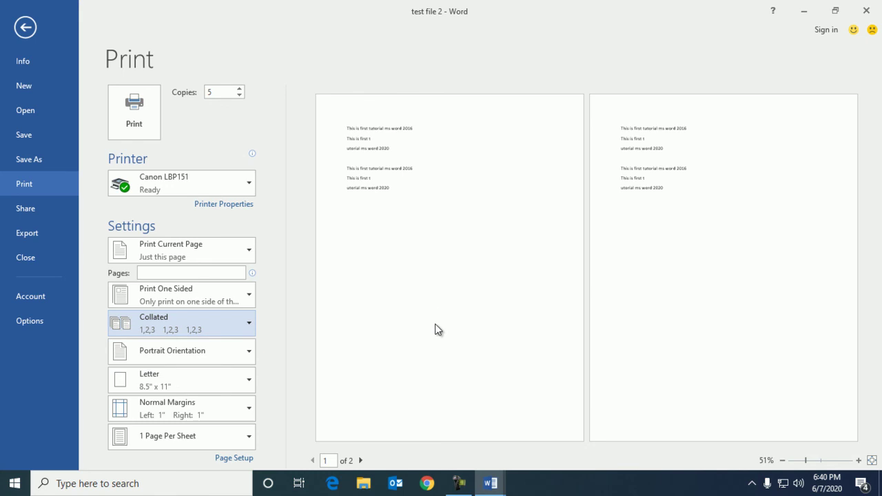
left_click(249, 356)
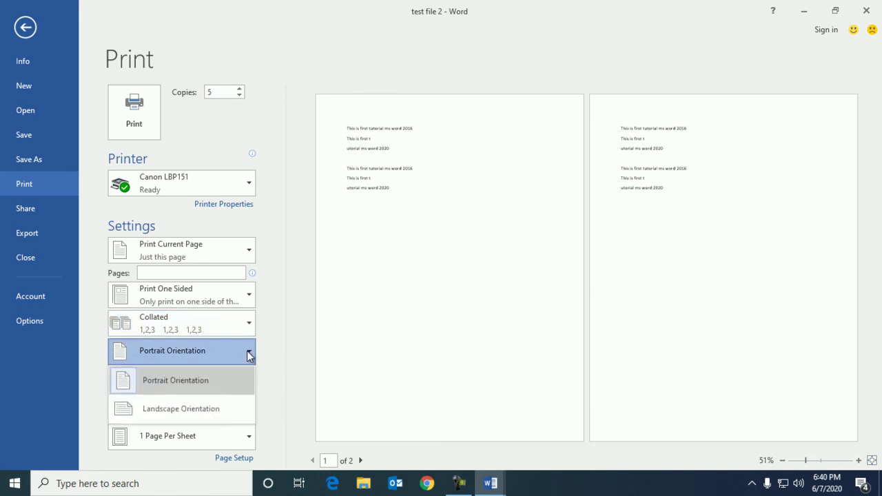
left_click(195, 414)
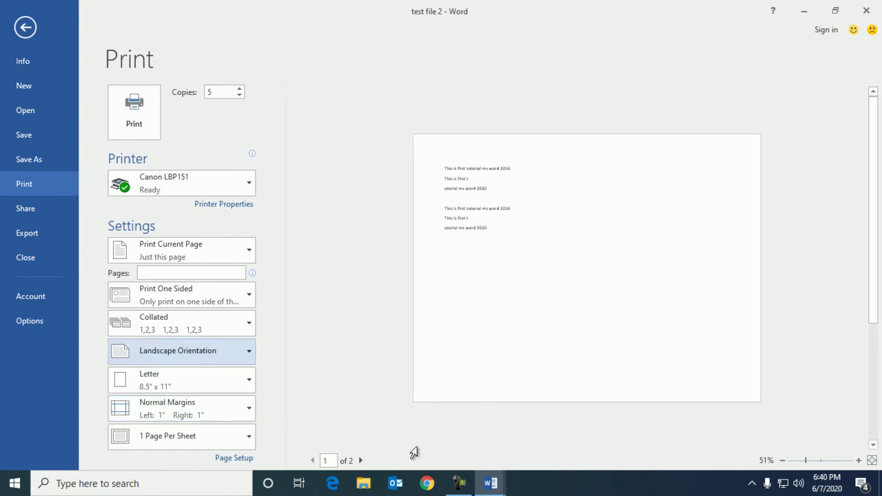
left_click(361, 460)
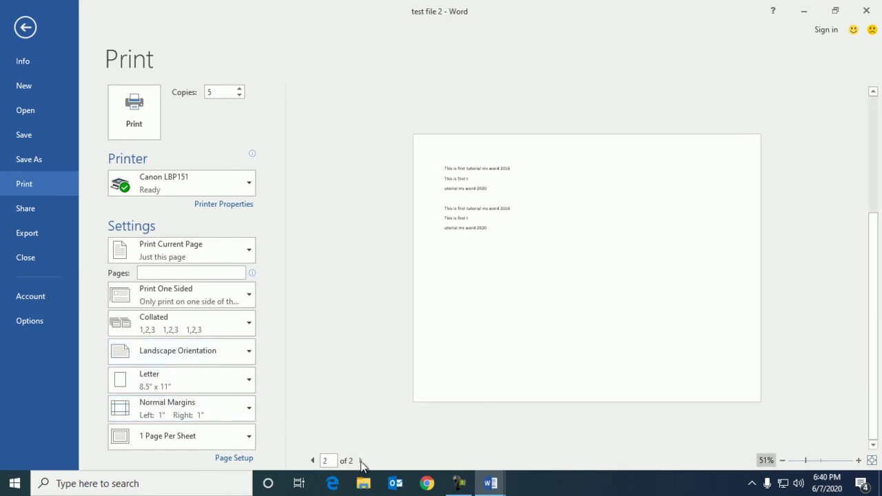
left_click(312, 460)
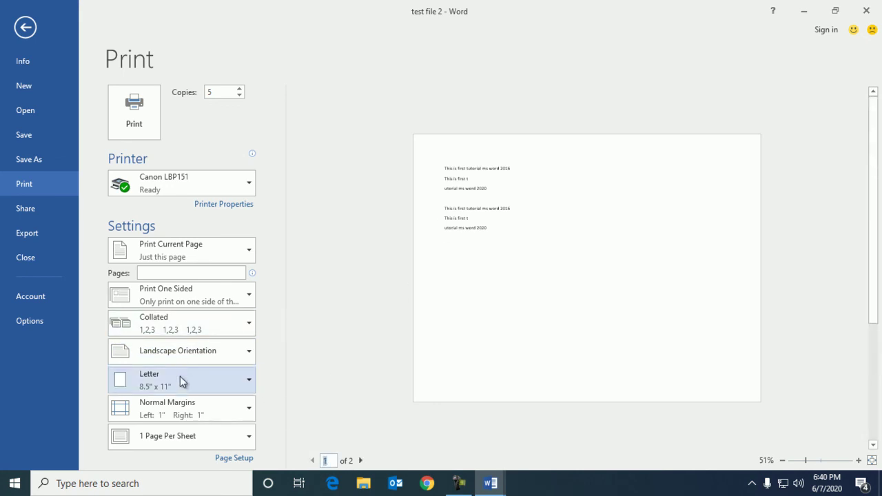
left_click(201, 352)
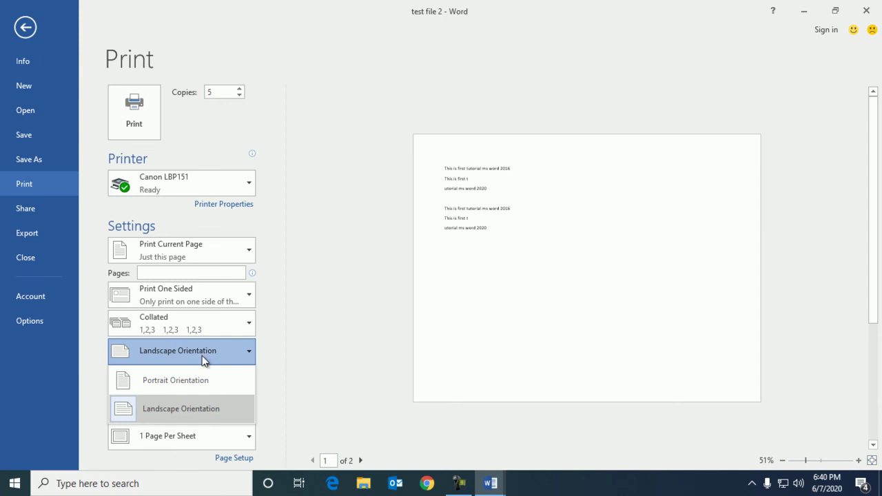
left_click(197, 390)
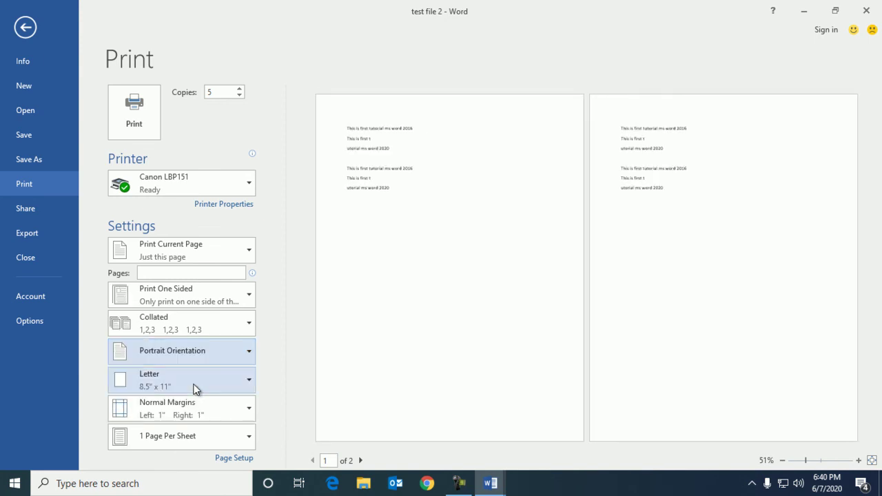
left_click(194, 349)
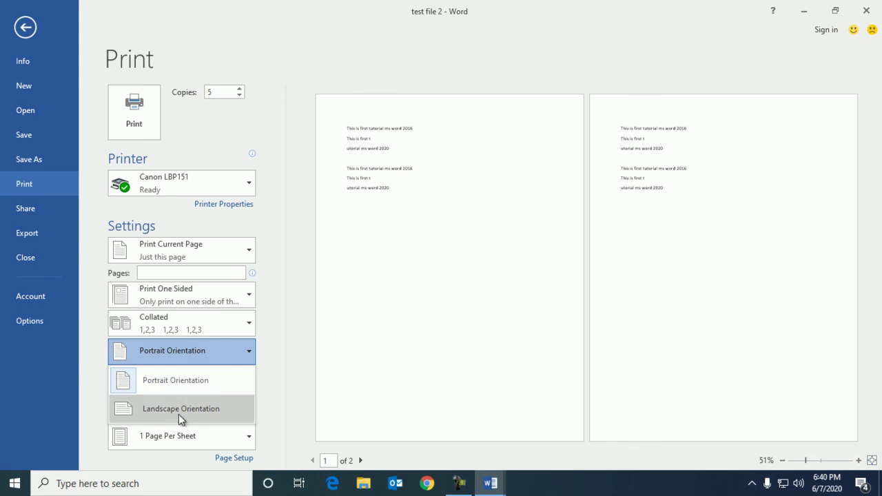
left_click(224, 352)
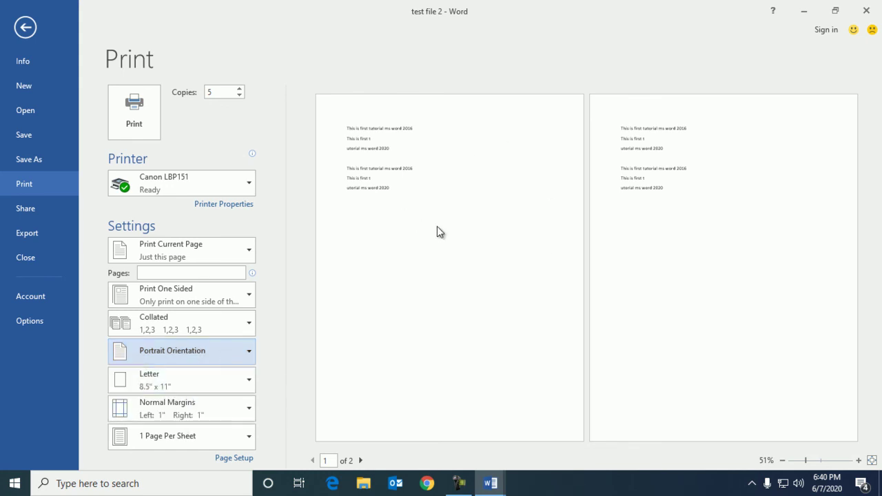
left_click(248, 352)
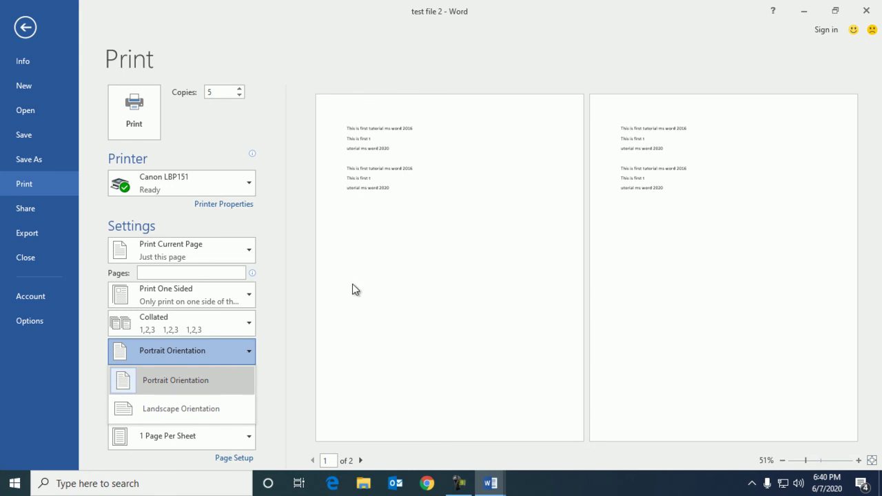
left_click(235, 374)
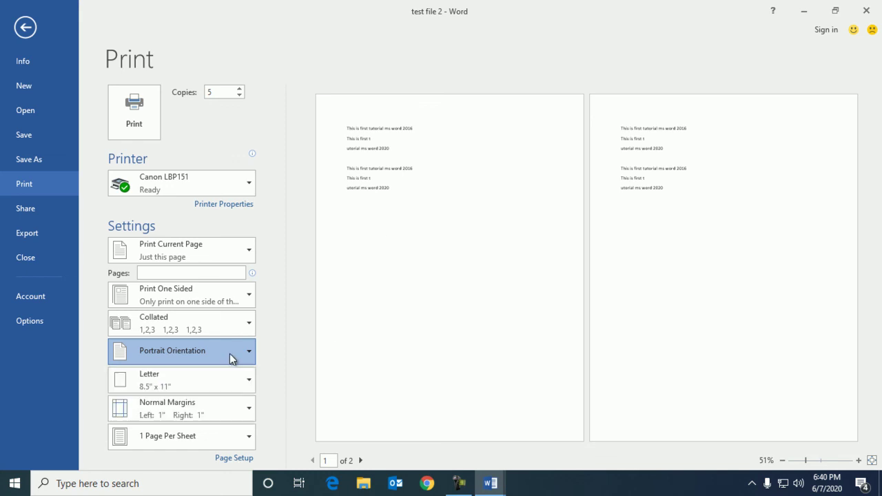
left_click(230, 357)
left_click(231, 352)
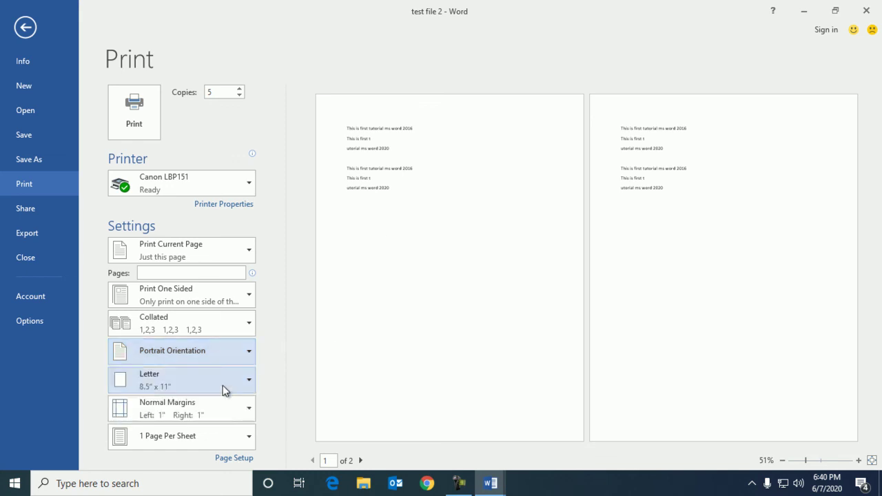
left_click(221, 384)
- Set the paper size to A4, then view the Account page showing Office Professional Plus 2016
left_click(198, 253)
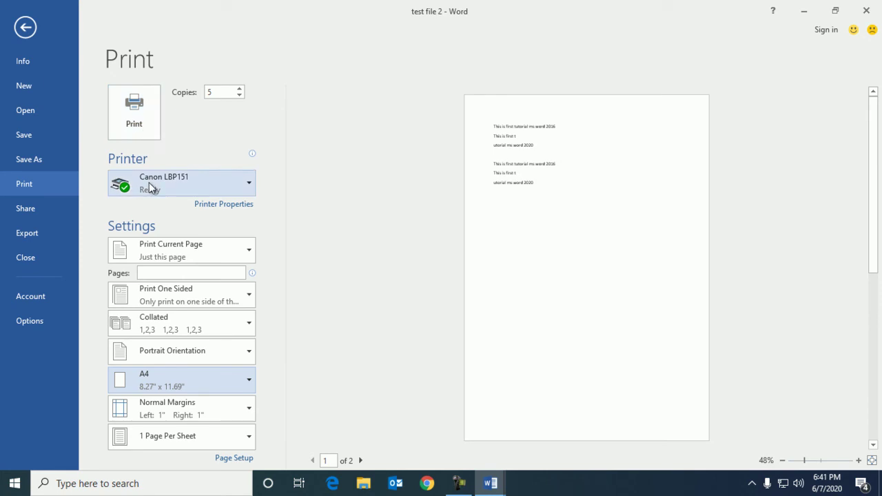
left_click(215, 98)
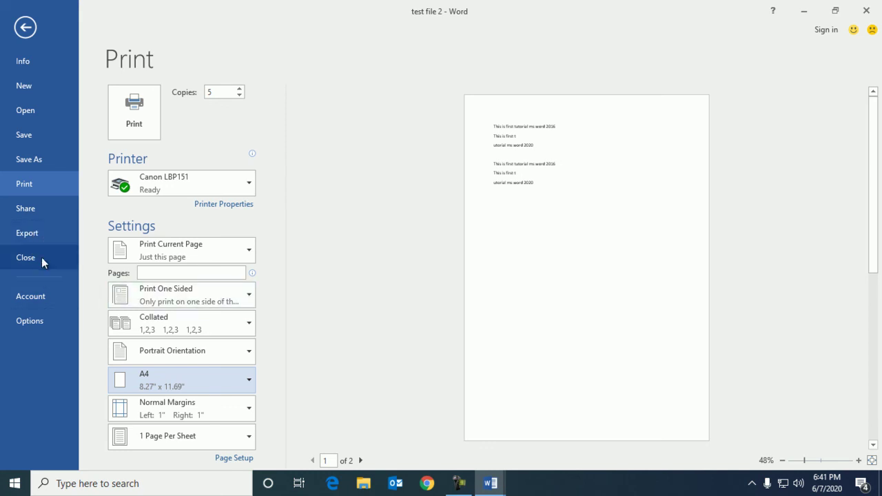
left_click(39, 300)
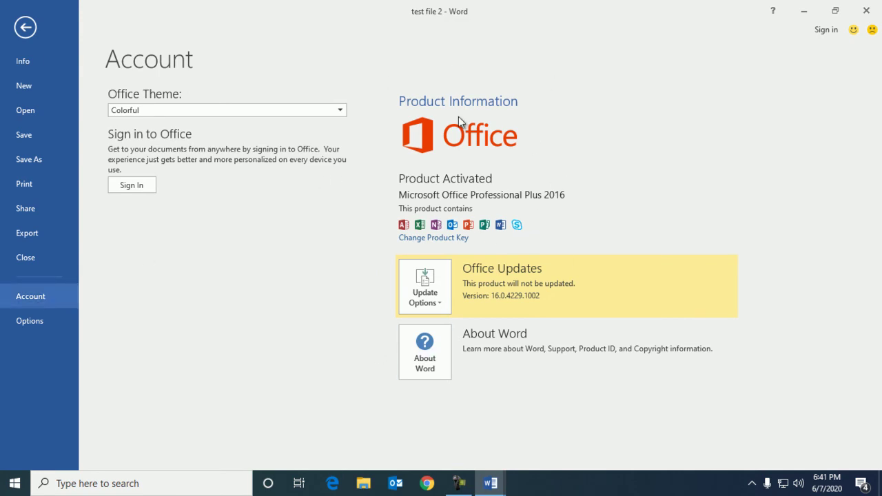
- Glance at the Office Update Options, then open Word Options at its General page
left_click(444, 305)
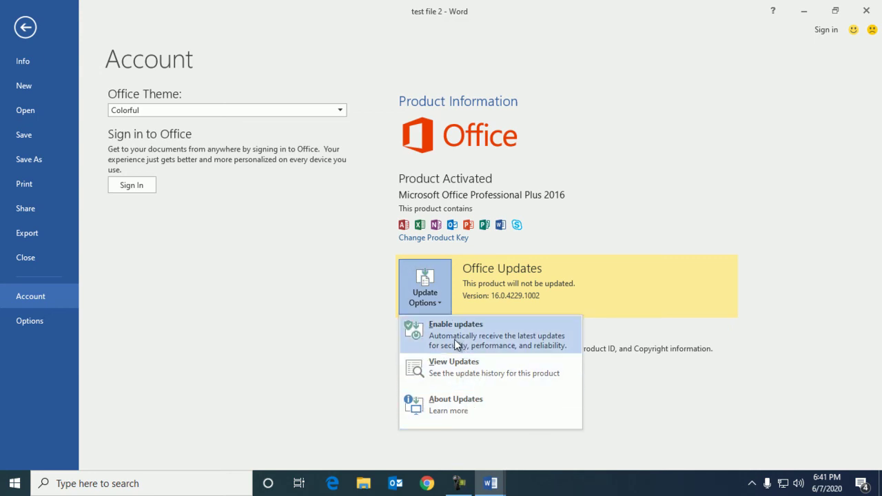
left_click(261, 335)
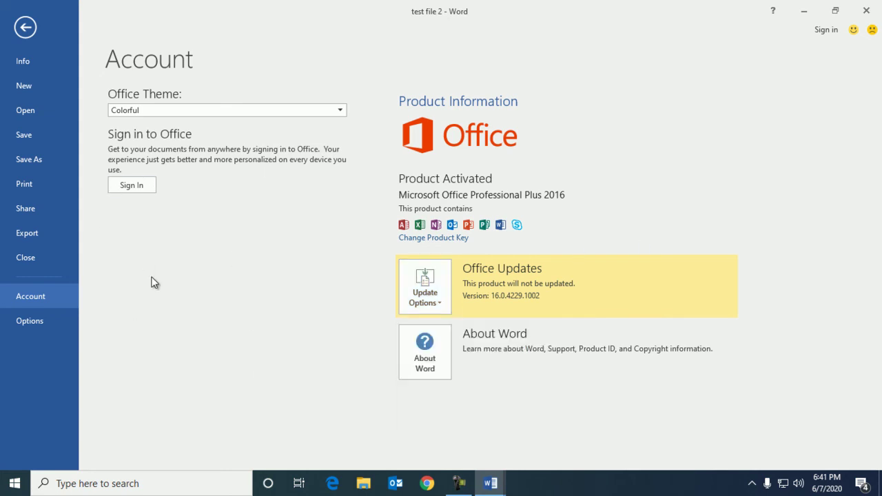
left_click(27, 323)
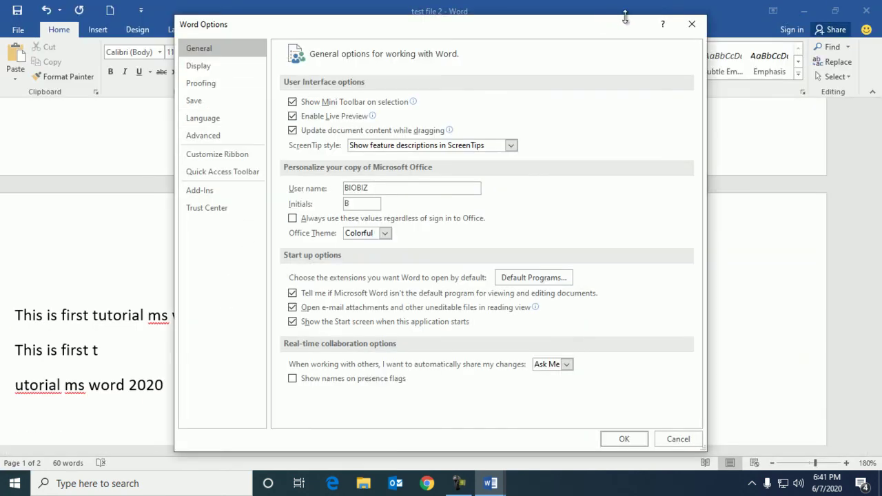
left_click(692, 25)
scroll(565, 310, "up", 3)
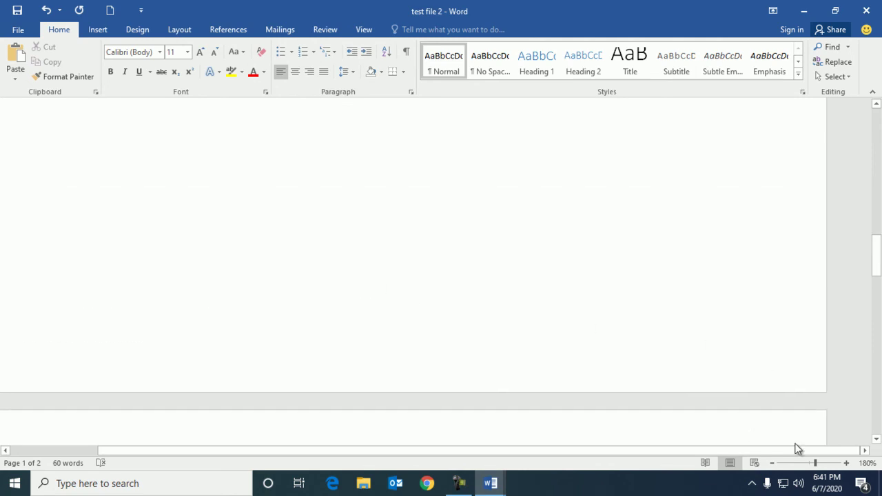
left_click_drag(816, 463, 810, 463)
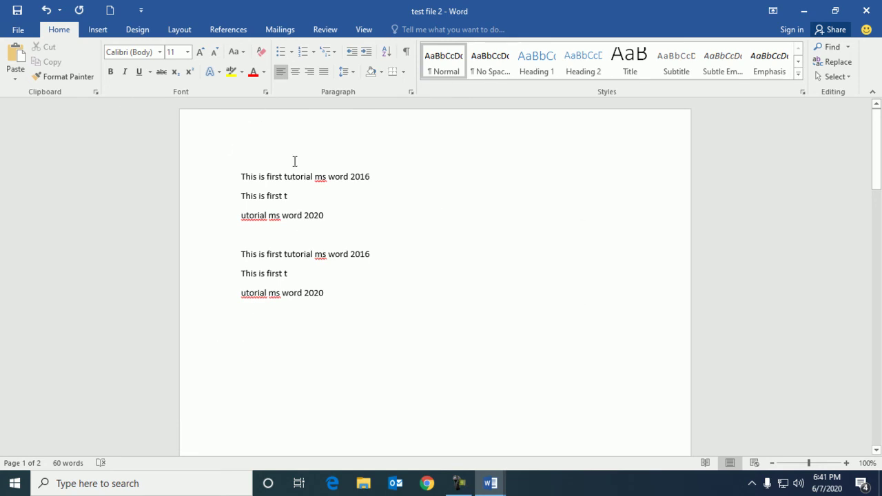
left_click(22, 30)
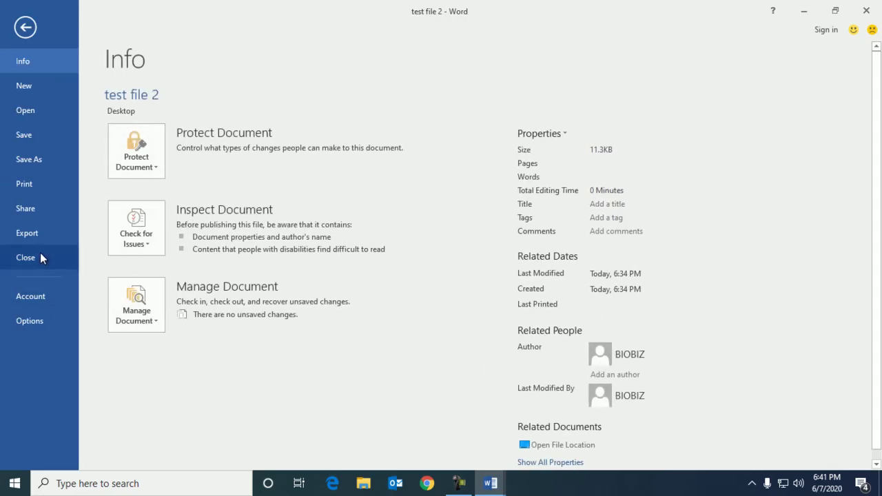
left_click(43, 297)
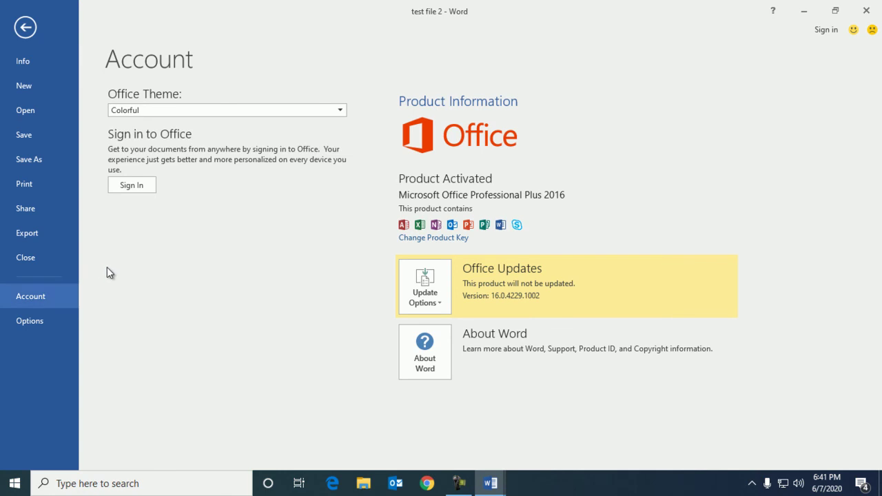
left_click(42, 317)
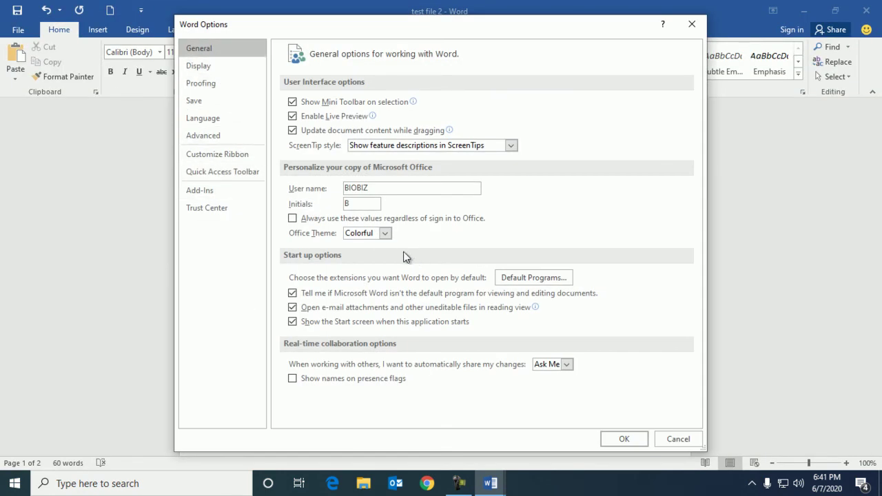
- Browse the Proofing, Save and Display pages of Word Options
left_click(211, 83)
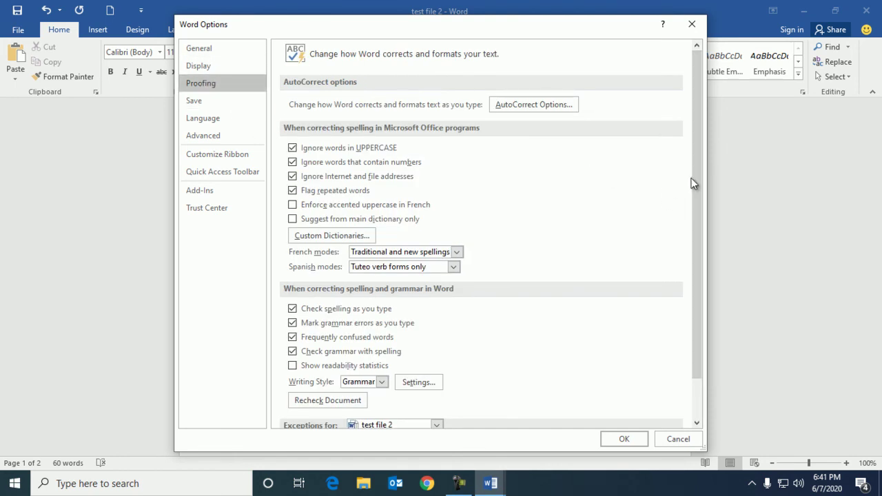
mouse_move(698, 181)
left_mouse_down()
mouse_move(701, 222)
mouse_move(702, 175)
mouse_move(696, 268)
left_mouse_up()
left_click(227, 107)
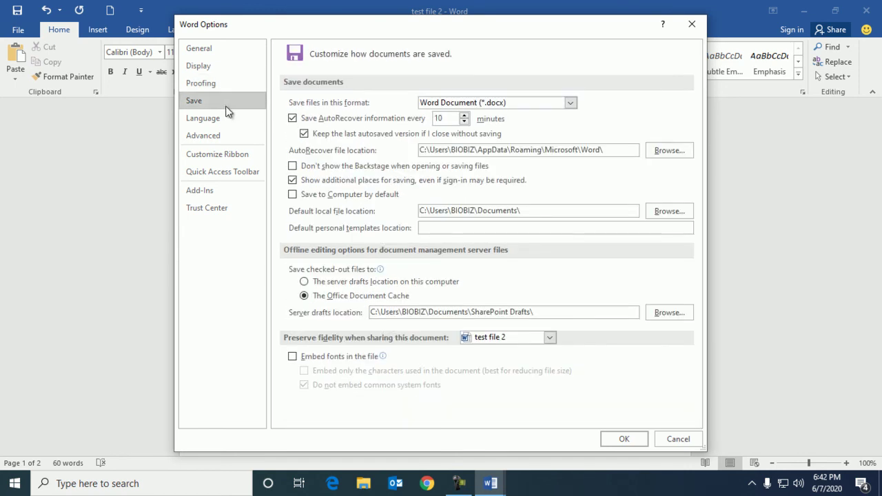
left_click(218, 65)
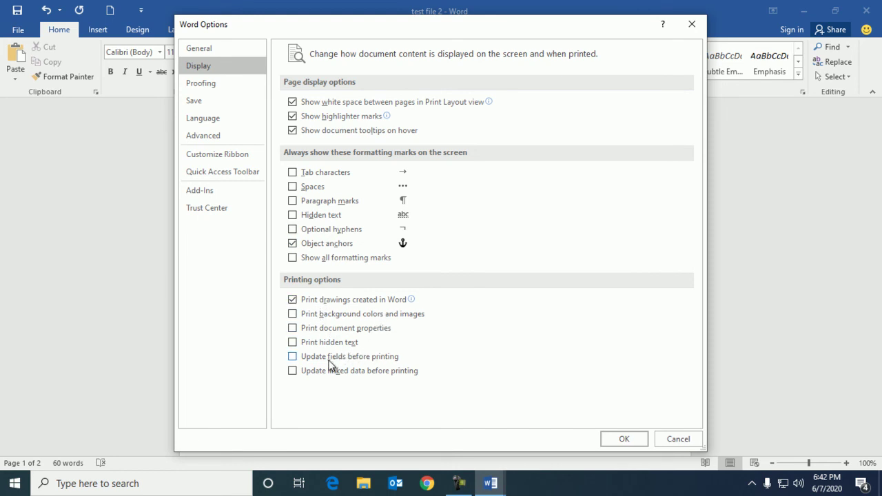
- Scroll Advanced options to Show document content and drag the dialog down to reveal the document
left_click(218, 135)
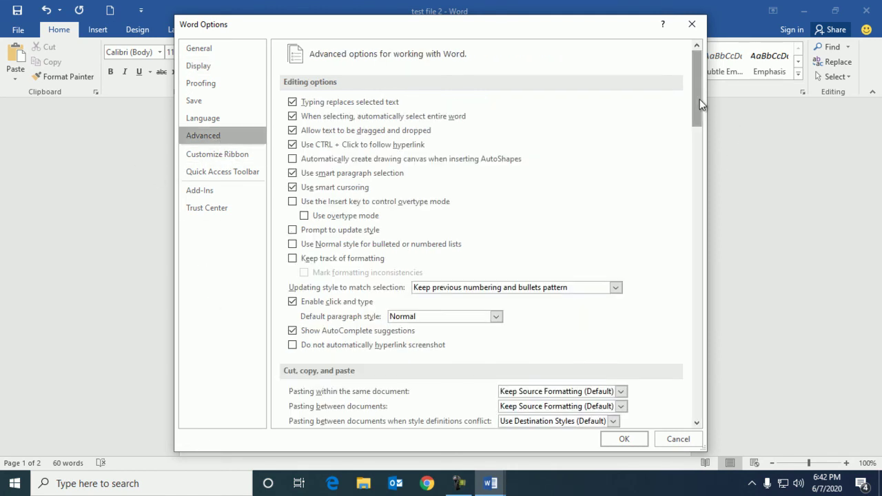
left_click_drag(699, 100, 695, 187)
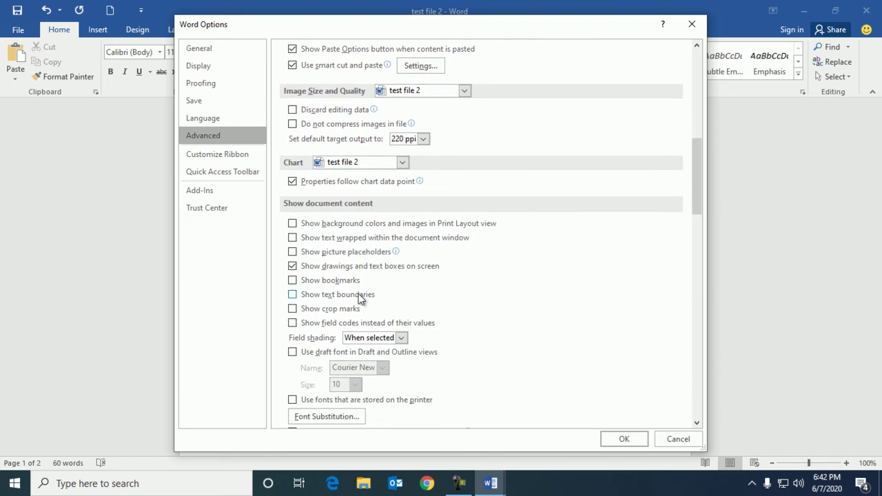
left_click_drag(539, 32, 560, 463)
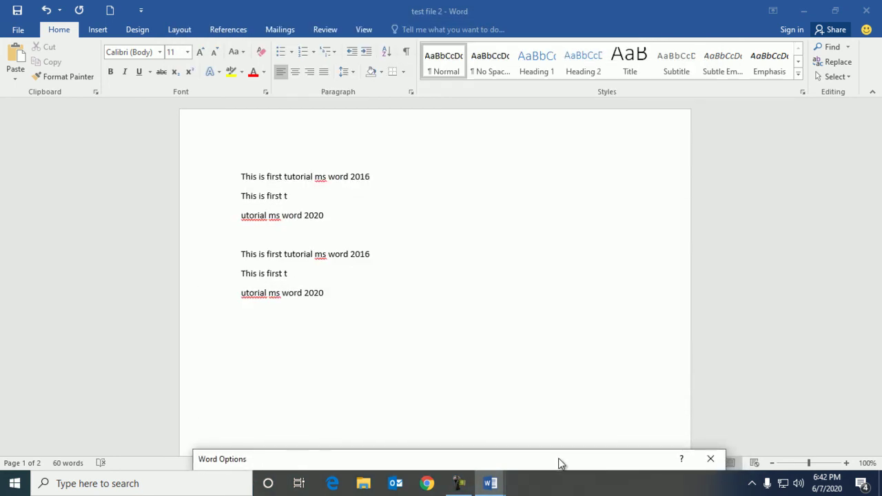
- Tick Show text boundaries in the Advanced options and confirm with OK
left_click_drag(560, 463, 762, 46)
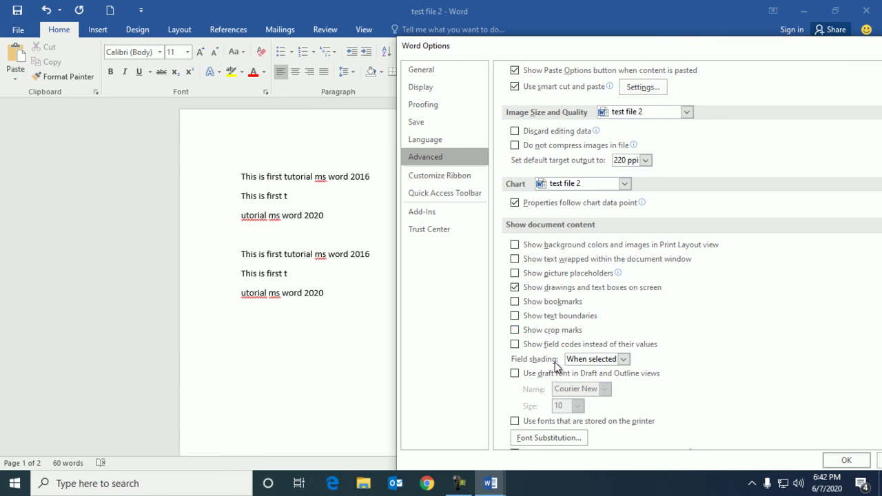
left_click(517, 320)
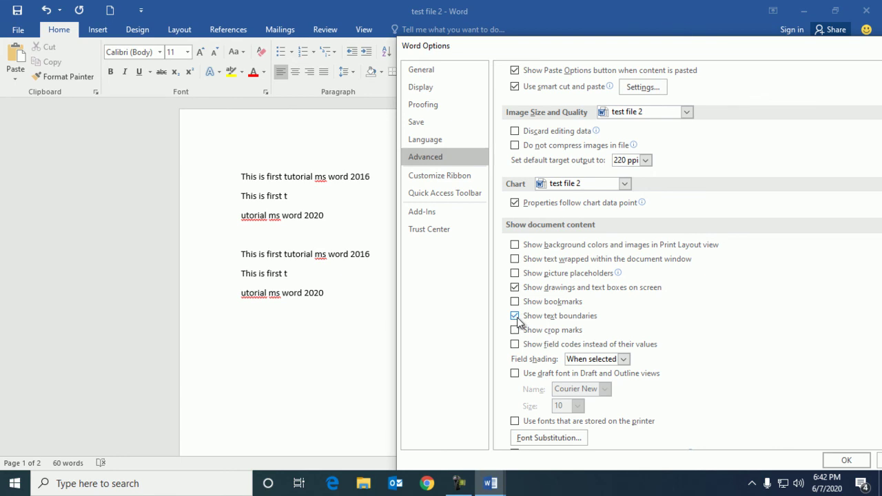
left_click_drag(719, 46, 483, 11)
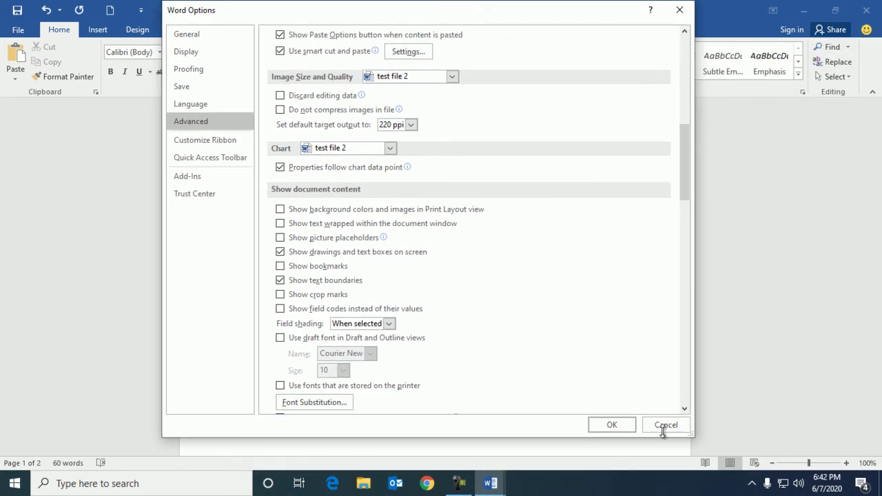
left_click(612, 425)
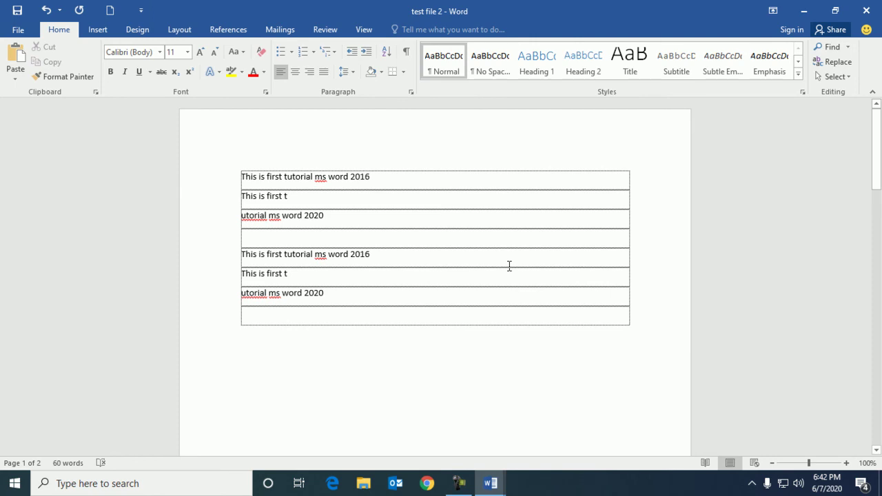
- Reopen Word Options at Advanced, uncheck Show text boundaries, and confirm with OK
left_click(21, 31)
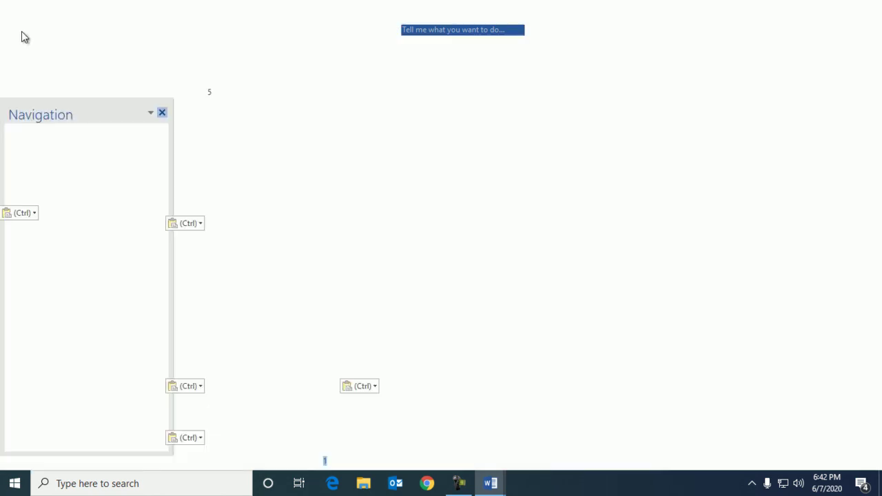
left_click(30, 320)
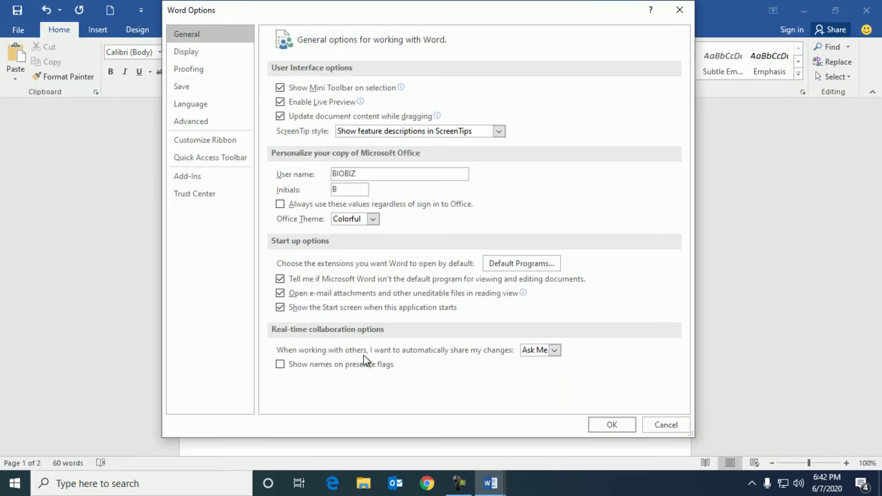
left_click(202, 120)
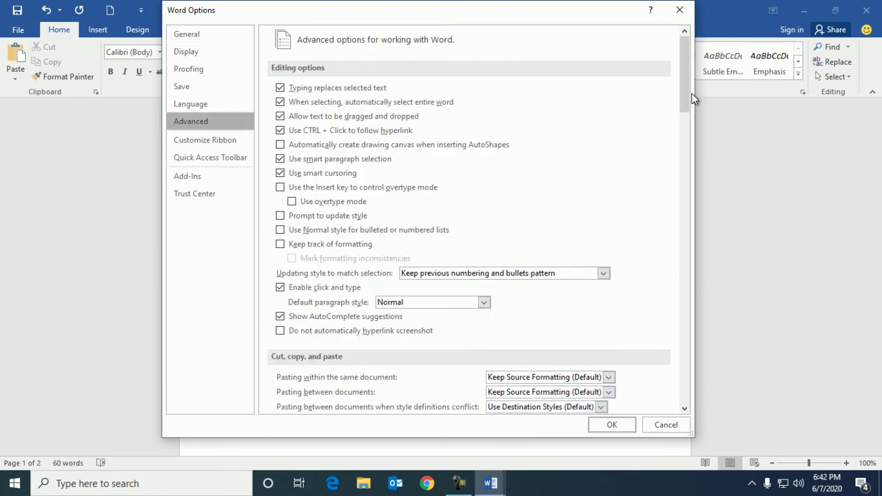
left_click_drag(683, 108, 680, 211)
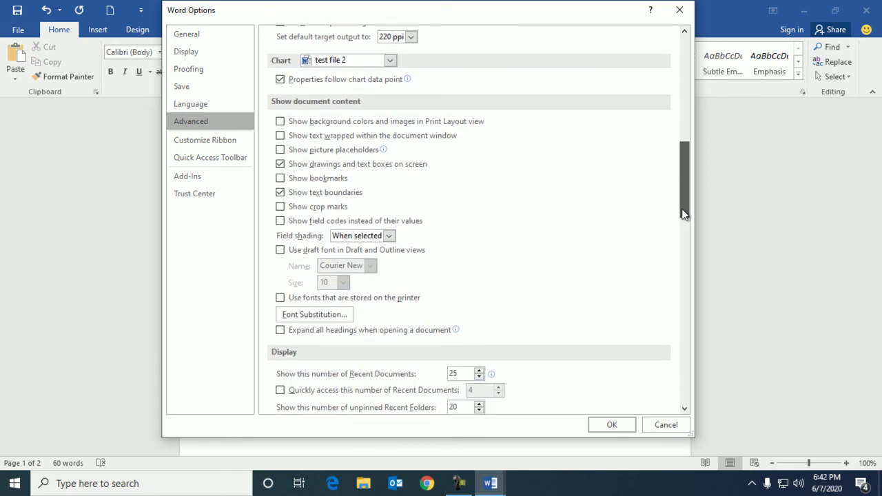
left_click(280, 190)
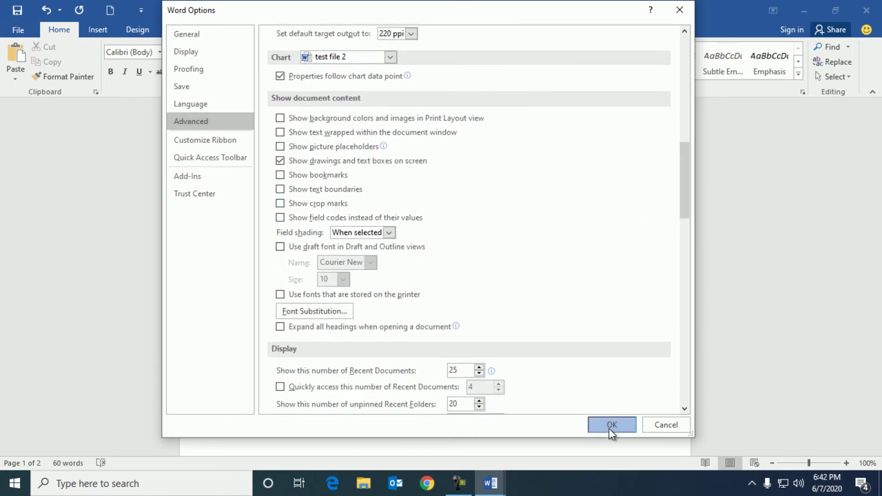
left_click(617, 425)
- Reopen Word Options, scroll through all Advanced sections, then Cancel without changes
left_click(15, 34)
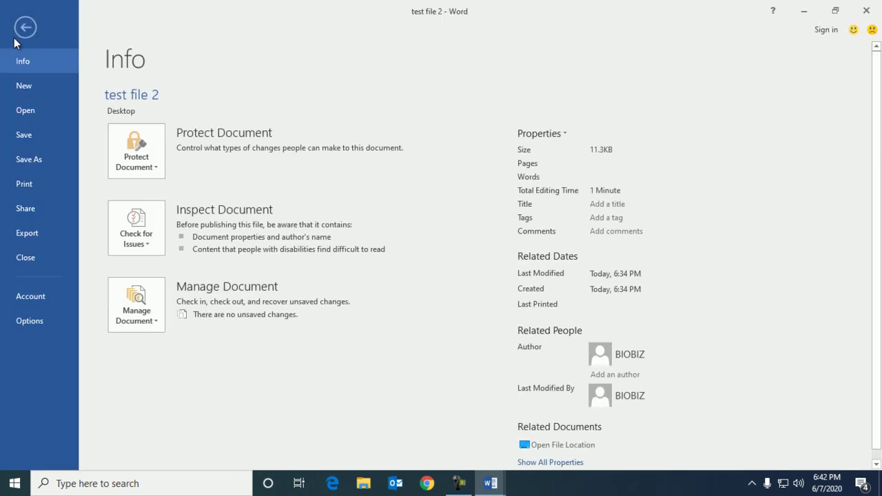
left_click(29, 320)
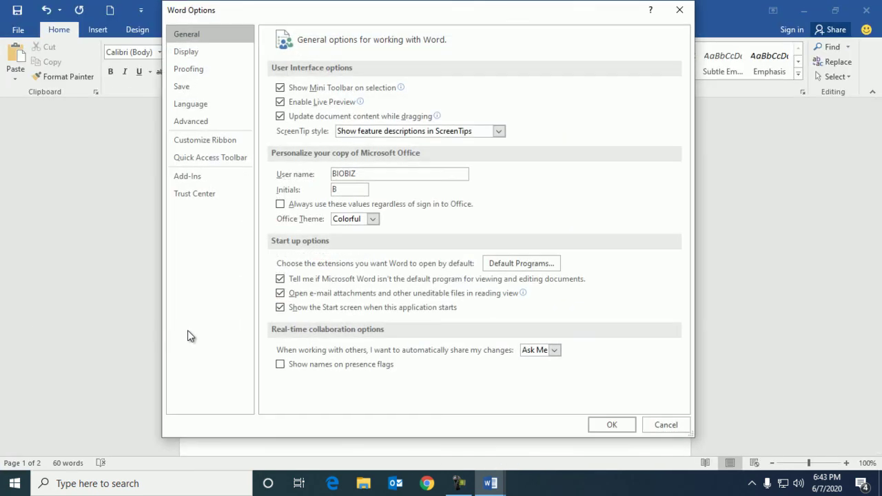
left_click(199, 123)
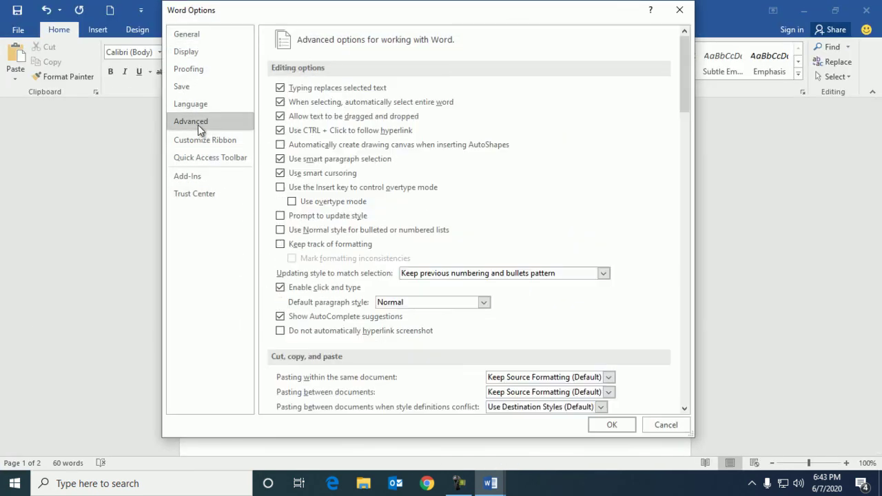
left_click_drag(687, 92, 692, 199)
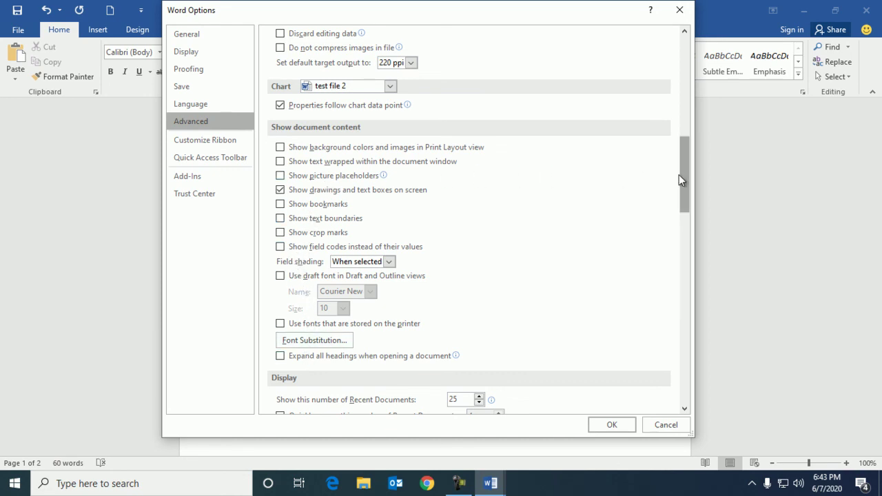
left_click_drag(684, 186, 689, 252)
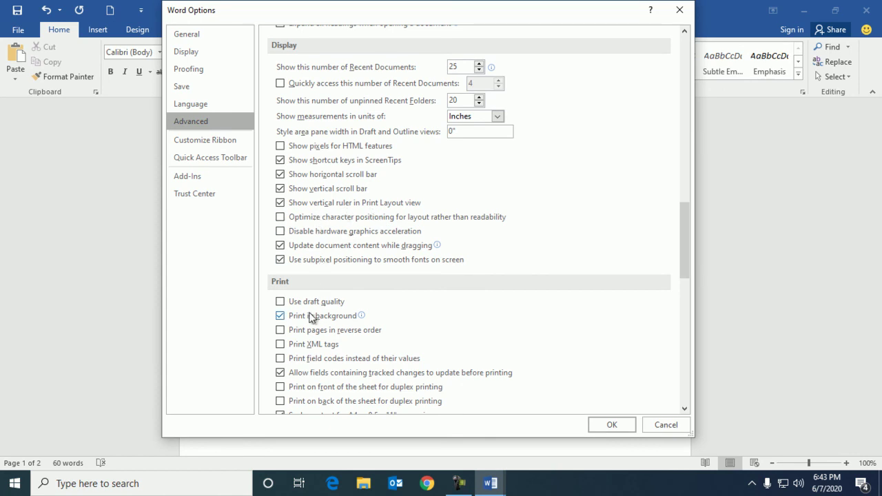
left_click_drag(689, 244, 697, 285)
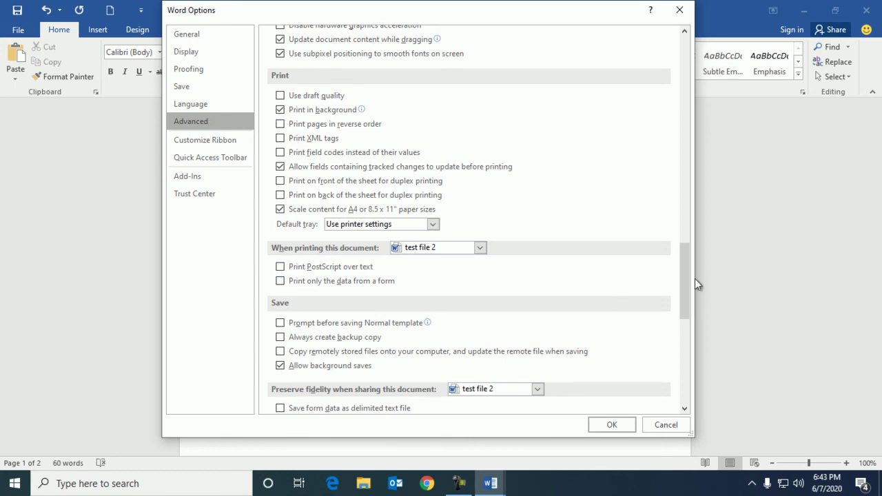
left_click_drag(684, 277, 692, 365)
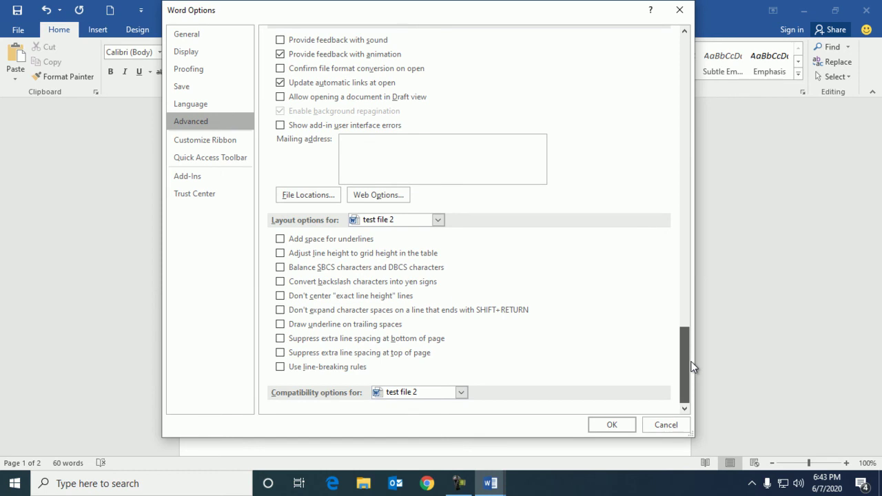
left_click_drag(691, 365, 687, 144)
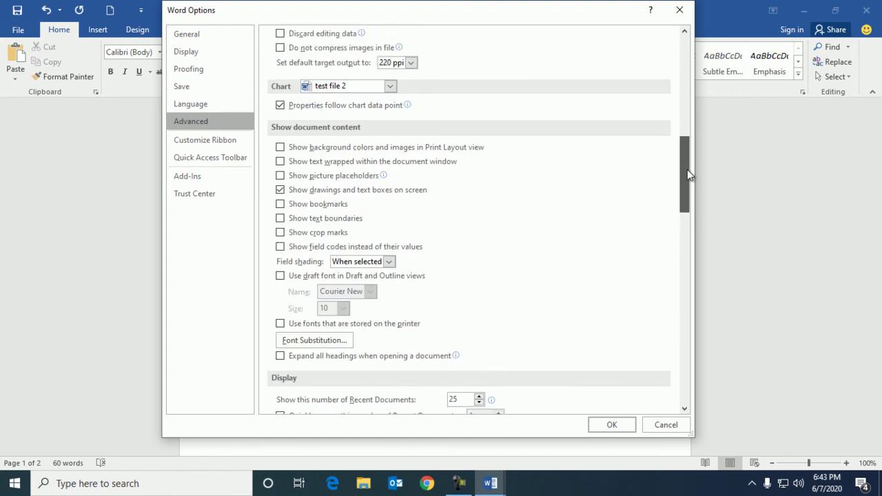
left_click_drag(688, 144, 677, 68)
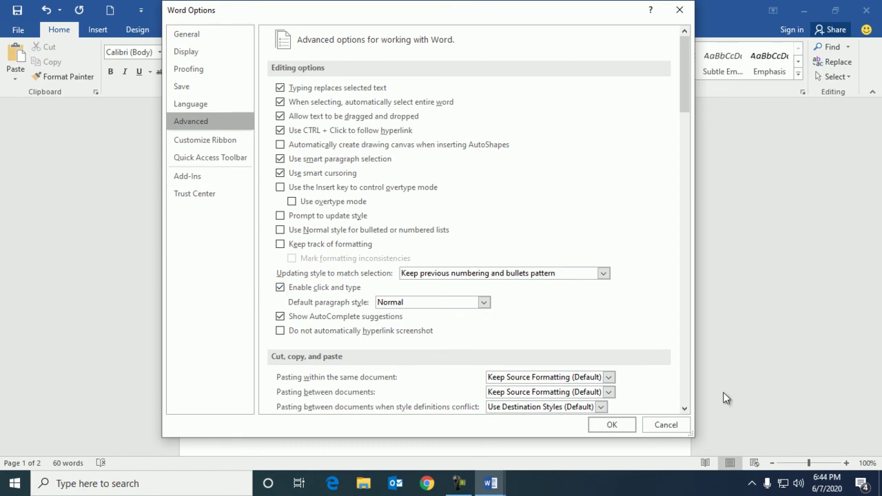
left_click(664, 424)
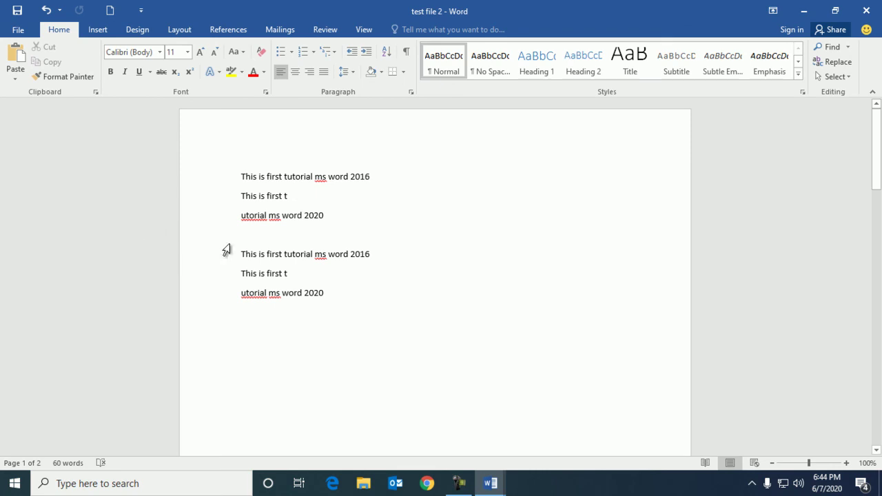
- Select the six tutorial lines of text
left_click_drag(356, 296, 229, 181)
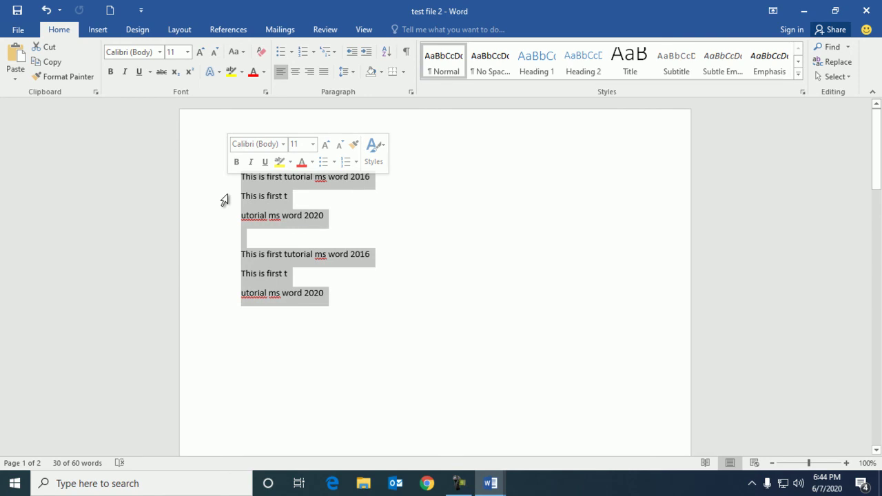
mouse_move(335, 291)
left_mouse_down()
mouse_move(243, 240)
mouse_move(236, 181)
left_mouse_up()
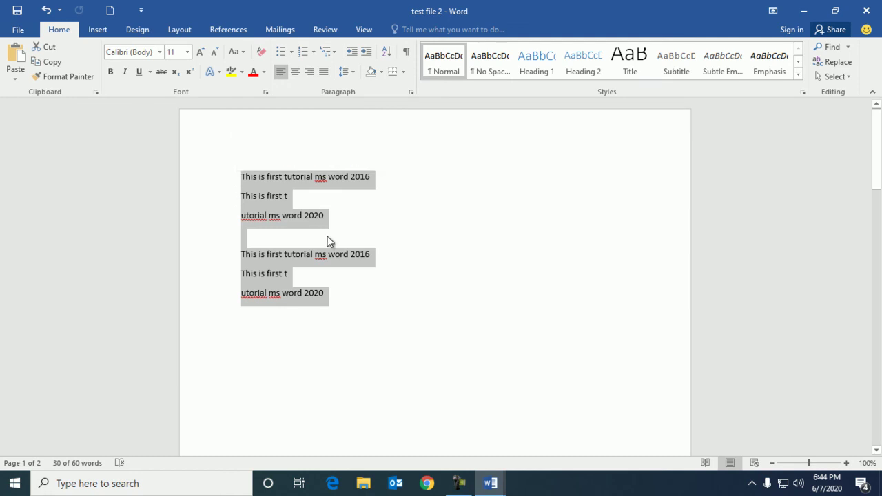
left_click_drag(343, 293, 195, 171)
mouse_move(355, 306)
left_mouse_down()
mouse_move(233, 190)
mouse_move(232, 179)
left_mouse_up()
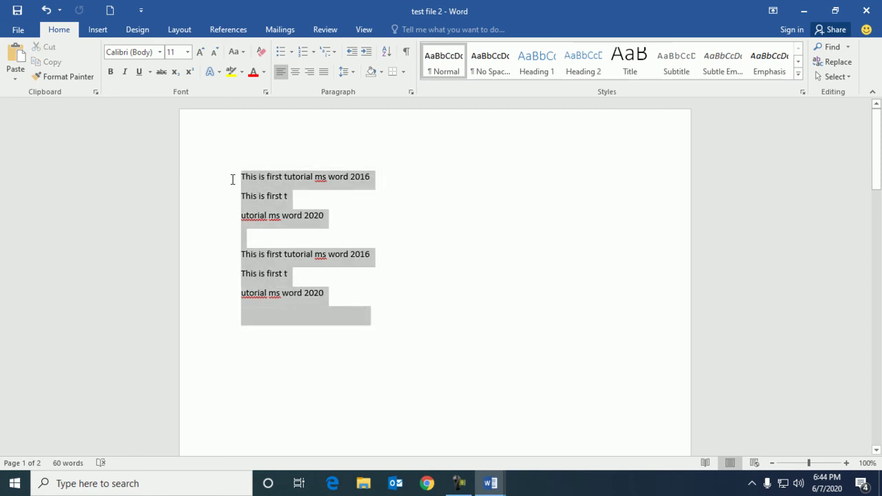
left_click(349, 295)
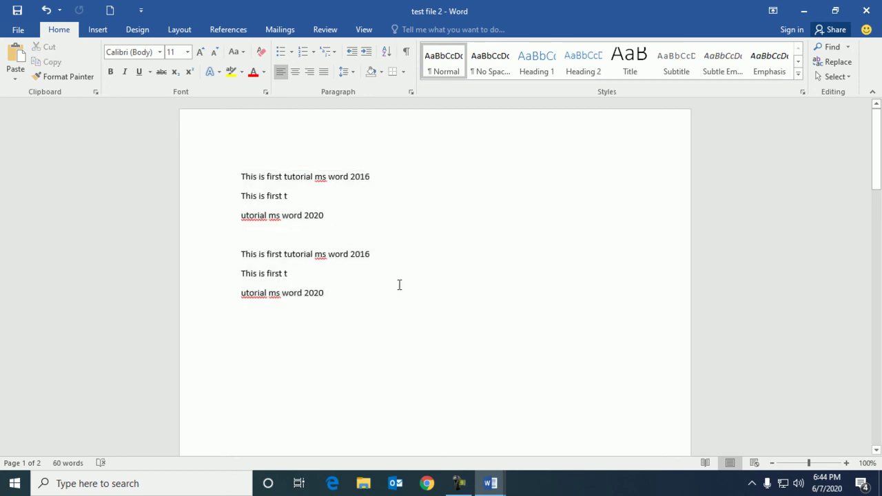
left_click_drag(335, 292, 235, 185)
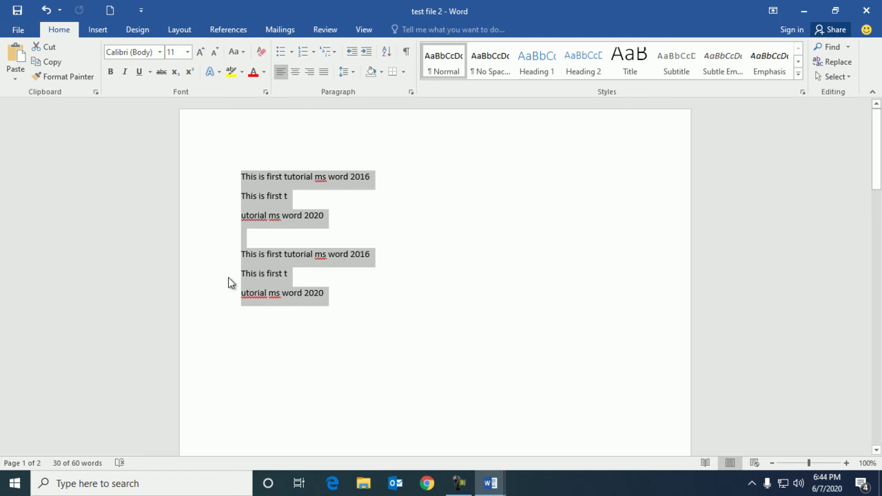
left_click_drag(331, 293, 224, 188)
- Close Word, saving the changes to test file 2
left_click(866, 10)
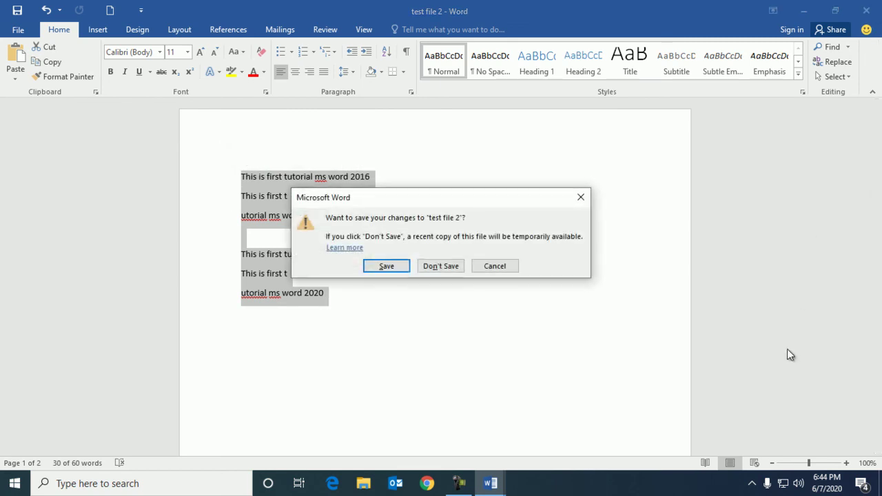
left_click(373, 266)
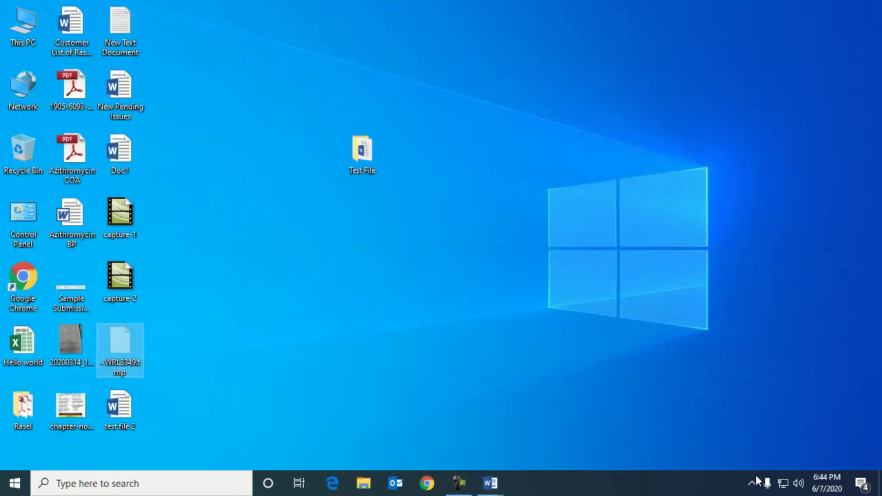
left_click(458, 482)
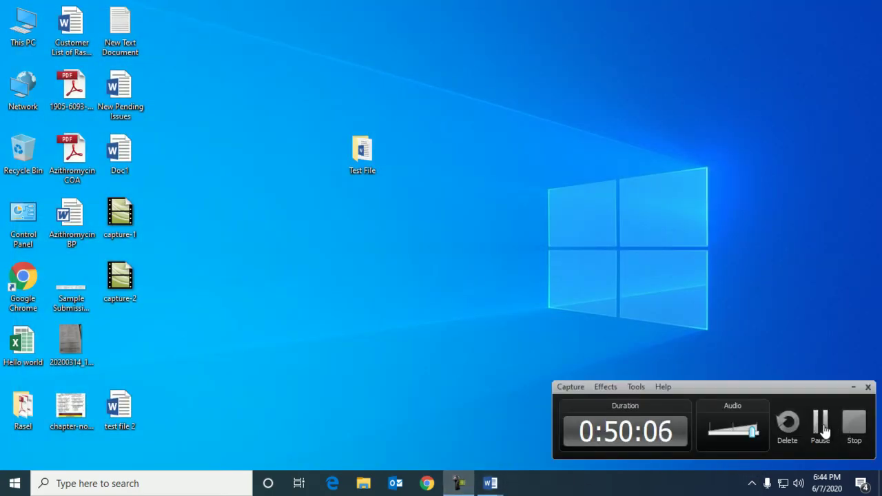